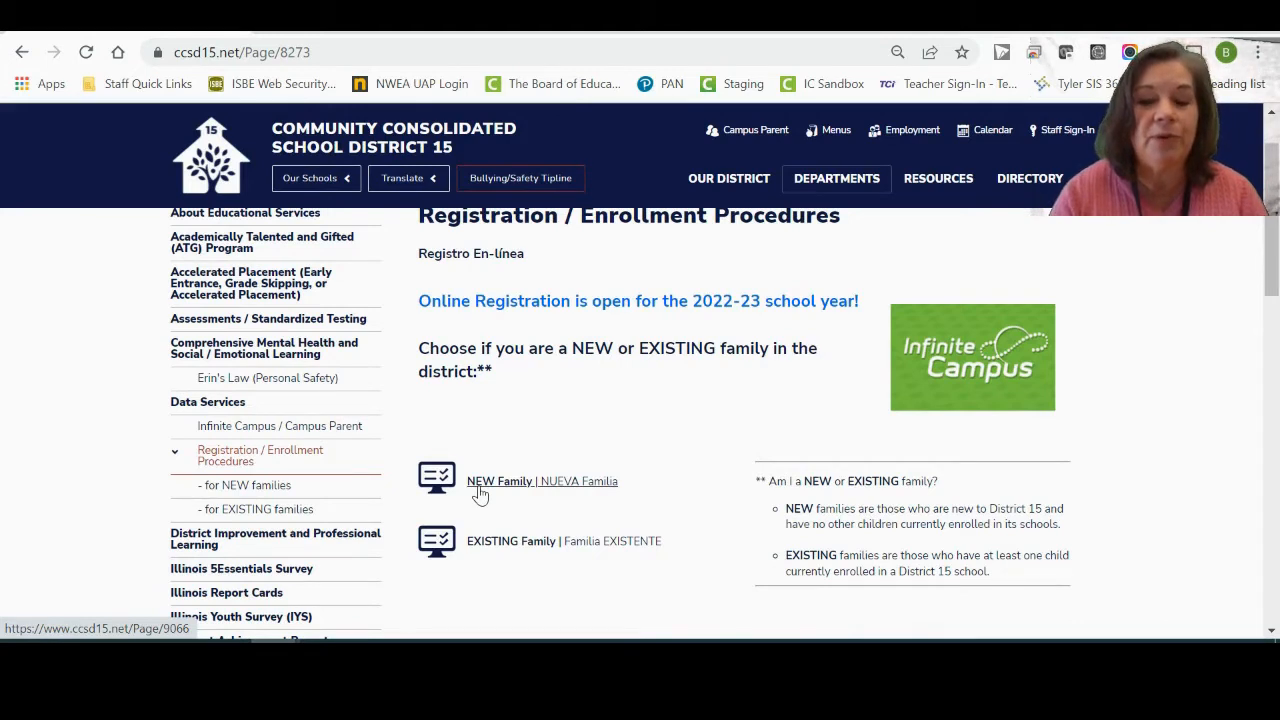
From the NEW Family page, open the Infinite Campus registration link for new families.
click(479, 490)
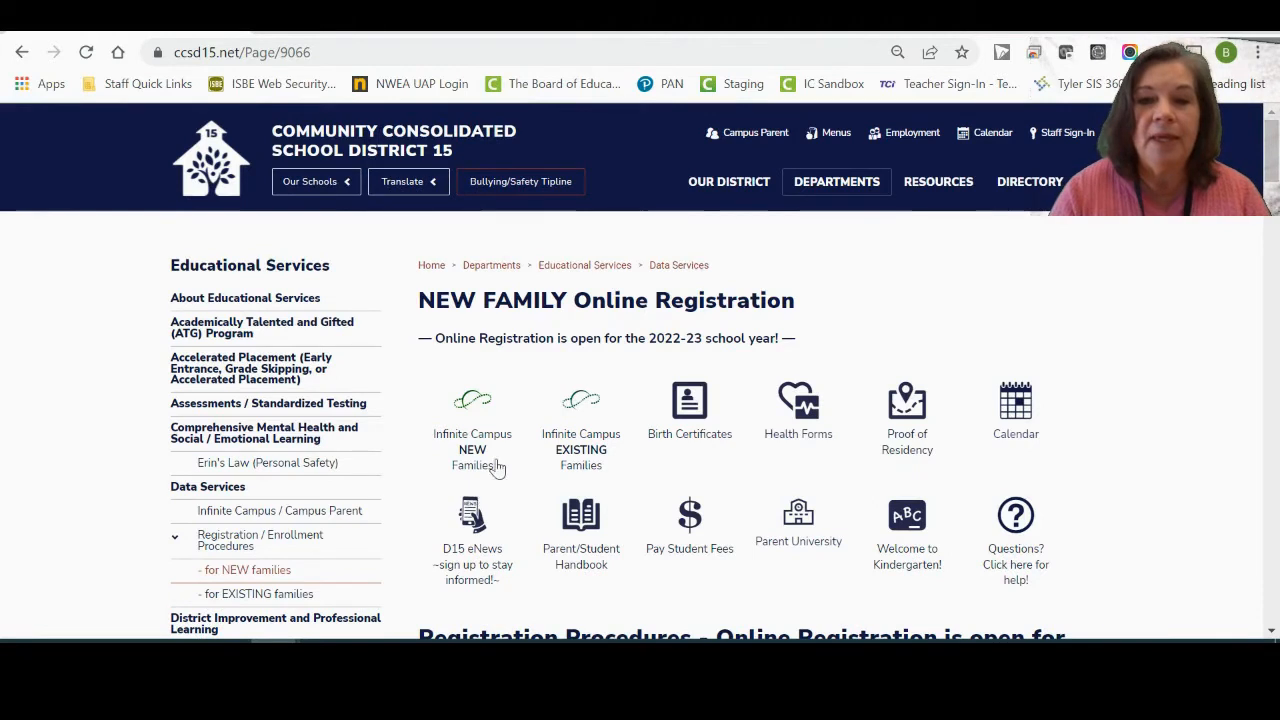
scroll(825, 340, down, 1)
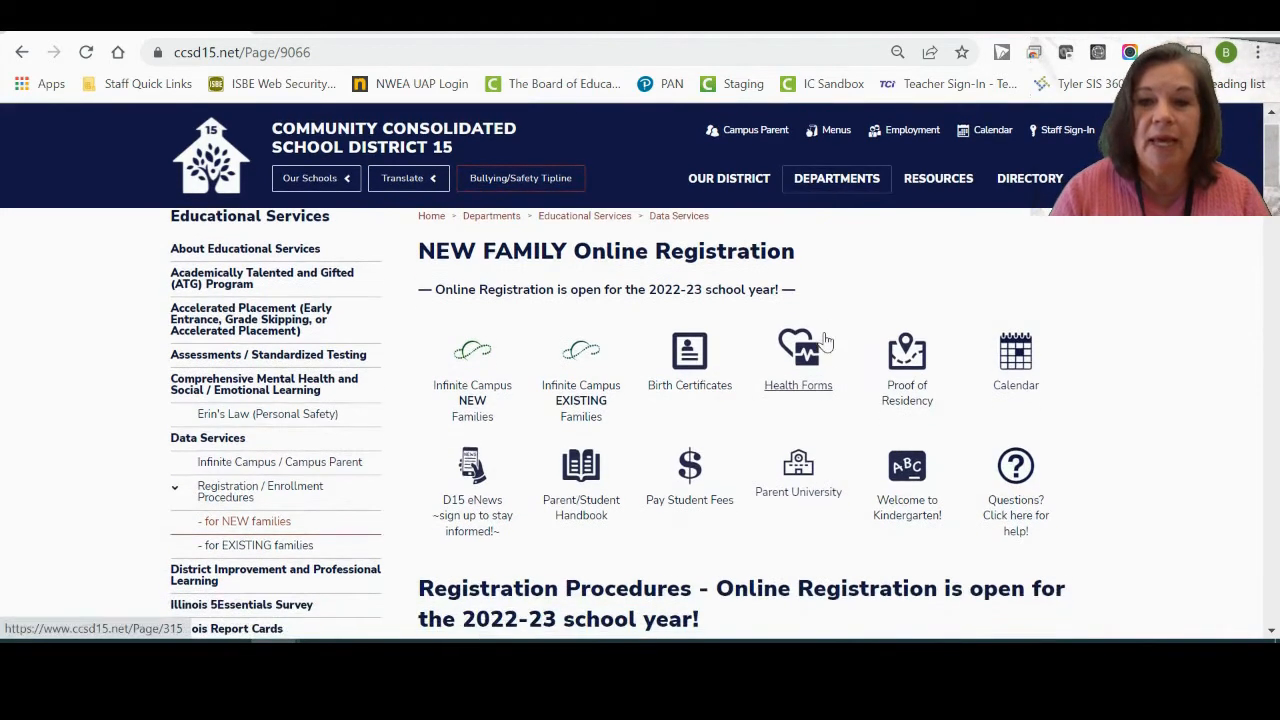
click(474, 402)
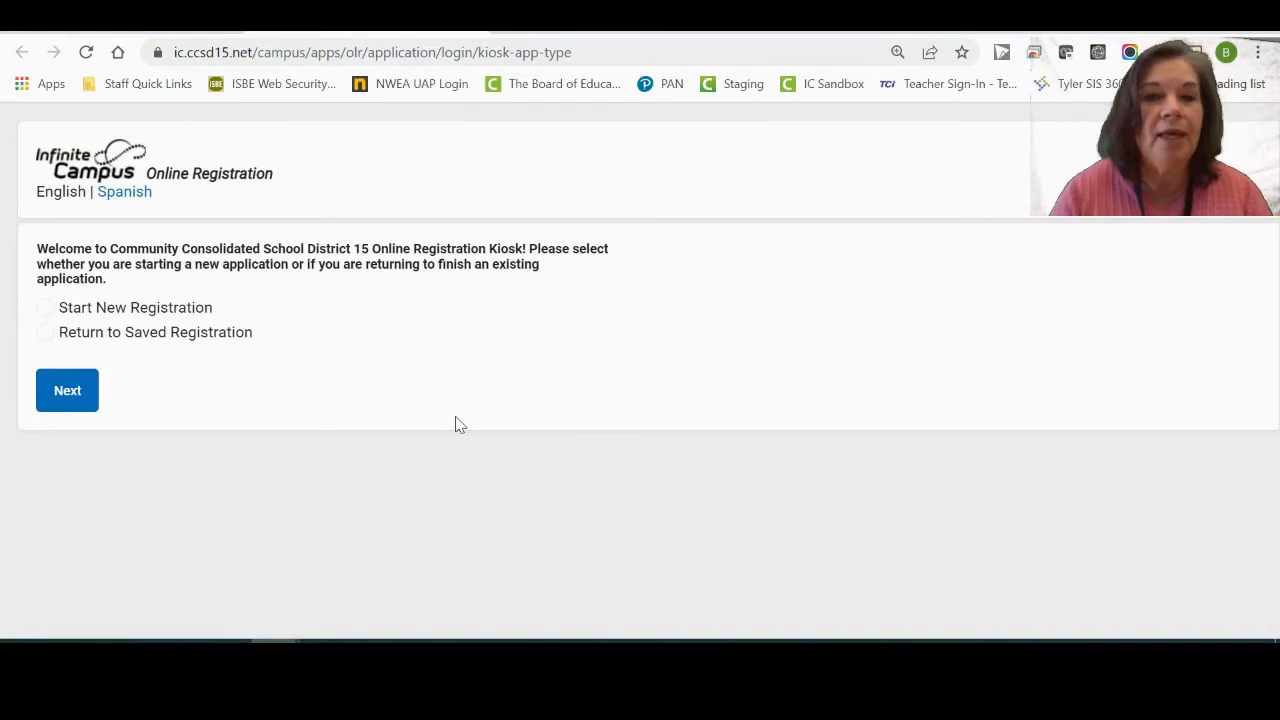
Start a brand-new registration for the 22-23 school year.
click(46, 309)
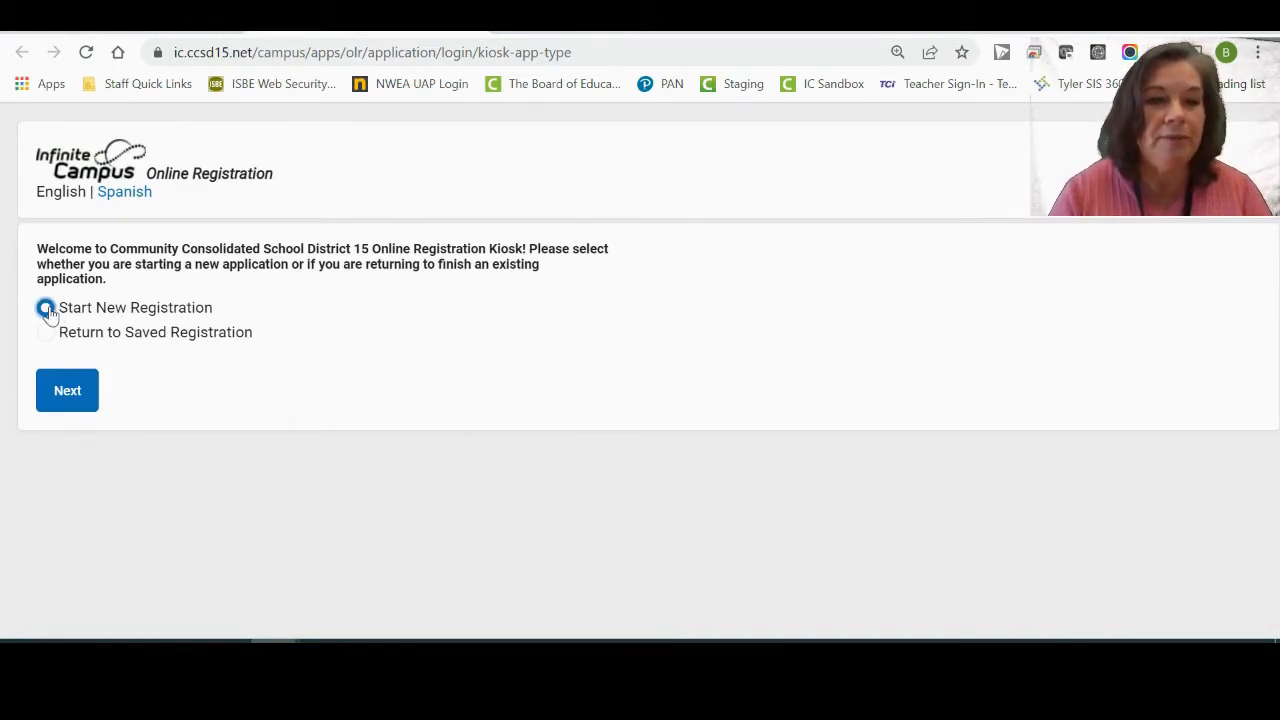
click(63, 397)
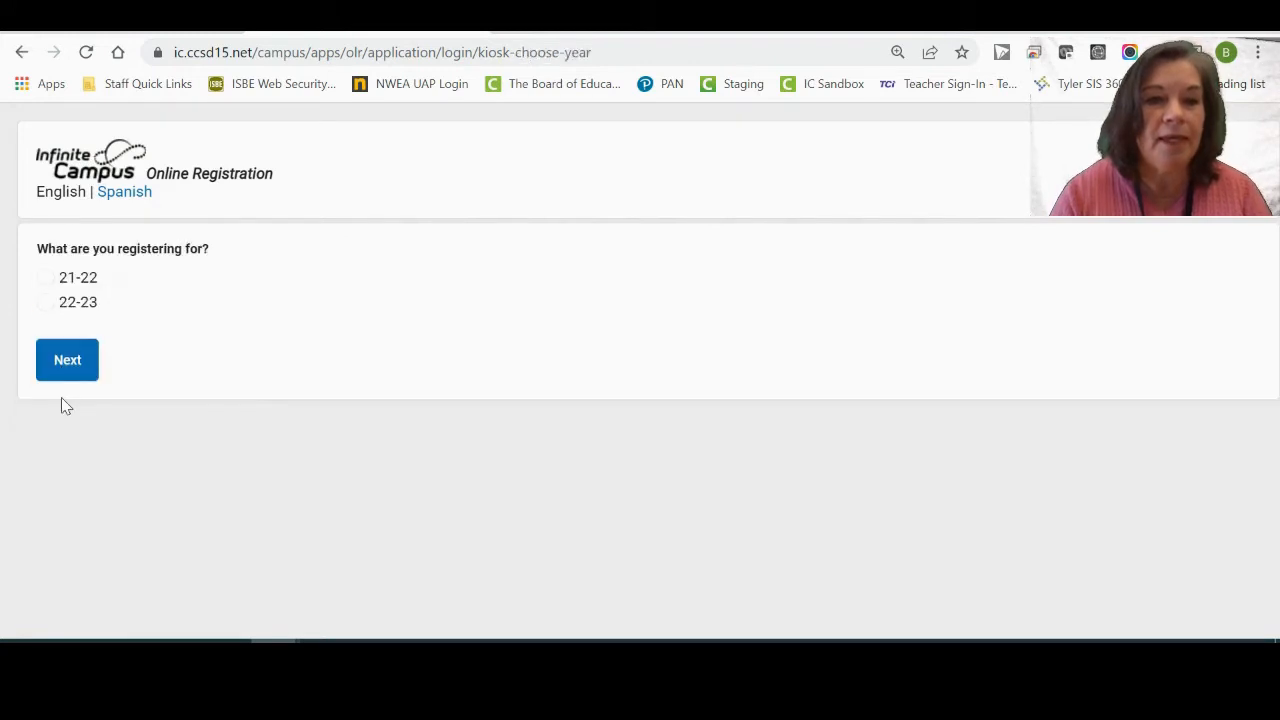
click(46, 303)
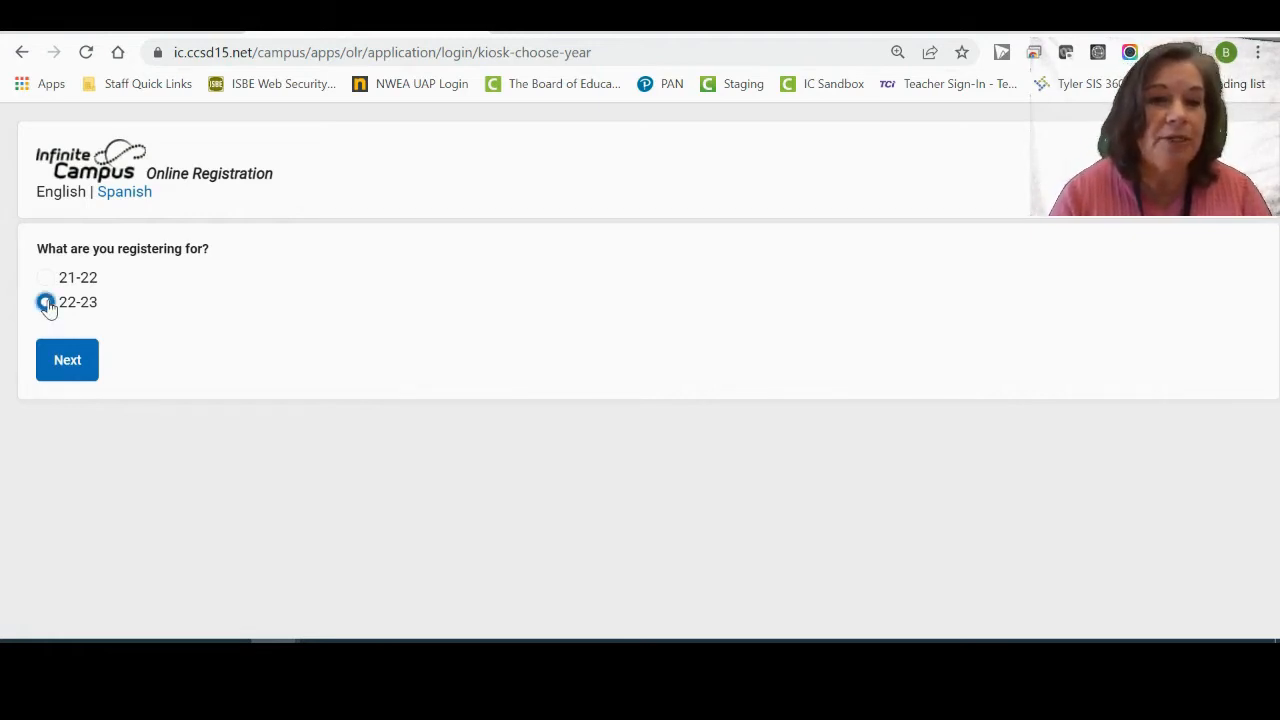
click(67, 362)
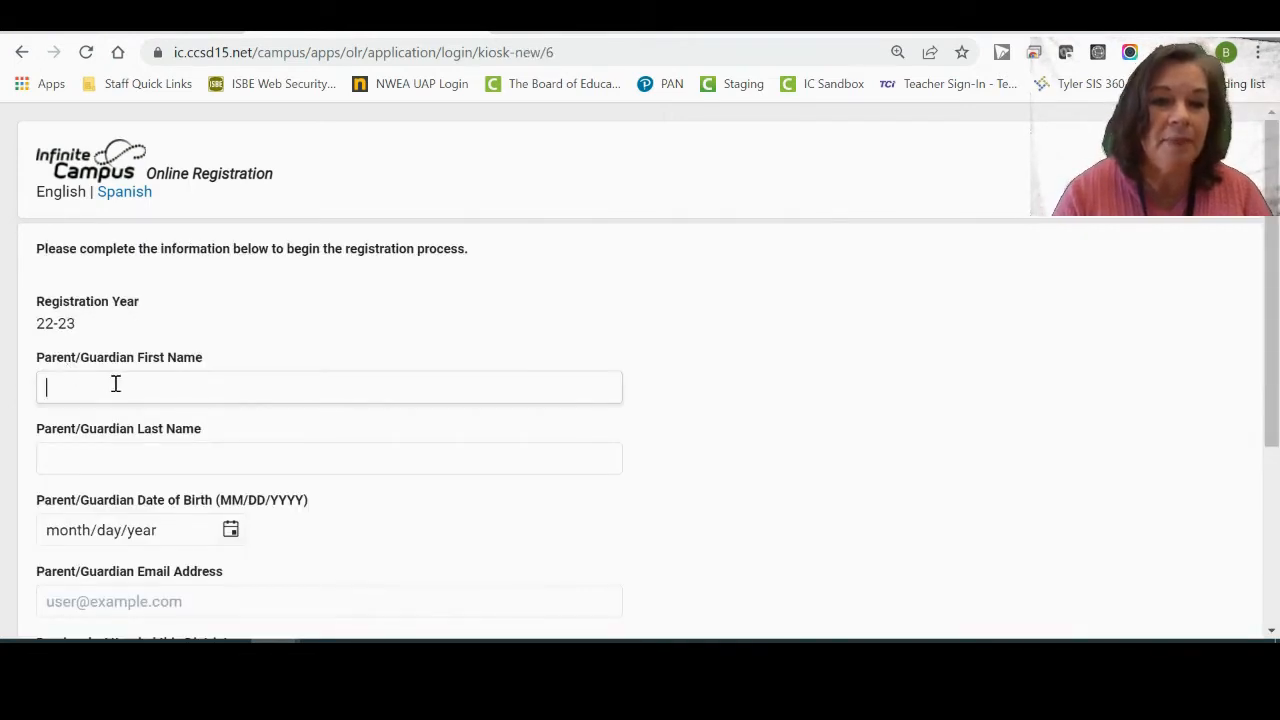
Enter the guardian's first and last name, birth date 01/01/1980 and e-mail address.
text(Jane)
click(101, 455)
click(101, 454)
text(Doe)
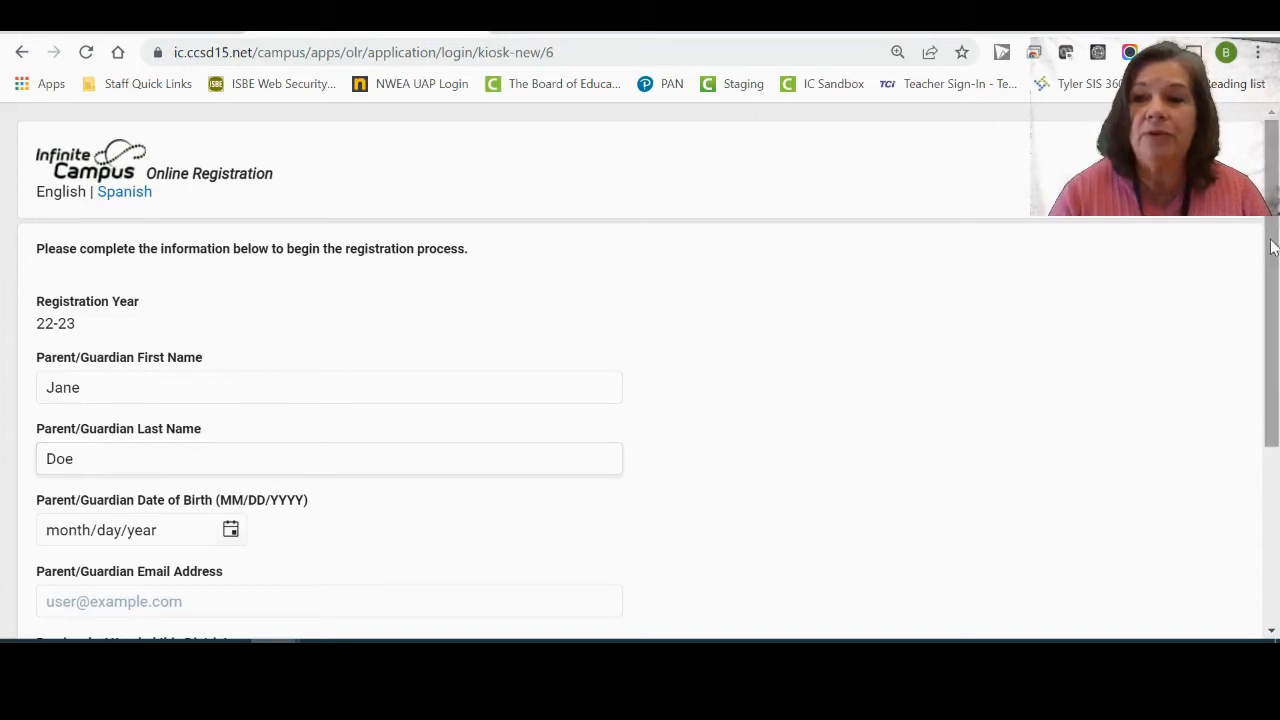
drag(1275, 250, 1273, 350)
click(48, 358)
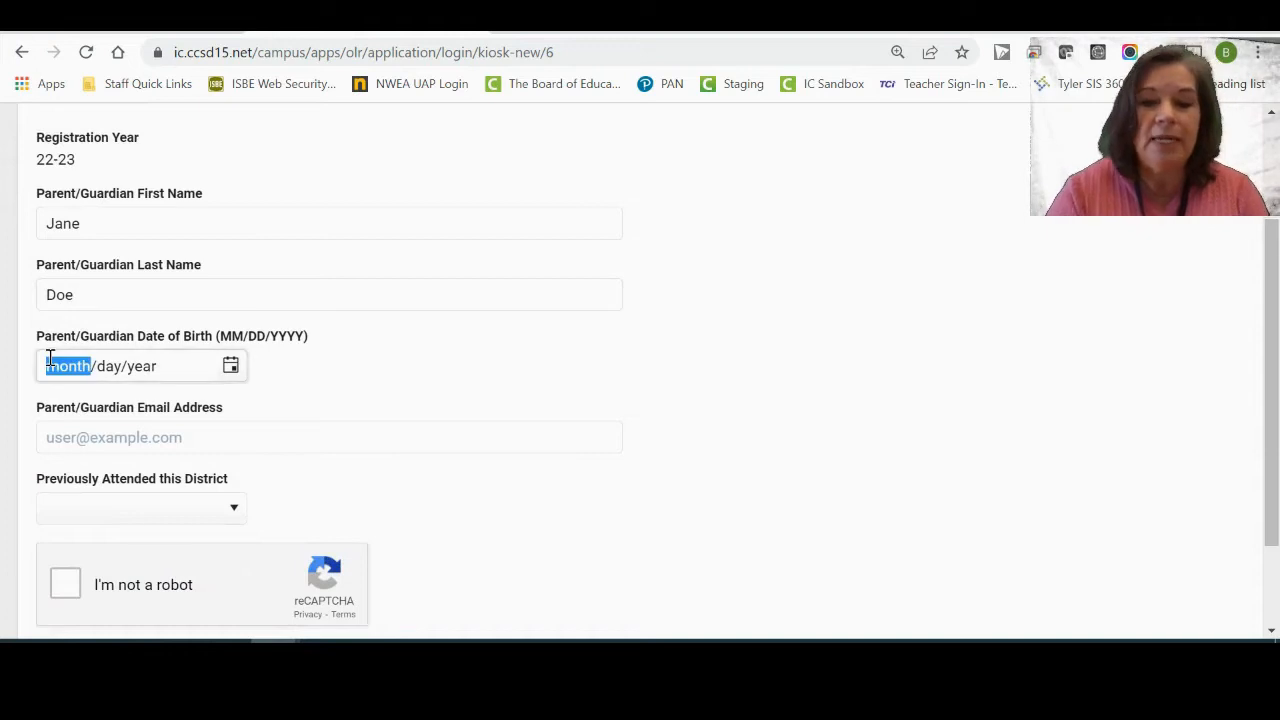
text(01/01/1980)
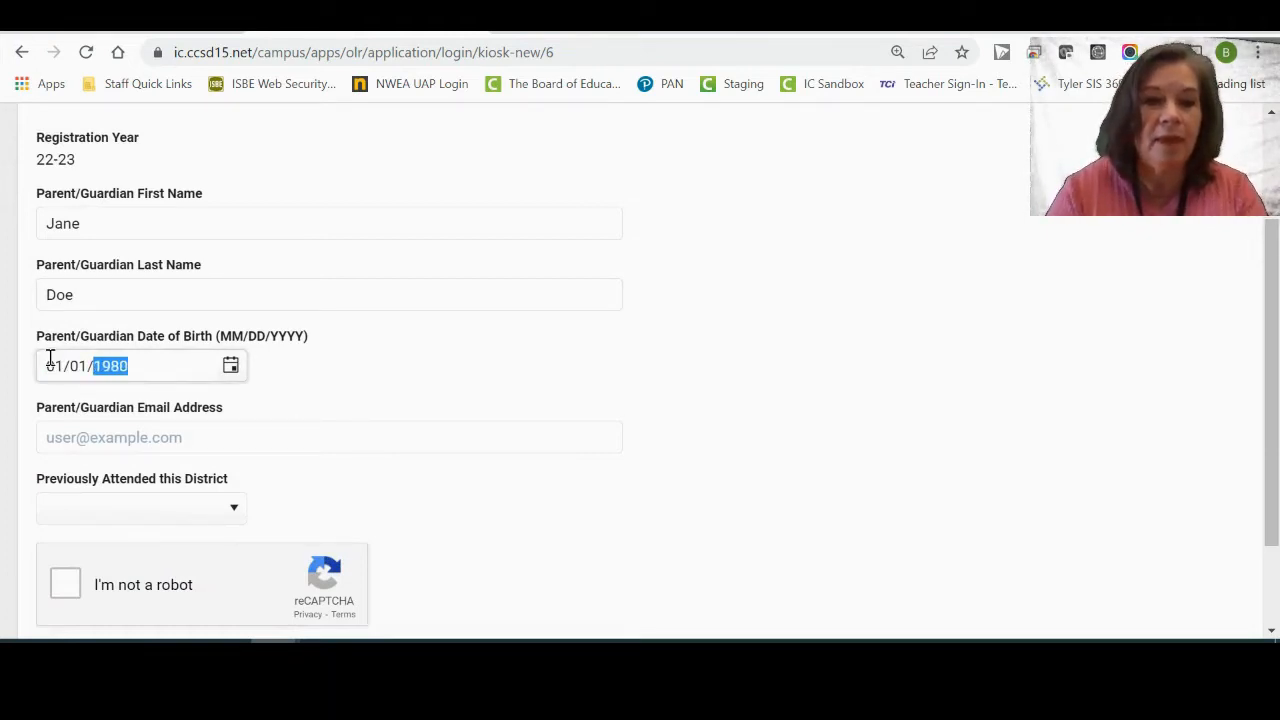
click(104, 437)
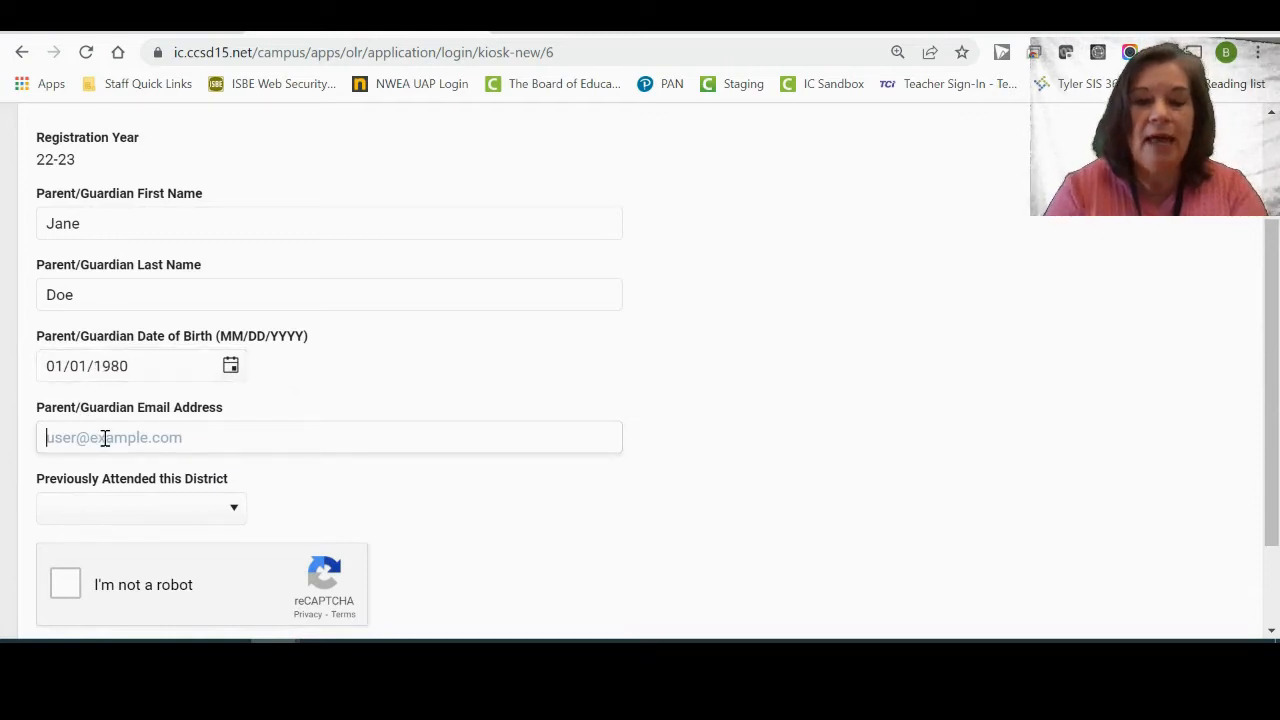
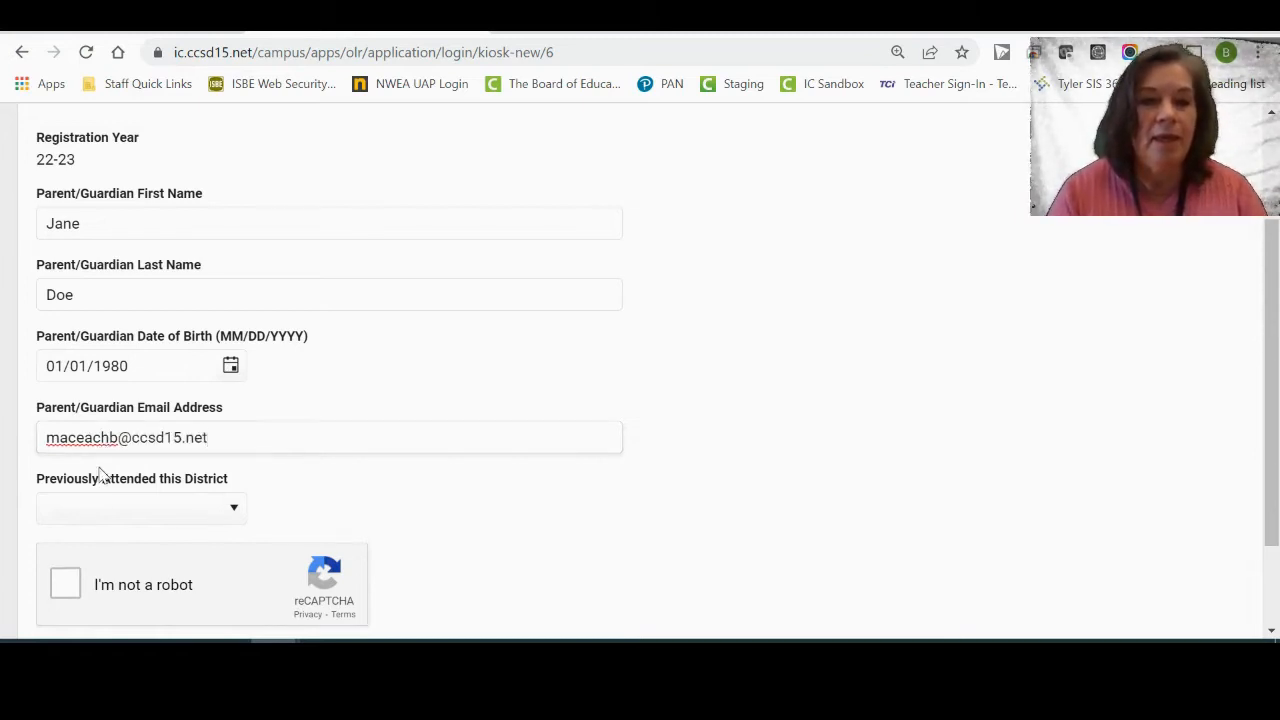
Answer No to previous district attendance, pass the reCAPTCHA, and begin registration.
click(99, 514)
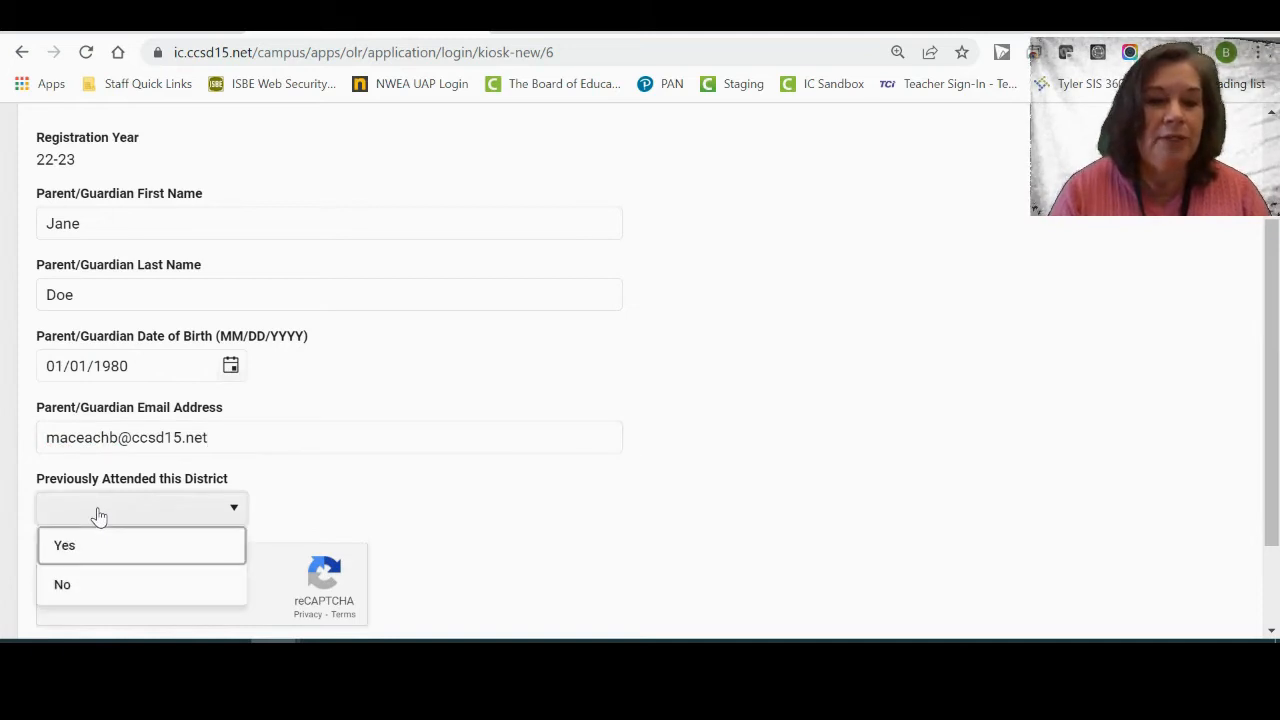
click(62, 585)
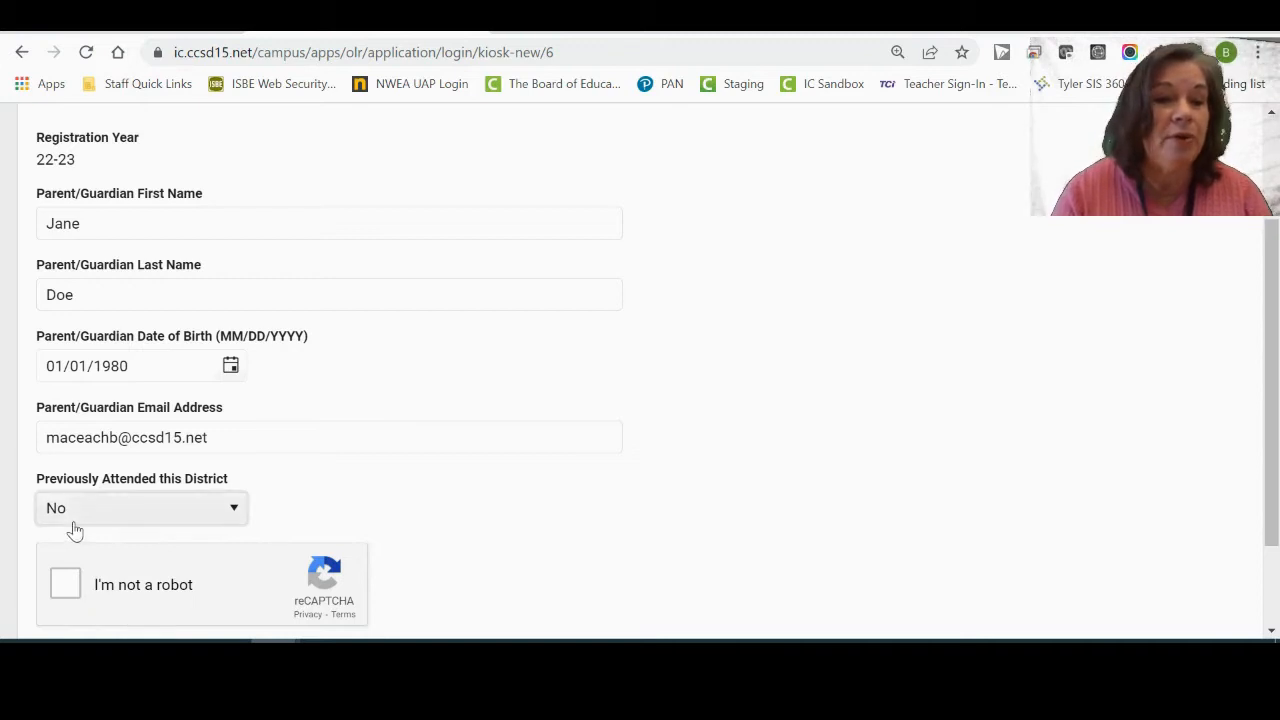
click(66, 586)
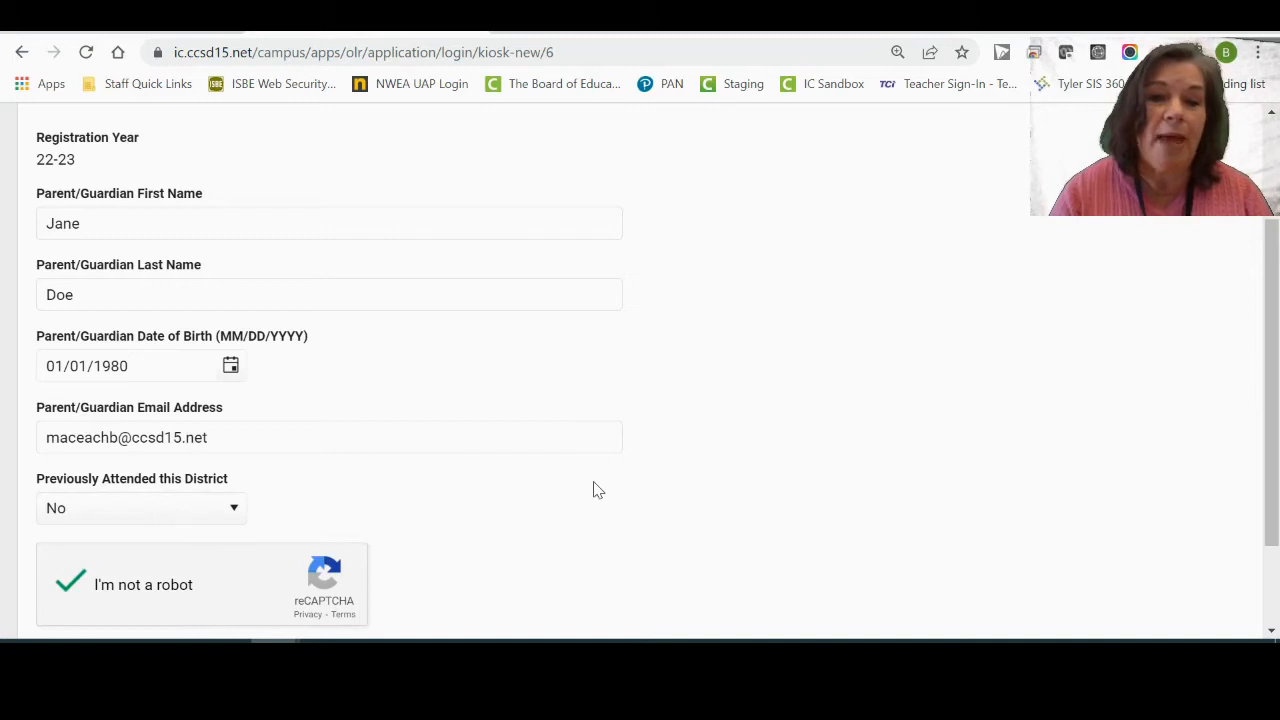
scroll(594, 489, down, 2)
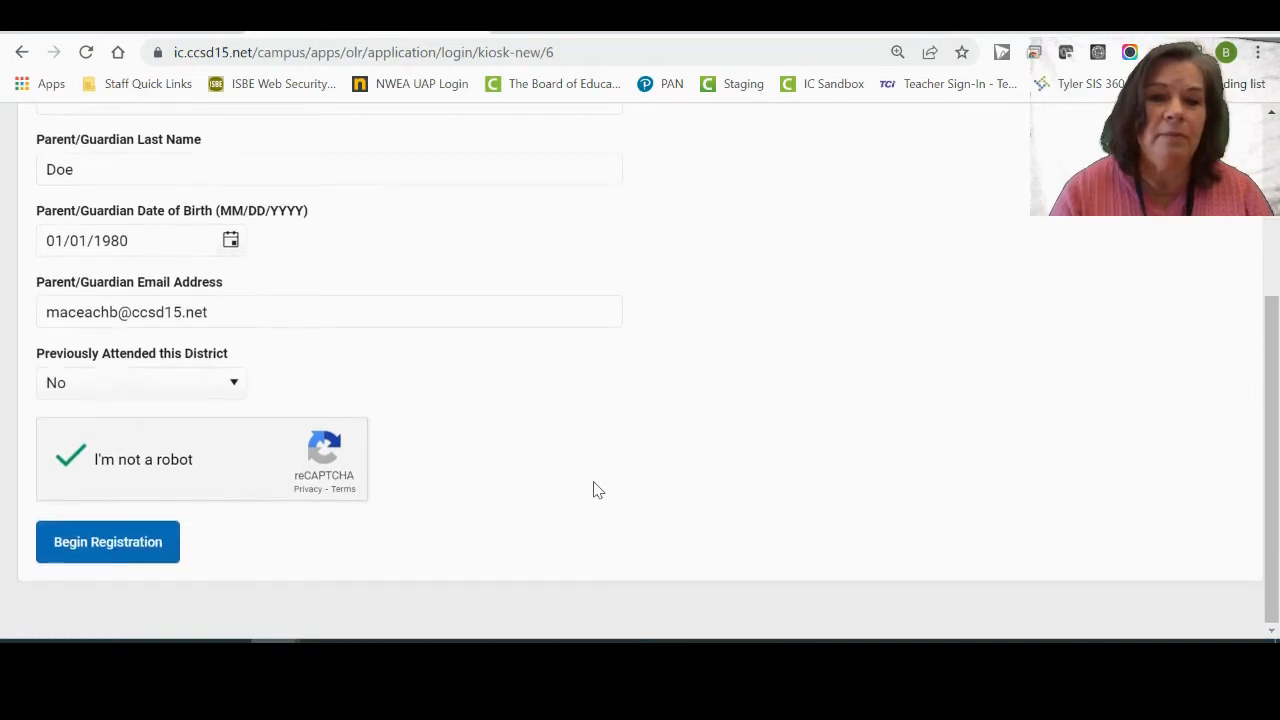
click(138, 543)
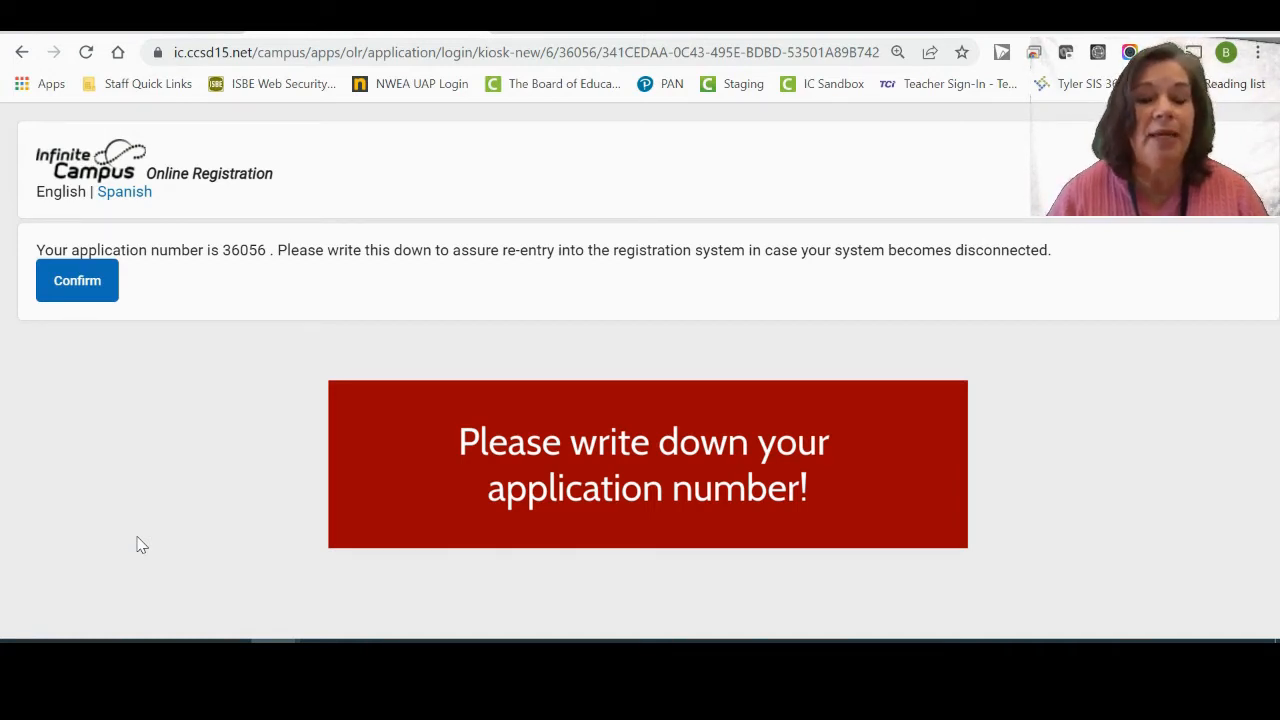
Confirm the issued application number to continue.
click(77, 280)
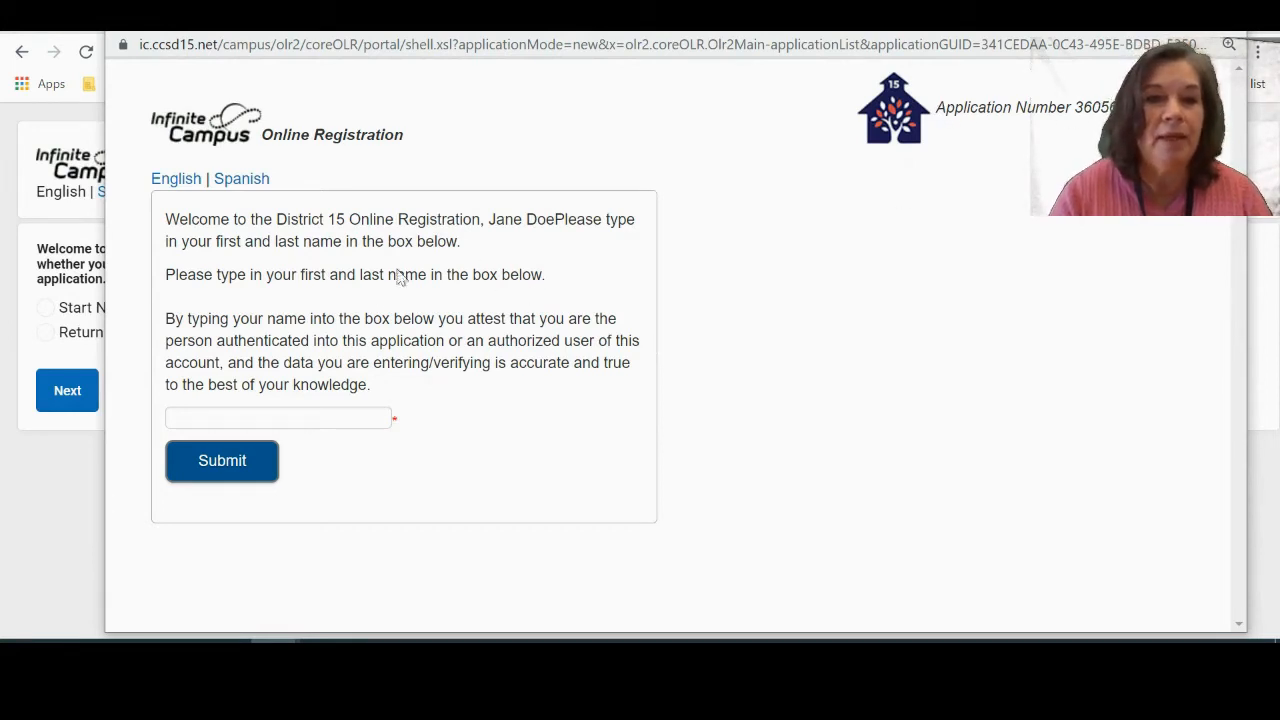
Type the guardian's full name as the attestation, submit it, and begin the registration steps.
click(191, 414)
text(Jane)
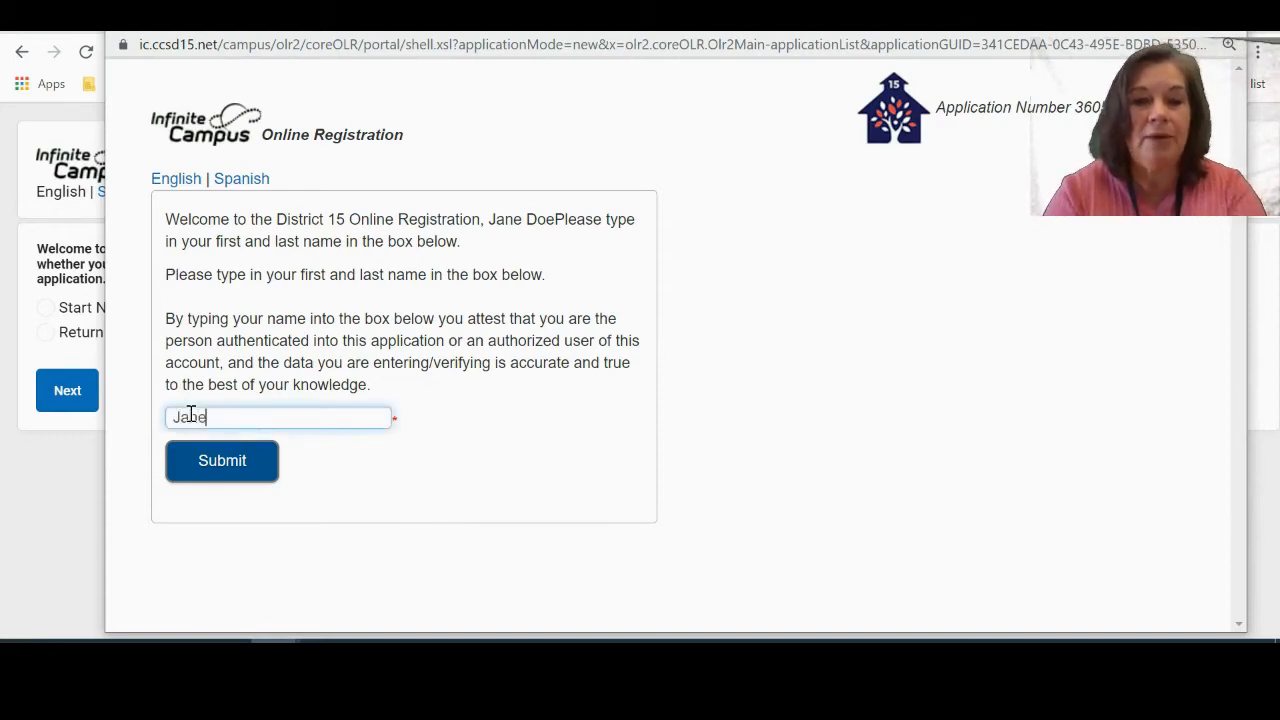
text( Doe)
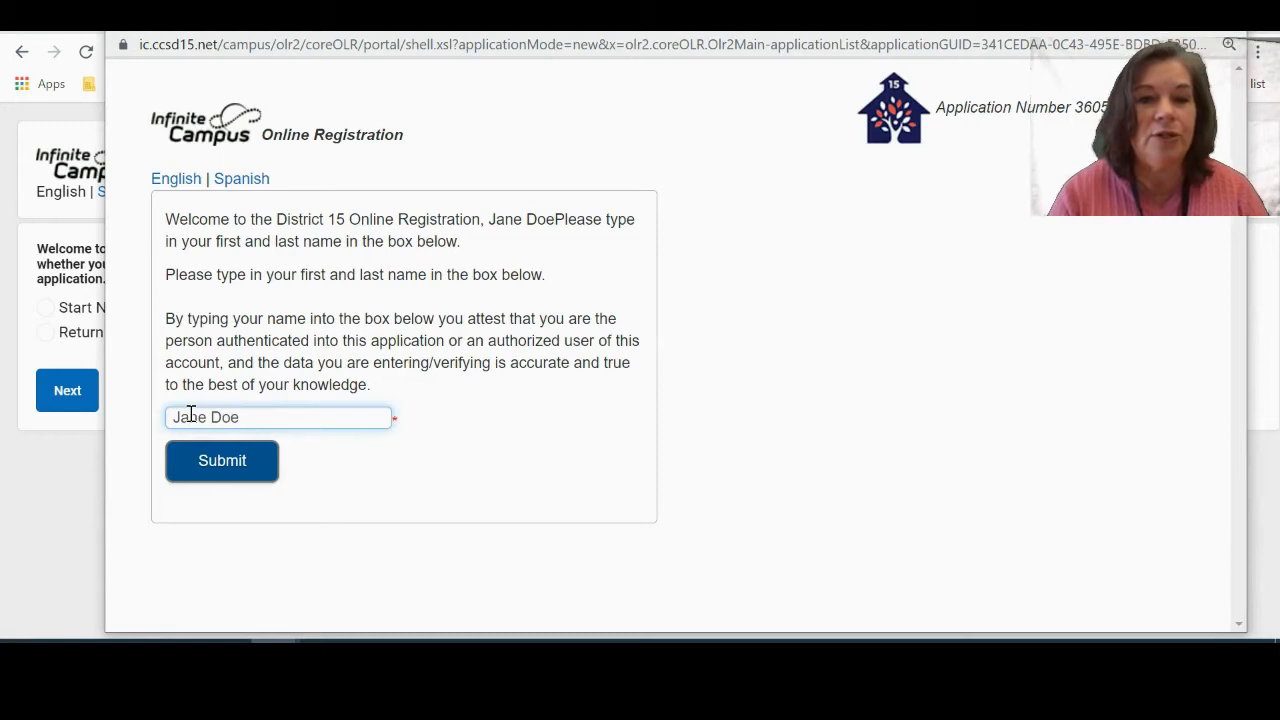
drag(190, 416, 211, 417)
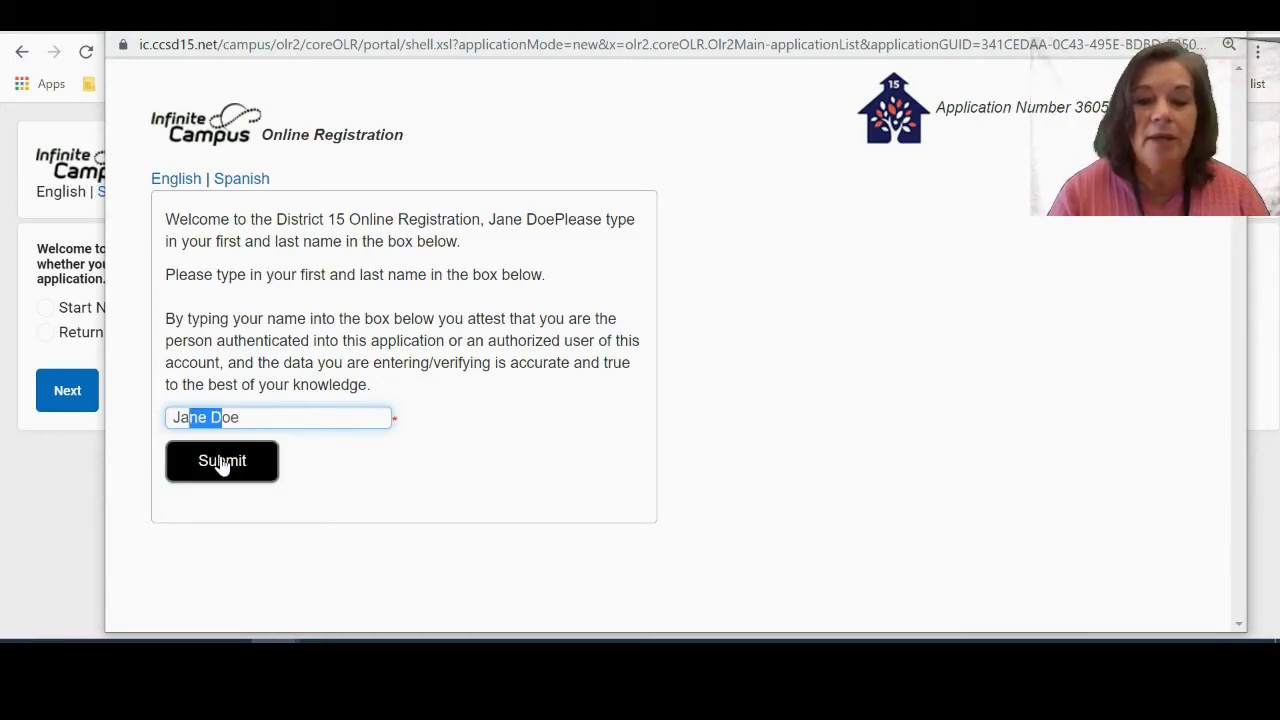
click(222, 465)
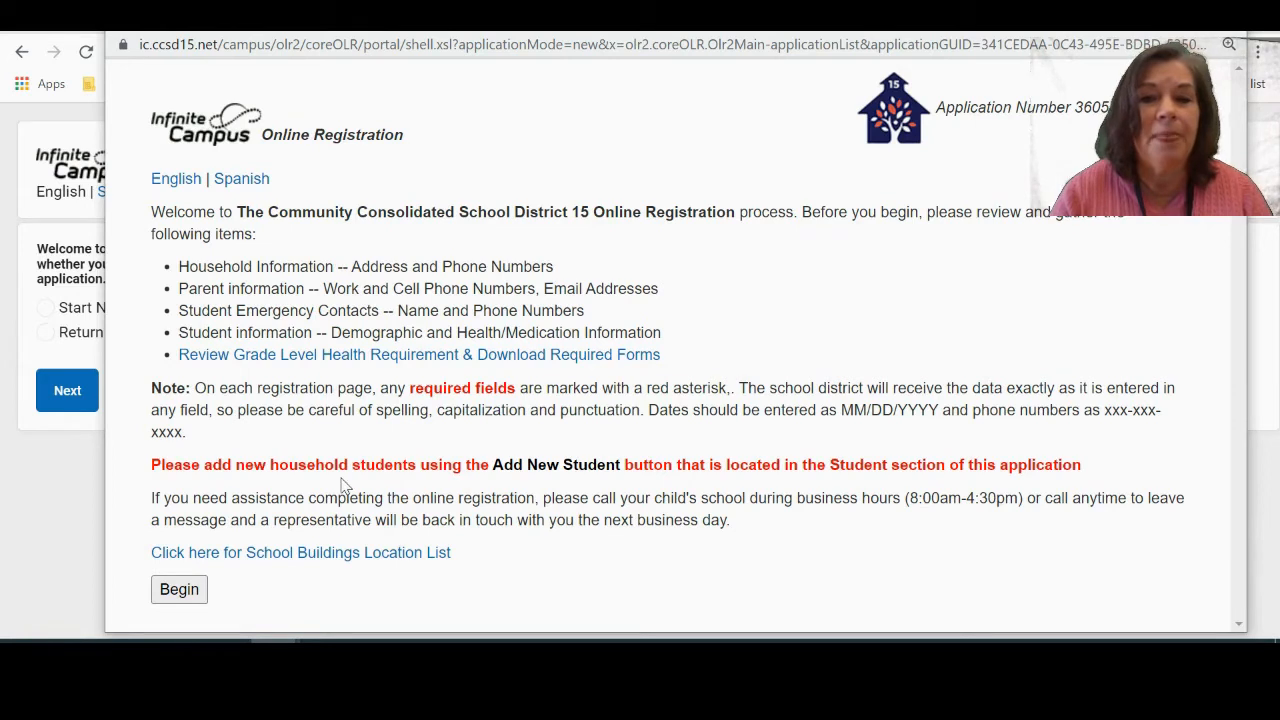
click(175, 595)
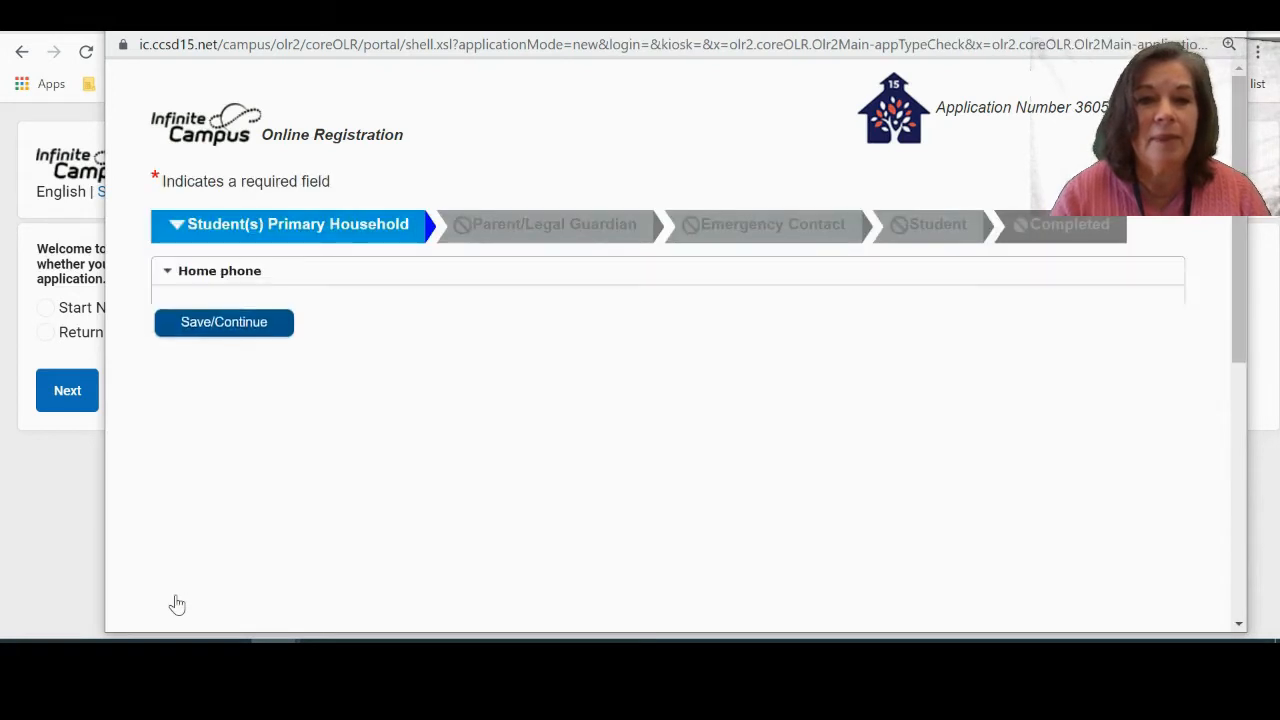
Fill in the Main/Home phone boxes and tick the registration-fee acknowledgement checkbox.
click(207, 337)
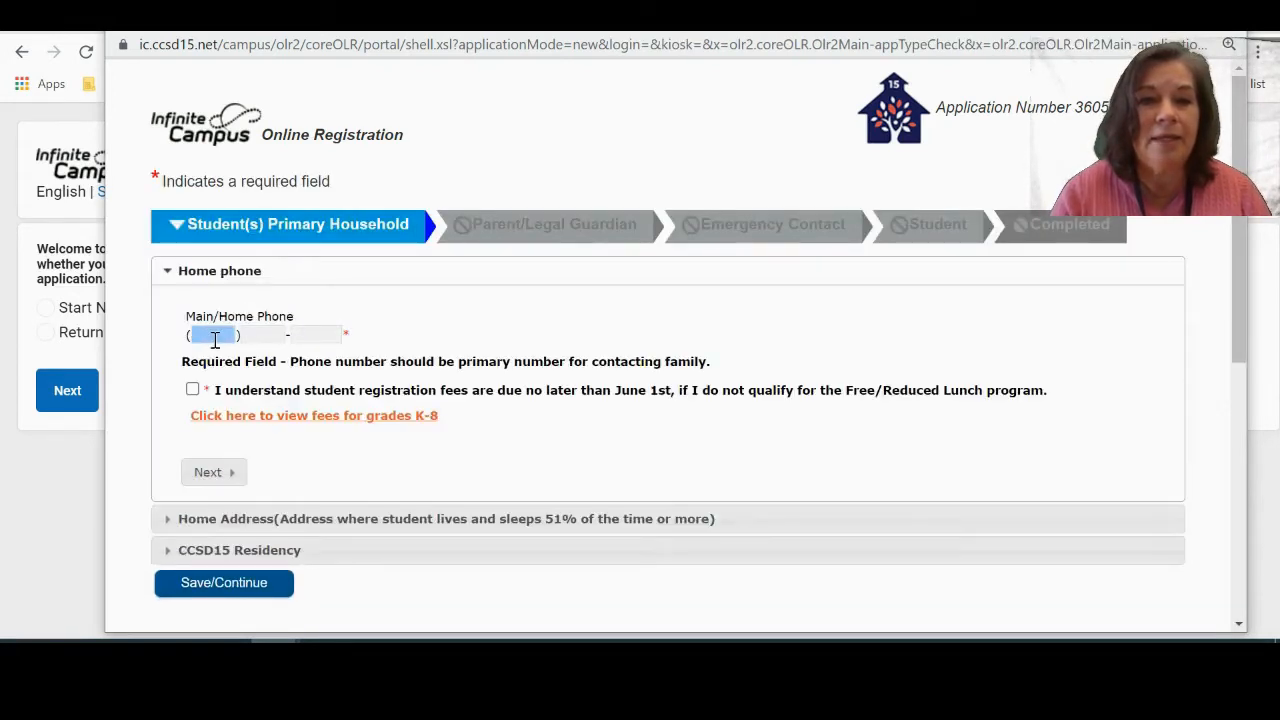
text(111)
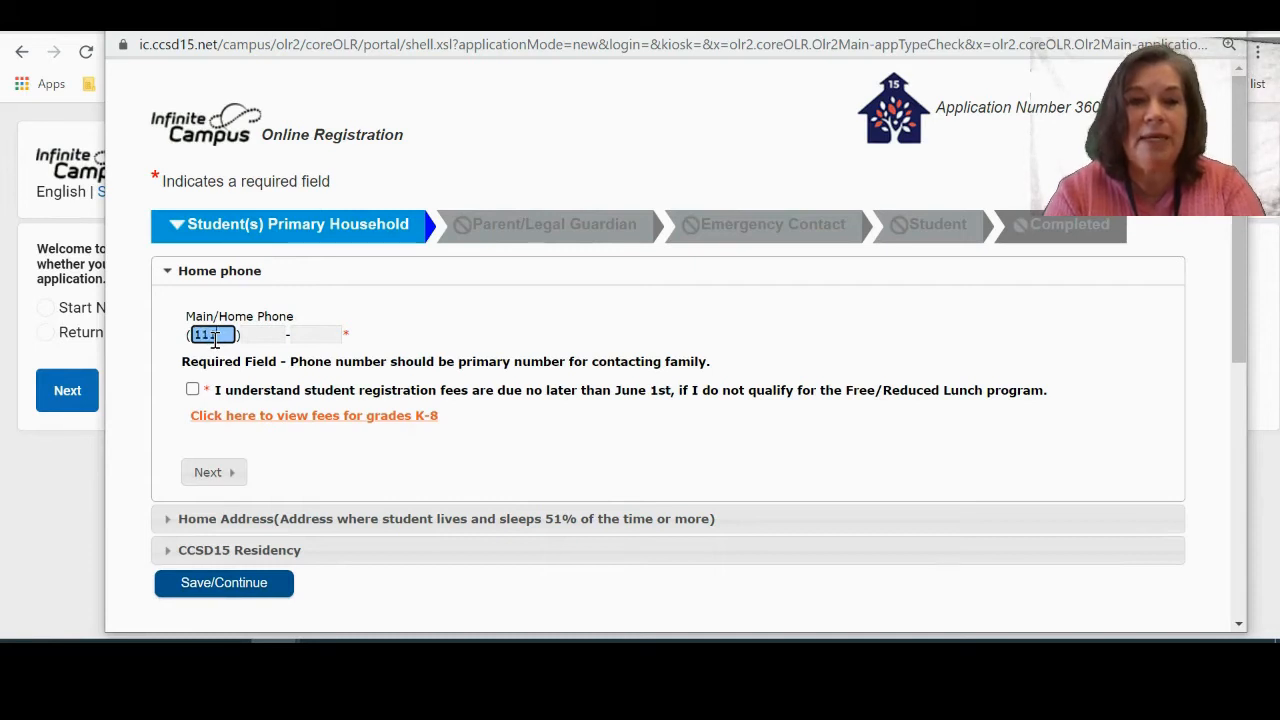
key(Tab)
text(11)
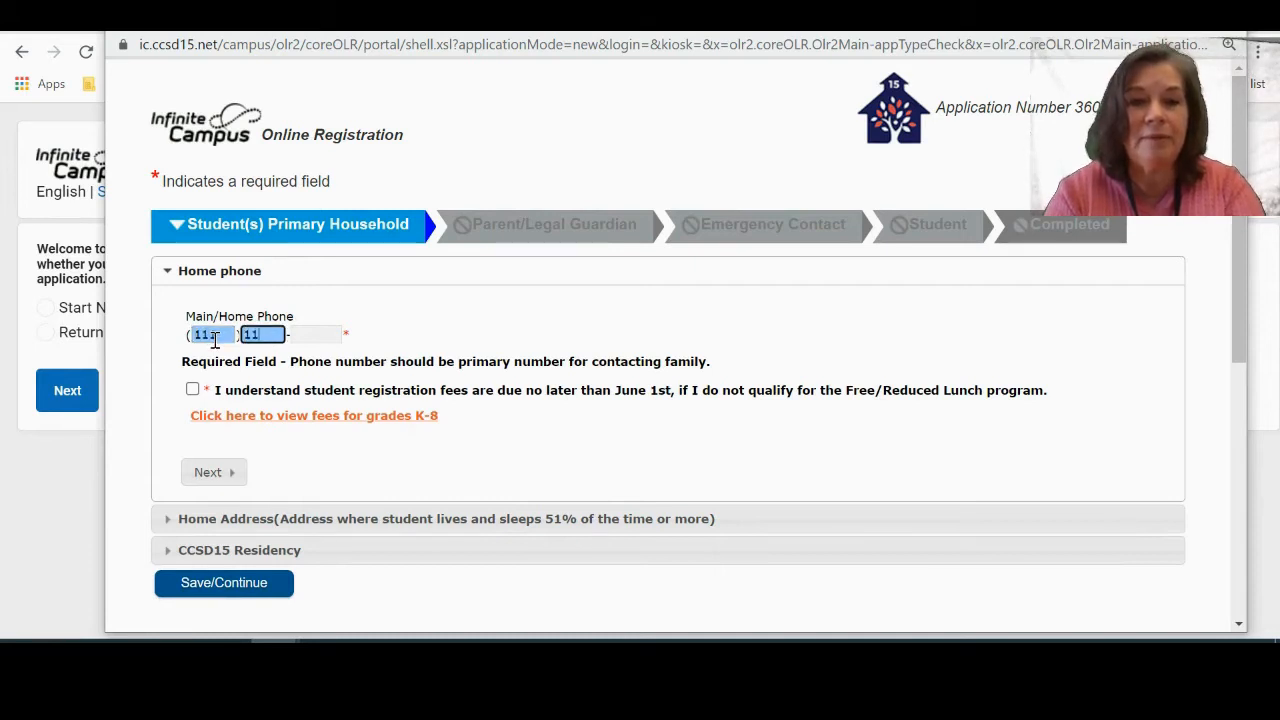
text(11)
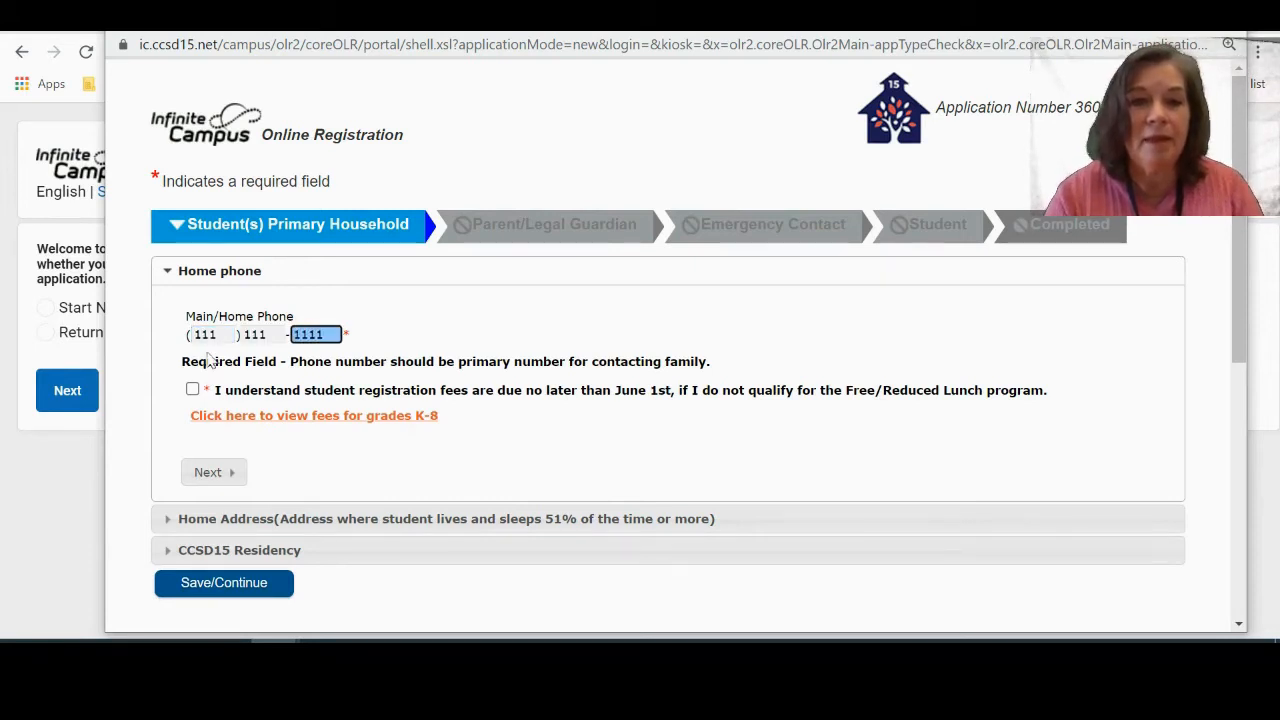
click(192, 391)
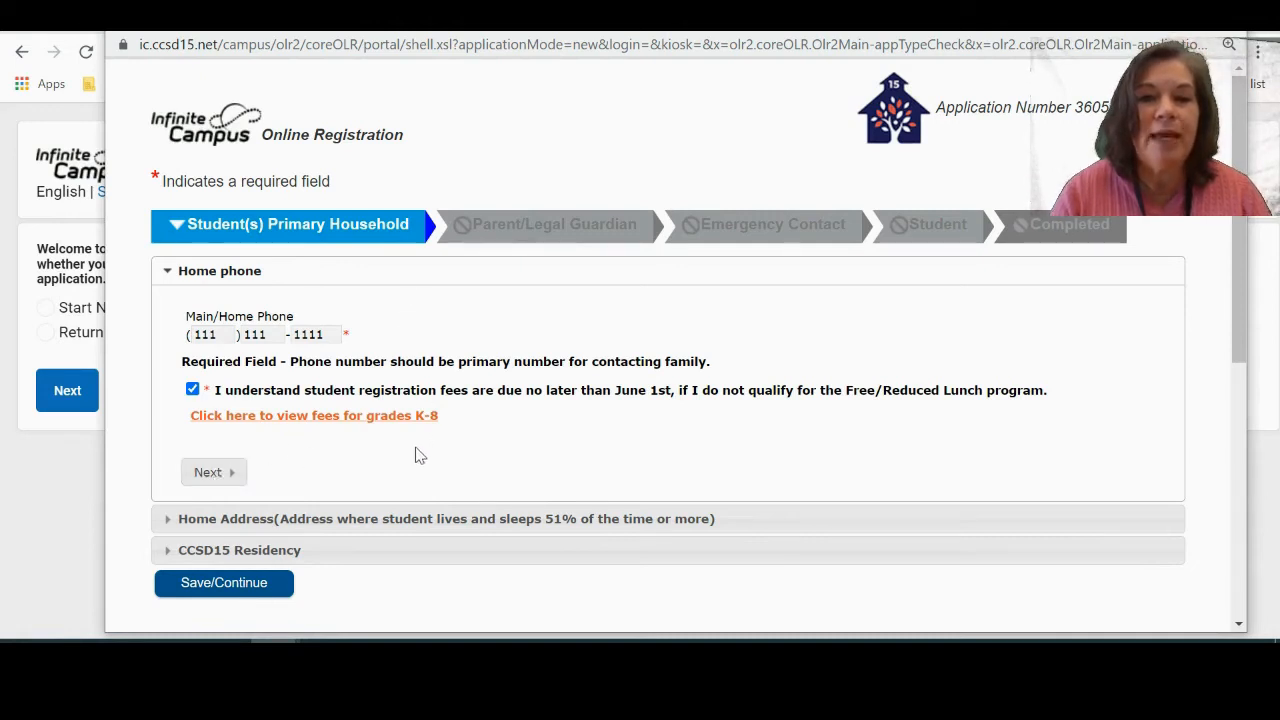
click(210, 472)
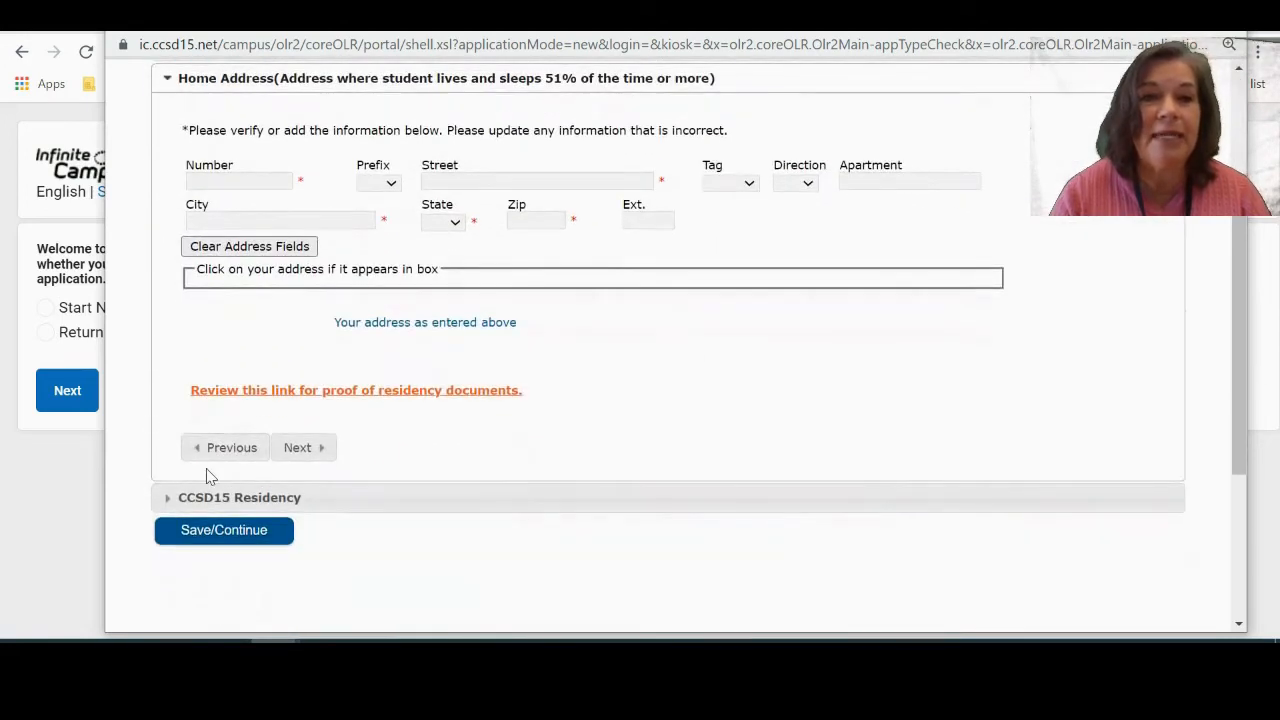
Enter the house number, N prefix and street name, then accept the suggested address match.
click(262, 182)
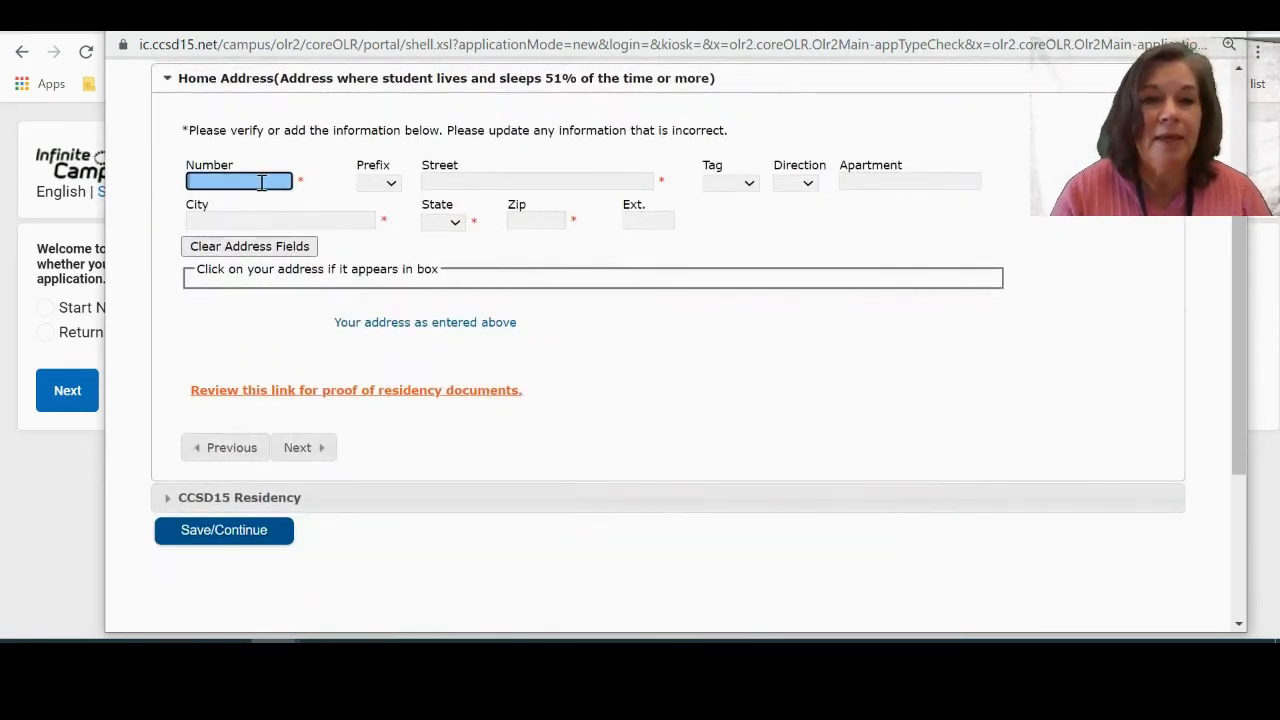
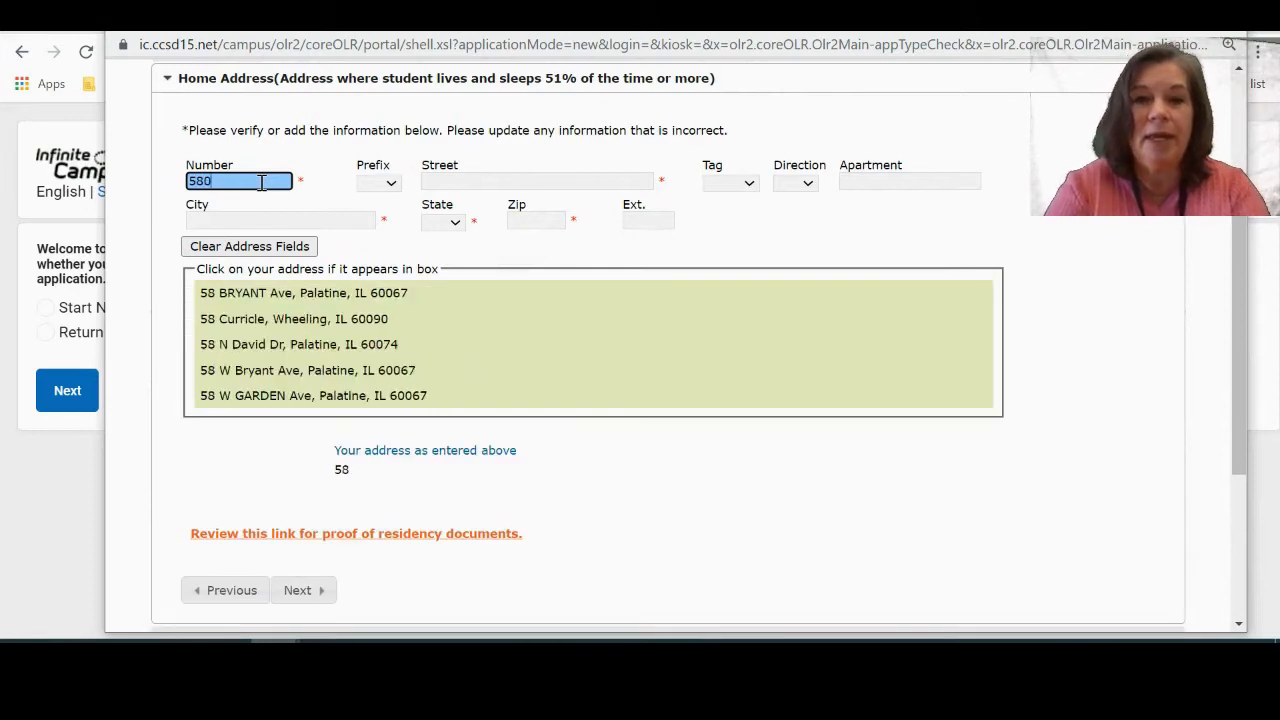
click(368, 183)
click(365, 245)
click(470, 181)
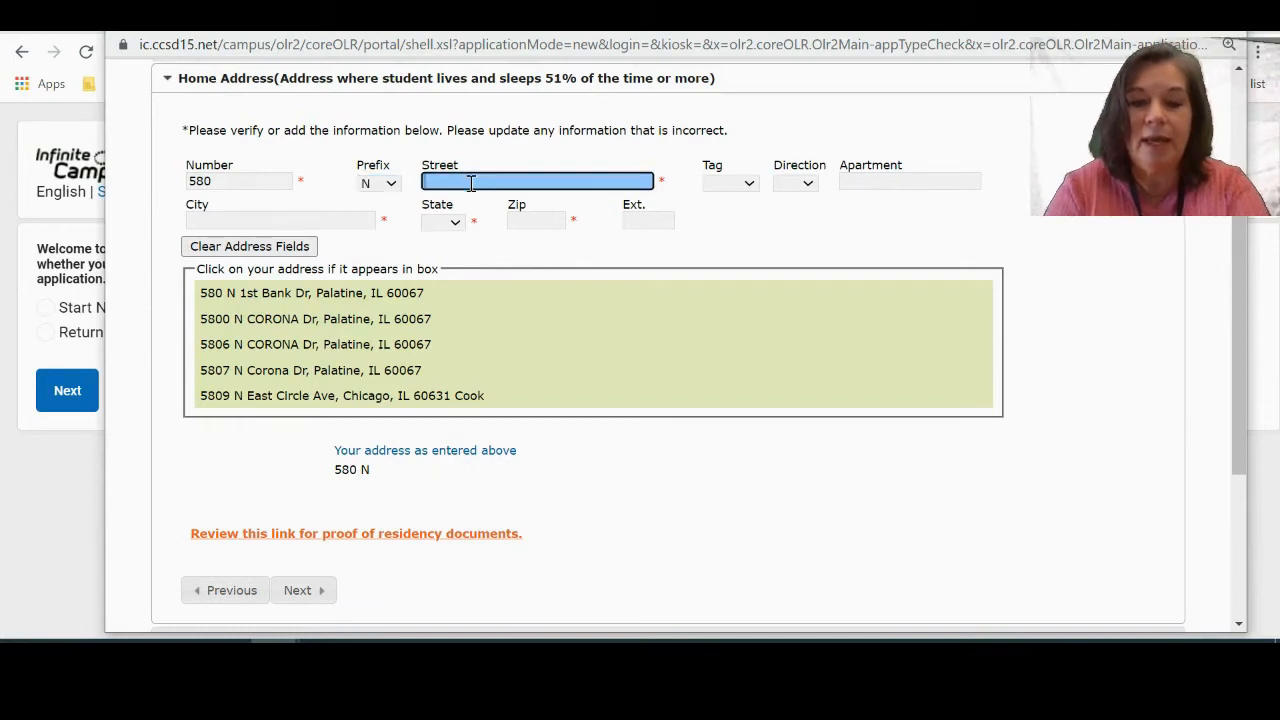
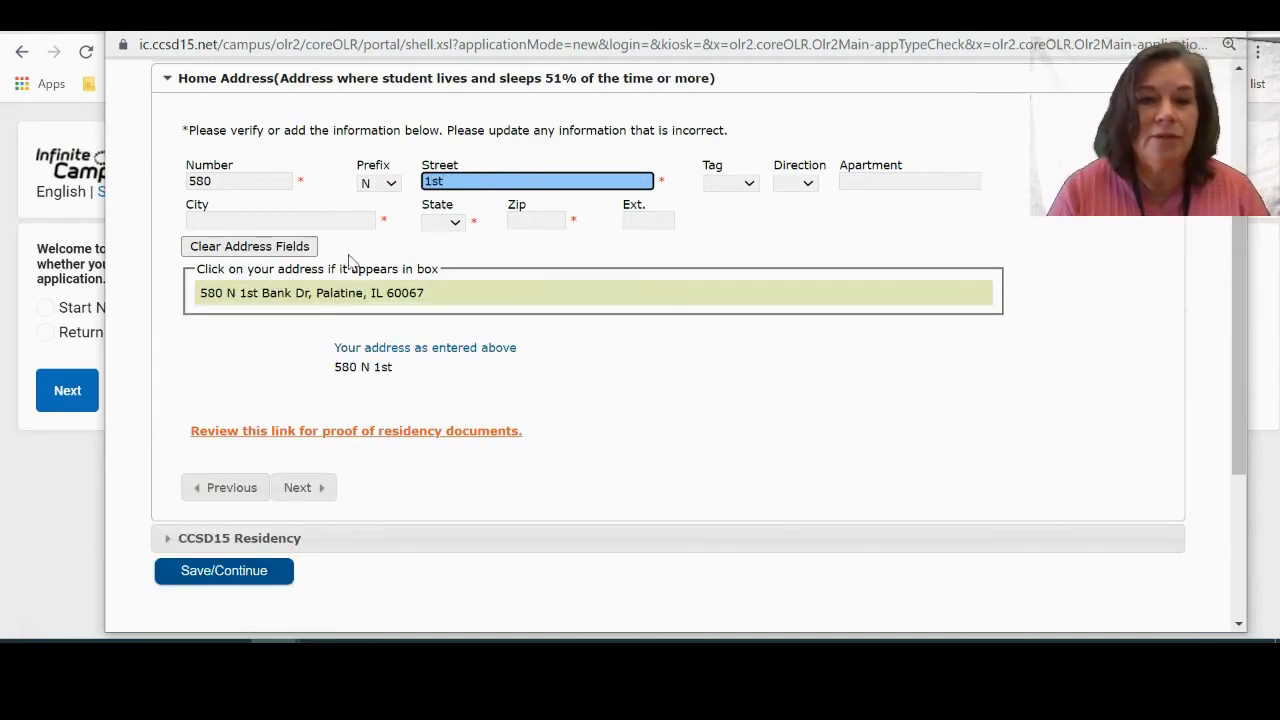
click(308, 294)
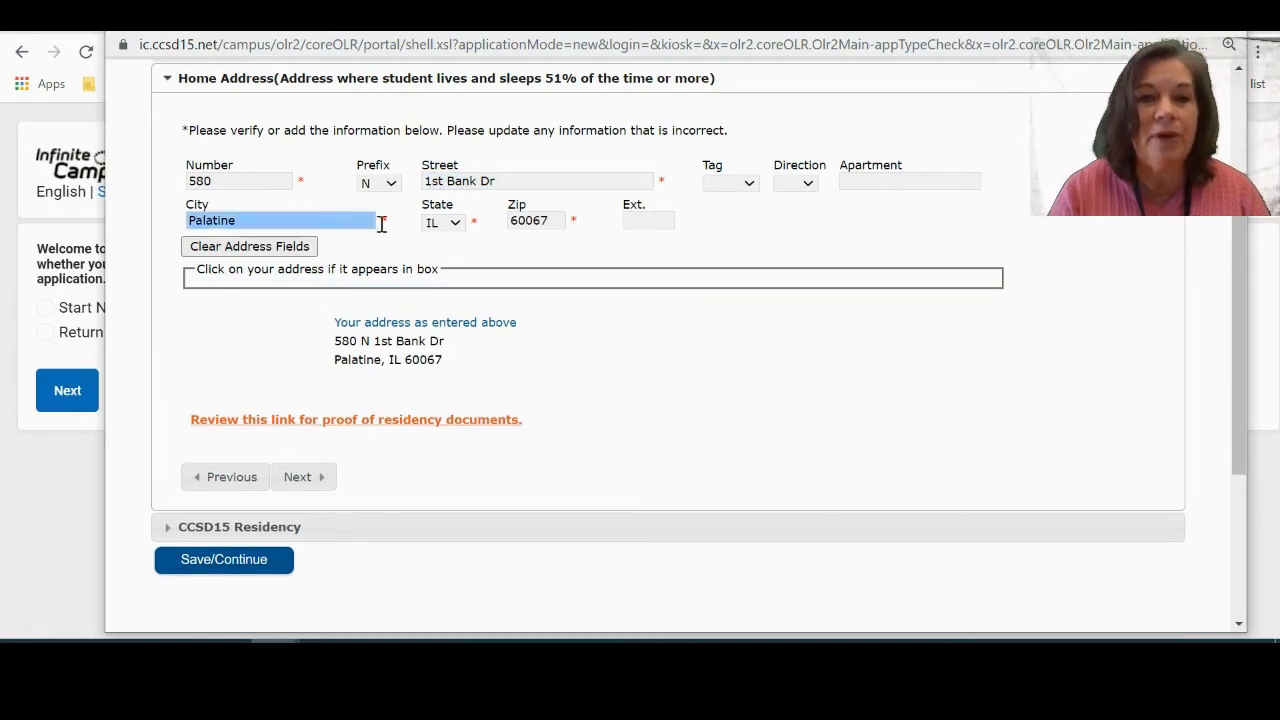
scroll(617, 420, down, 1)
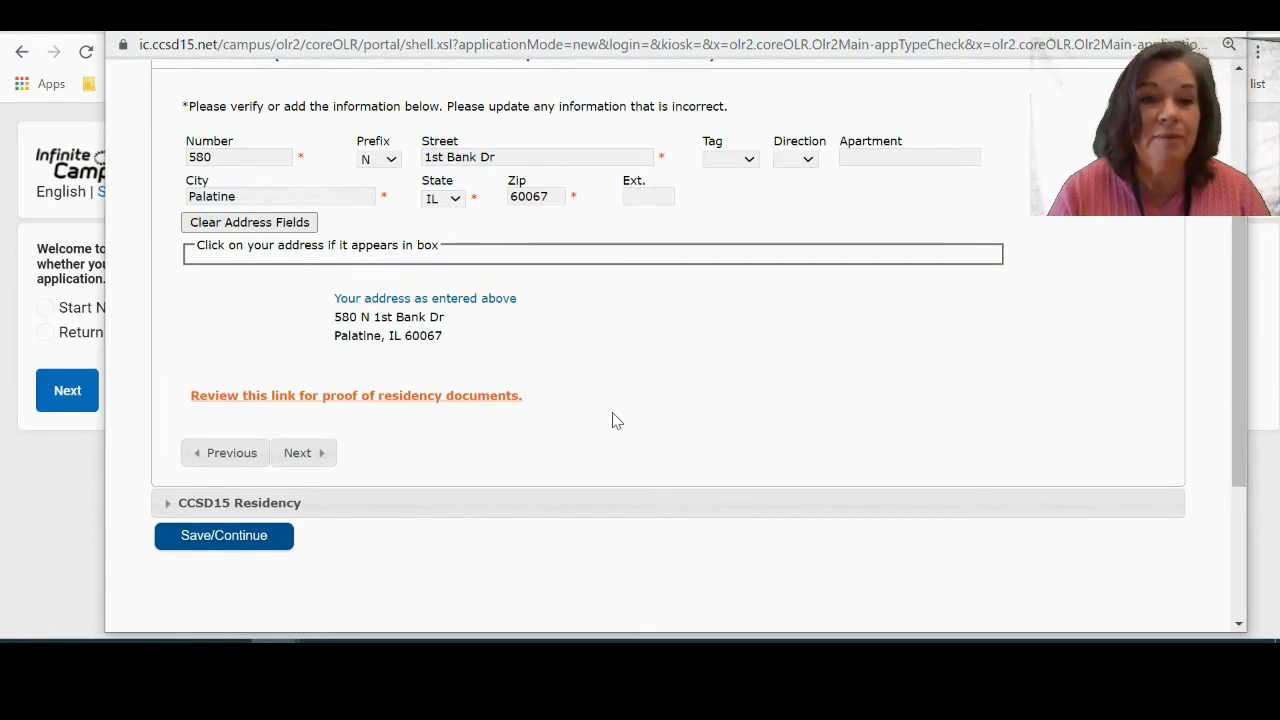
click(313, 455)
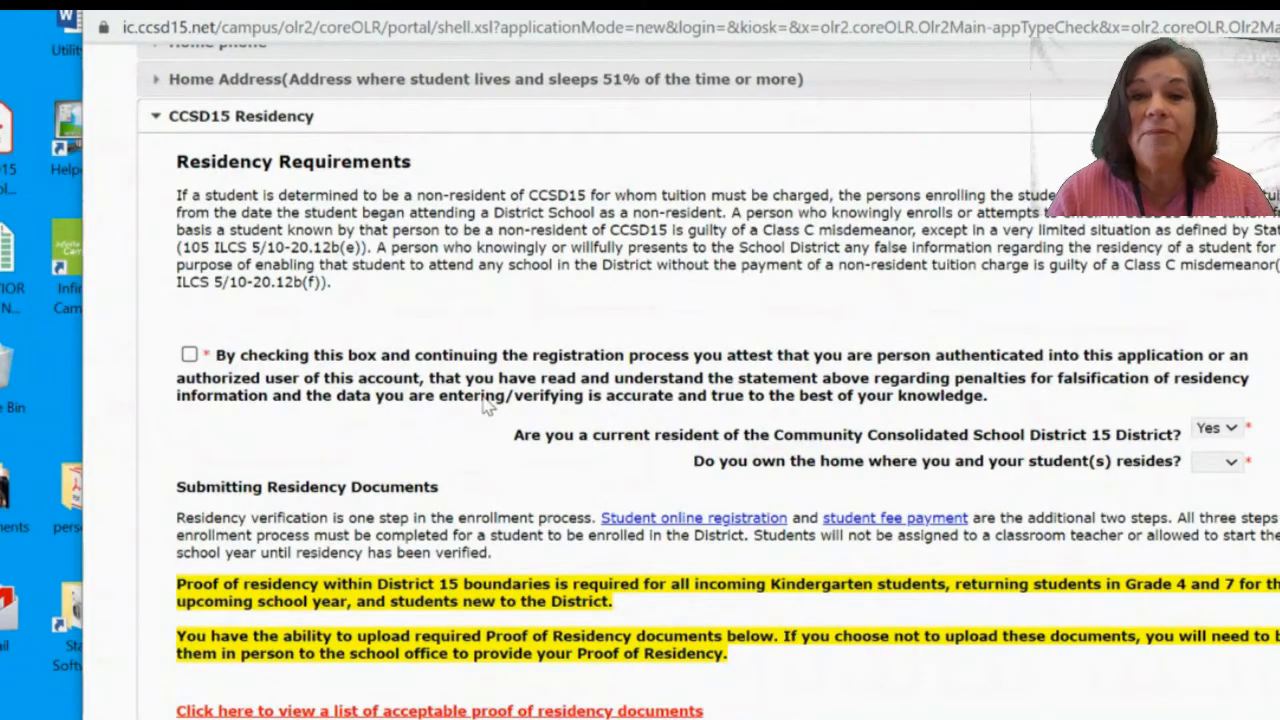
Accept the residency attestation and answer Yes to being a current district resident.
scroll(500, 285, down, 1)
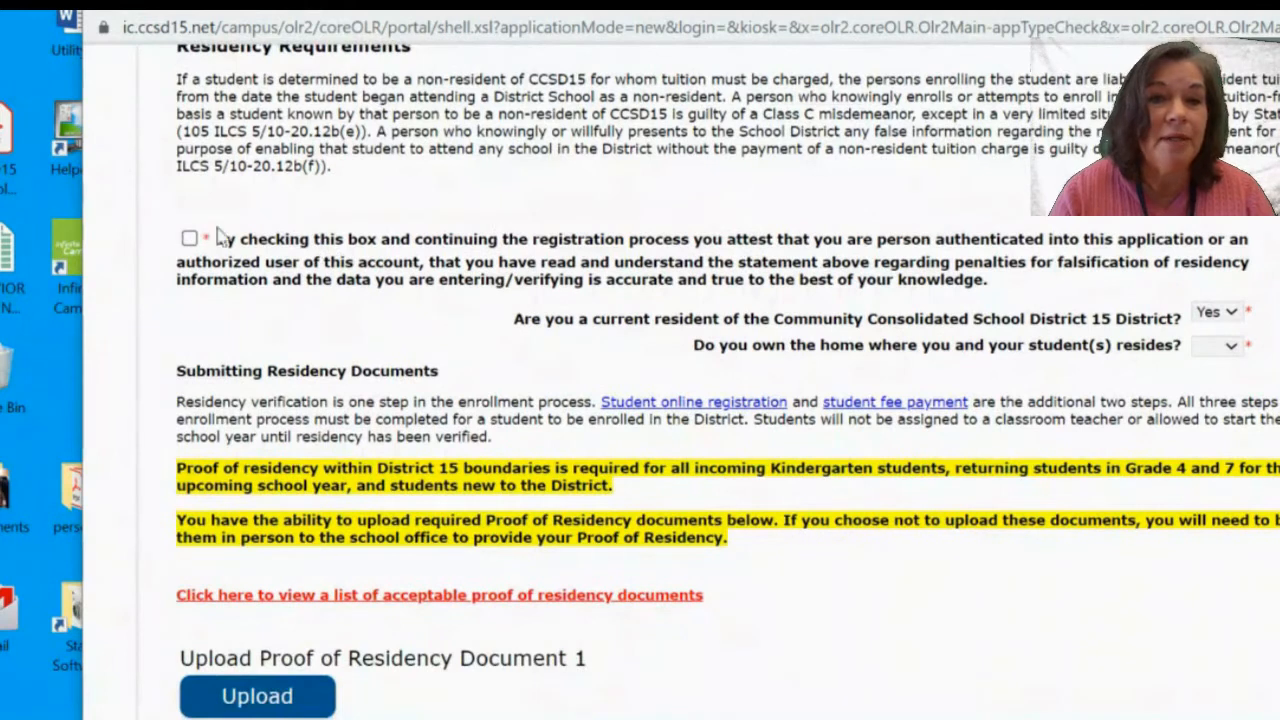
click(190, 239)
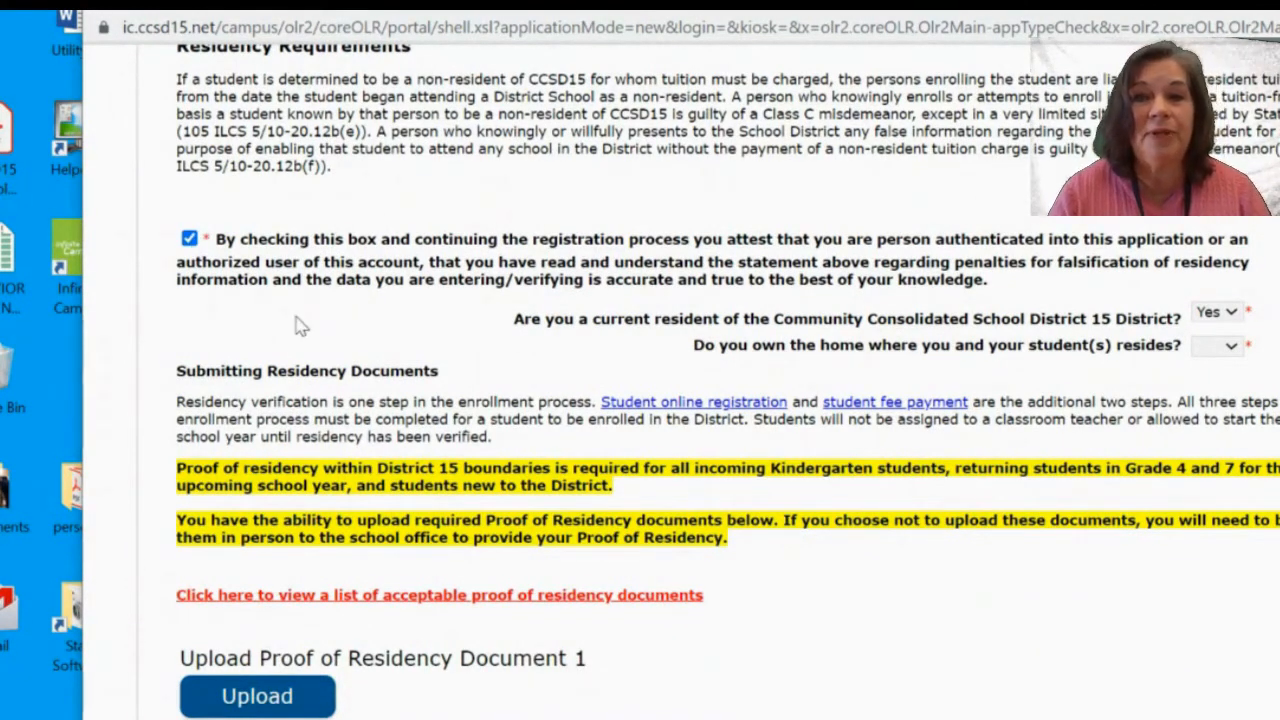
scroll(300, 326, down, 1)
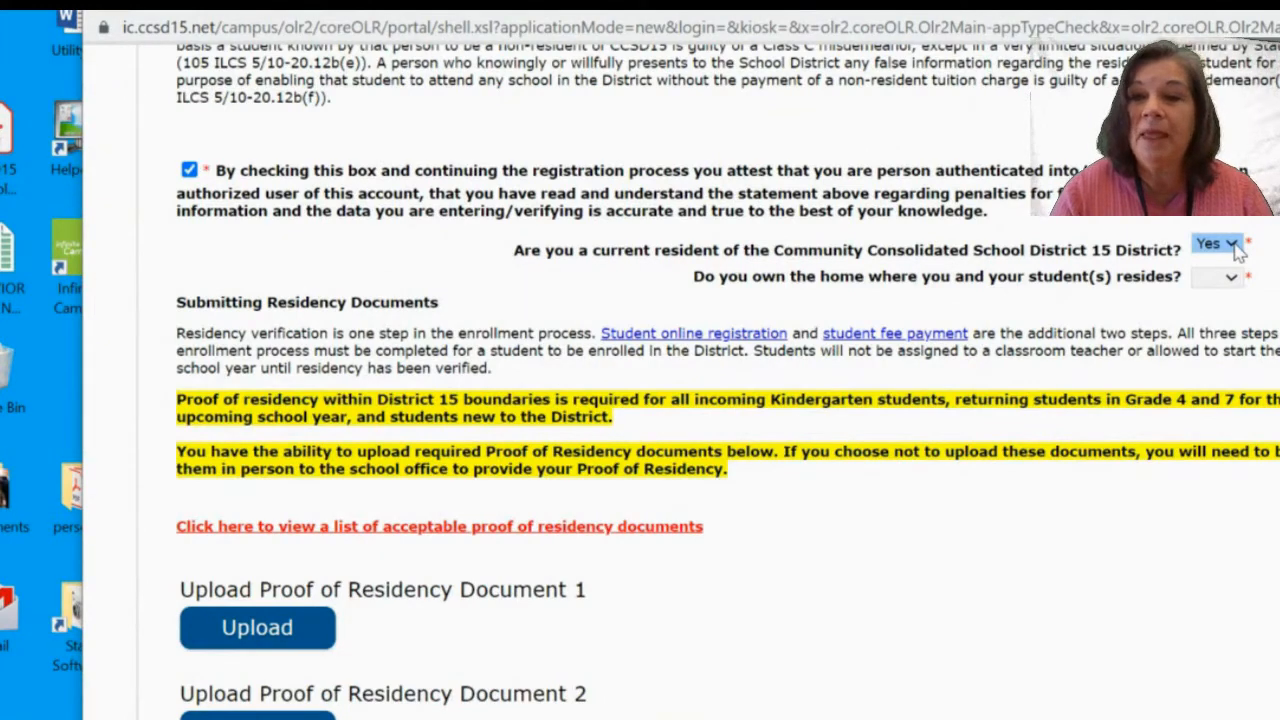
click(1226, 275)
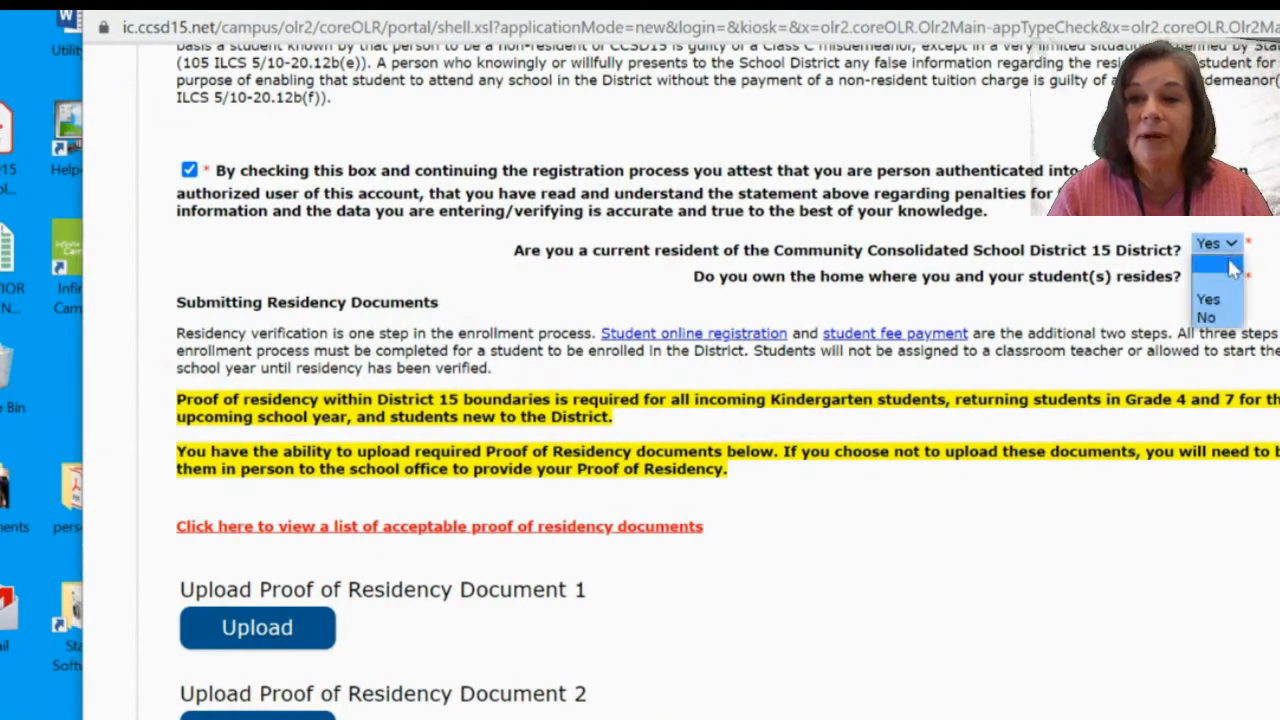
click(1220, 300)
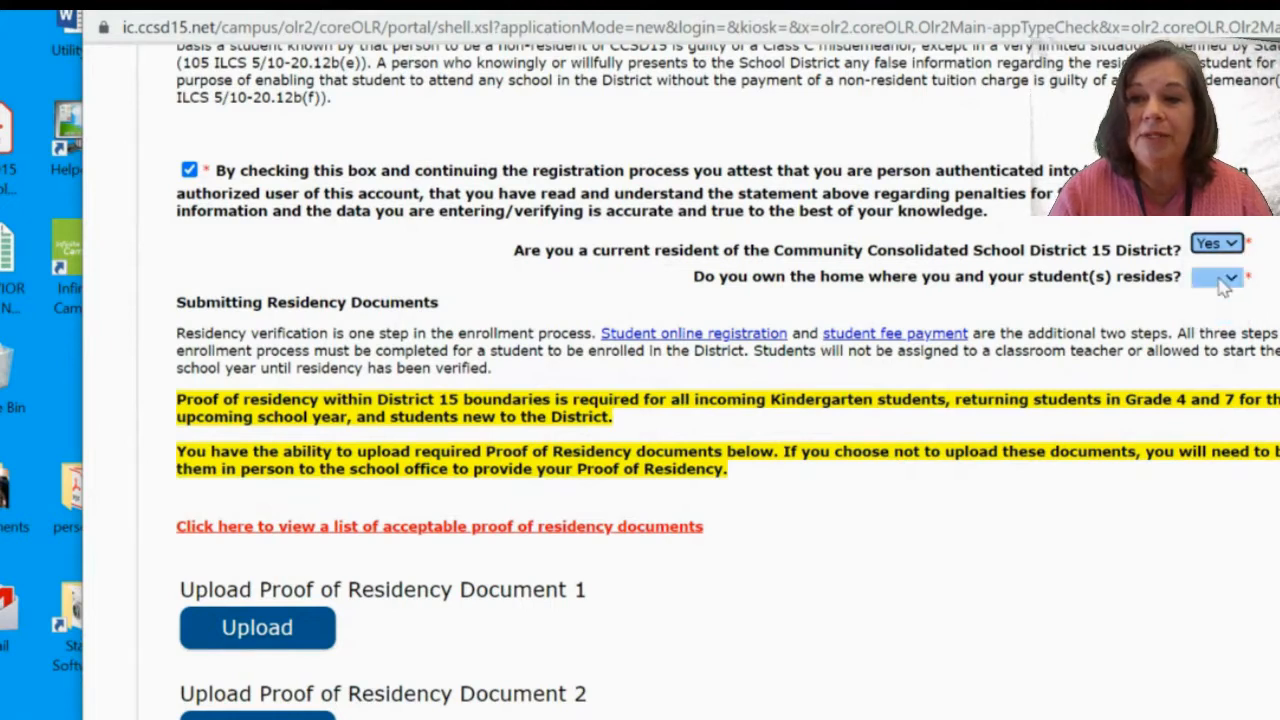
Answer Yes to owning the home, correcting the ownership and renting answers along the way.
click(1226, 277)
click(1210, 335)
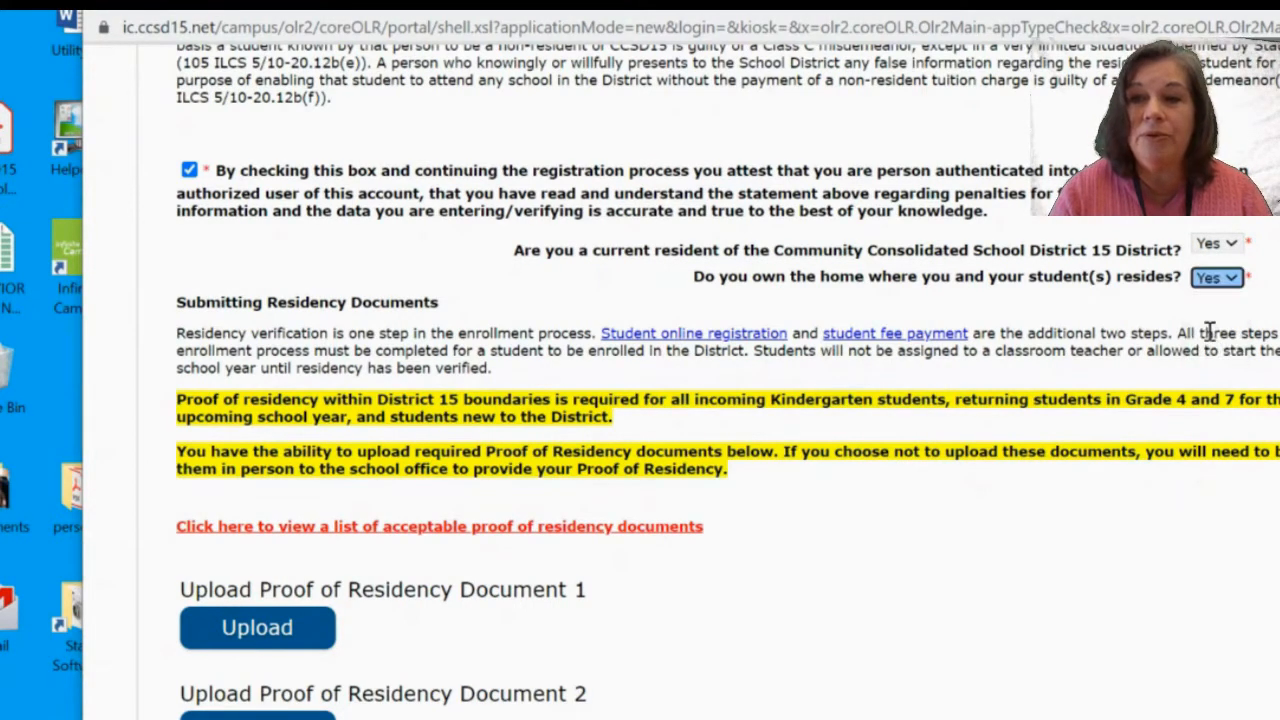
click(1230, 279)
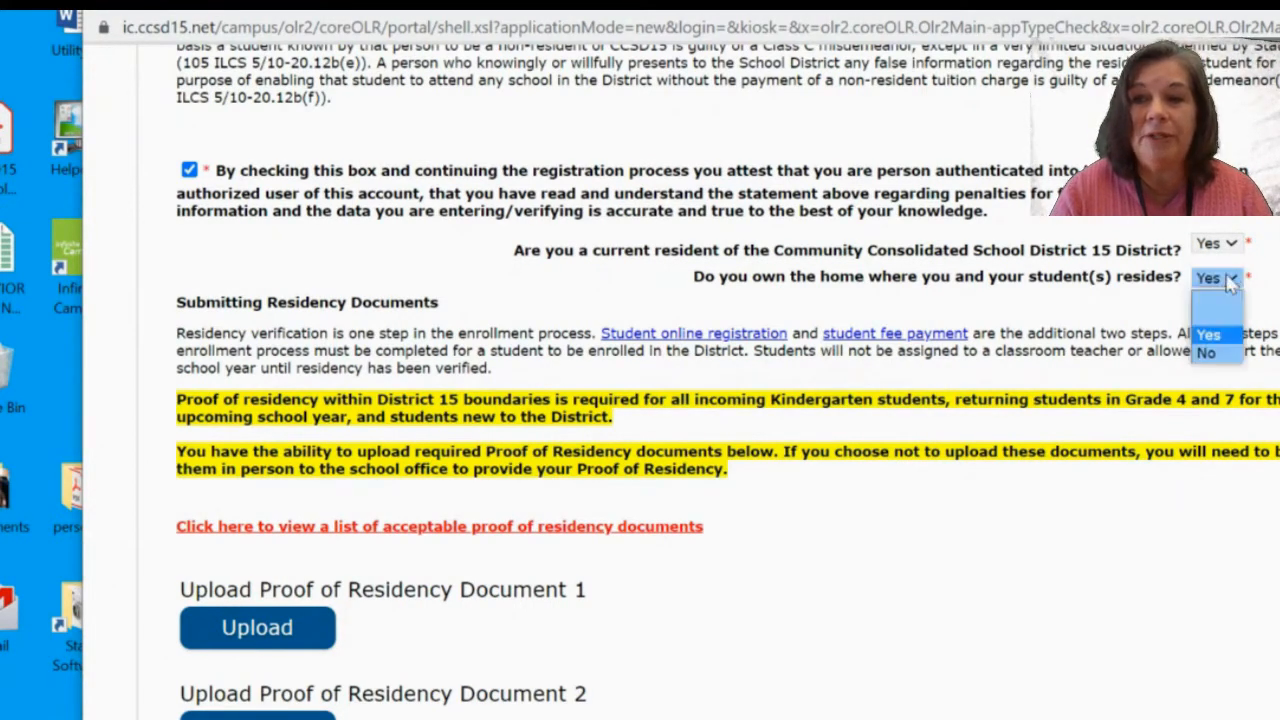
click(1208, 355)
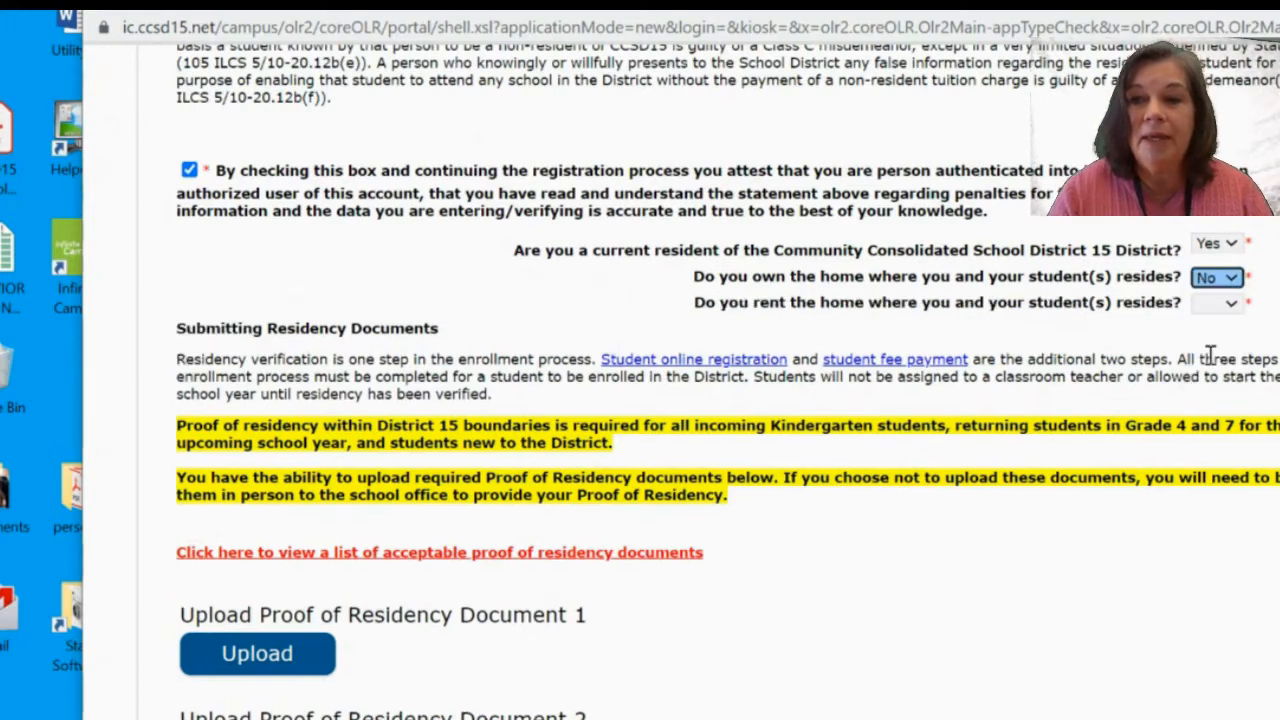
click(1220, 303)
click(1218, 370)
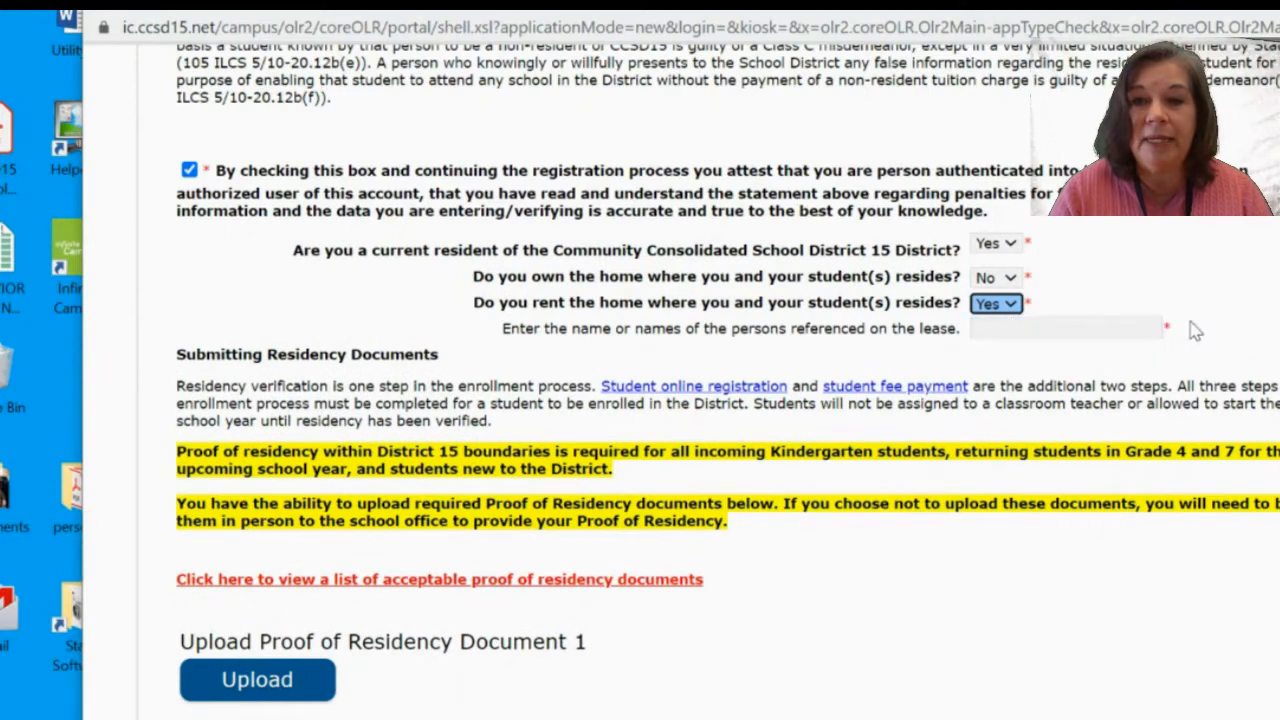
click(1008, 304)
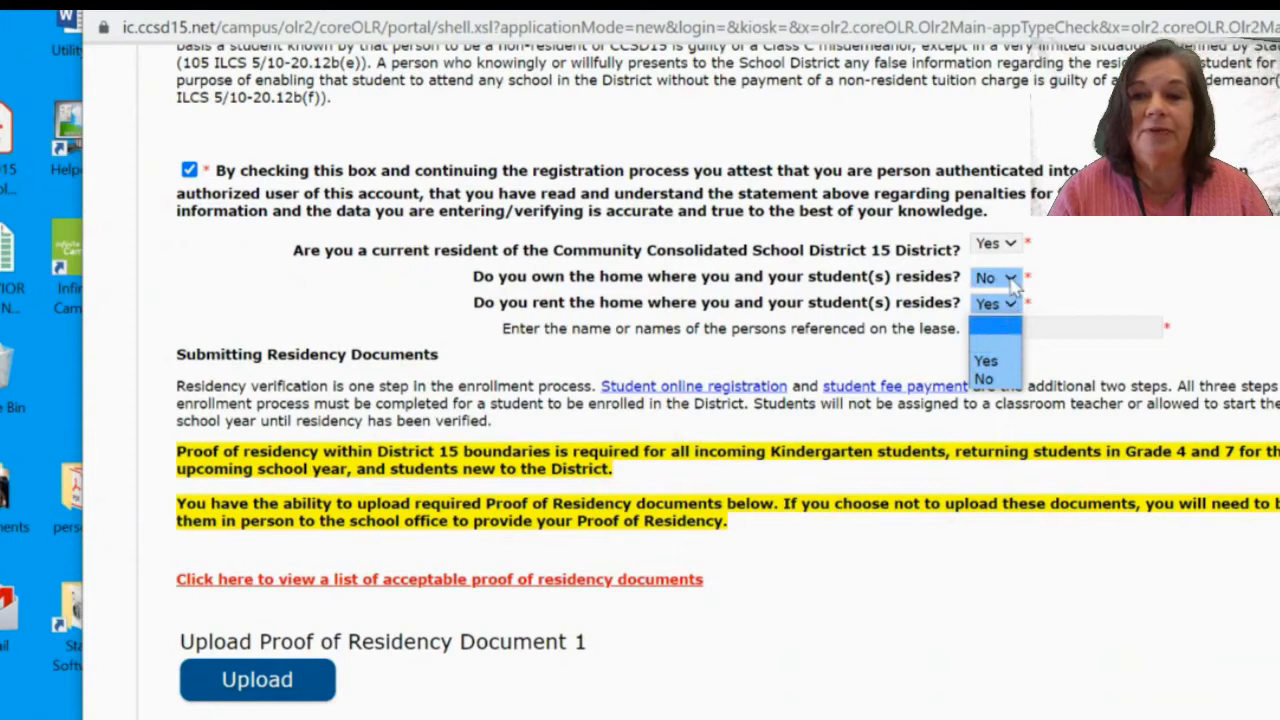
click(1003, 278)
click(986, 335)
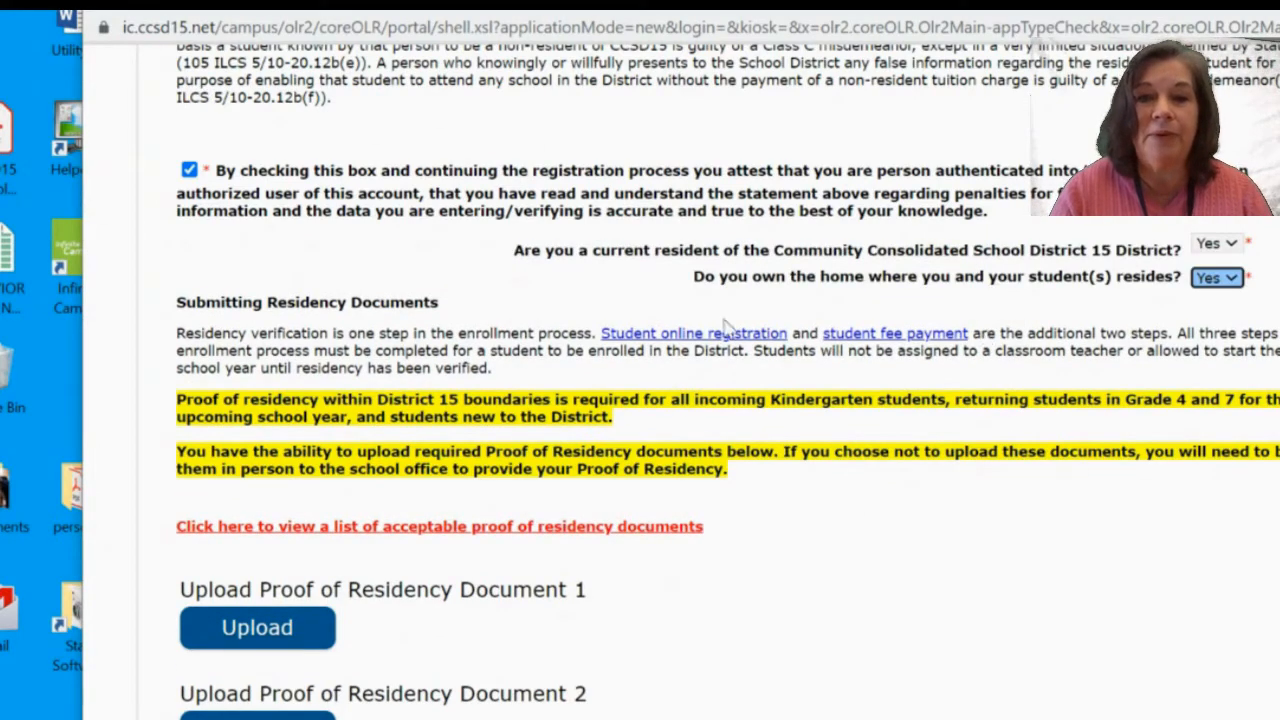
scroll(810, 548, down, 3)
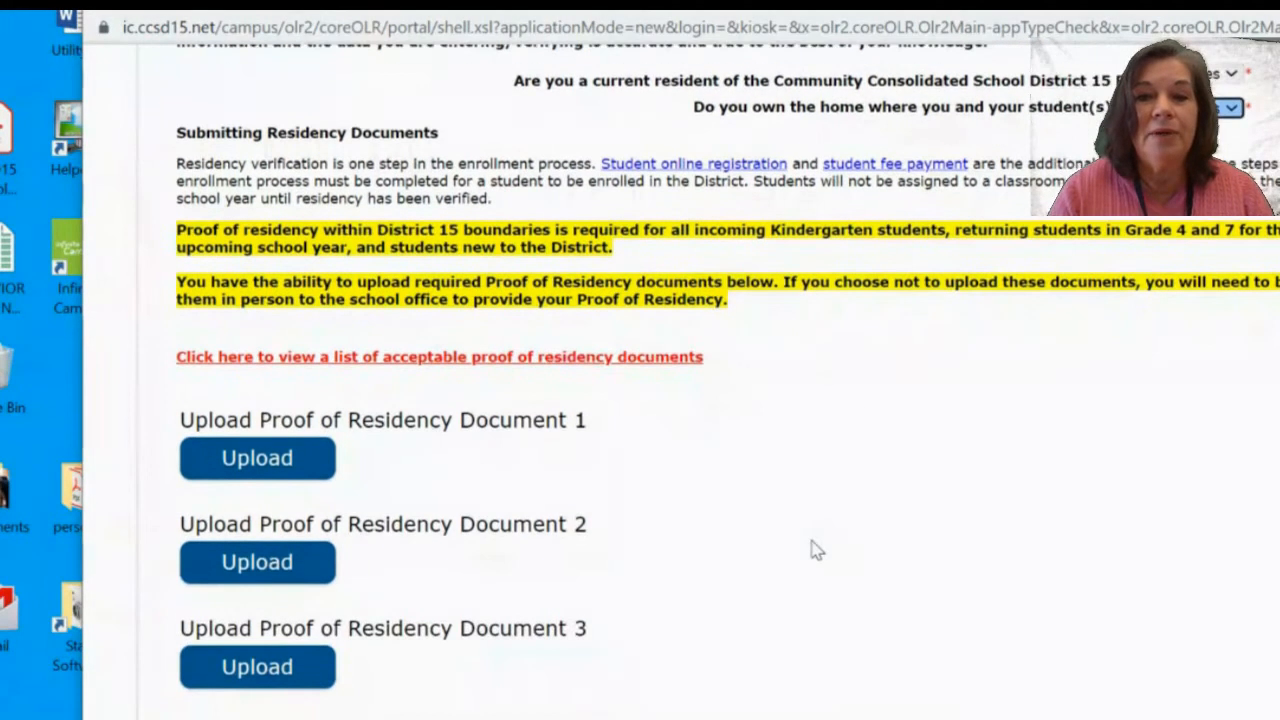
Upload Lease Document.docx from the Desktop as Proof of Residency Document 1.
scroll(815, 548, down, 1)
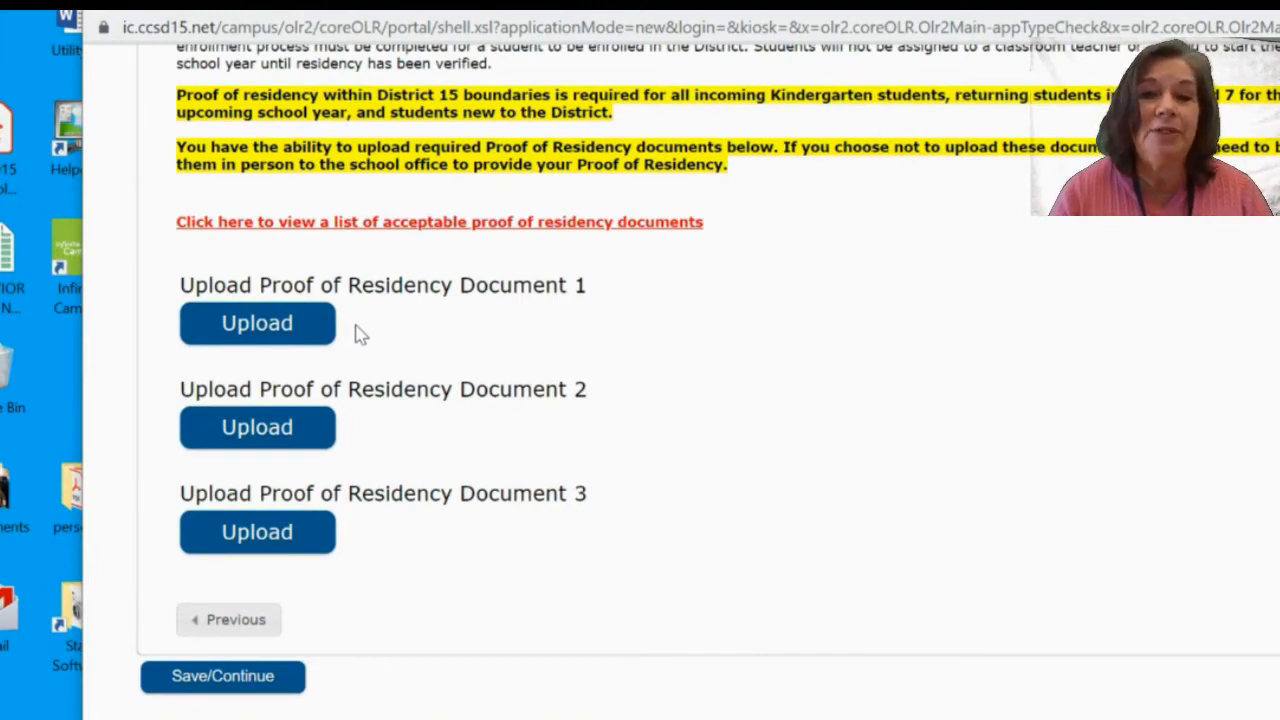
click(240, 326)
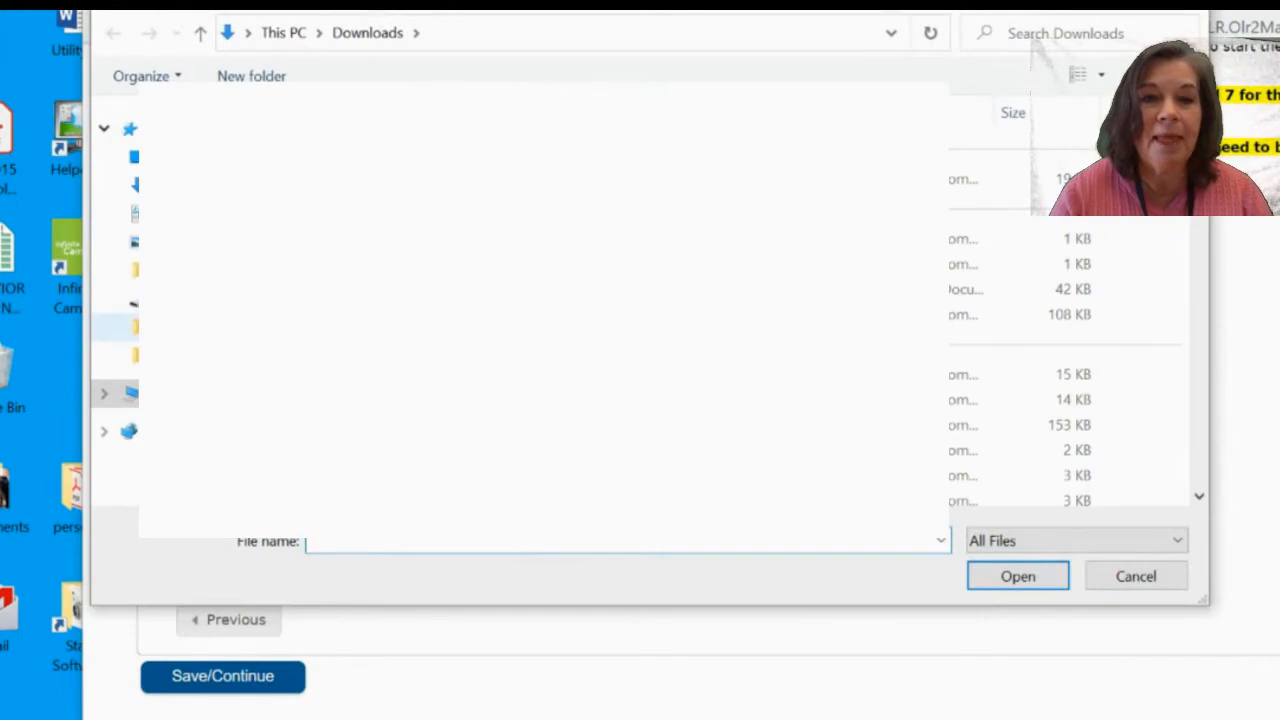
click(136, 157)
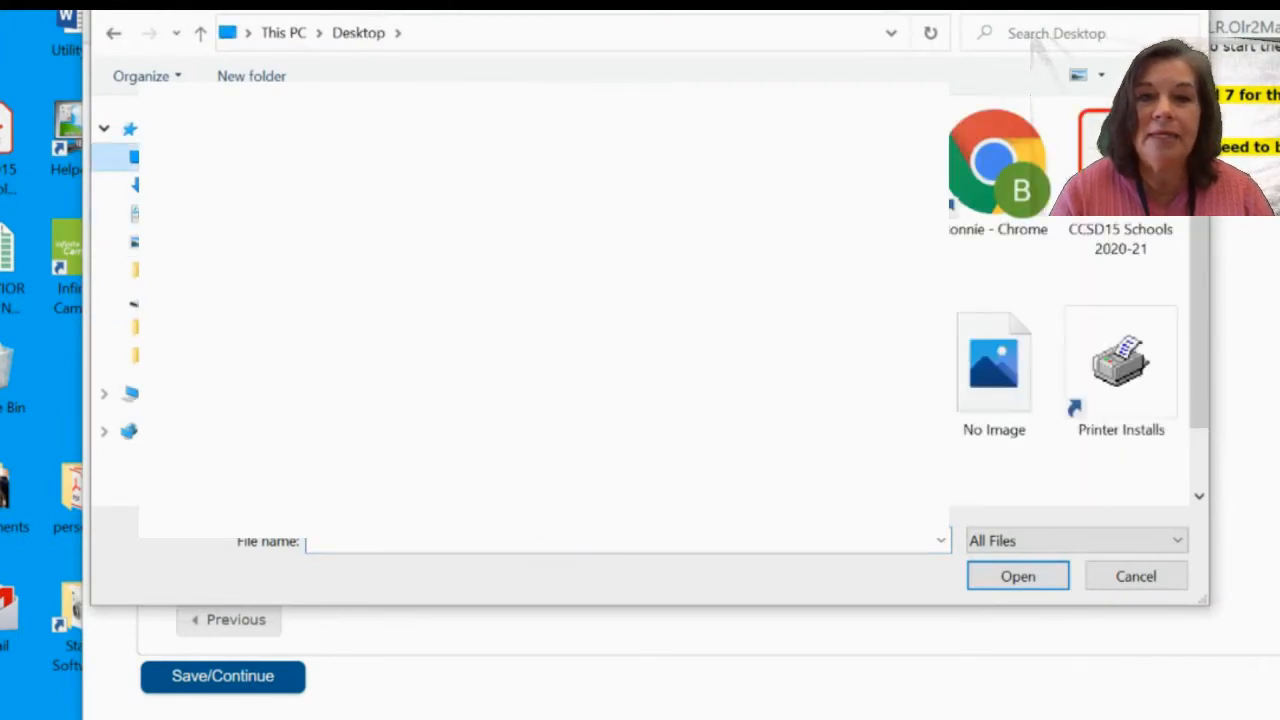
scroll(848, 343, down, 1)
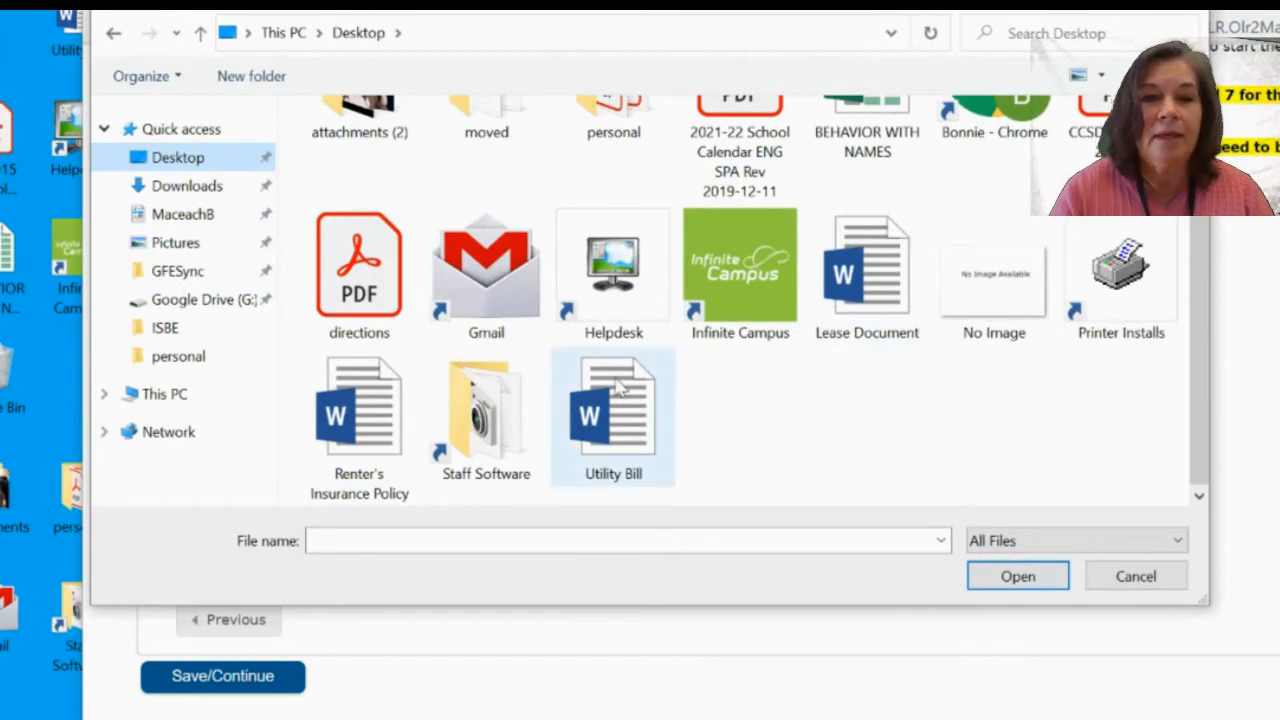
click(866, 290)
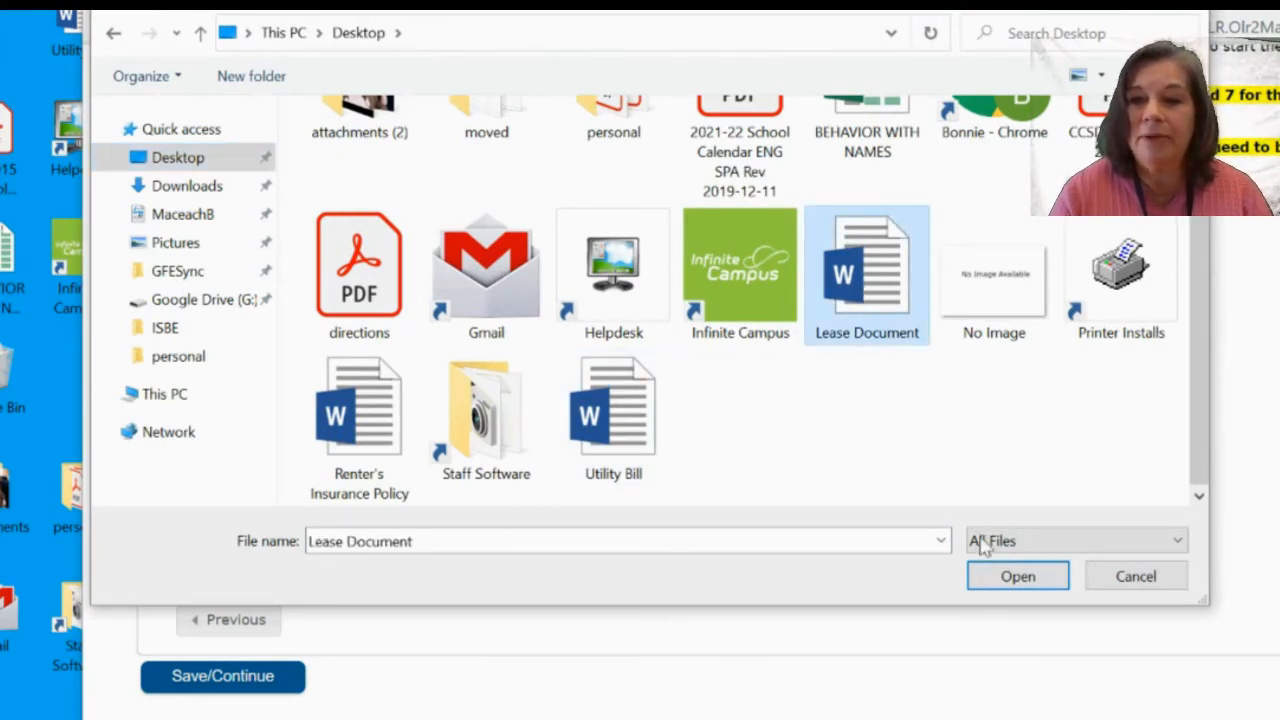
click(1017, 577)
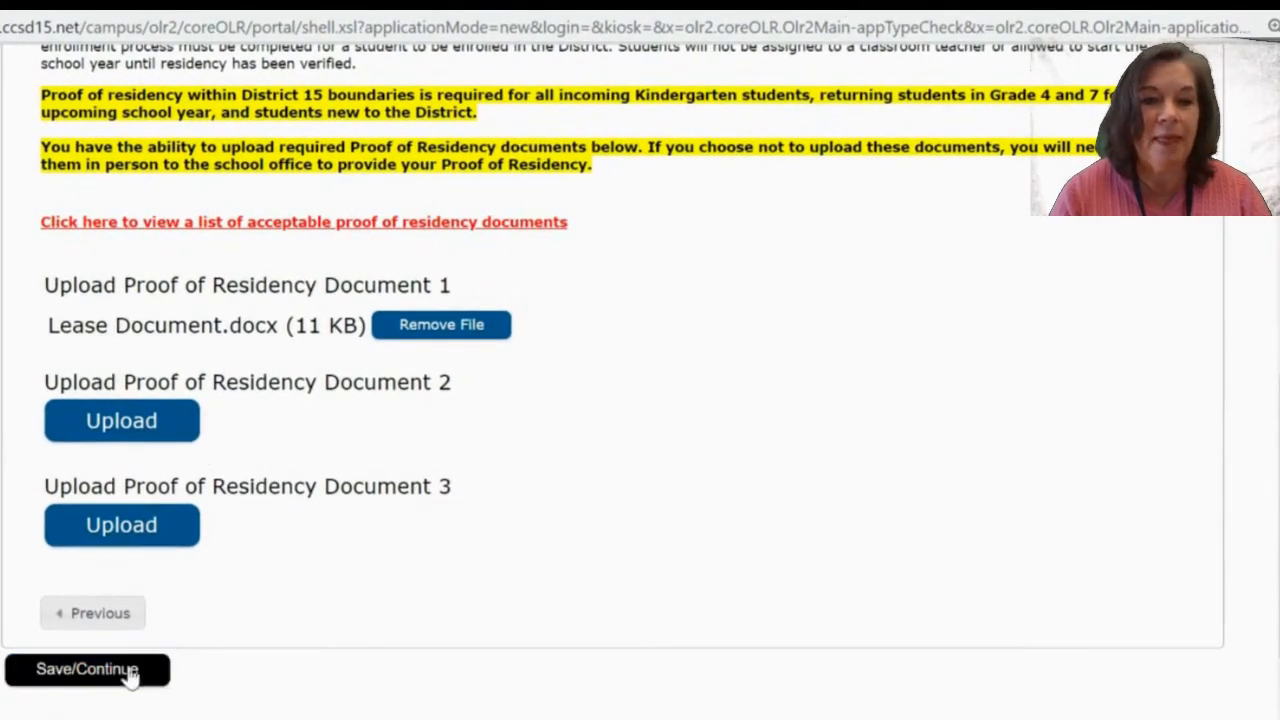
Save the residency section and dismiss the add-guardian notice.
click(128, 670)
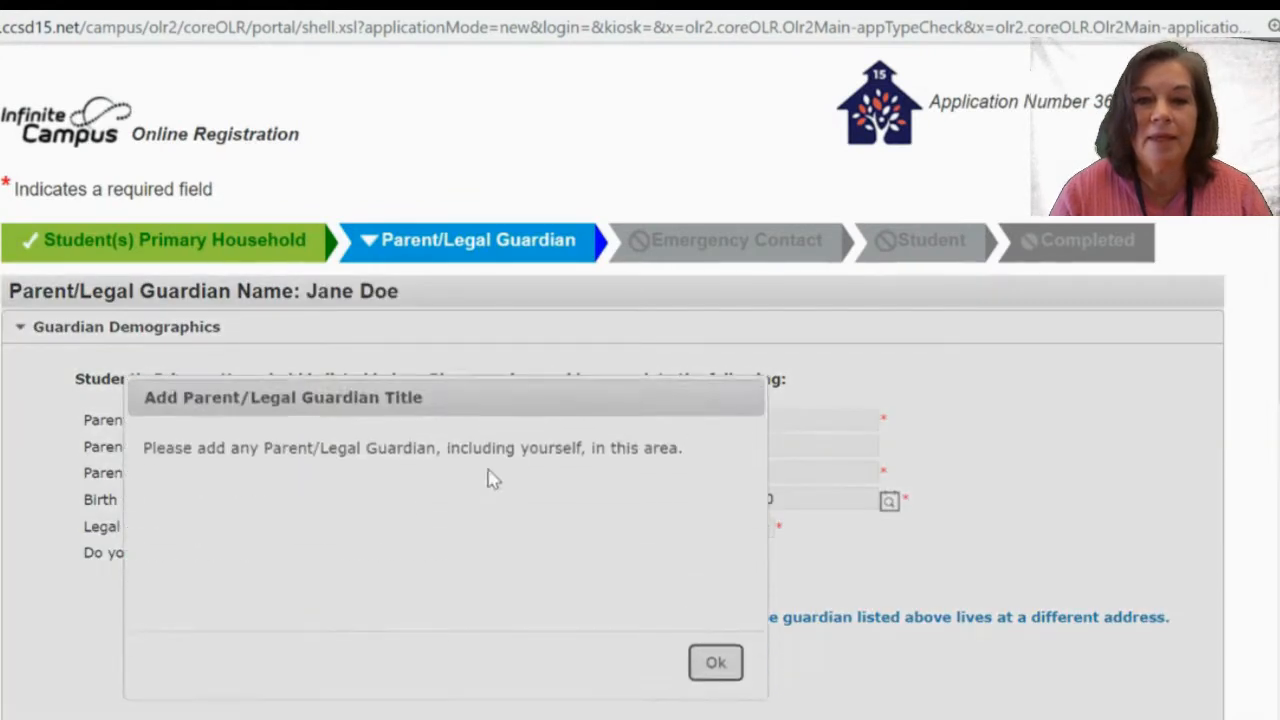
scroll(1160, 408, down, 2)
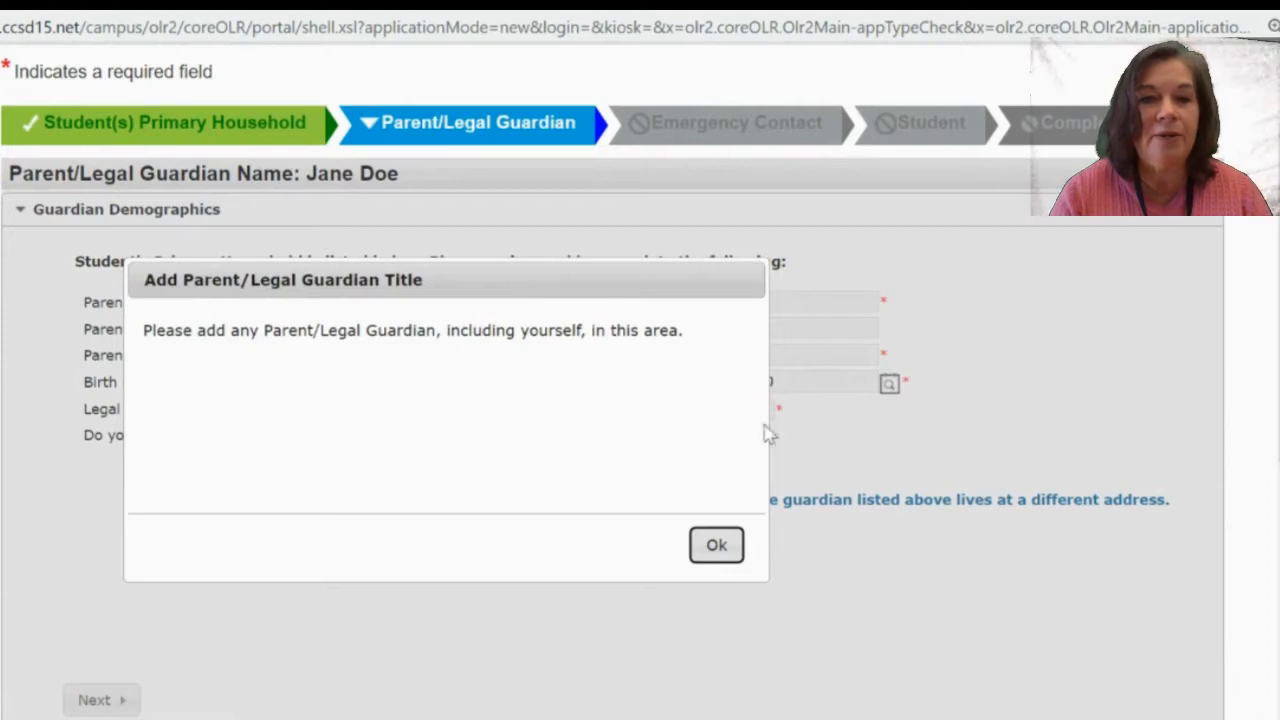
click(722, 566)
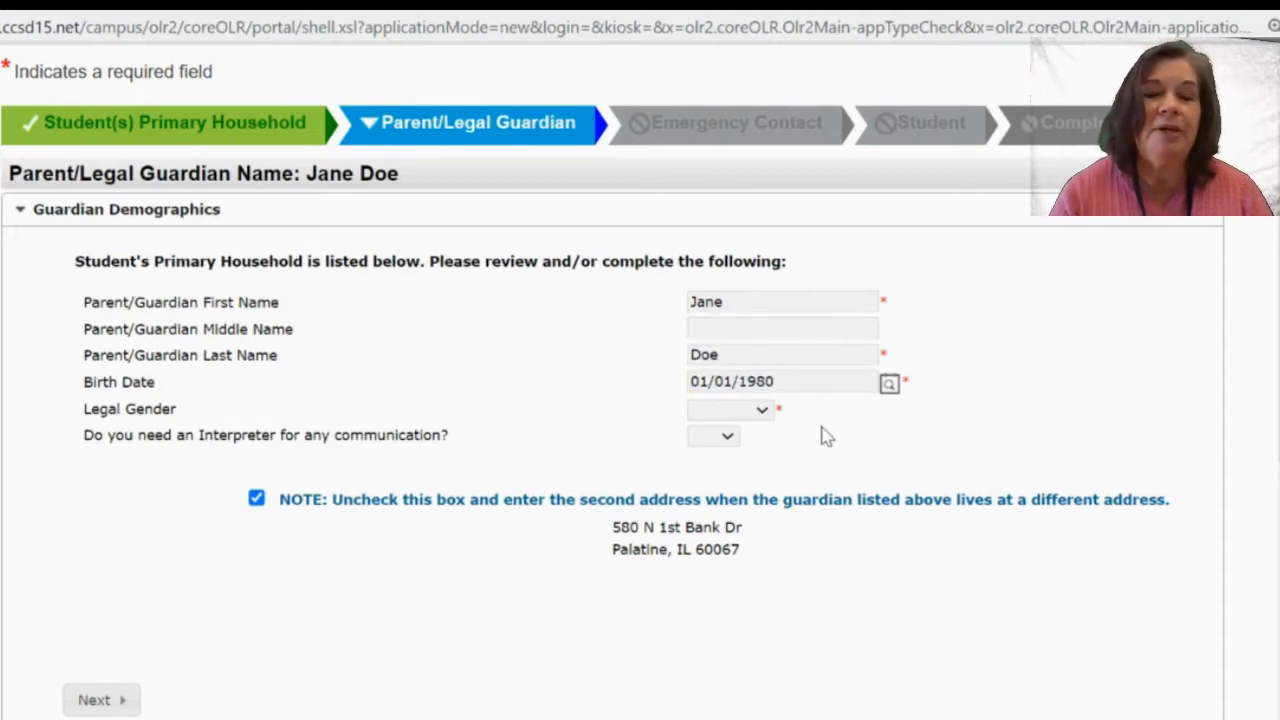
Set the guardian's legal gender to Female and interpreter needed to No, then proceed to Contact Information.
click(763, 414)
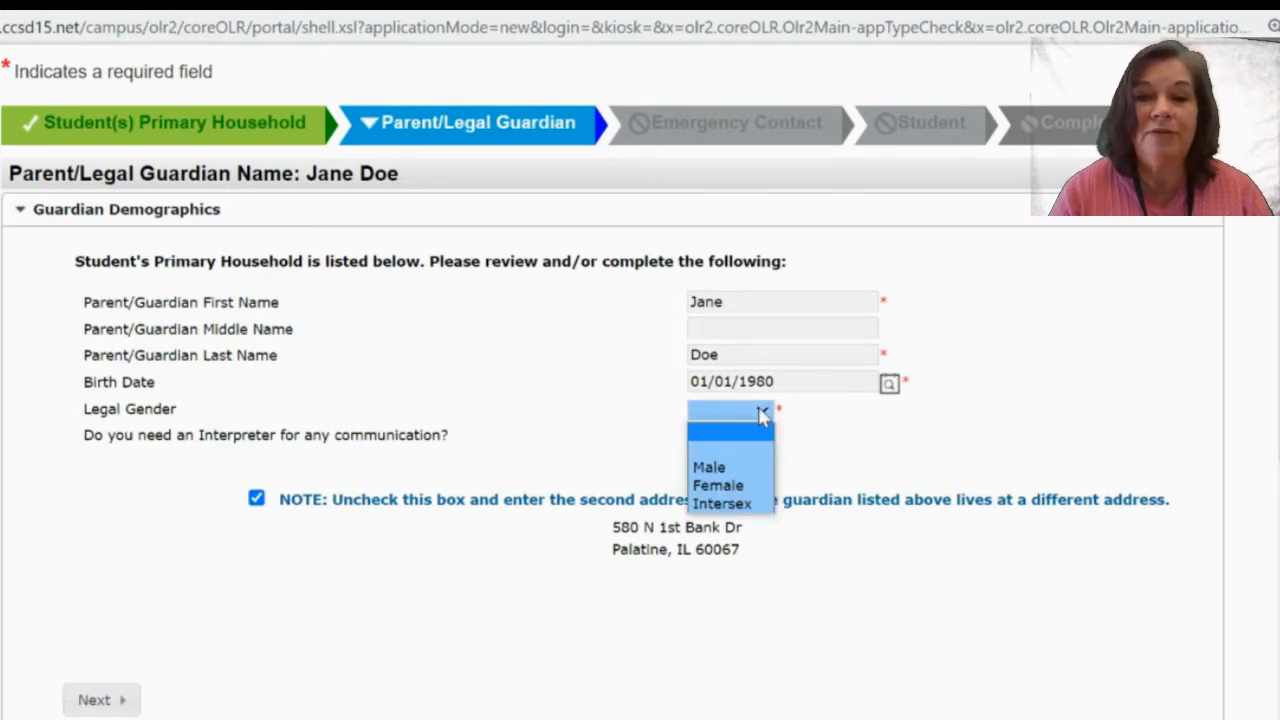
click(737, 485)
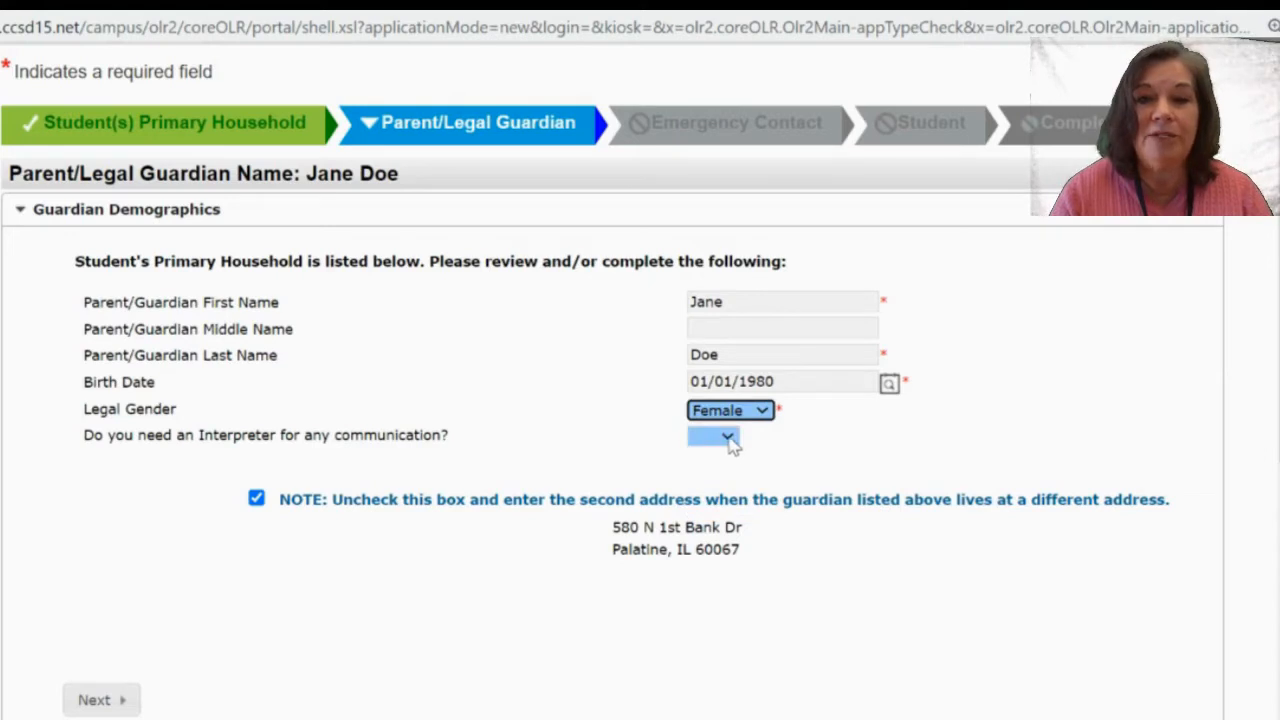
click(728, 443)
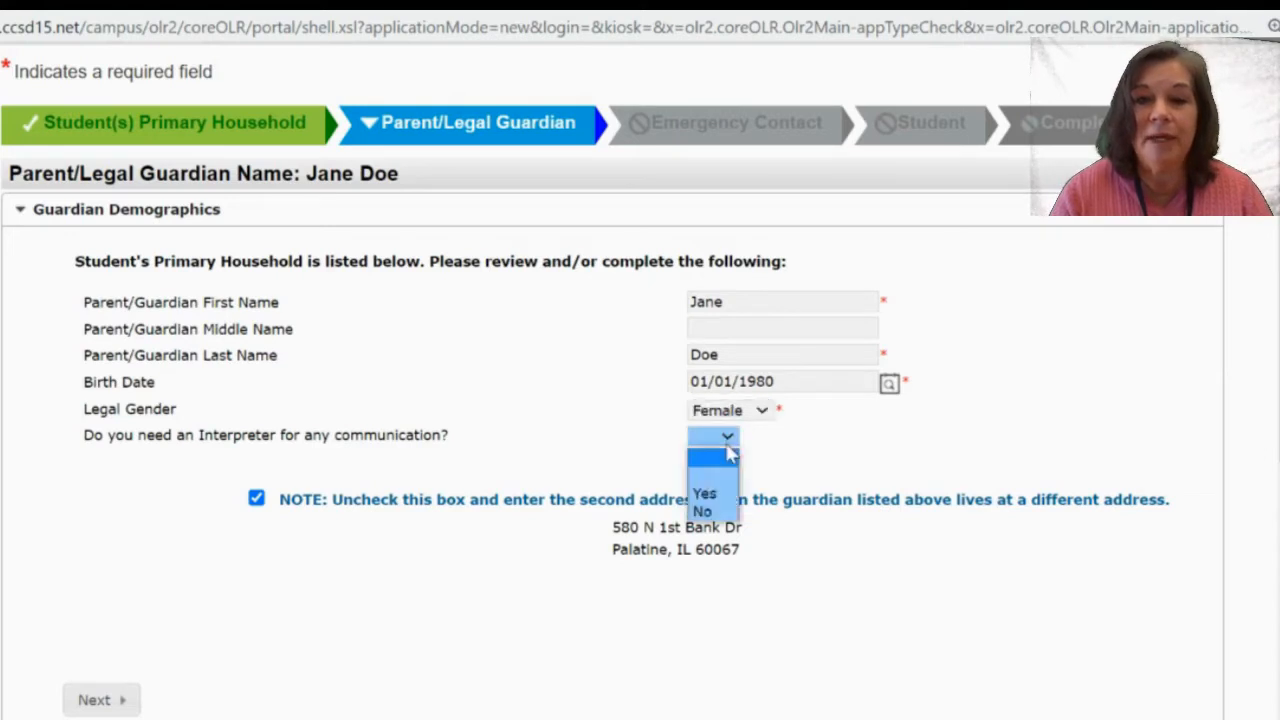
click(710, 512)
scroll(287, 648, down, 1)
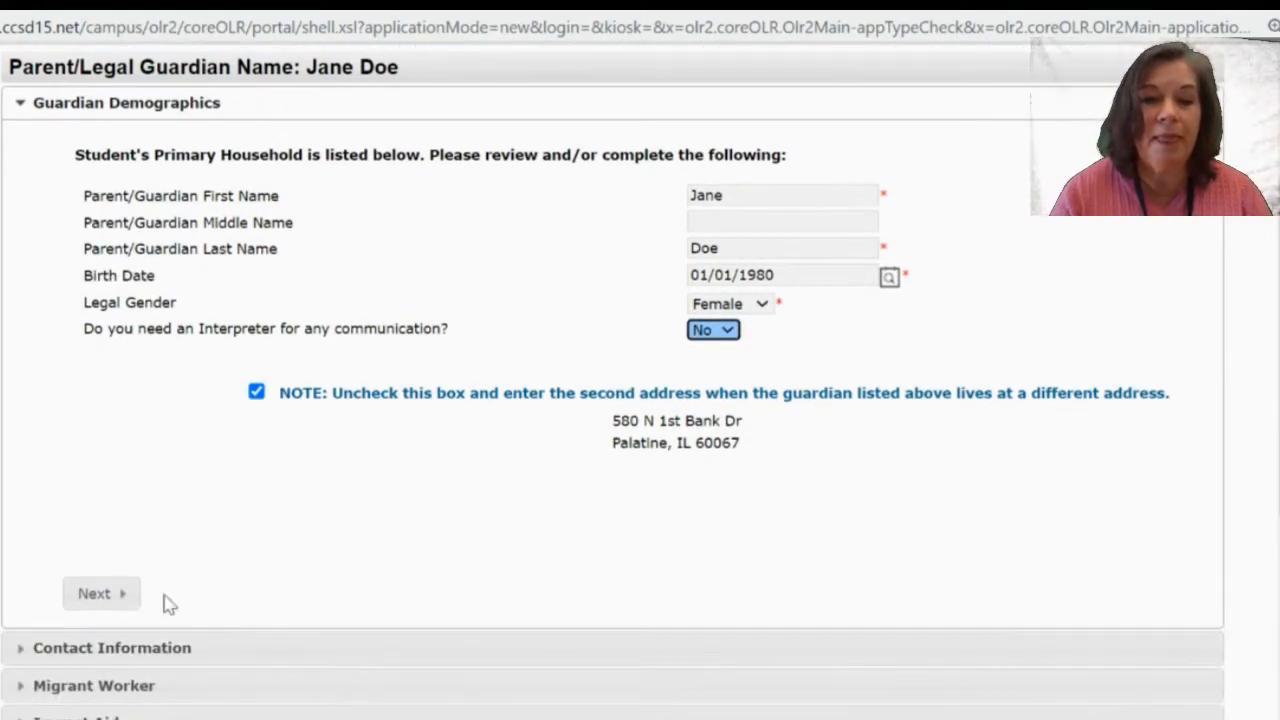
click(113, 598)
scroll(98, 630, down, 1)
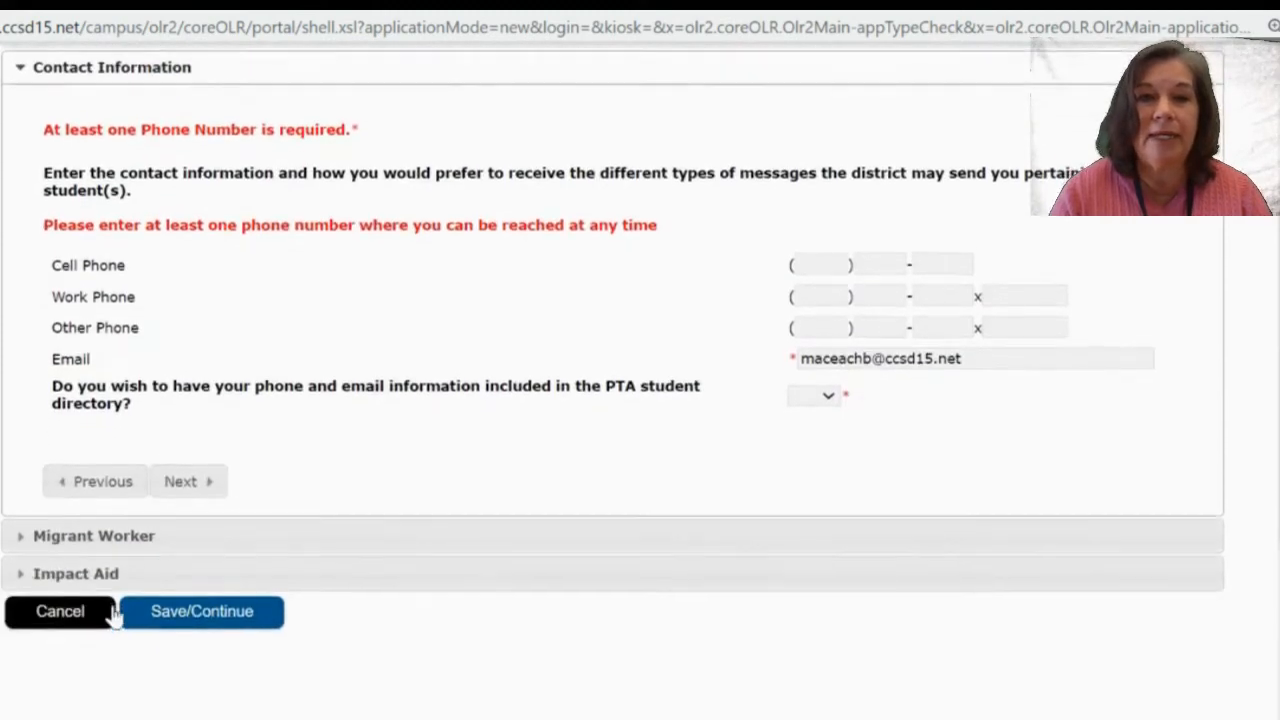
Enter the first guardian's cell phone number and choose Yes for the PTA directory.
click(819, 263)
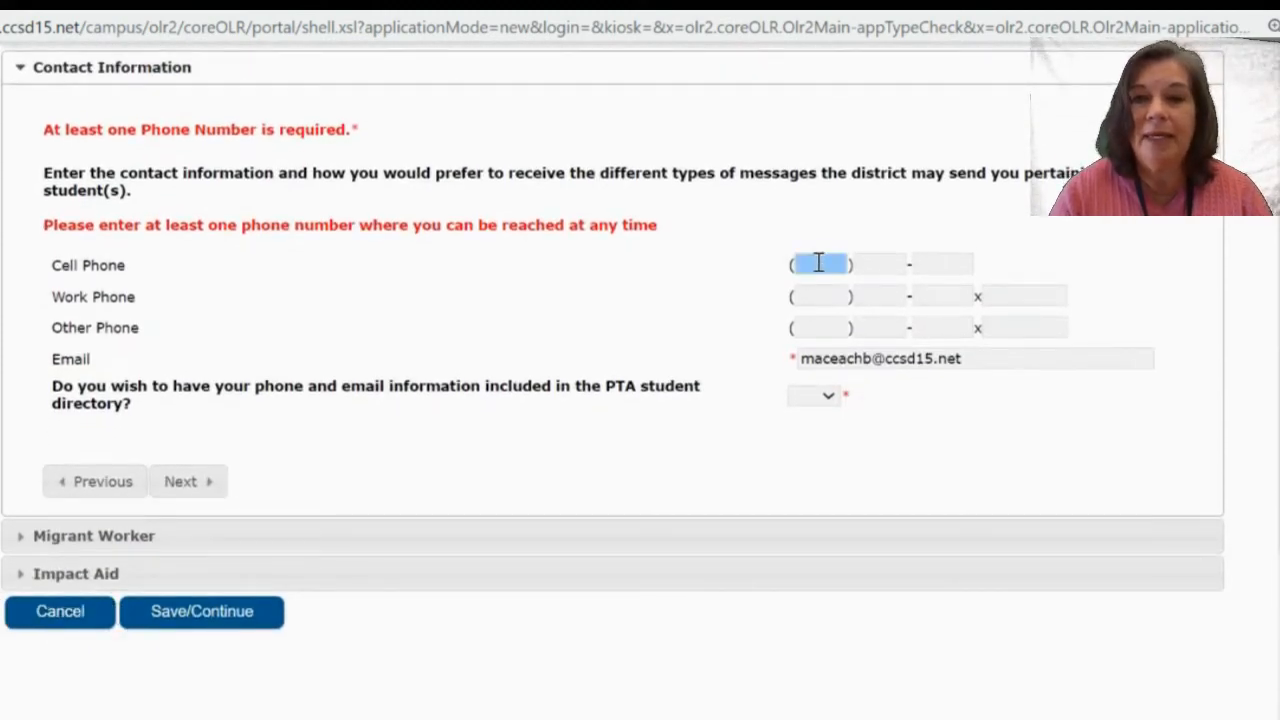
text(111) 111 -1111)
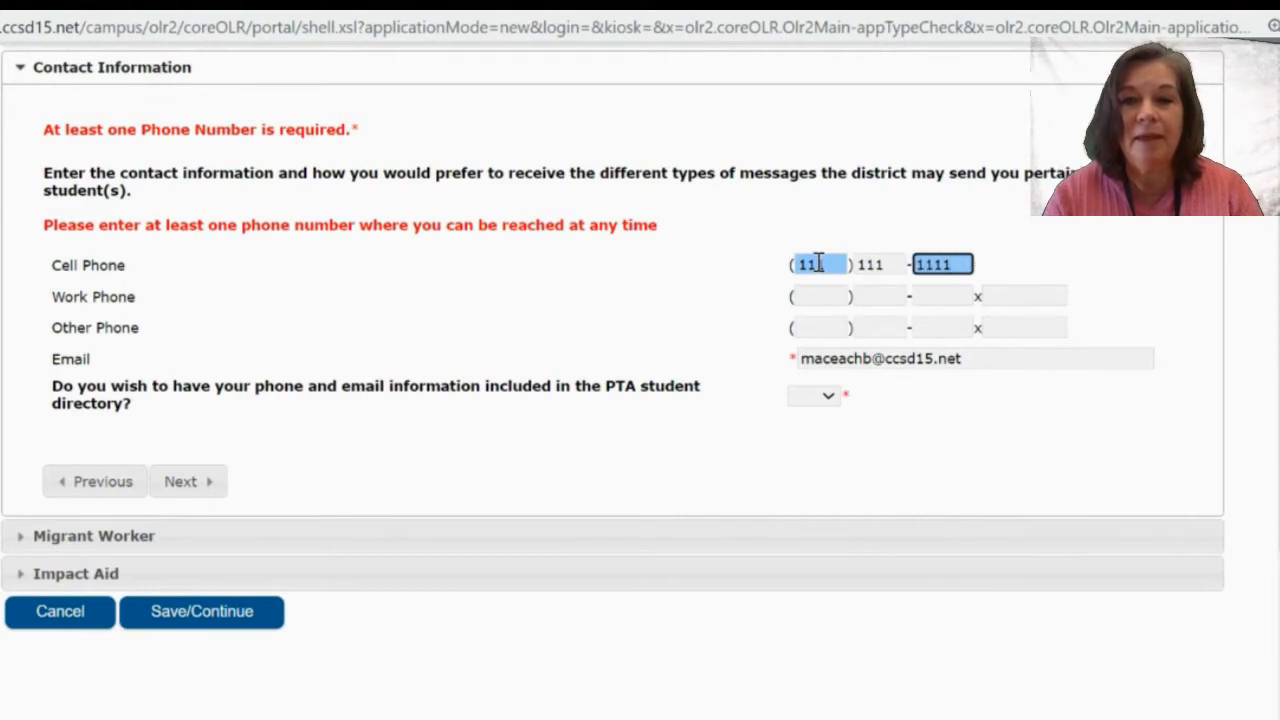
click(815, 396)
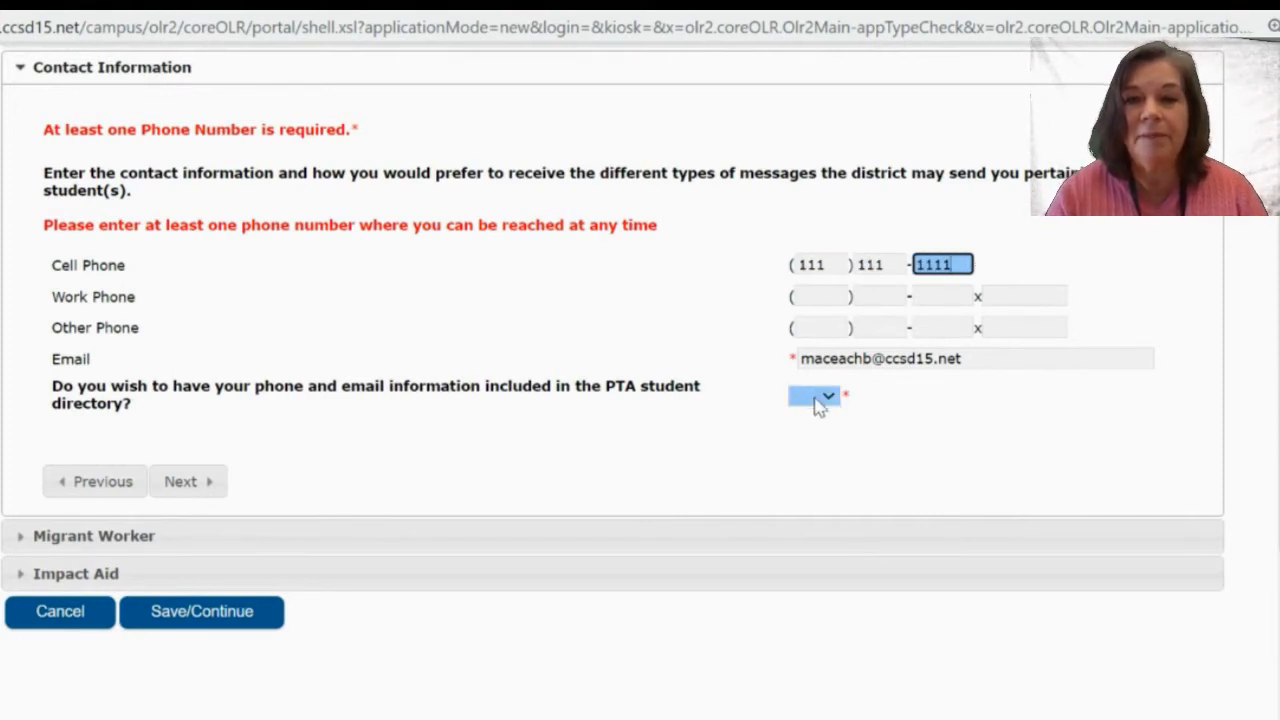
click(877, 357)
click(824, 404)
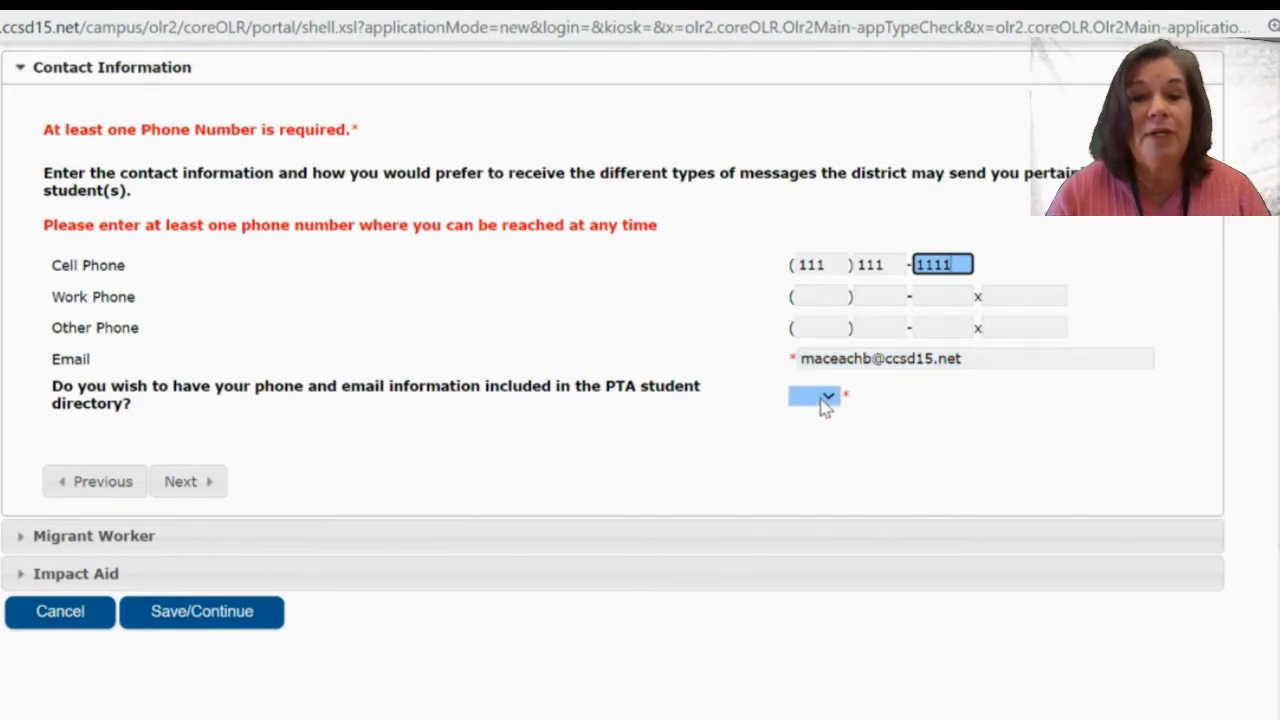
click(824, 400)
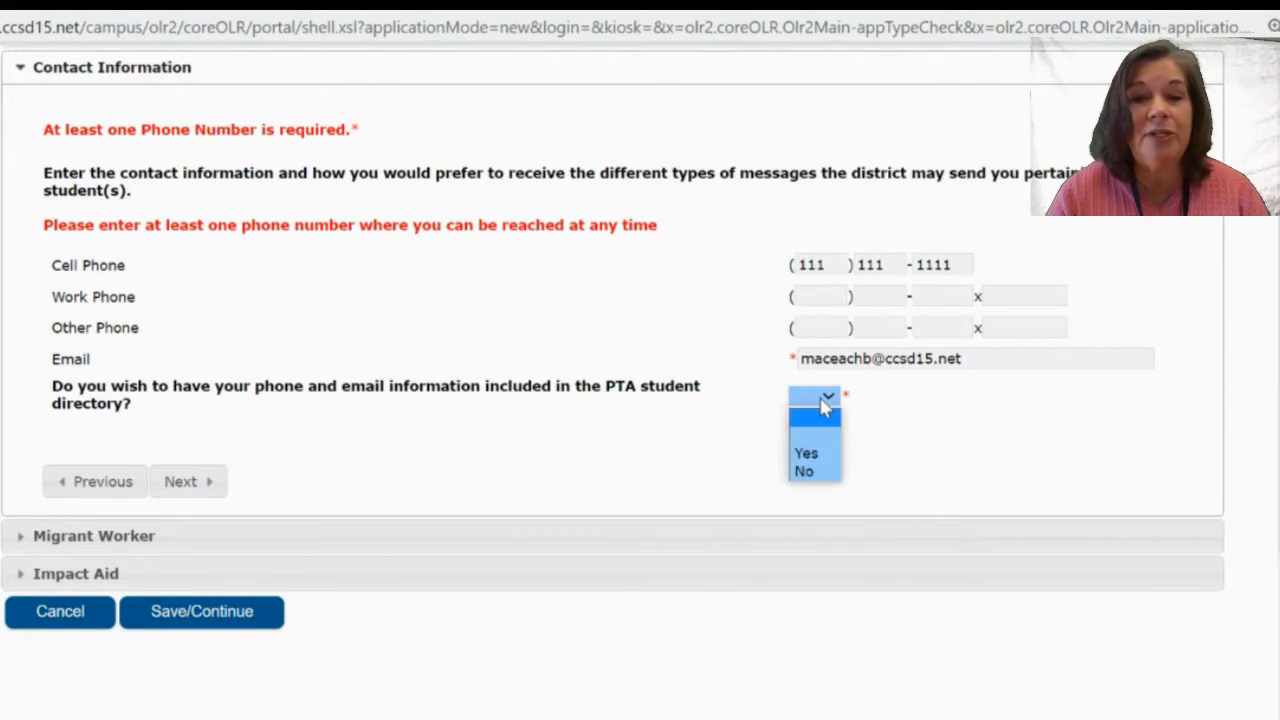
click(812, 460)
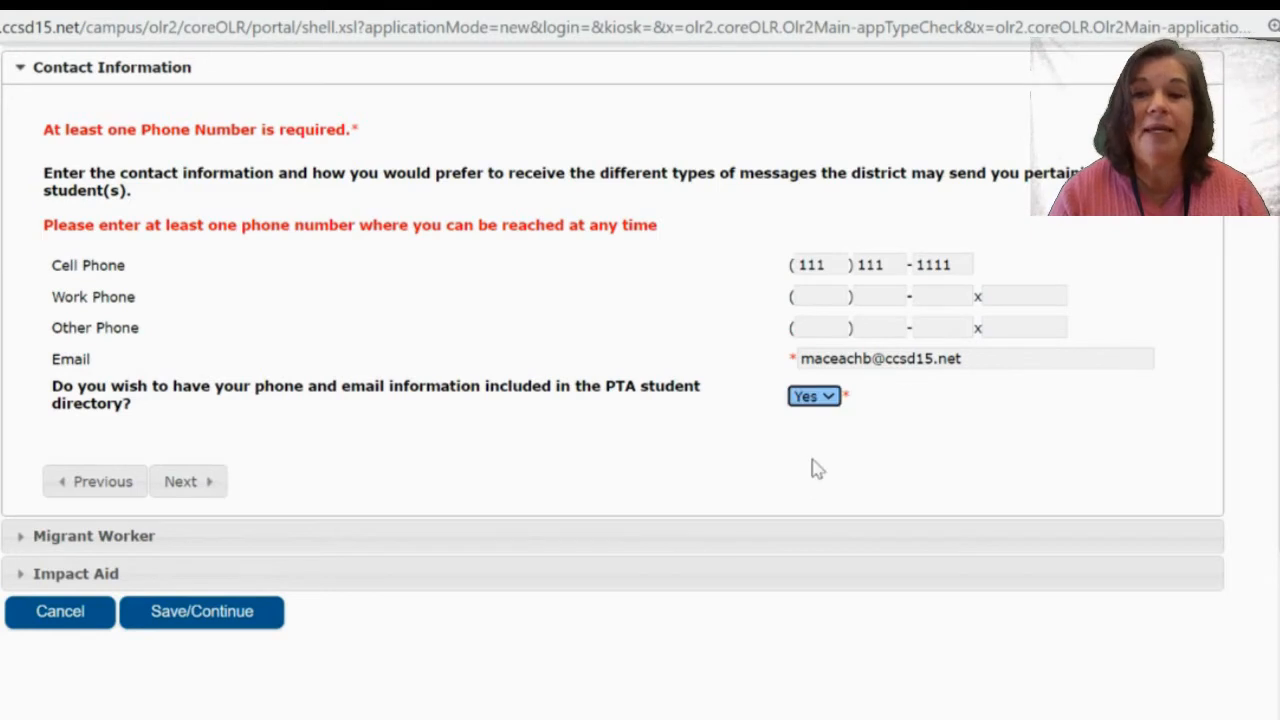
Mark the first guardian as not military and save the record as completed.
click(190, 482)
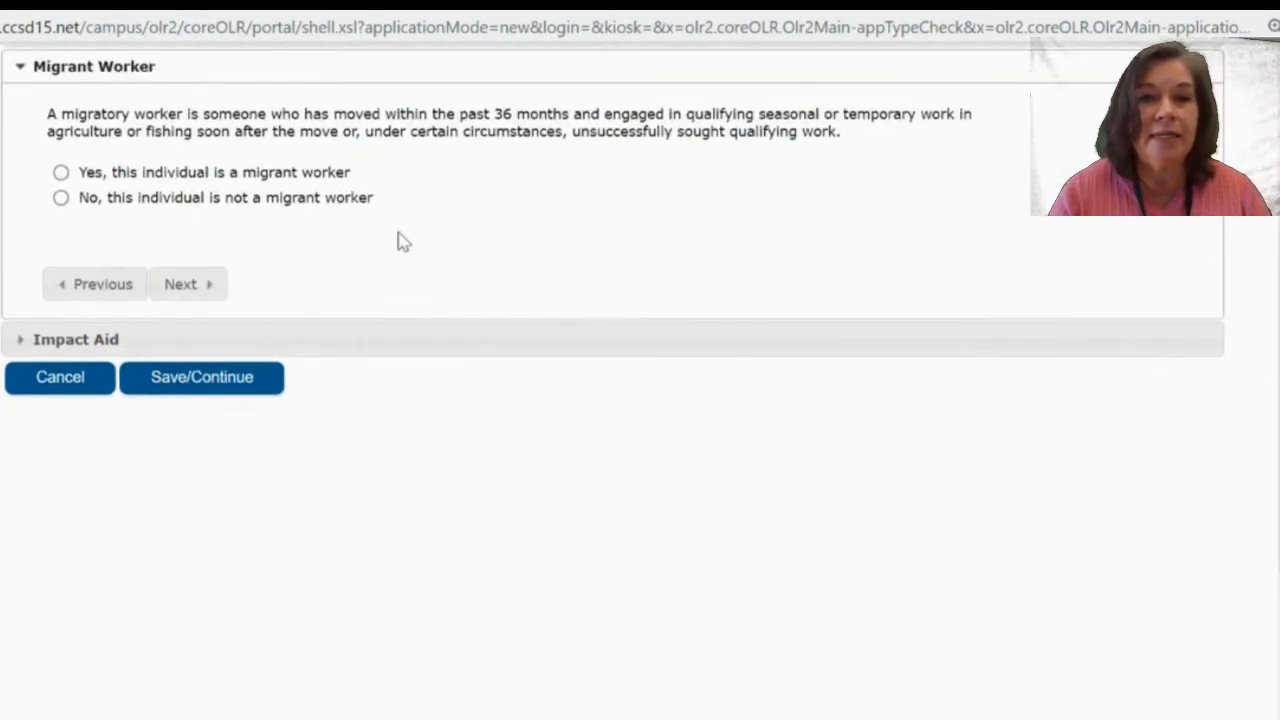
click(180, 284)
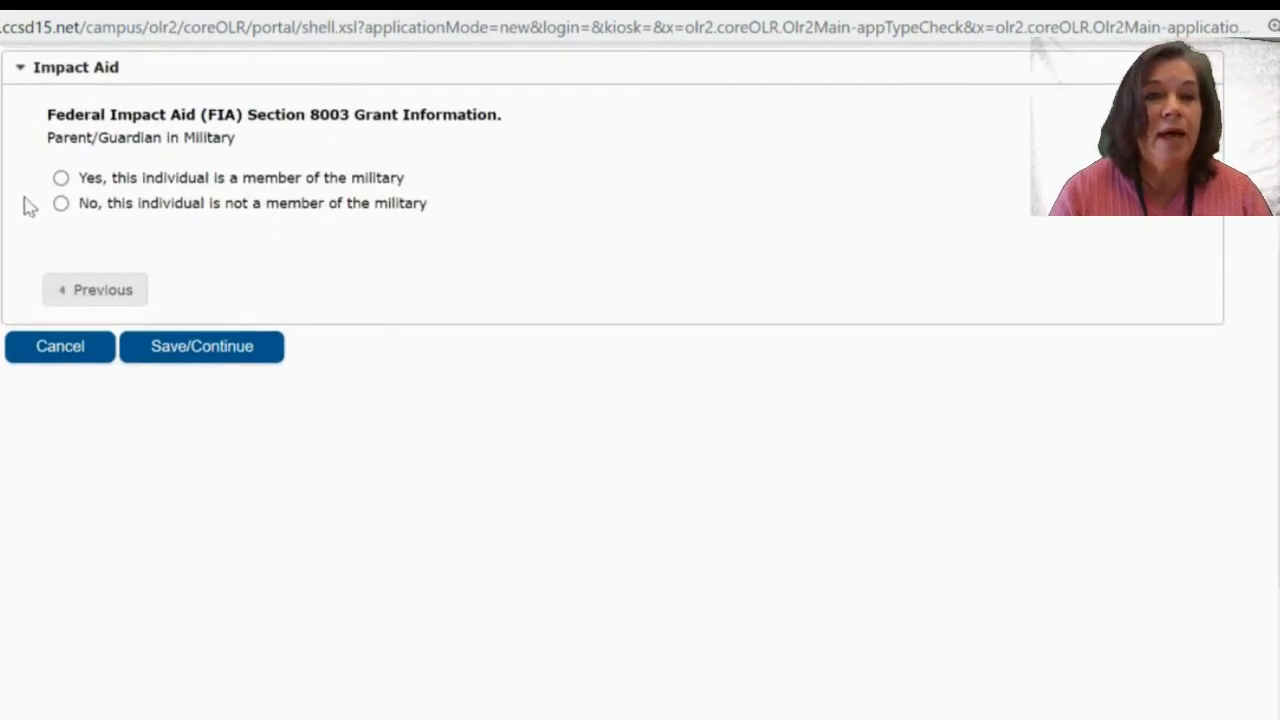
click(64, 207)
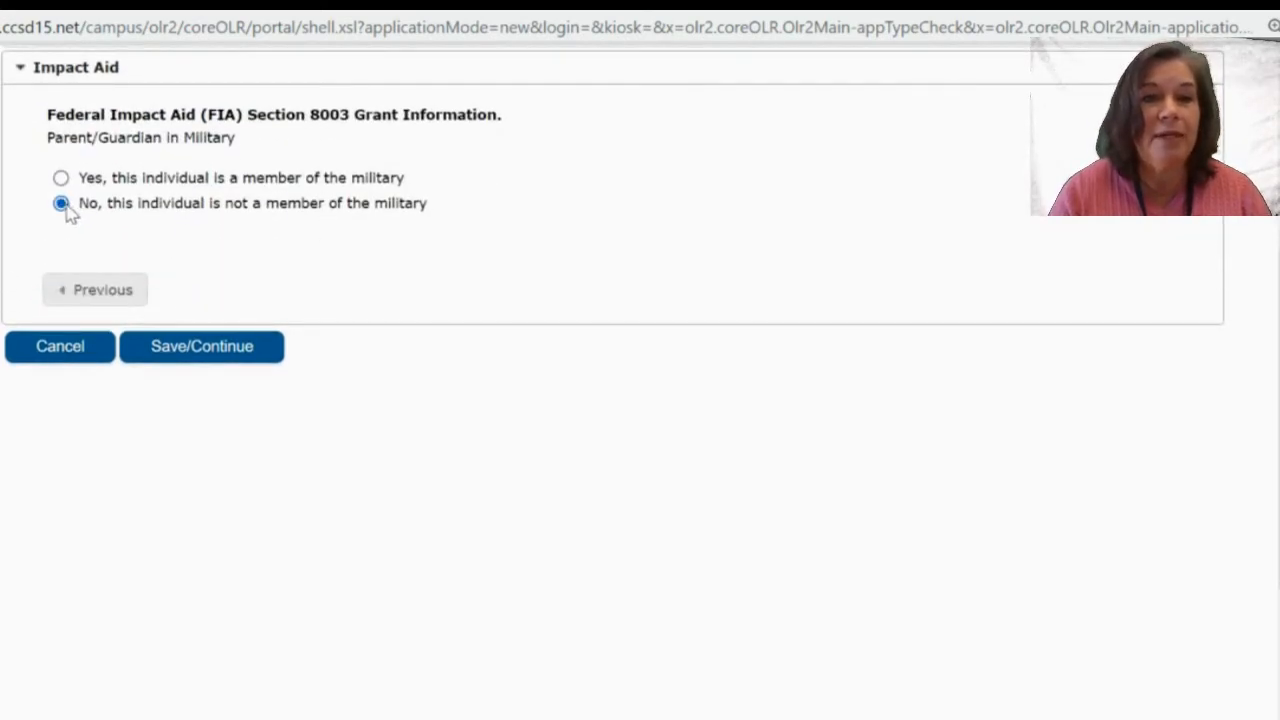
click(197, 348)
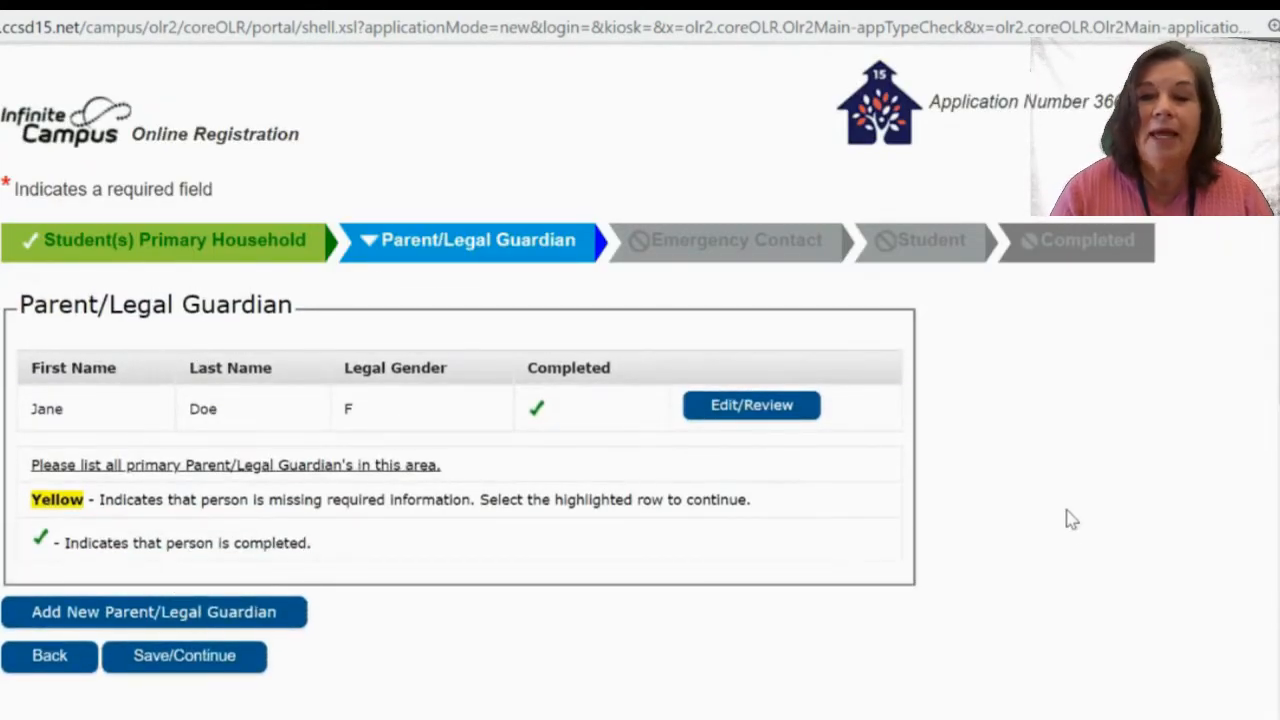
scroll(1068, 525, down, 2)
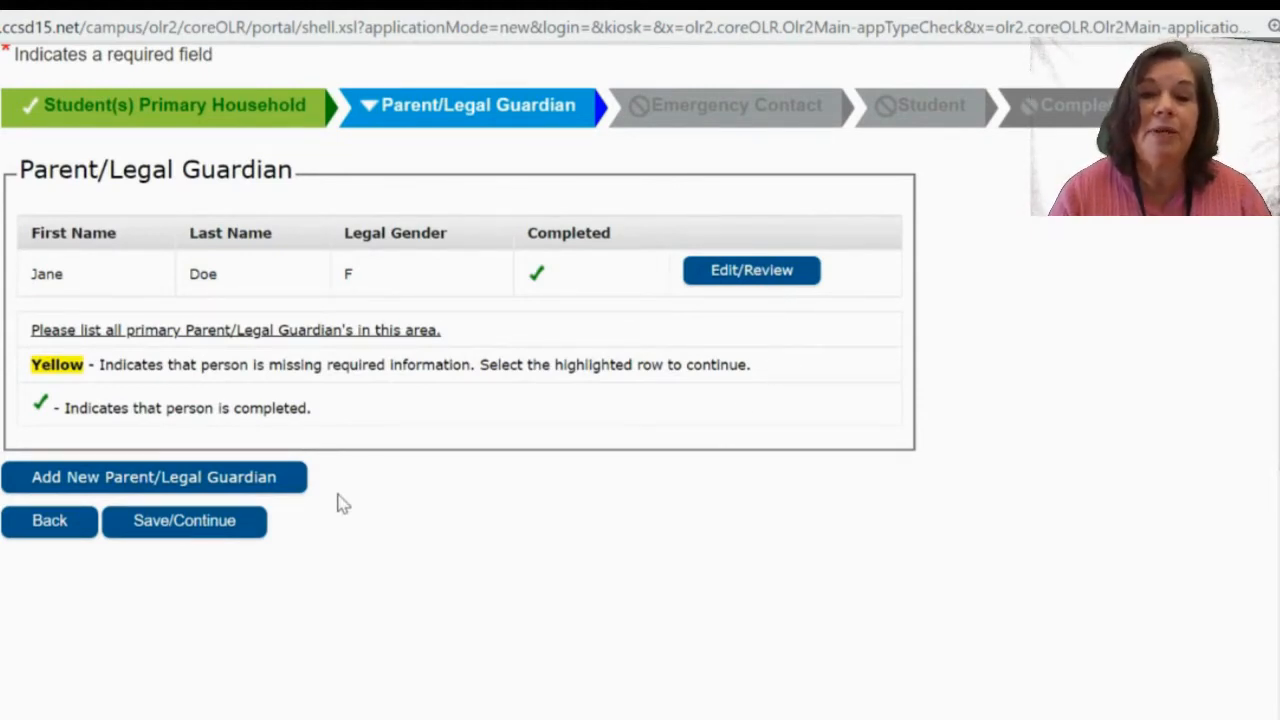
Add a second guardian with first and last name, birth date, Male gender, no interpreter.
click(203, 479)
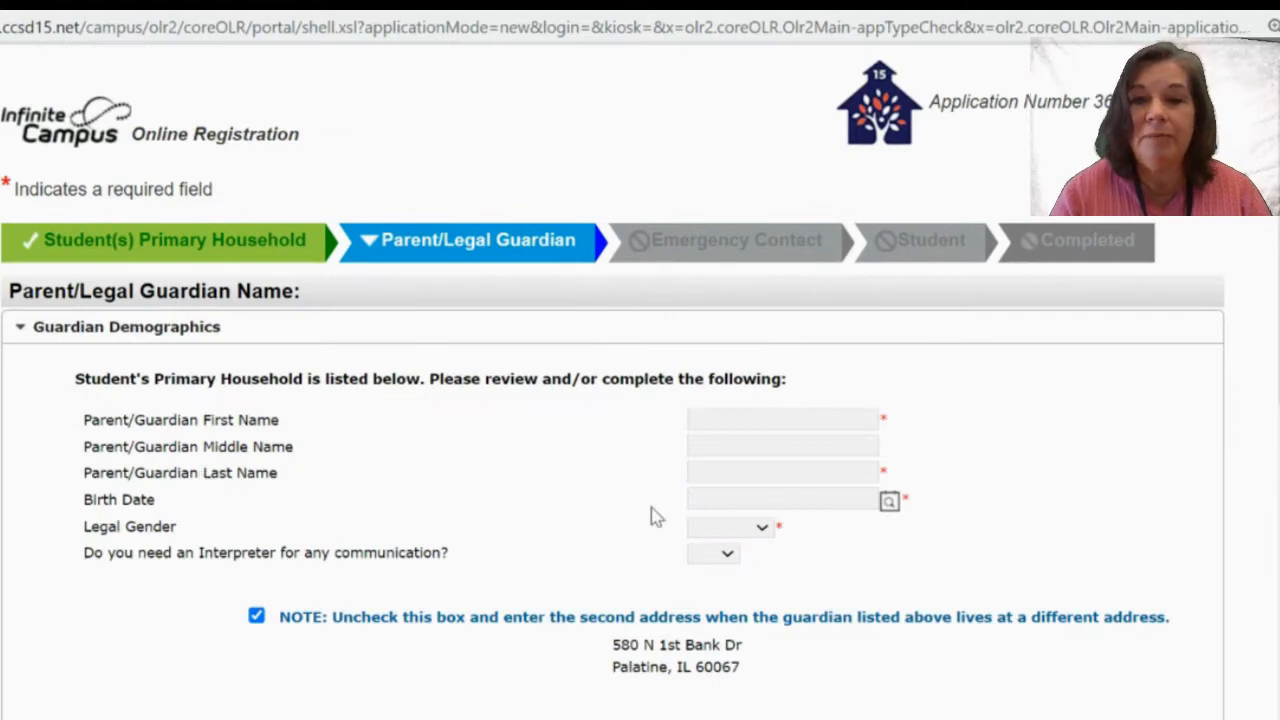
click(715, 425)
text(John)
key(Tab)
key(Tab)
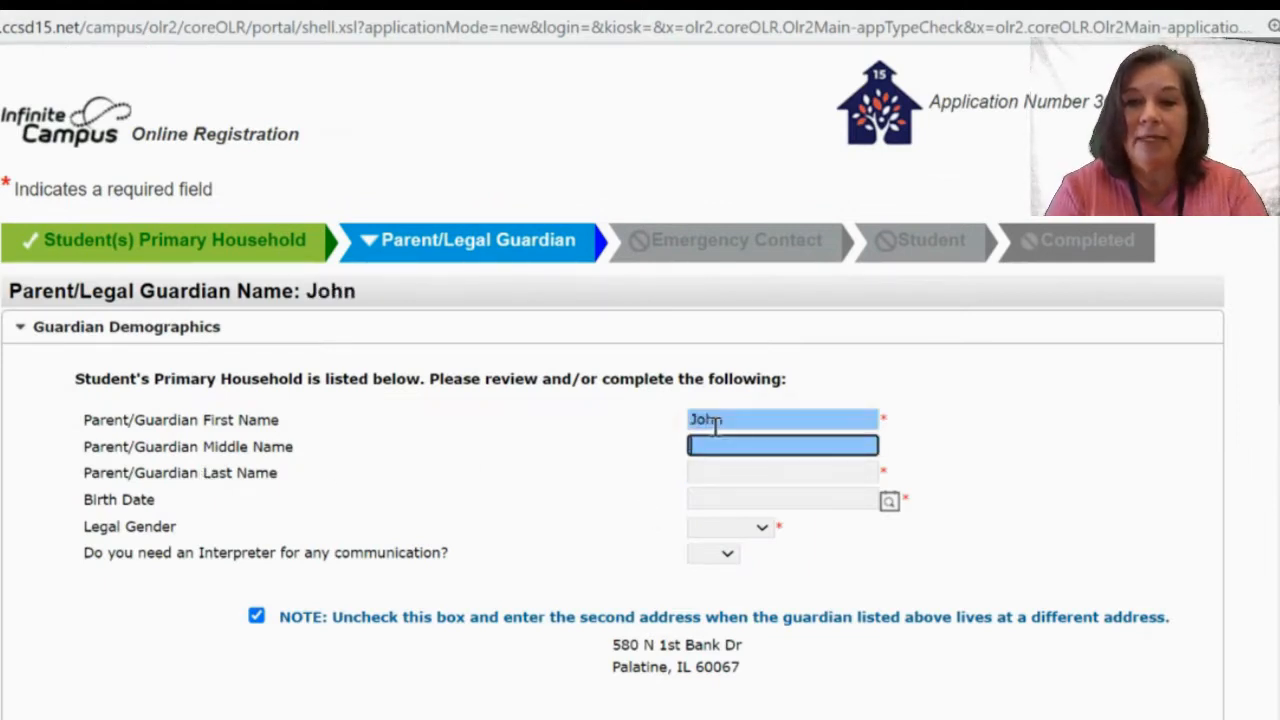
text(Doe)
key(Tab)
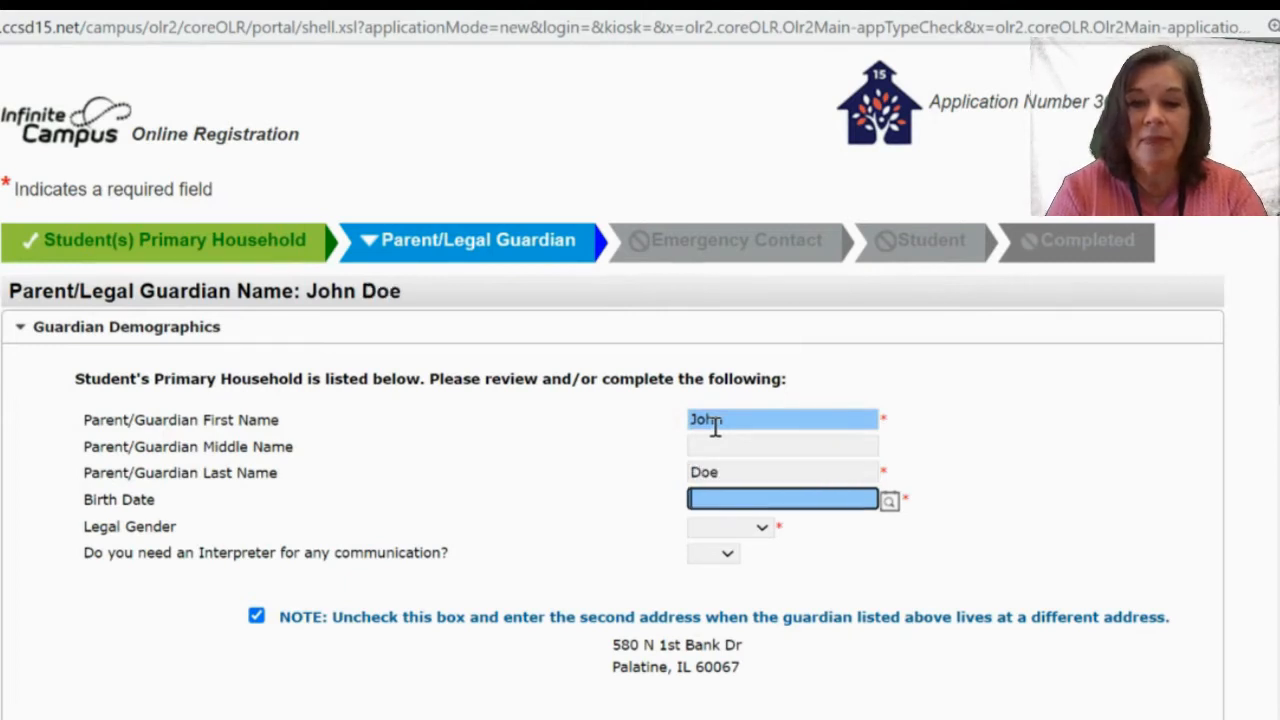
text(01/01/1)
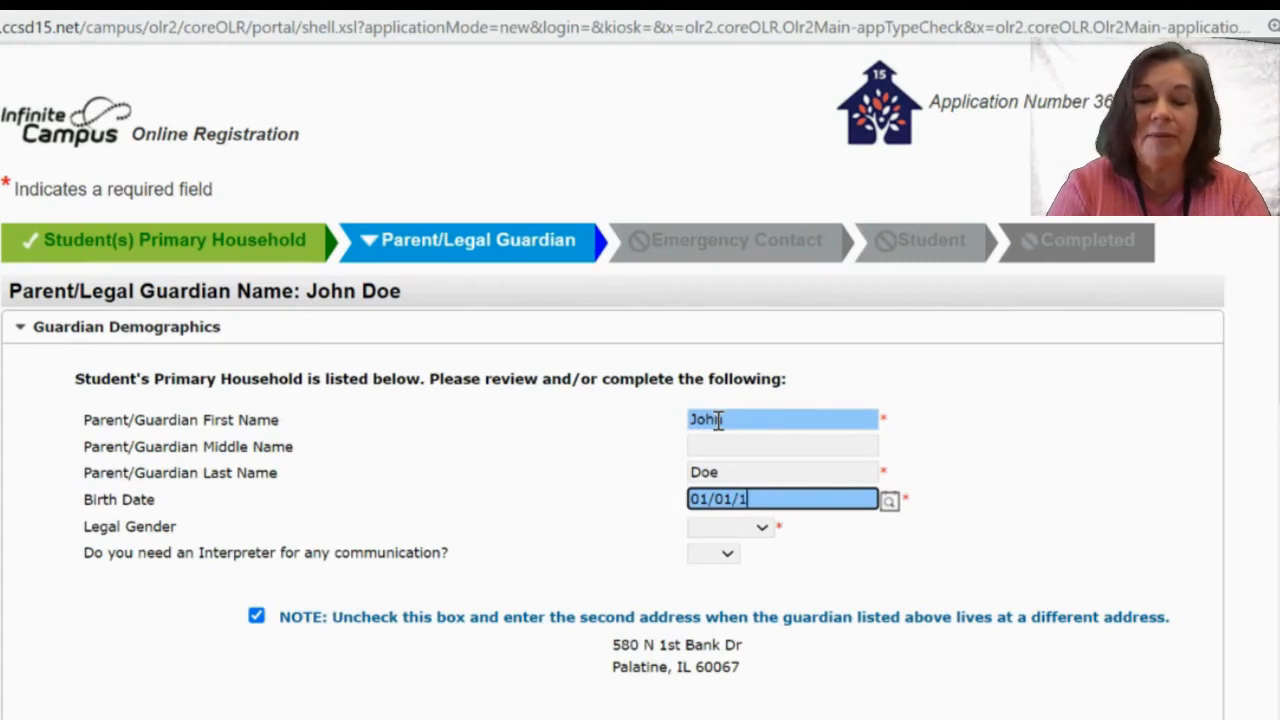
text(8)
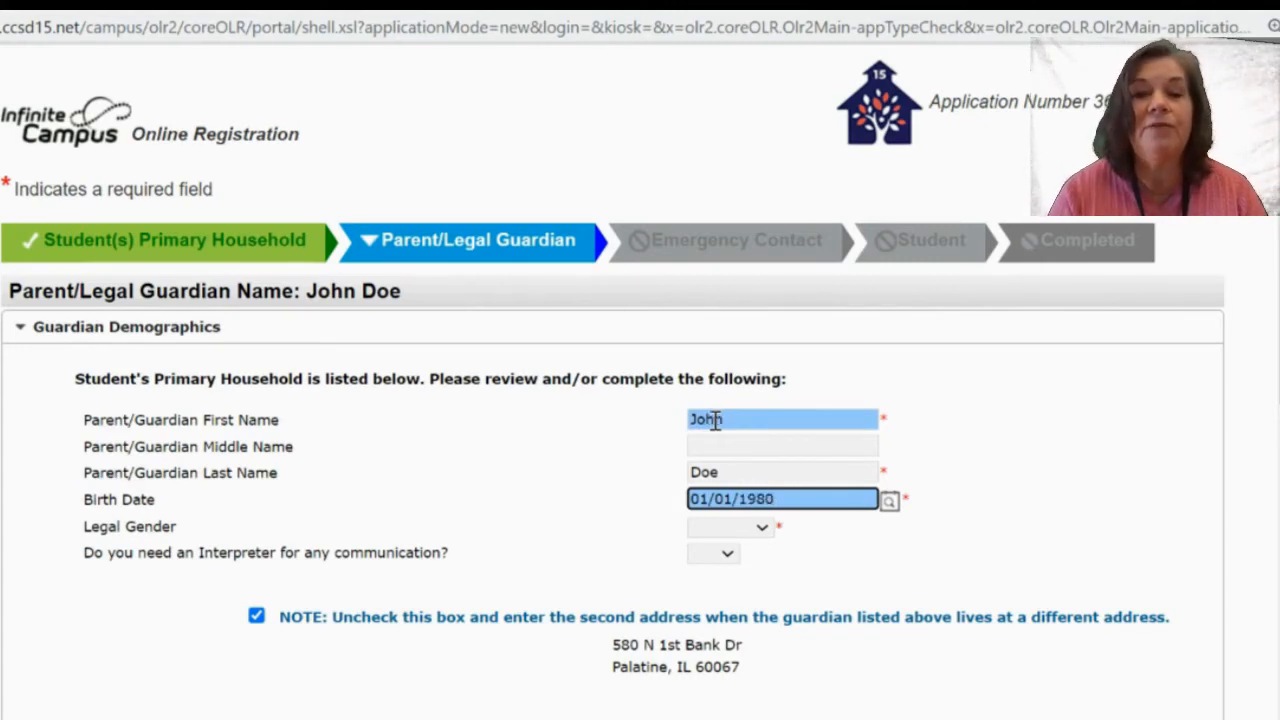
text(0)
click(712, 530)
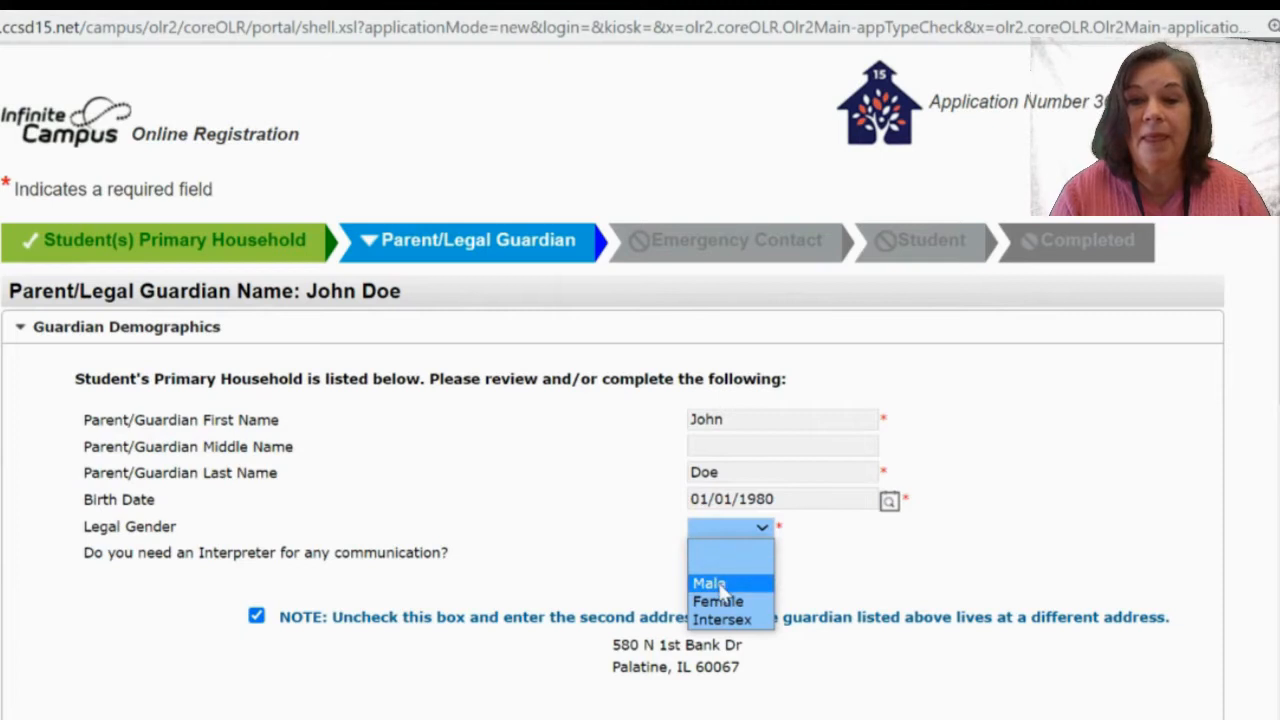
click(722, 588)
click(712, 554)
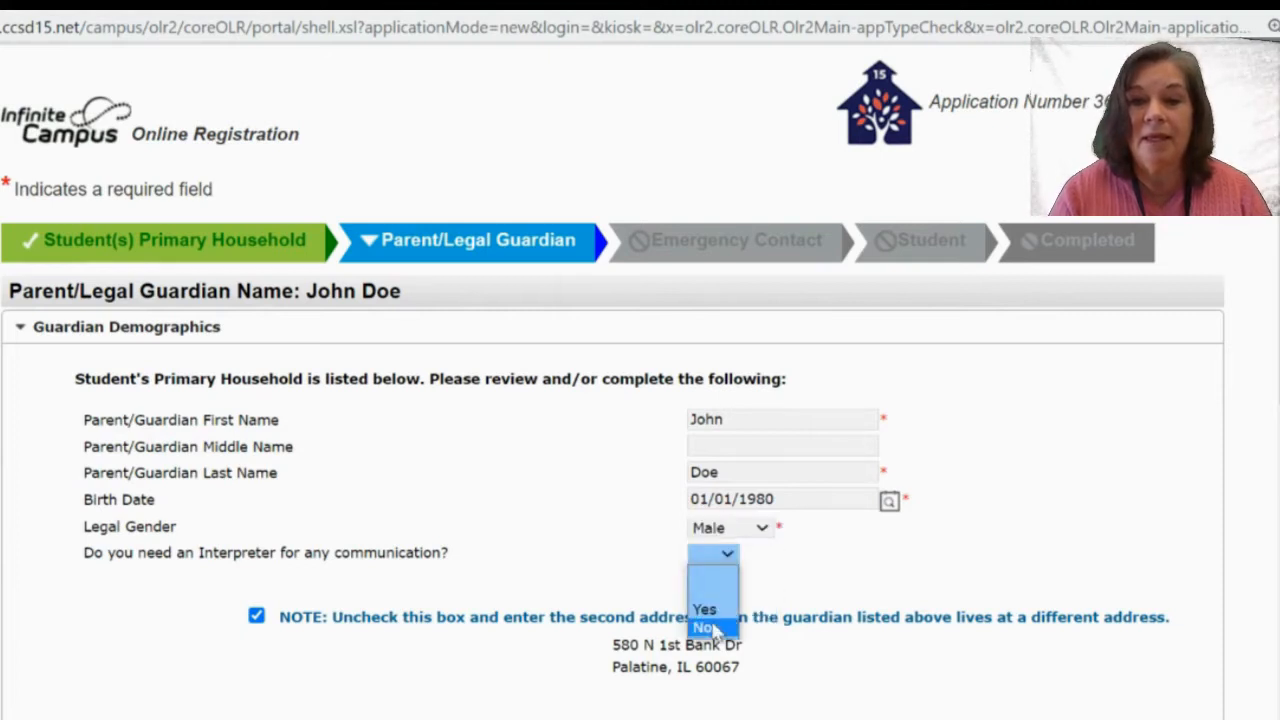
click(706, 628)
Keep the second guardian at the shared household address and continue to contact details.
scroll(715, 640, down, 2)
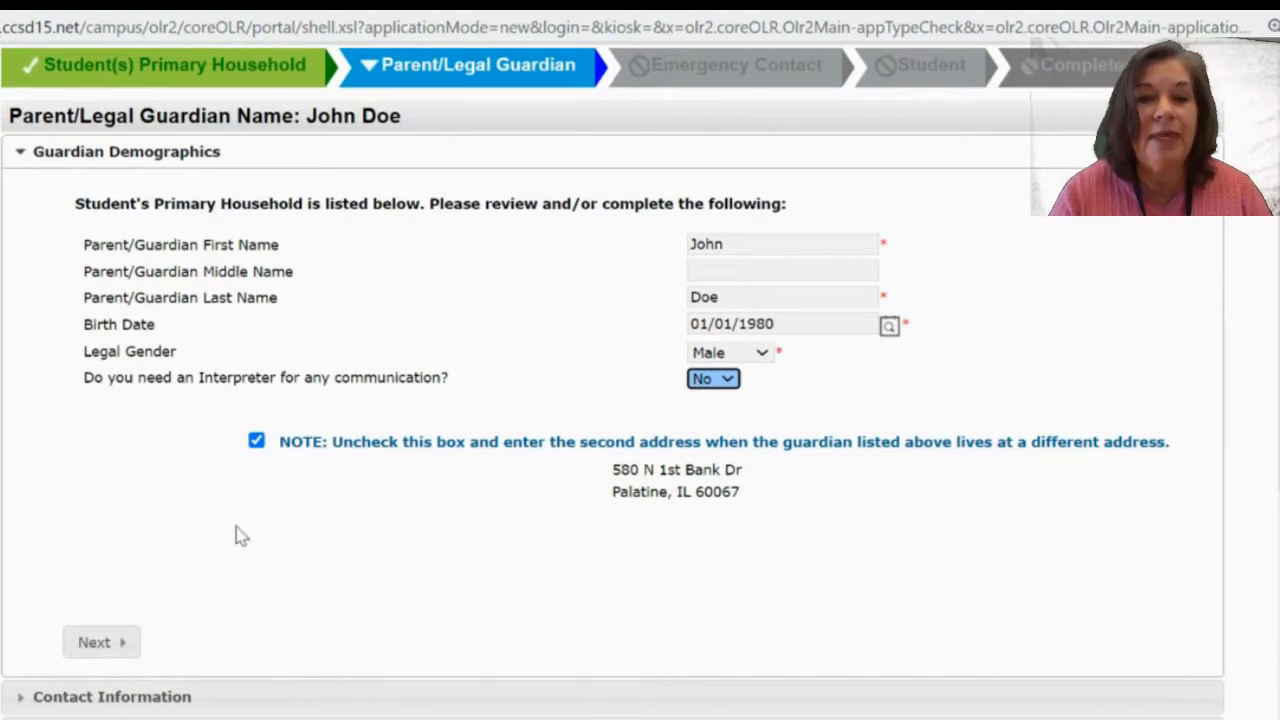
click(256, 441)
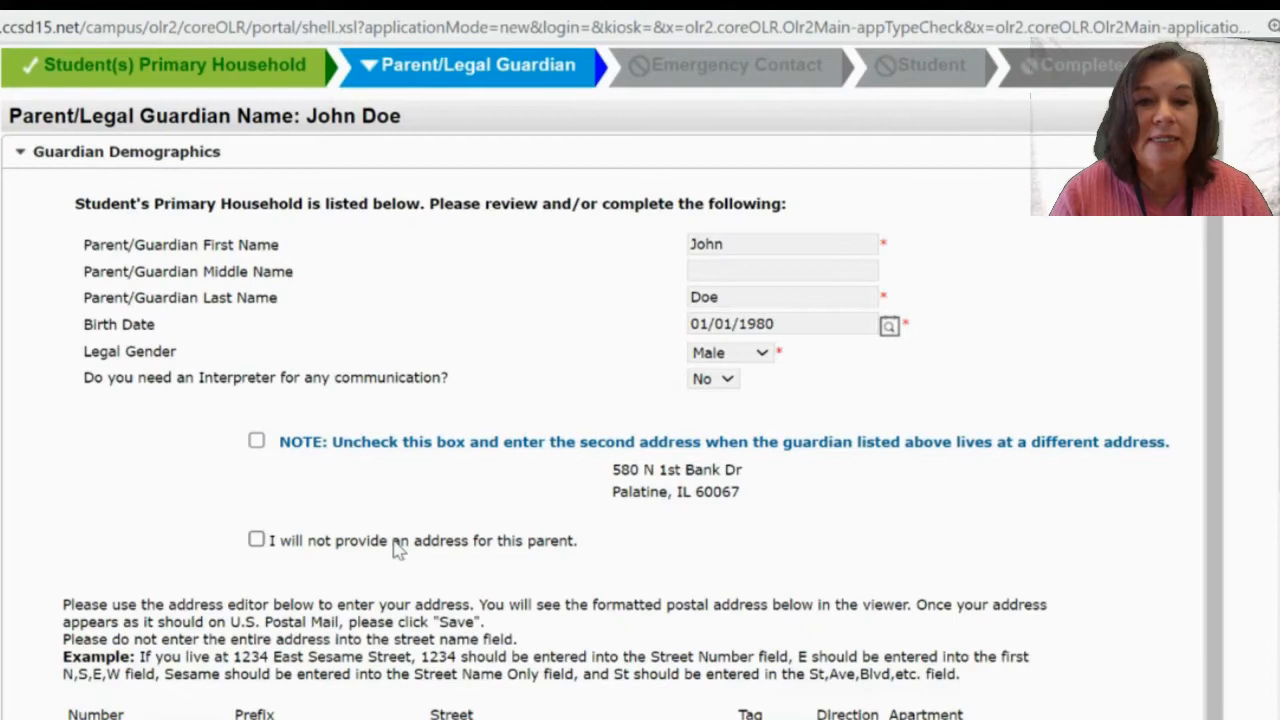
scroll(398, 550, down, 1)
scroll(398, 550, down, 3)
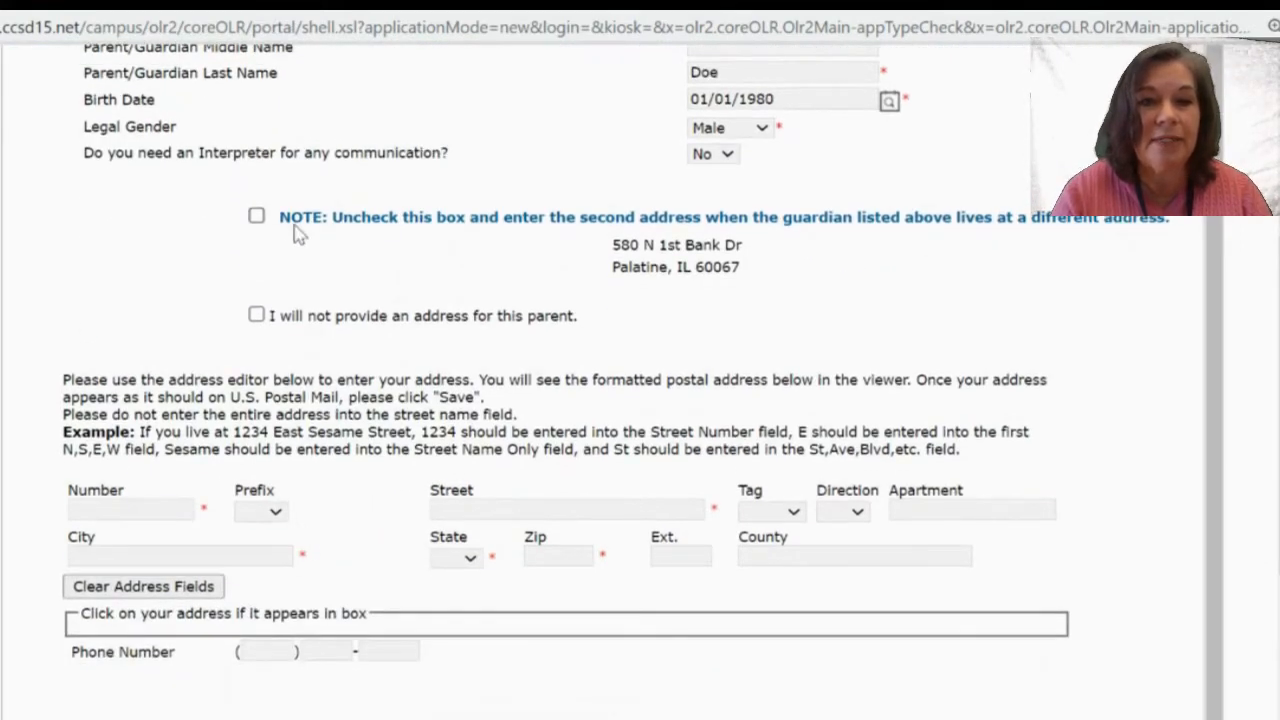
click(257, 222)
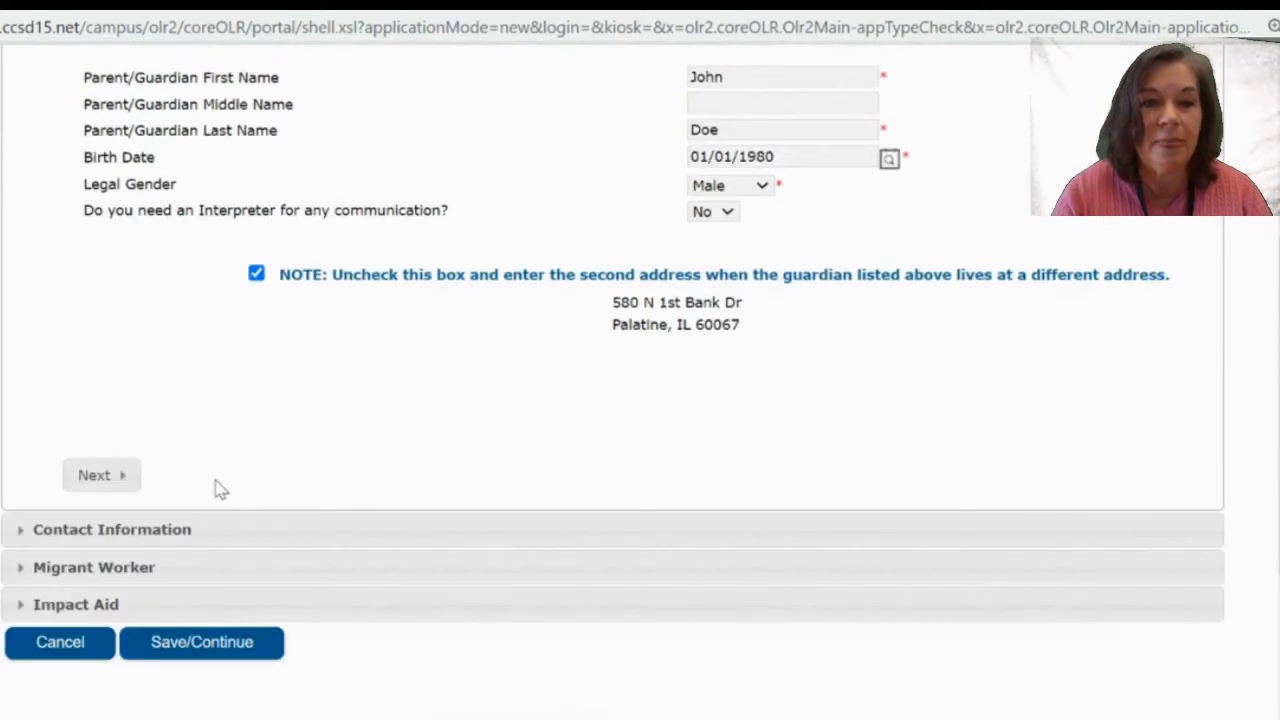
click(110, 476)
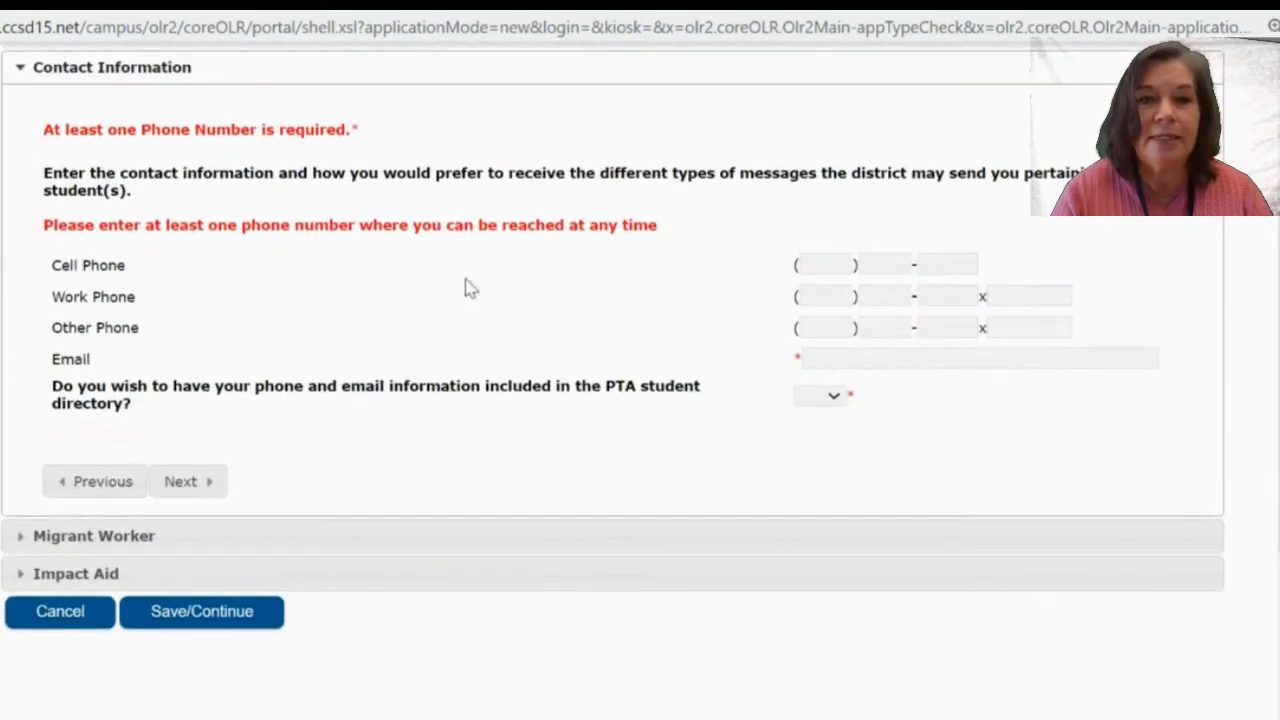
Enter the second guardian's cell phone and e-mail address and opt into the PTA directory.
click(816, 261)
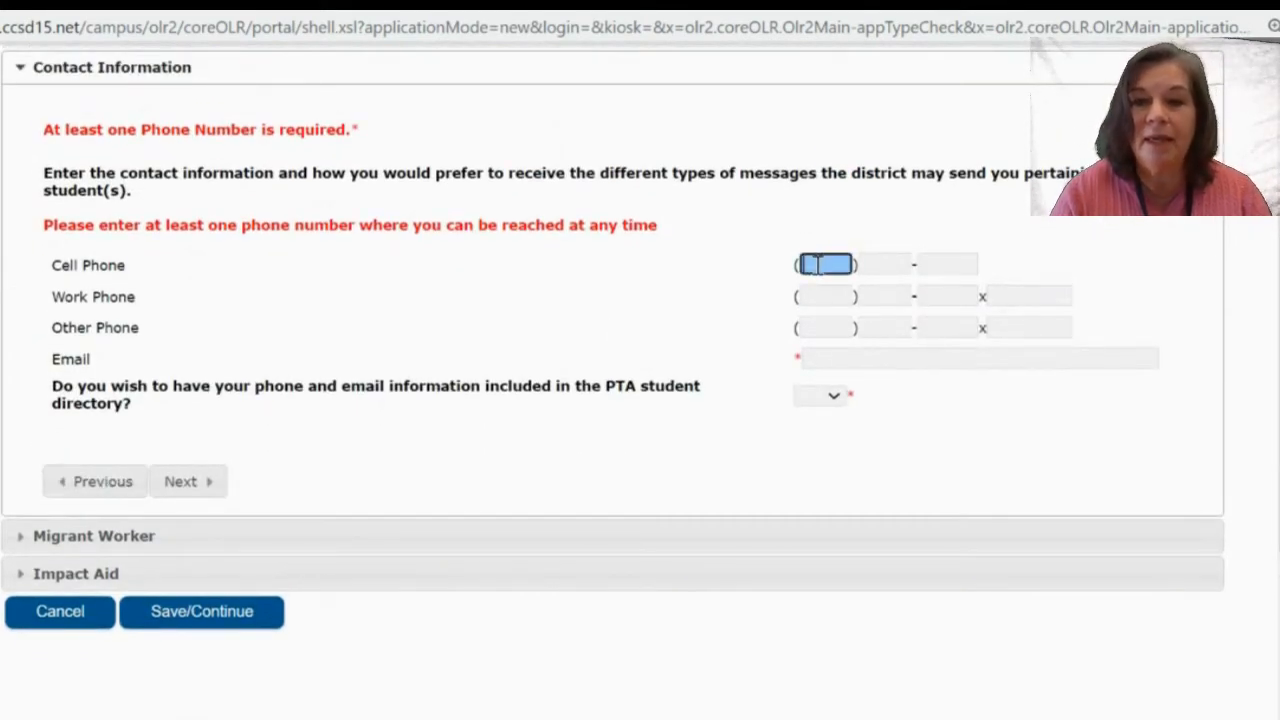
text(222) 222 -2222)
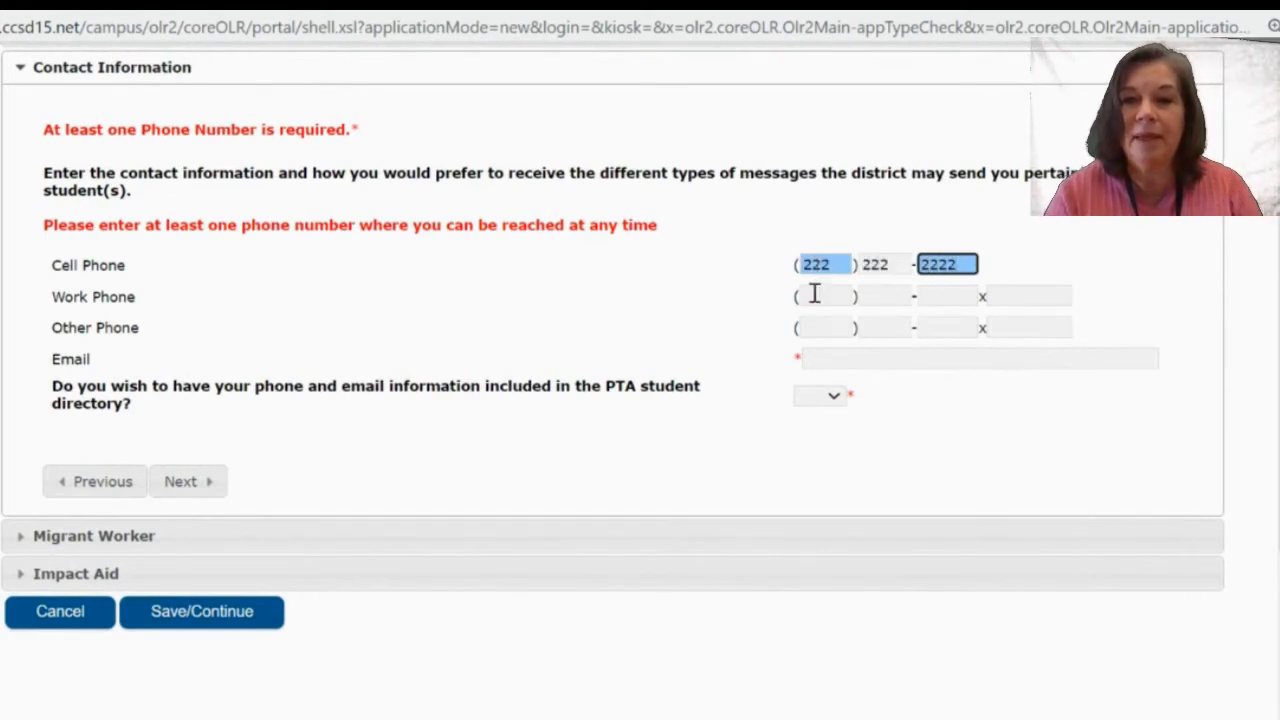
click(824, 360)
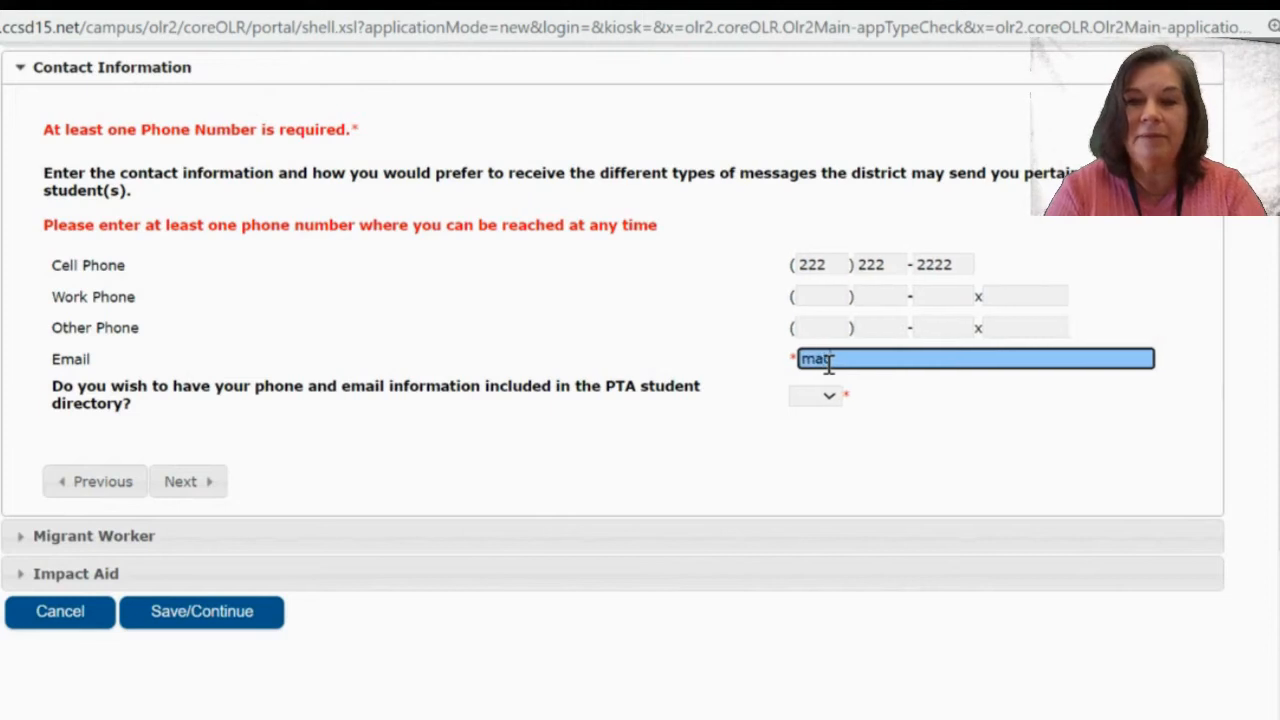
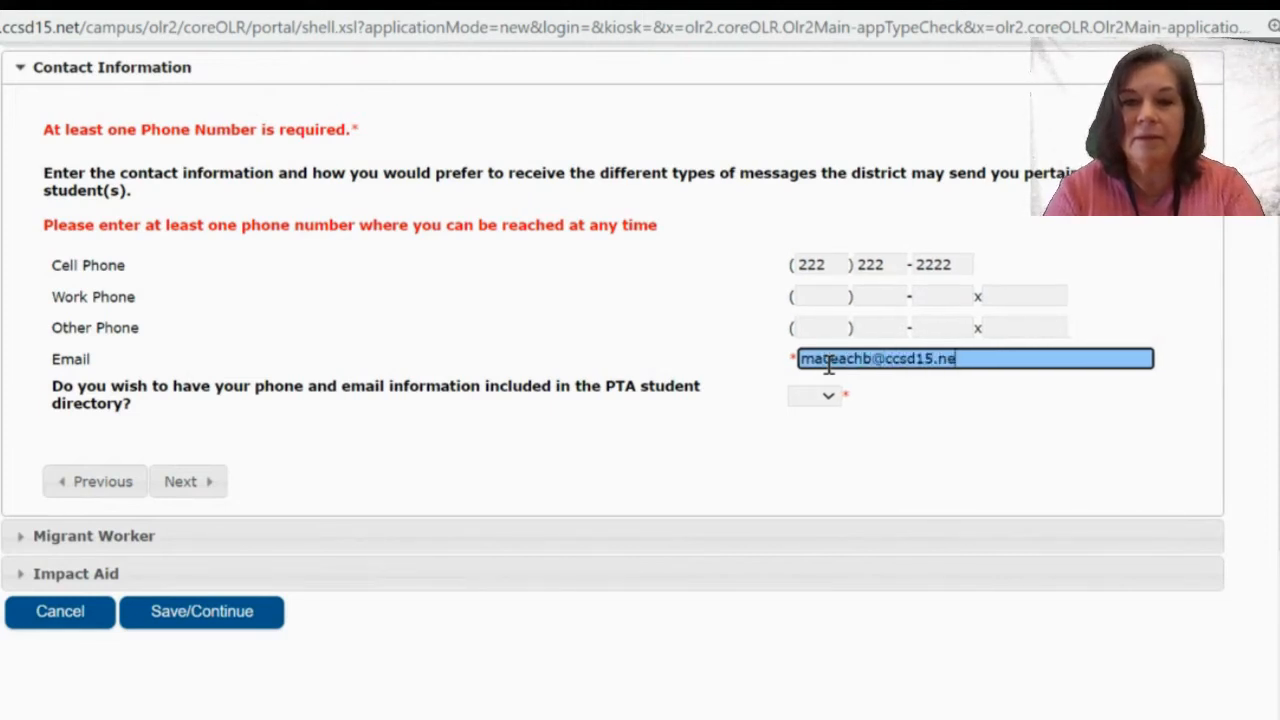
click(815, 398)
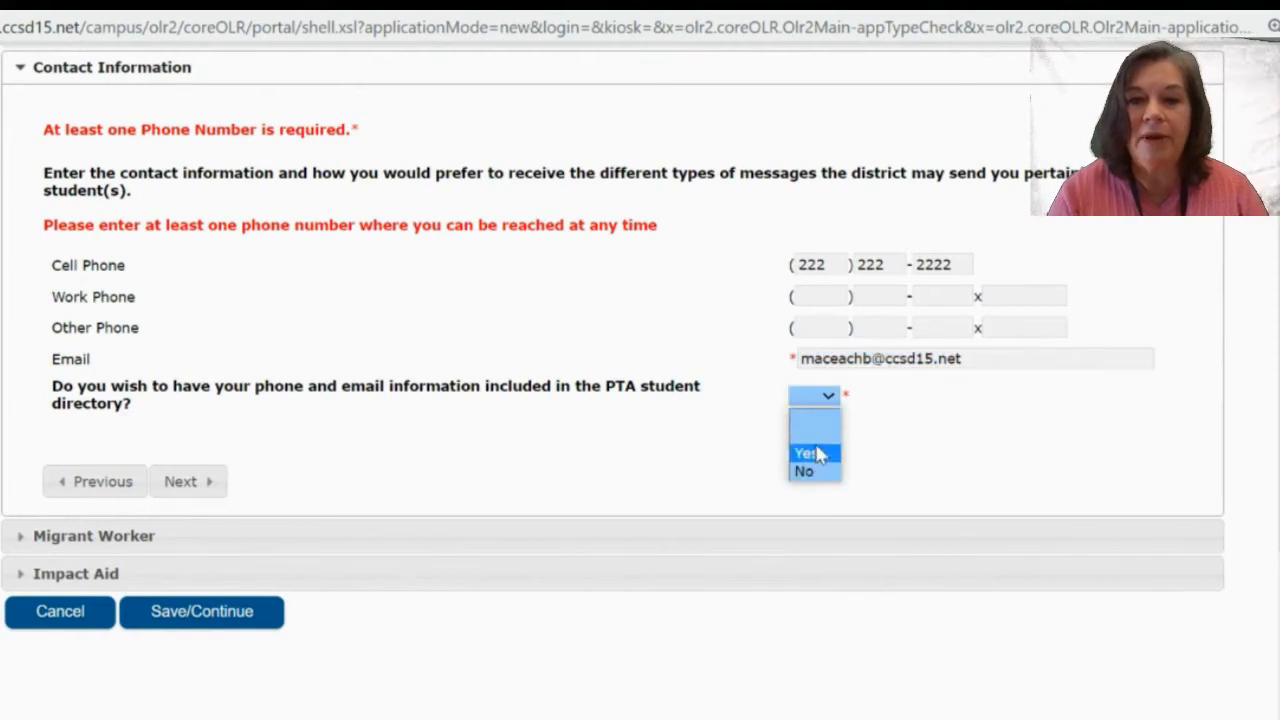
click(817, 455)
Answer No to the migrant worker and military questions, then save the second guardian.
click(186, 482)
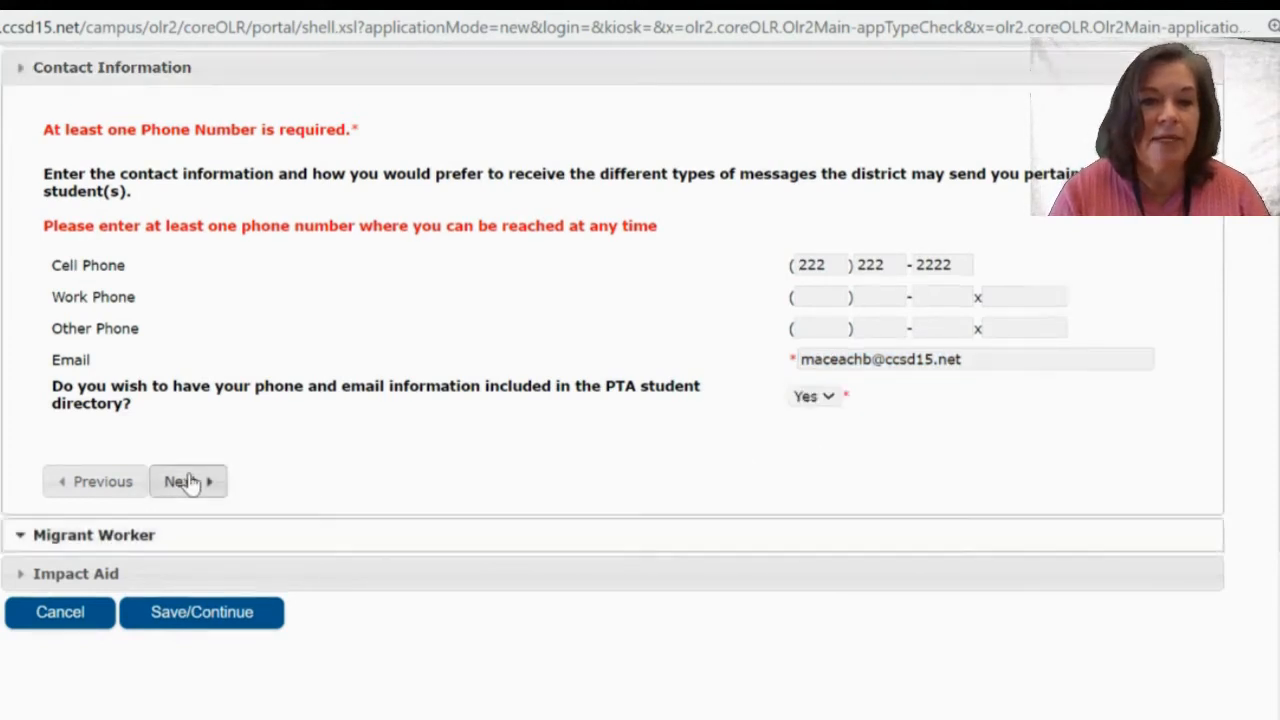
click(62, 198)
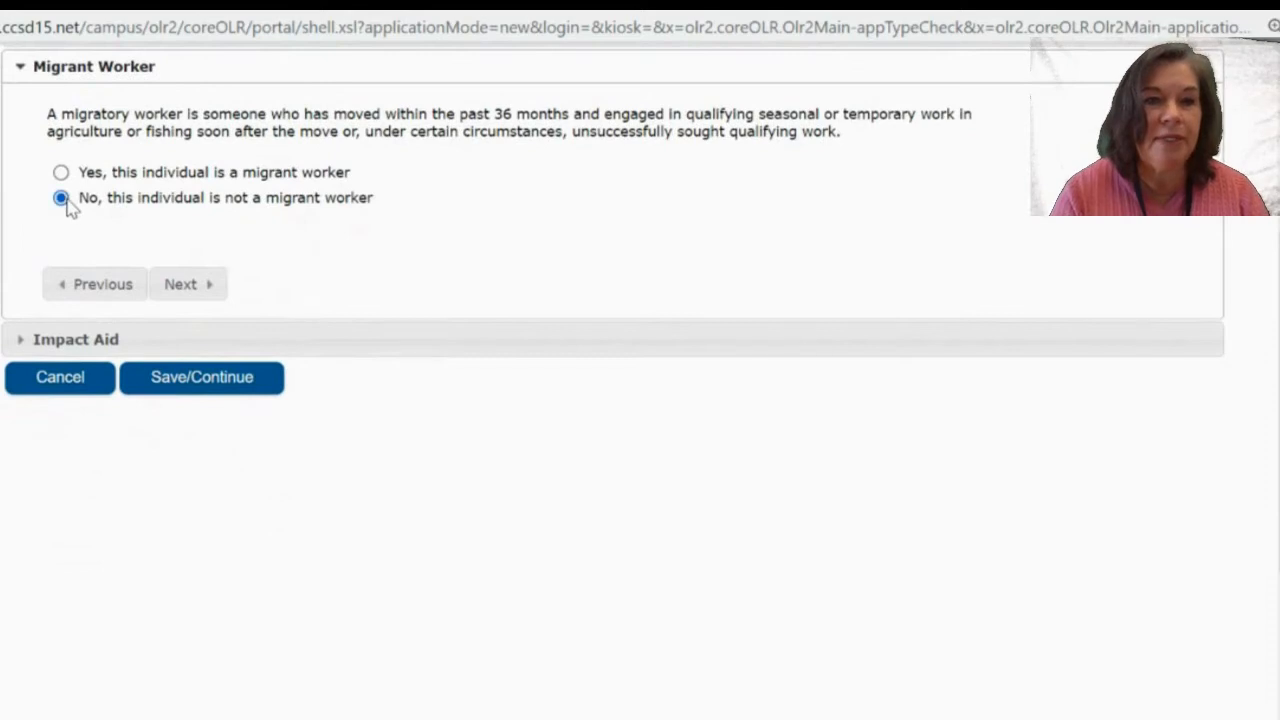
click(178, 285)
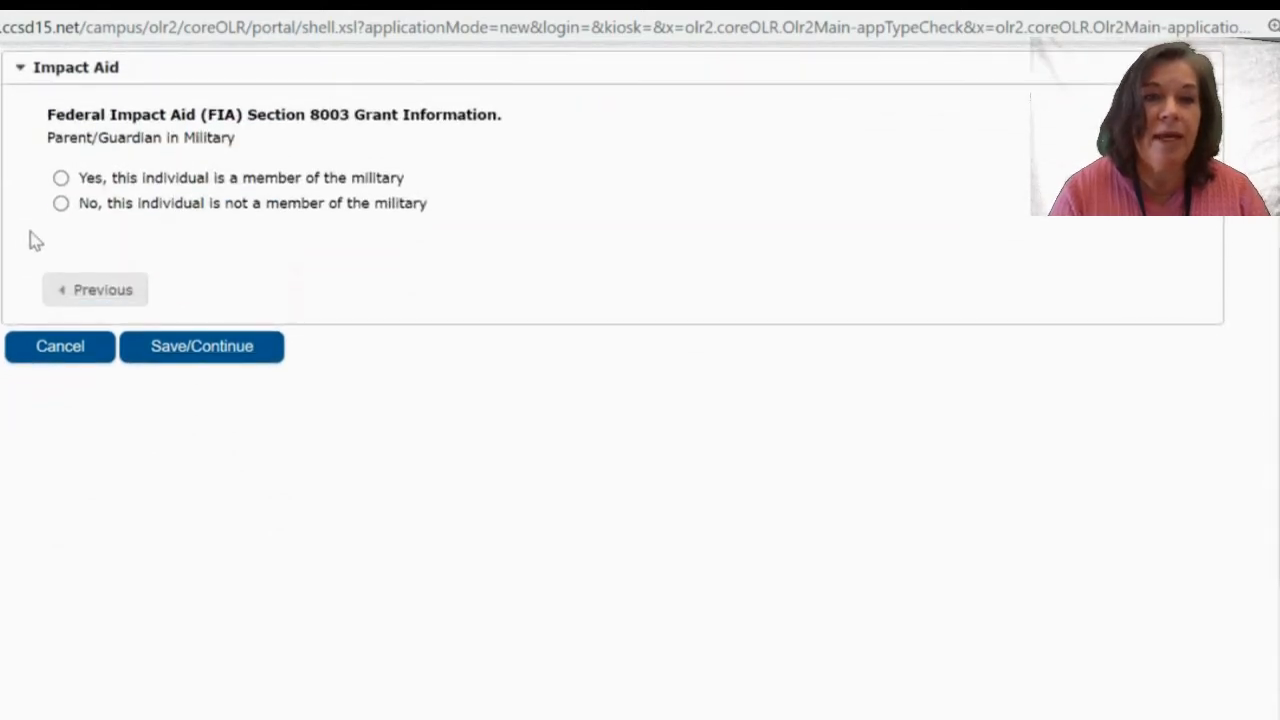
click(61, 204)
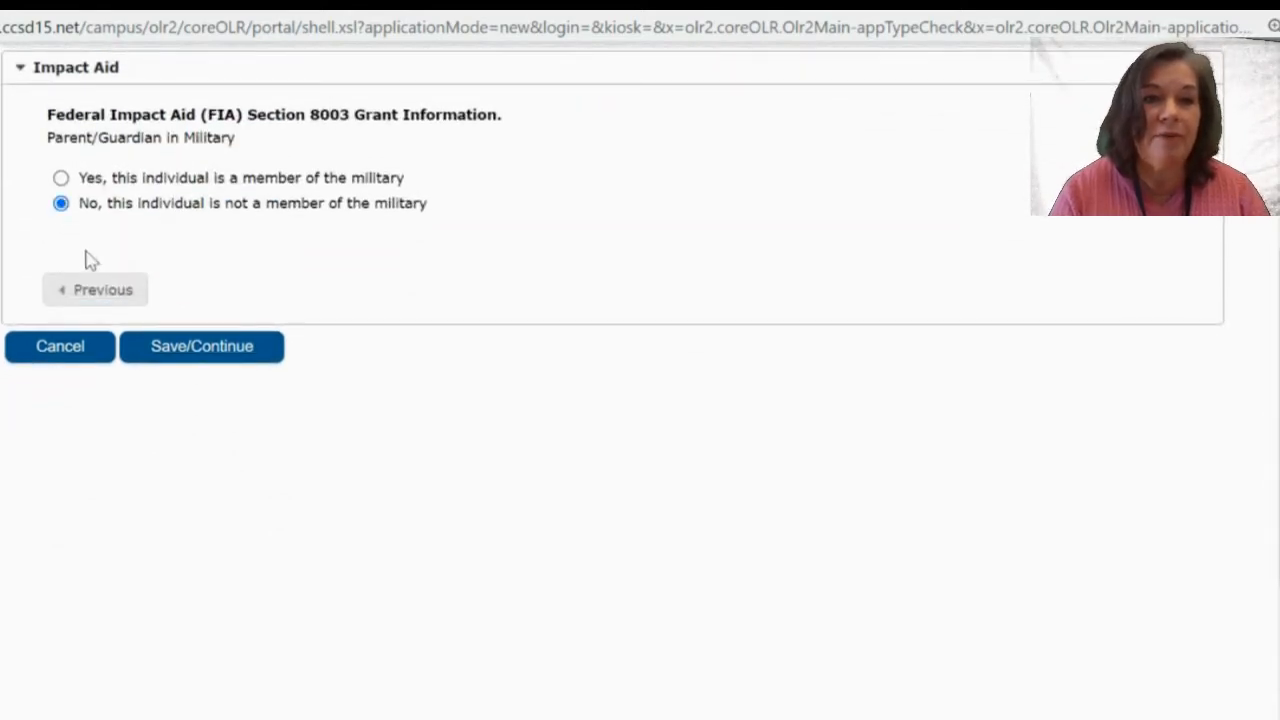
click(190, 349)
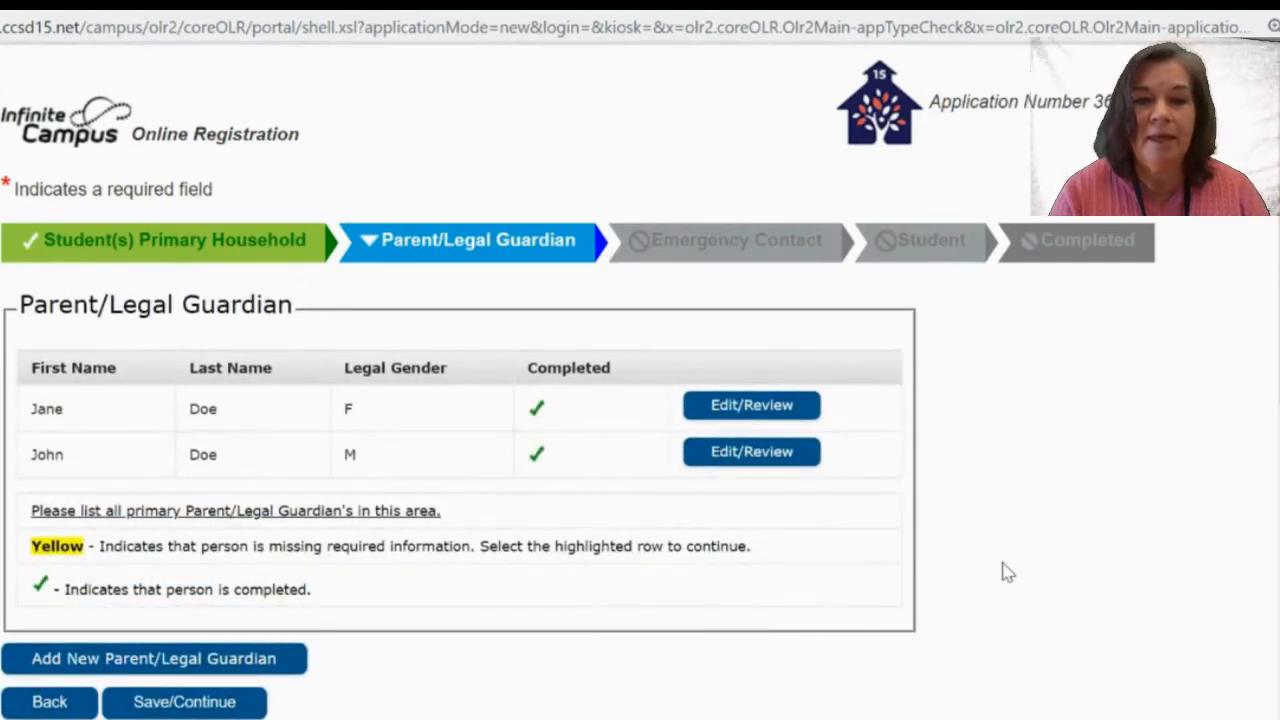
scroll(1007, 572, down, 1)
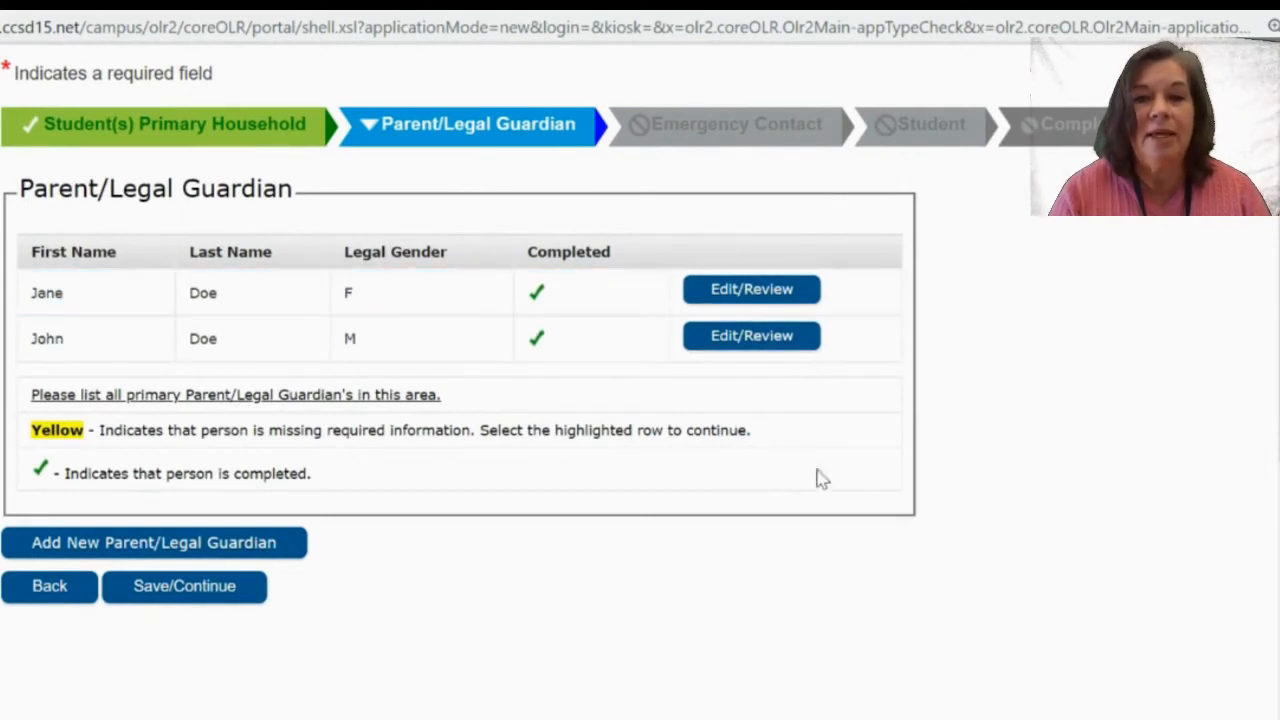
click(770, 298)
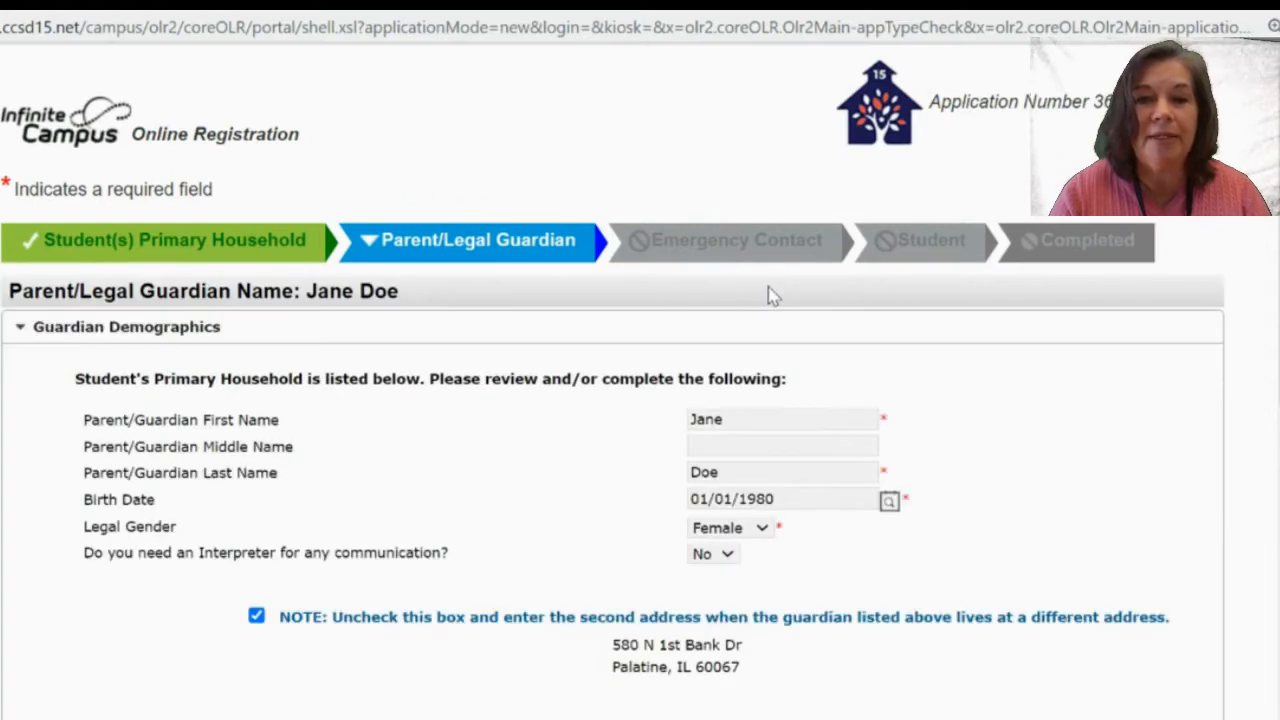
scroll(770, 295, down, 6)
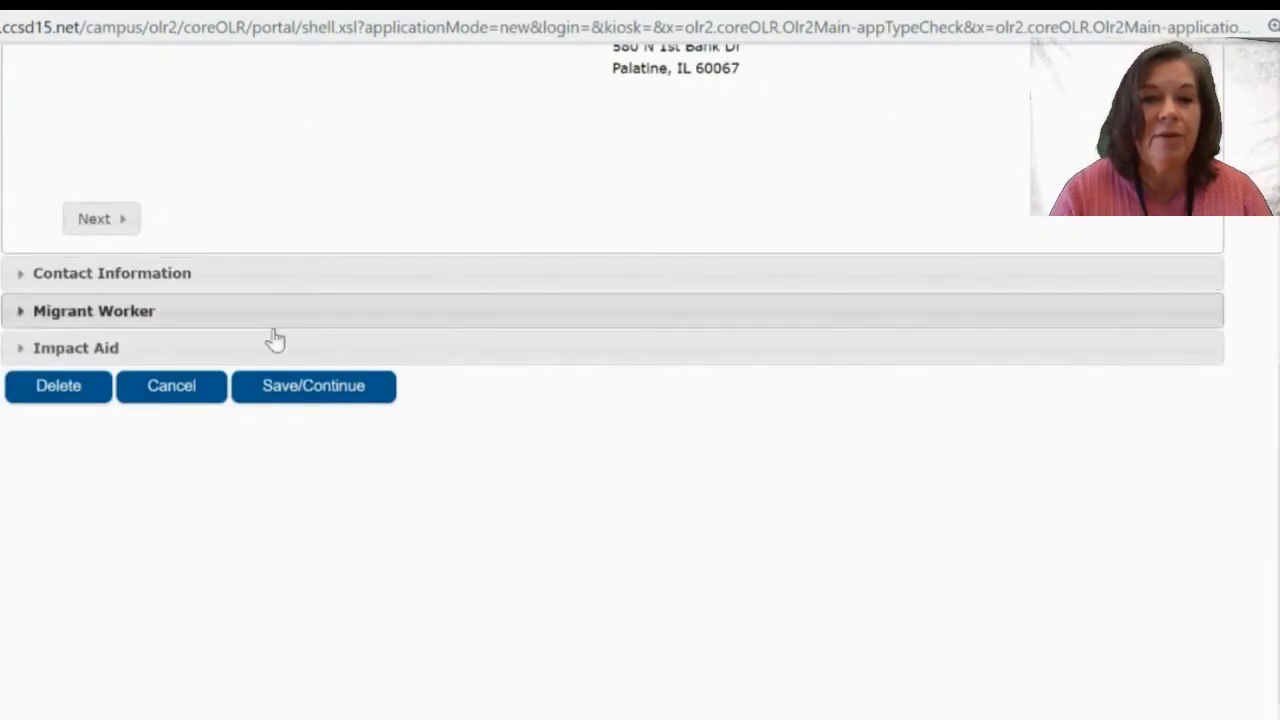
click(293, 387)
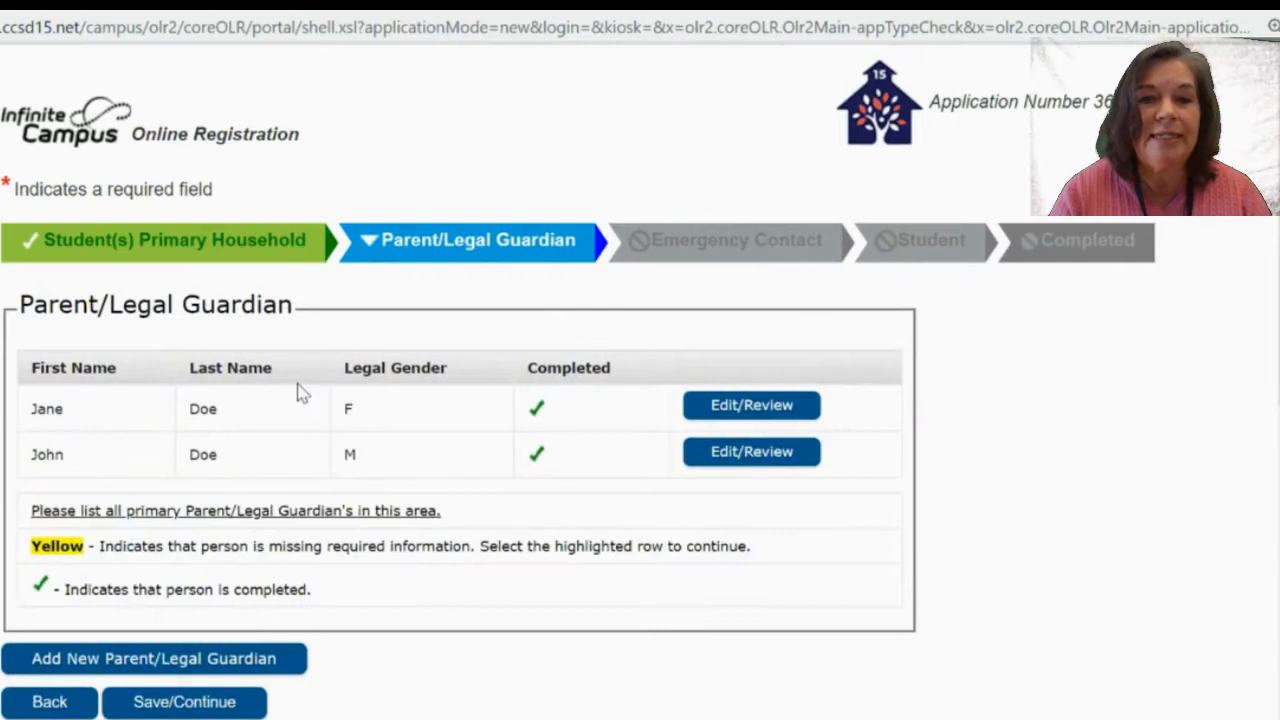
scroll(298, 393, down, 2)
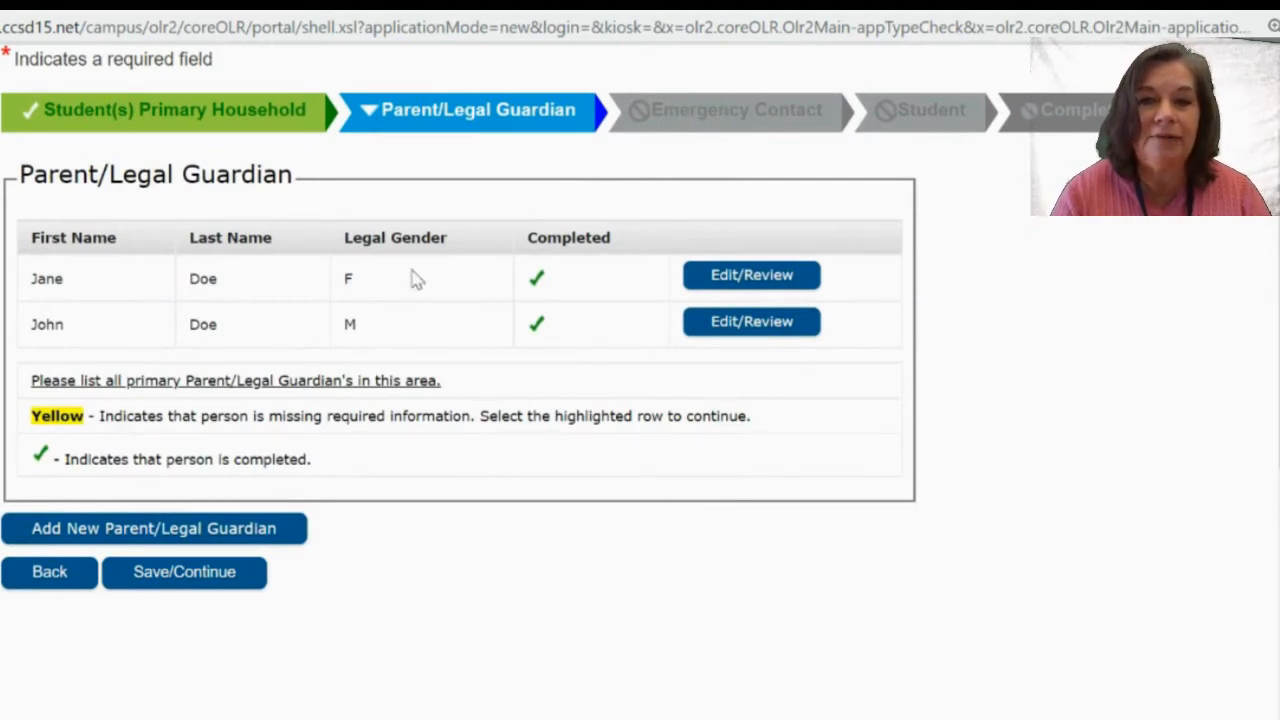
Save the guardian list, go to Emergency Contacts, and start adding a new contact.
click(204, 591)
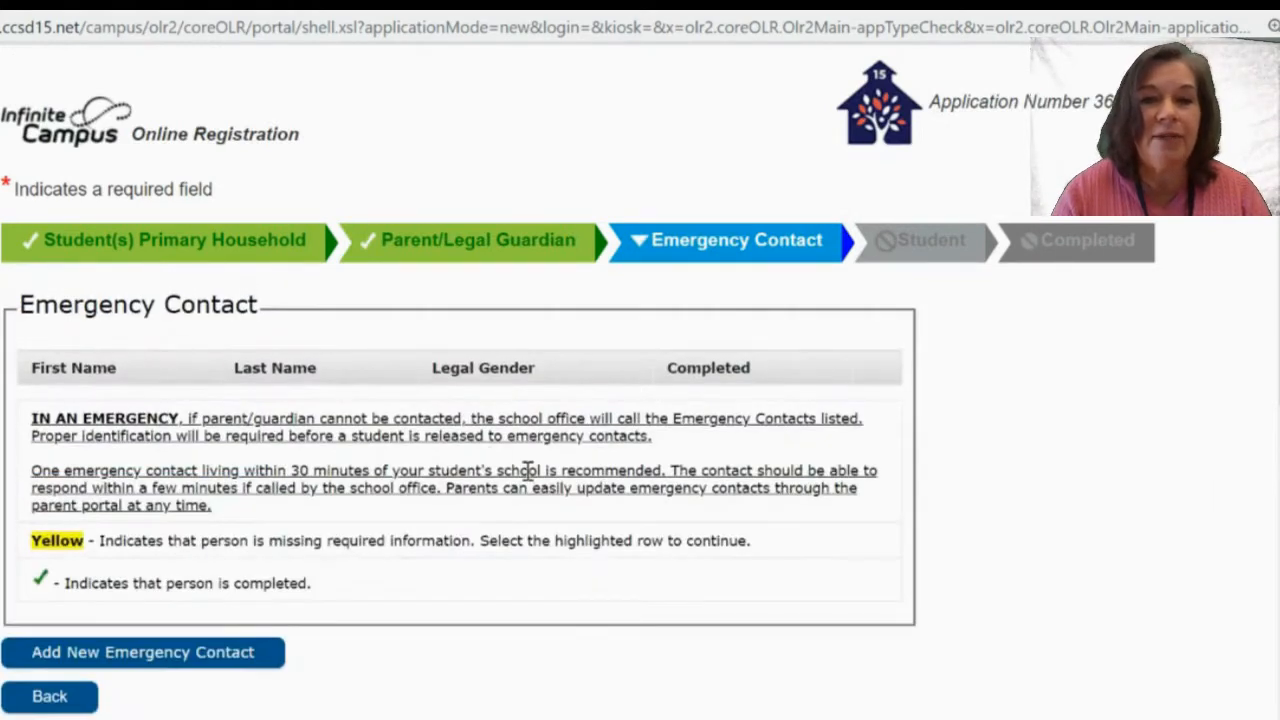
scroll(528, 470, down, 3)
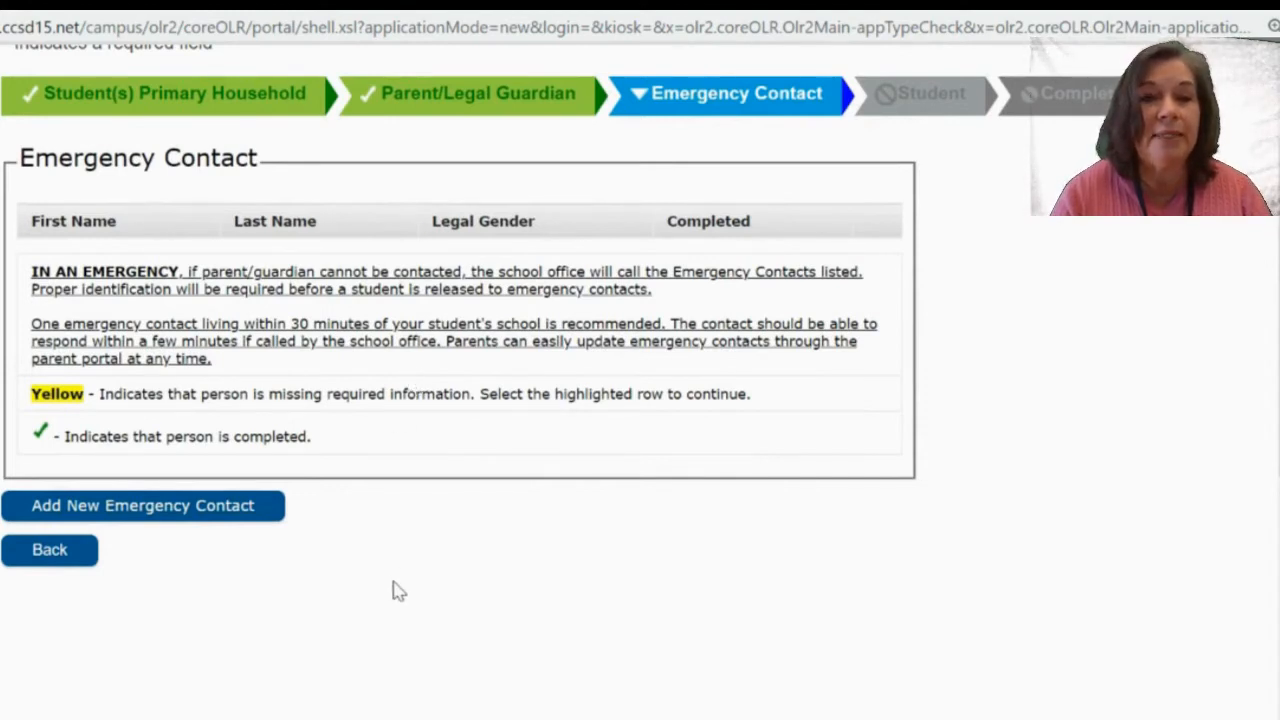
click(271, 509)
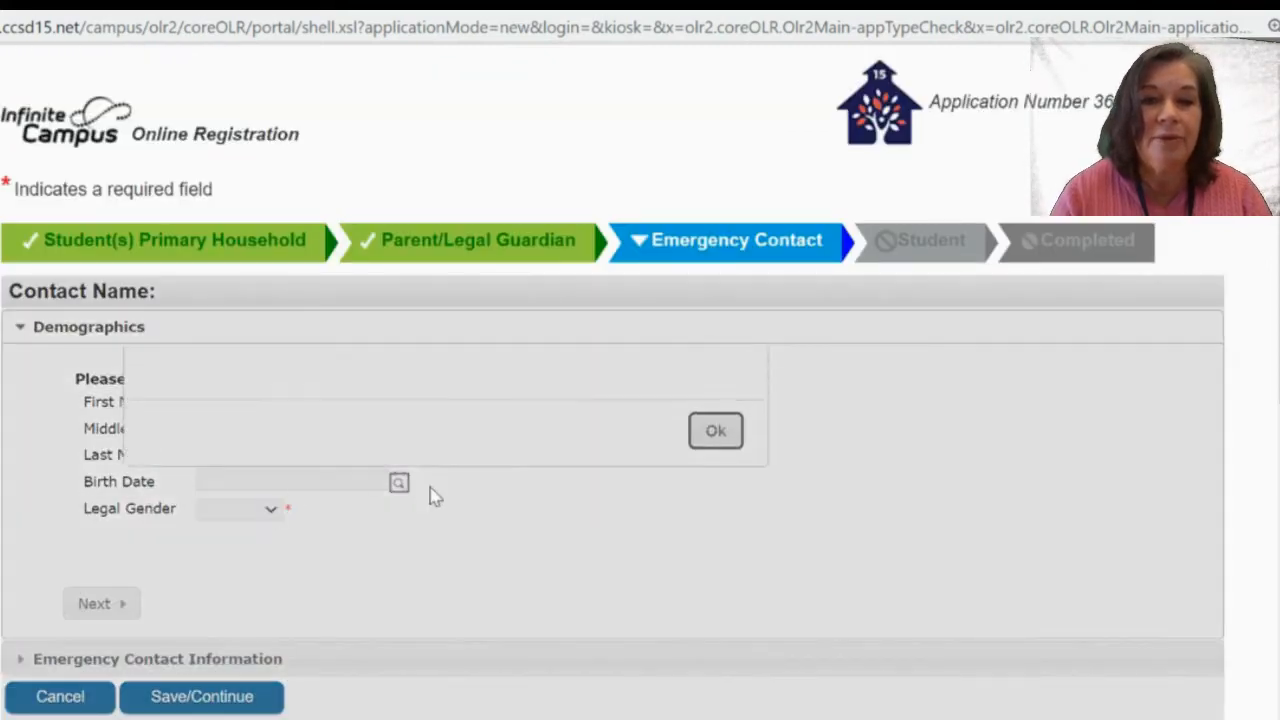
scroll(953, 537, down, 1)
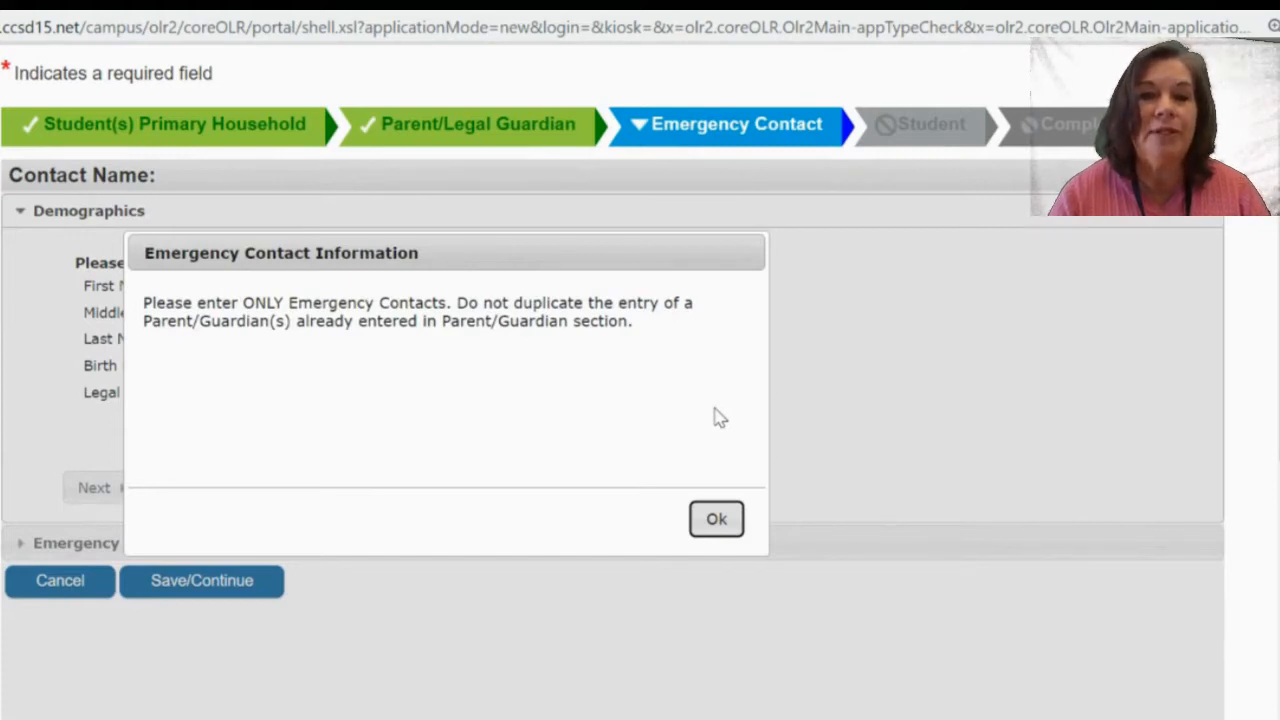
Dismiss the notice and enter the emergency contact's first and last name with Male gender.
click(718, 520)
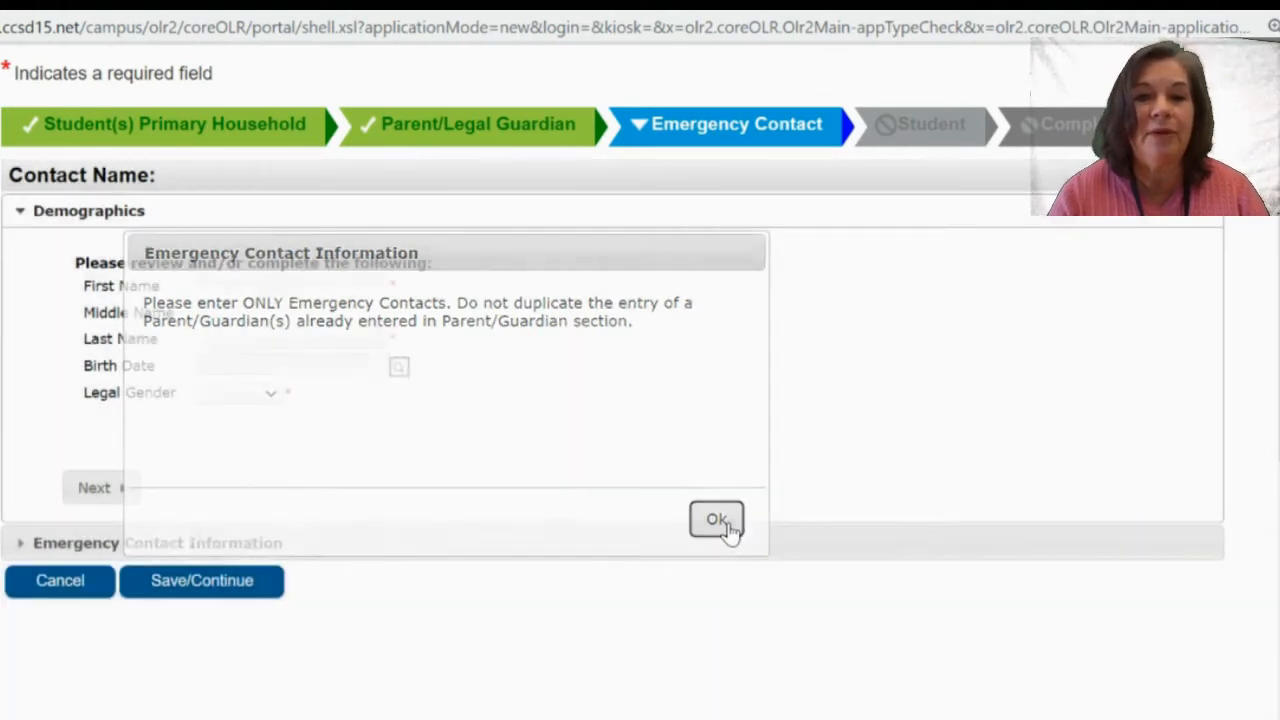
click(233, 284)
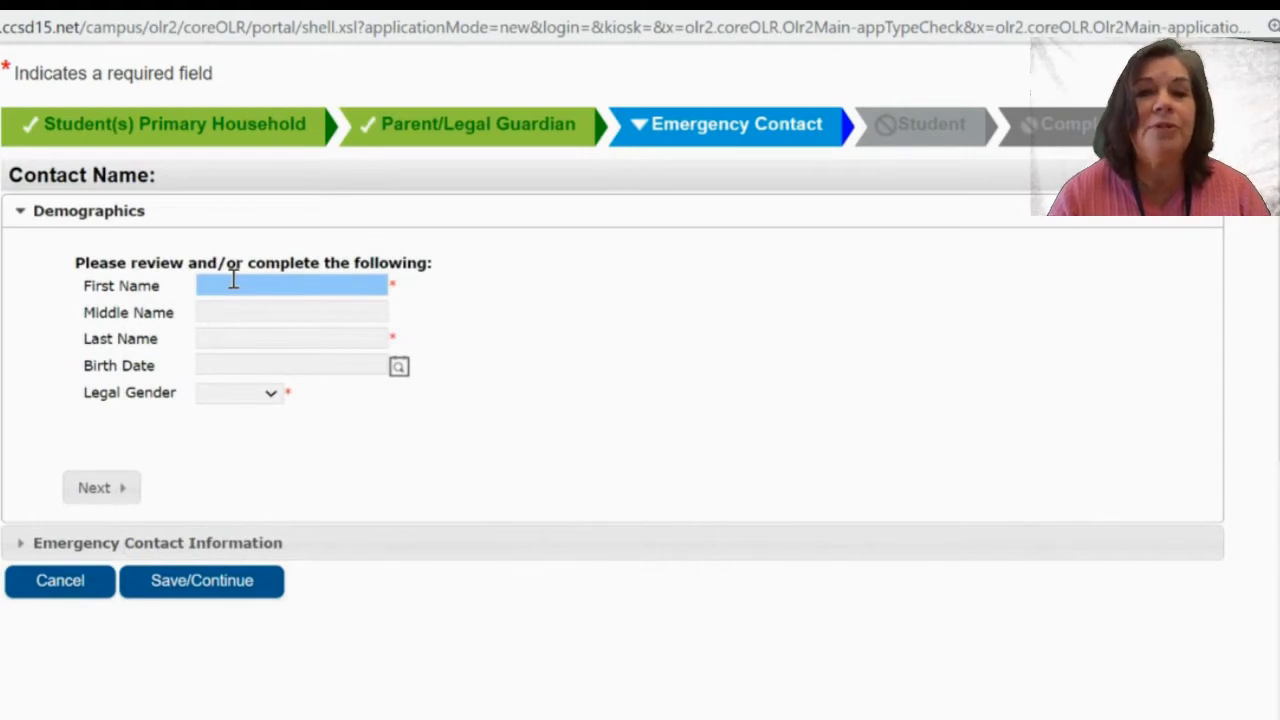
click(233, 284)
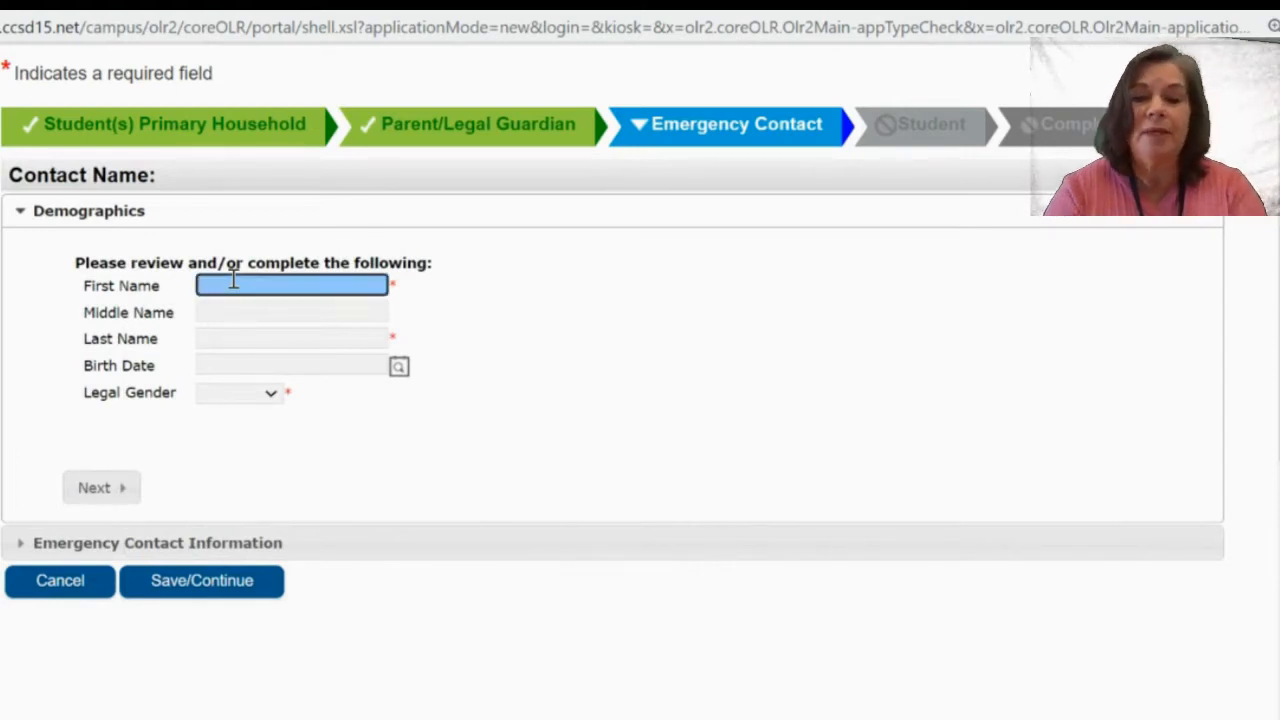
text(Gran)
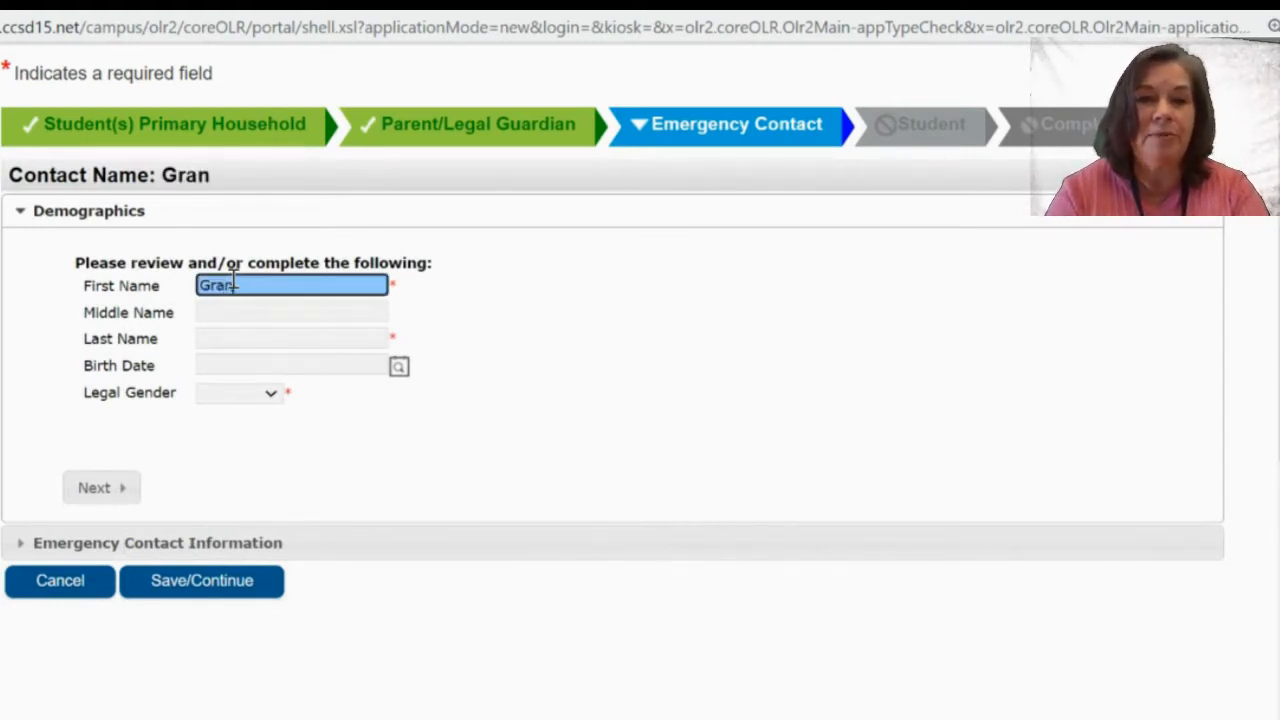
text(dfather)
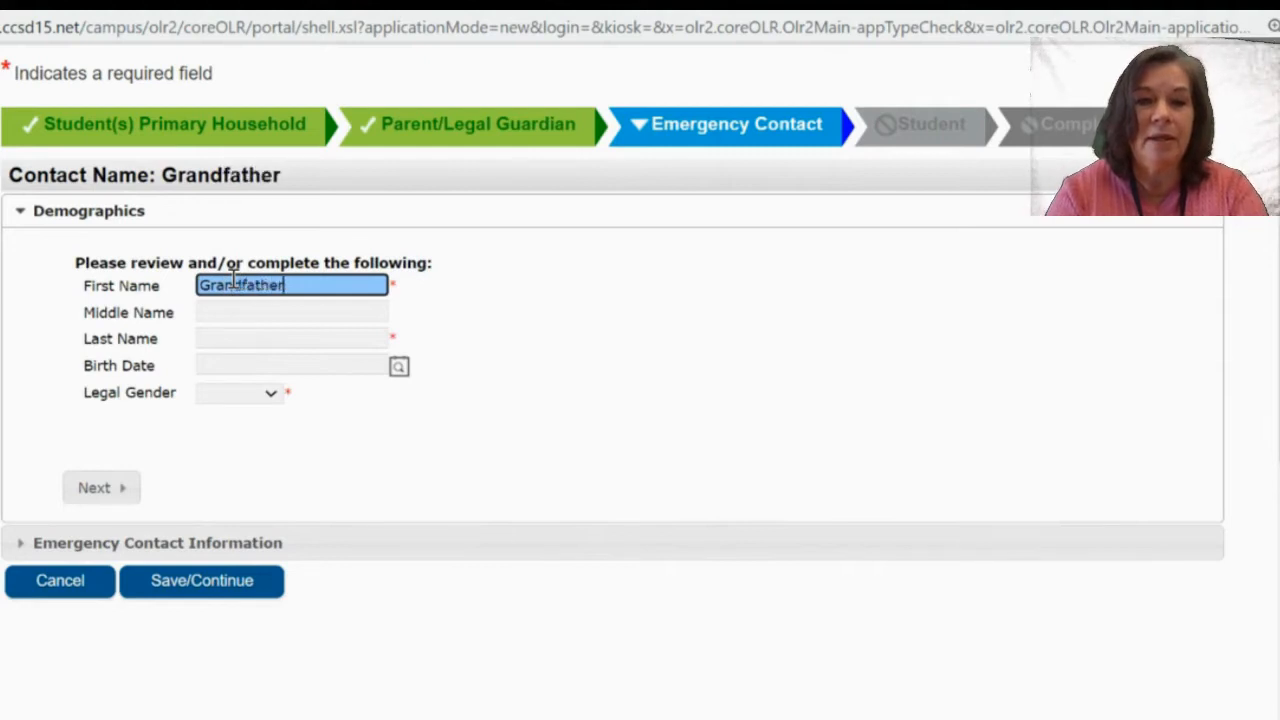
click(240, 340)
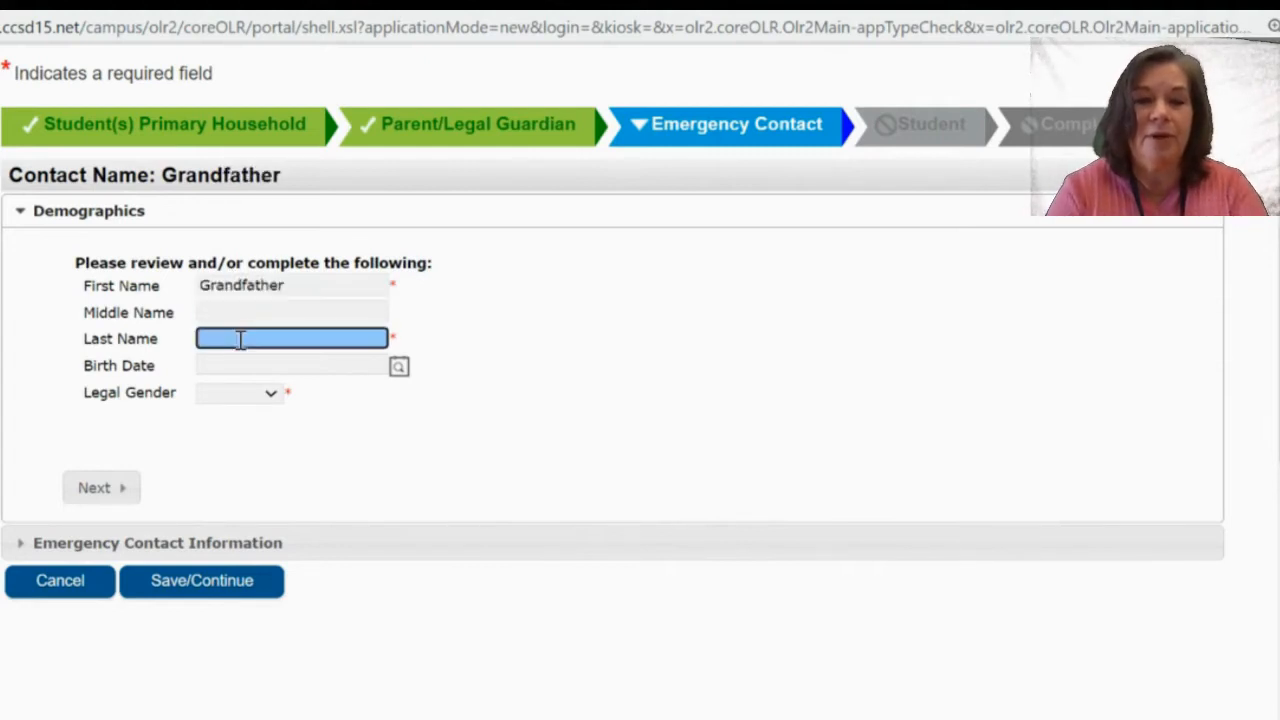
text(Doe)
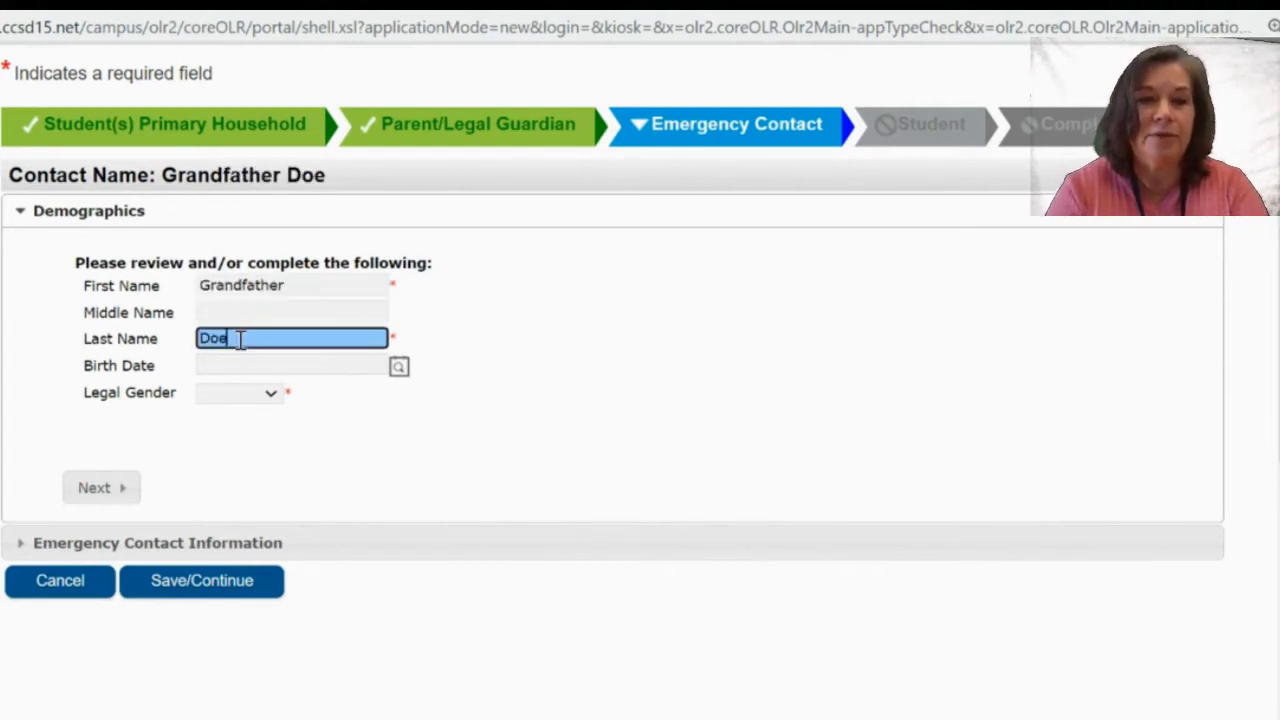
click(267, 399)
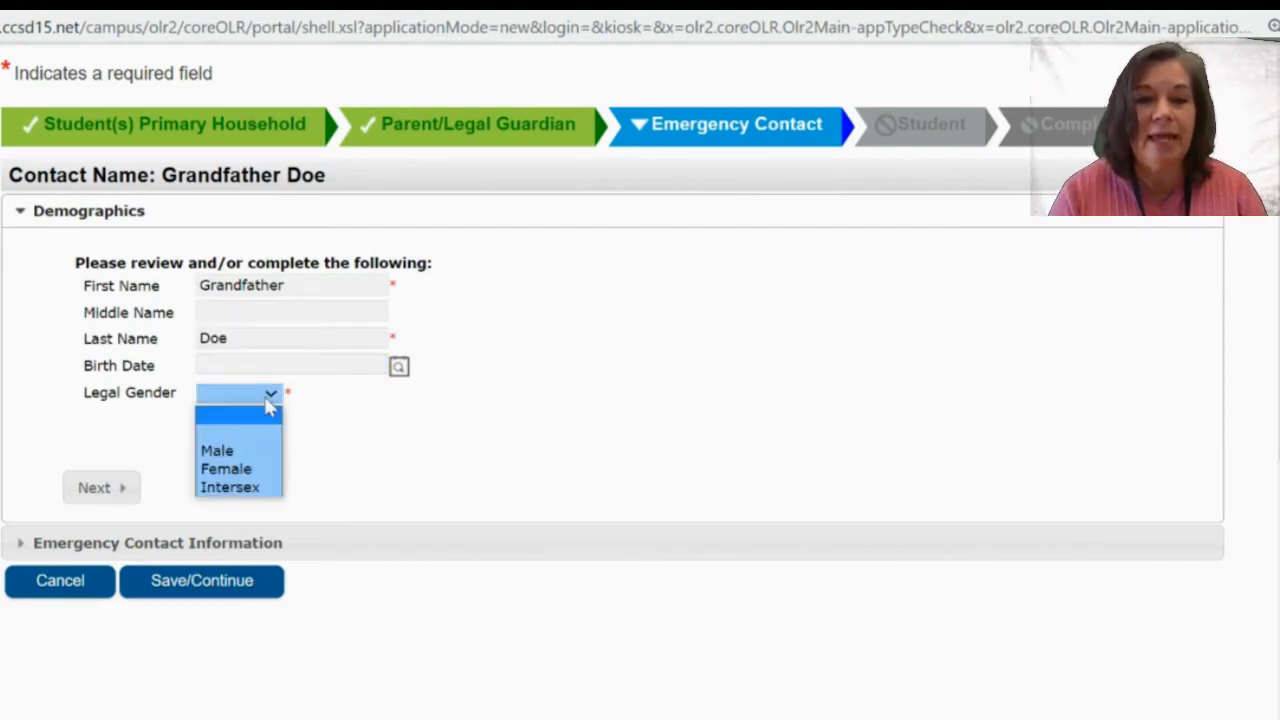
click(244, 452)
Enter the contact's home phone number and save the emergency contact.
click(104, 488)
scroll(108, 497, down, 2)
click(636, 230)
text(333333)
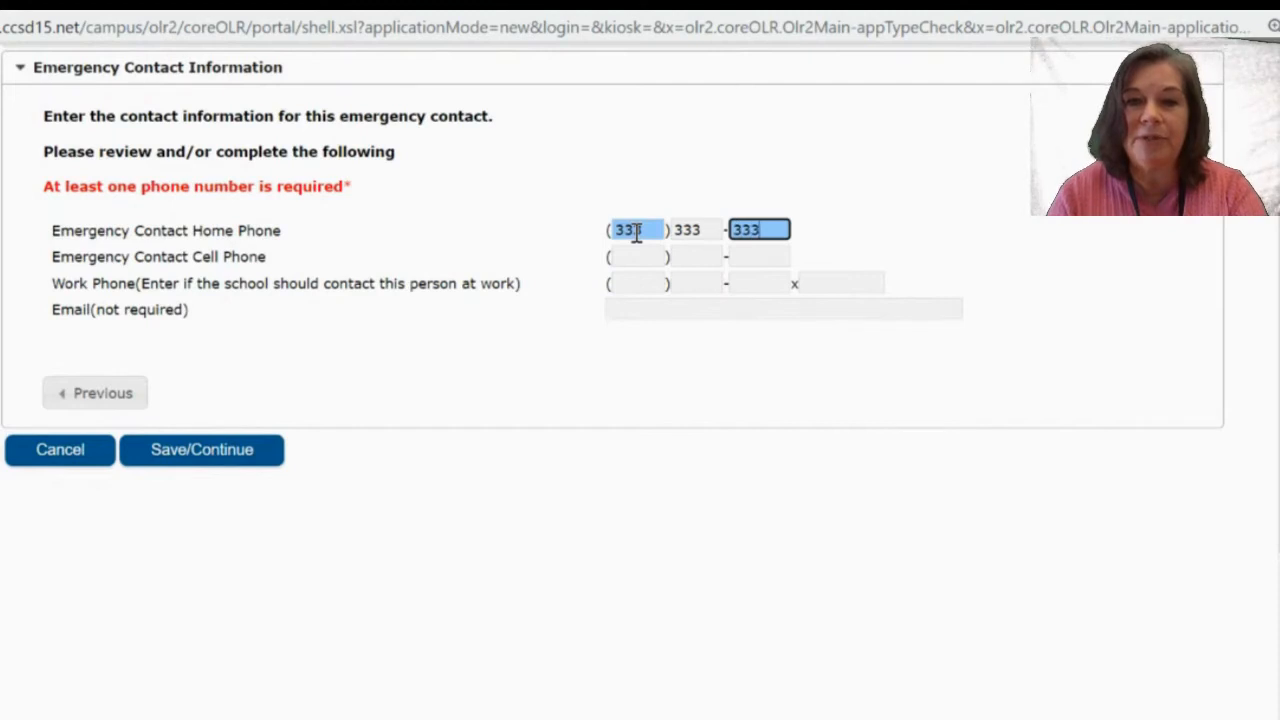
click(250, 455)
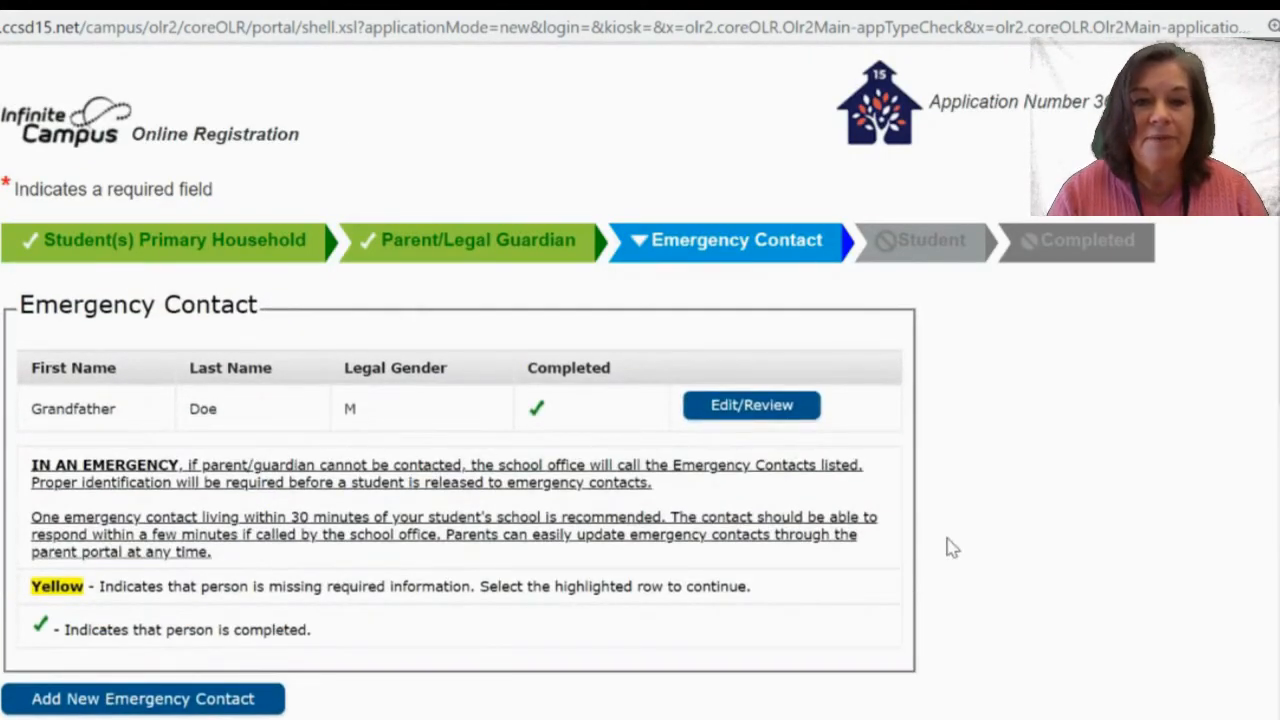
Save the emergency contact list and review the empty student list on the Student step.
scroll(951, 546, down, 1)
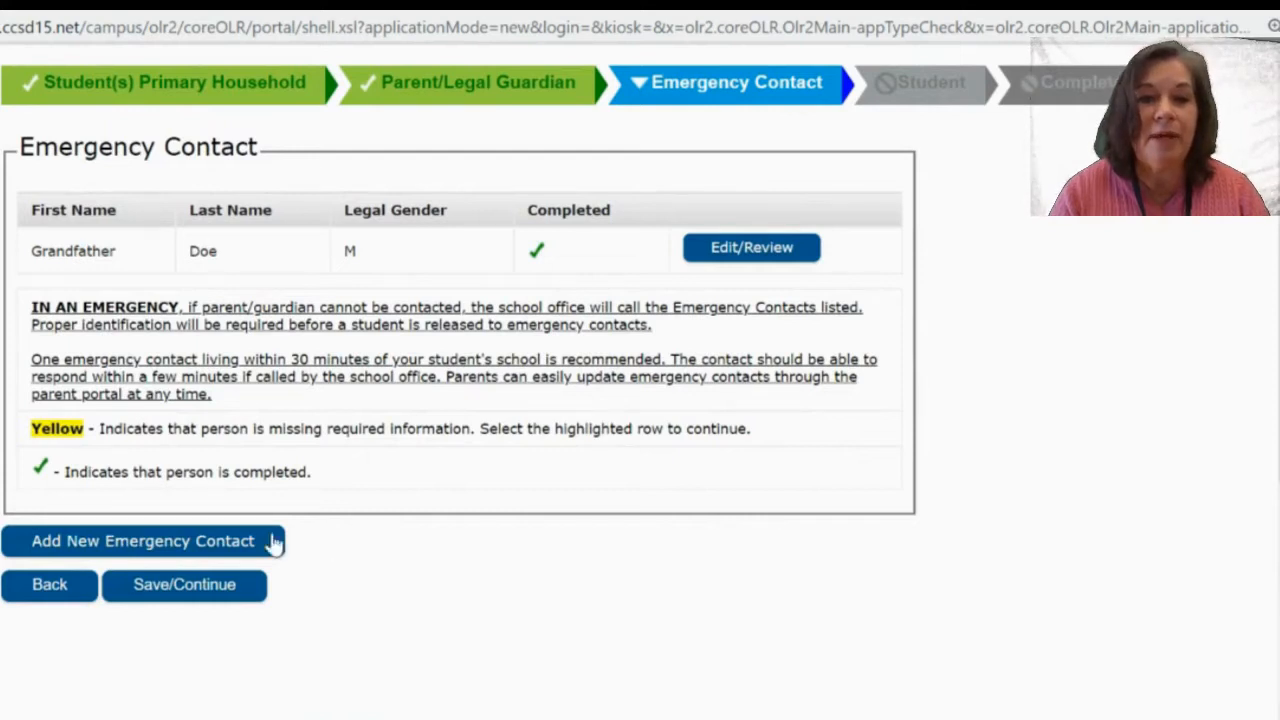
click(205, 588)
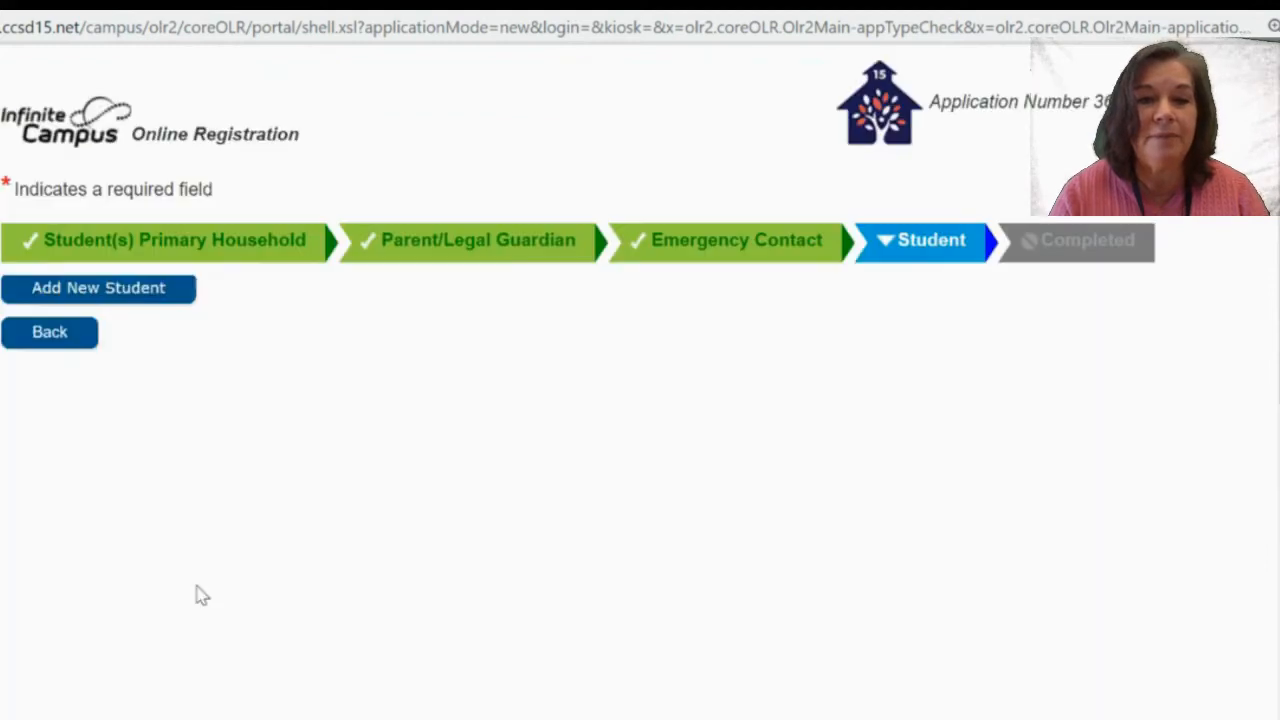
scroll(198, 586, down, 3)
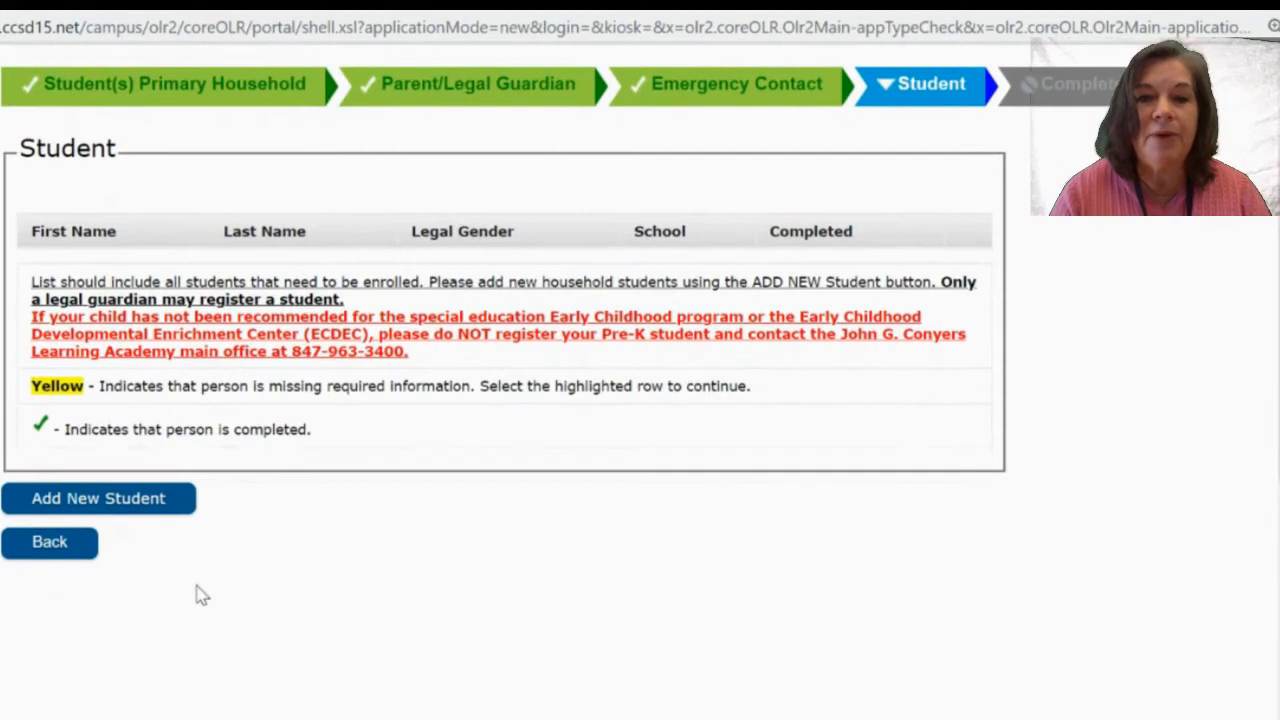
scroll(198, 594, down, 1)
scroll(198, 594, down, 1)
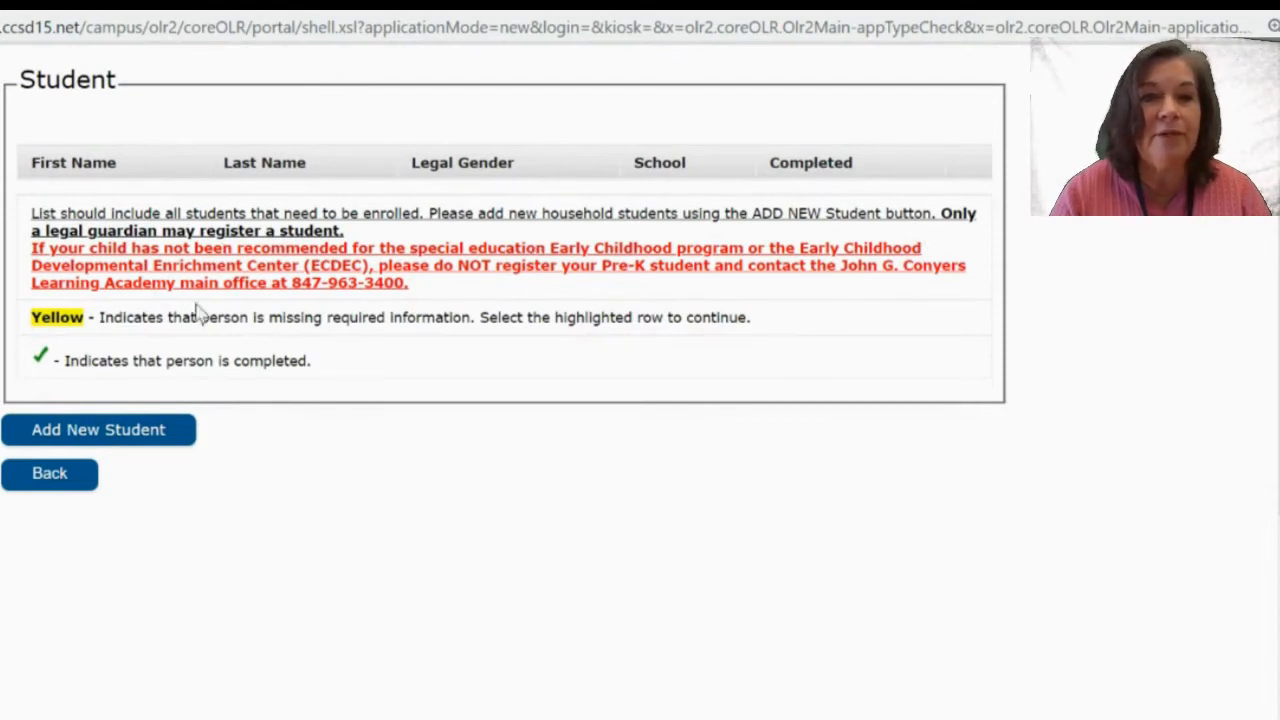
Add a new student and enter the first, middle and last names.
click(109, 436)
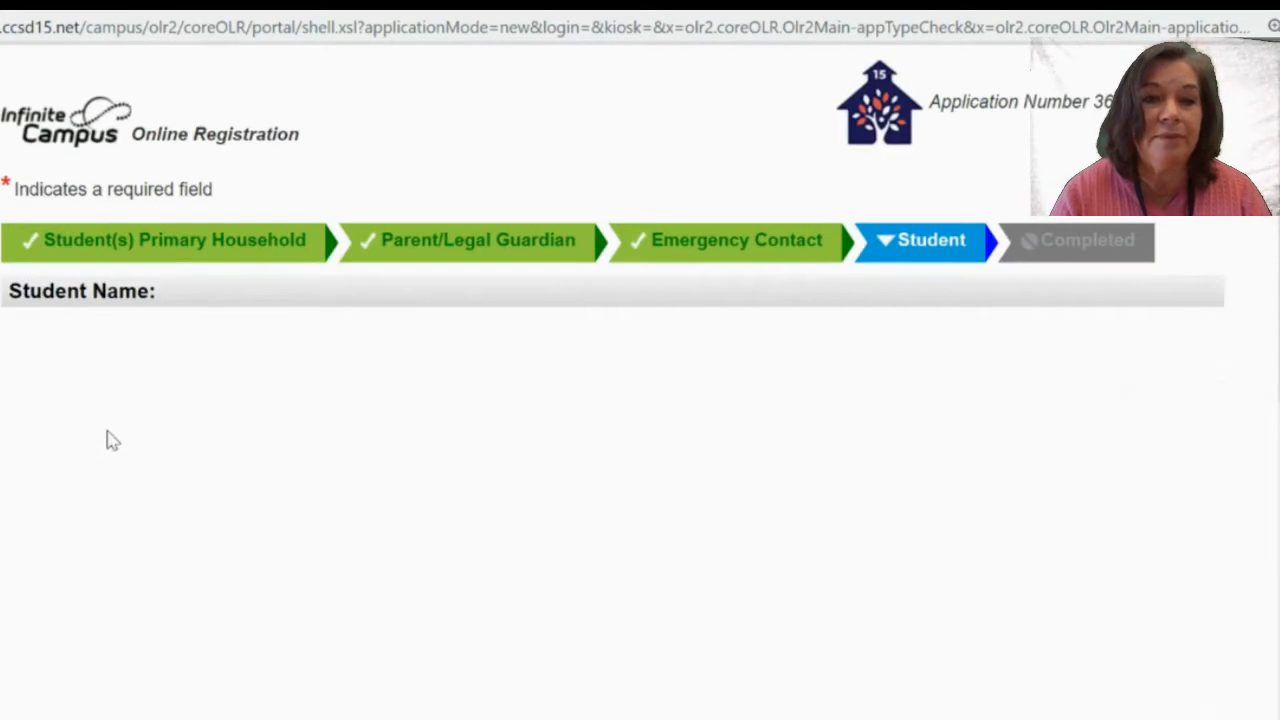
click(437, 451)
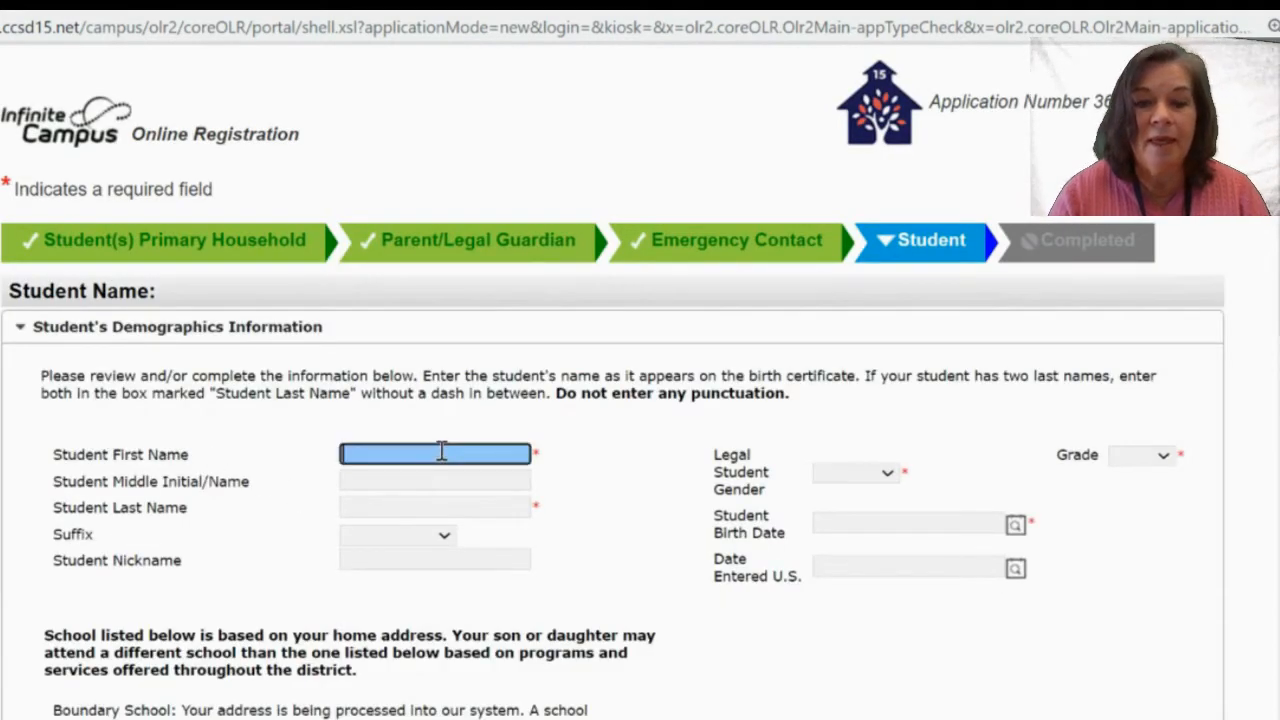
text(Mary)
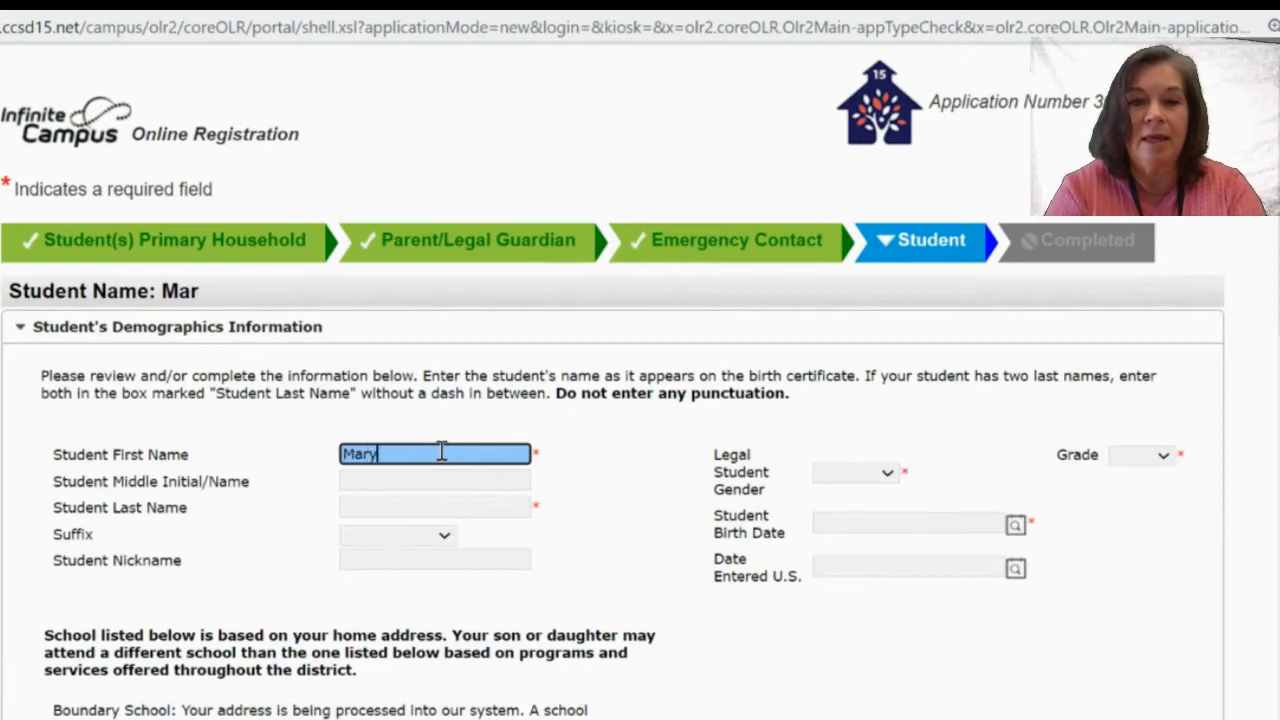
key(Tab)
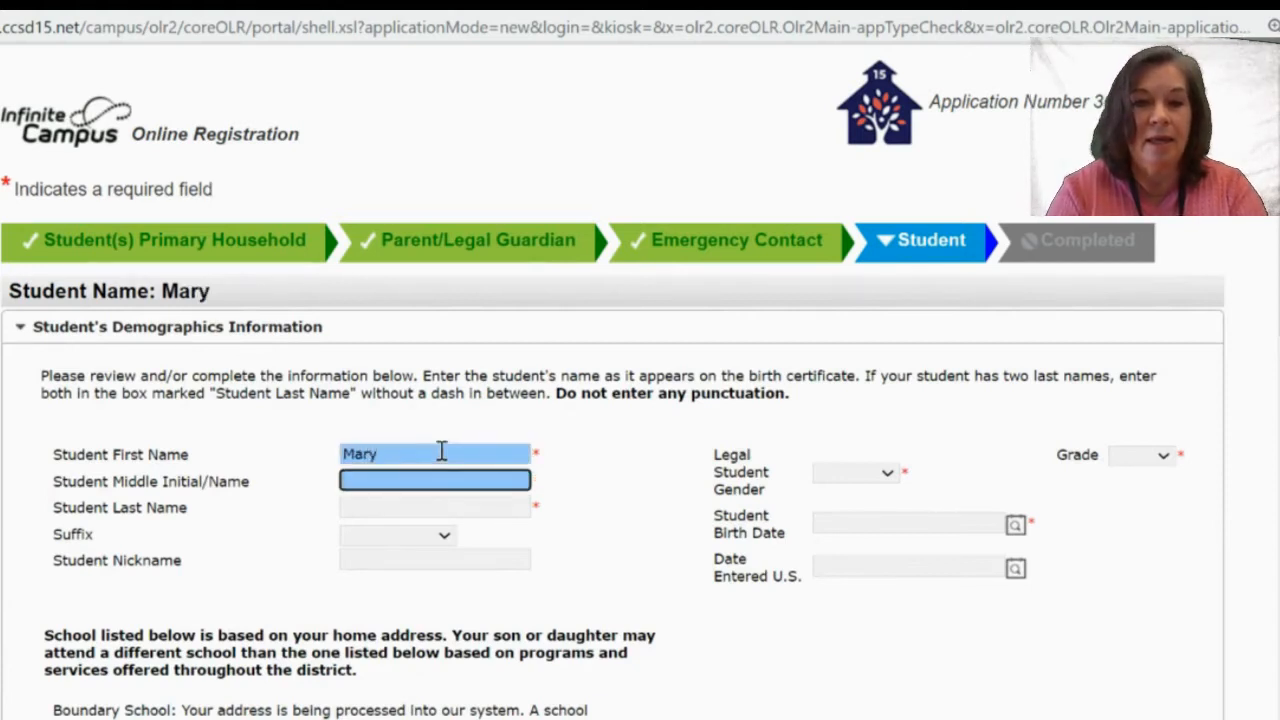
text(Jan)
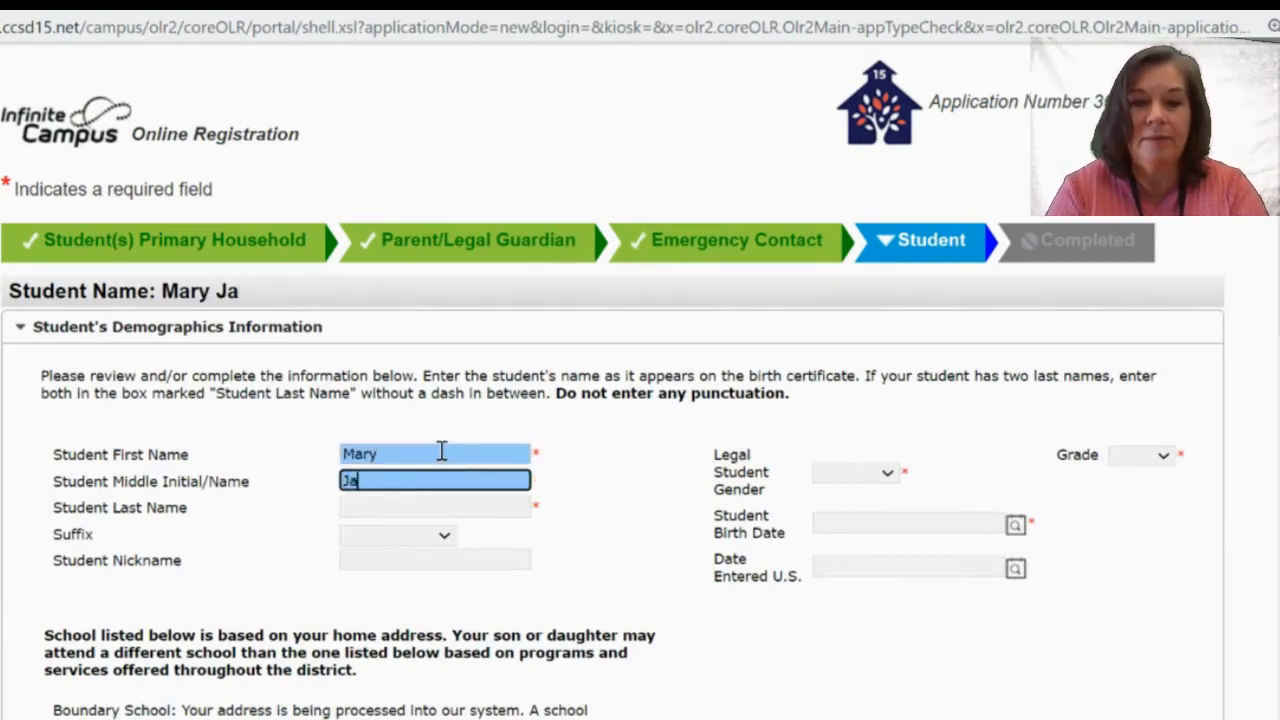
key(BackSpace)
key(BackSpace)
key(BackSpace)
text(Elizabeth)
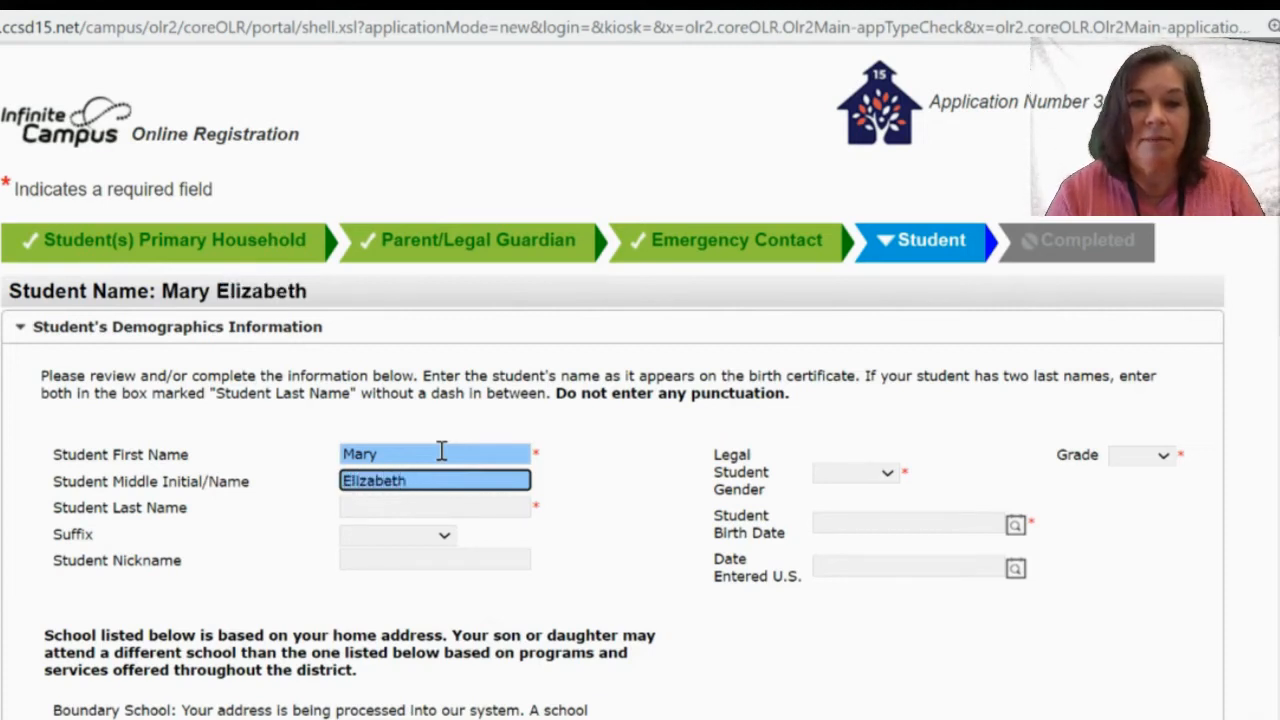
click(411, 505)
text(Doe)
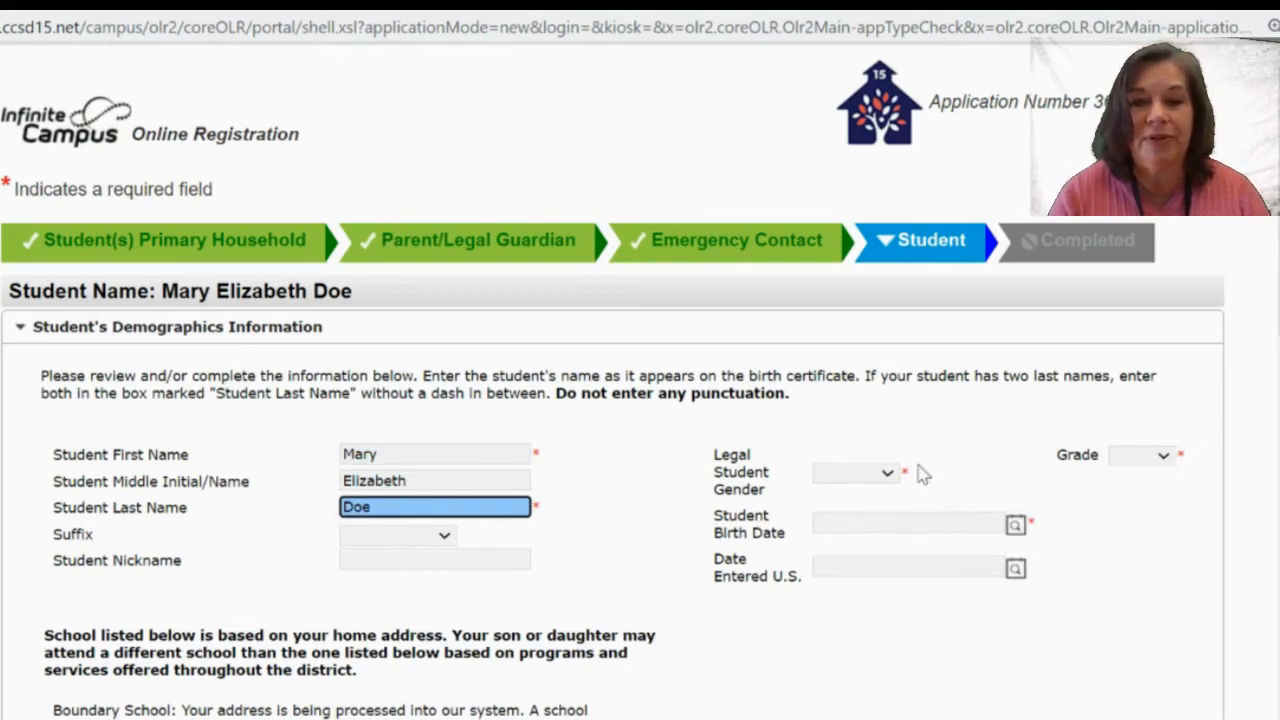
click(888, 477)
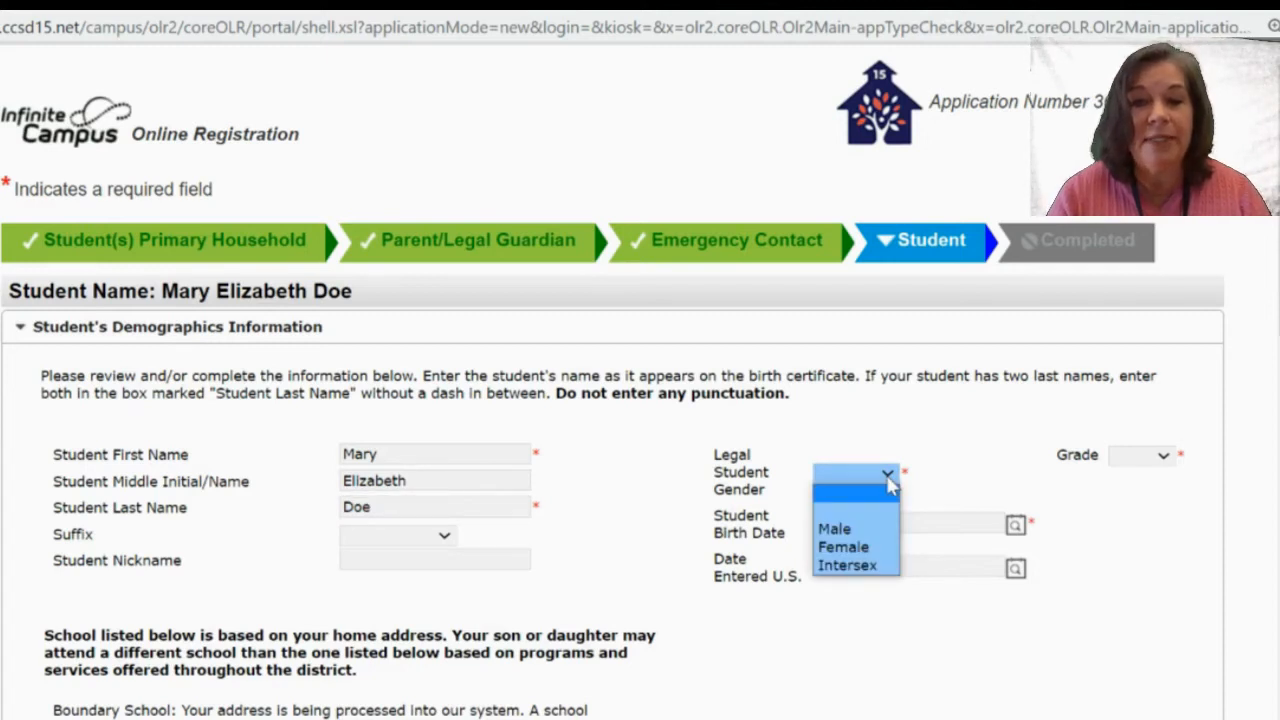
Set the student's legal gender to Female and grade to K.
click(863, 548)
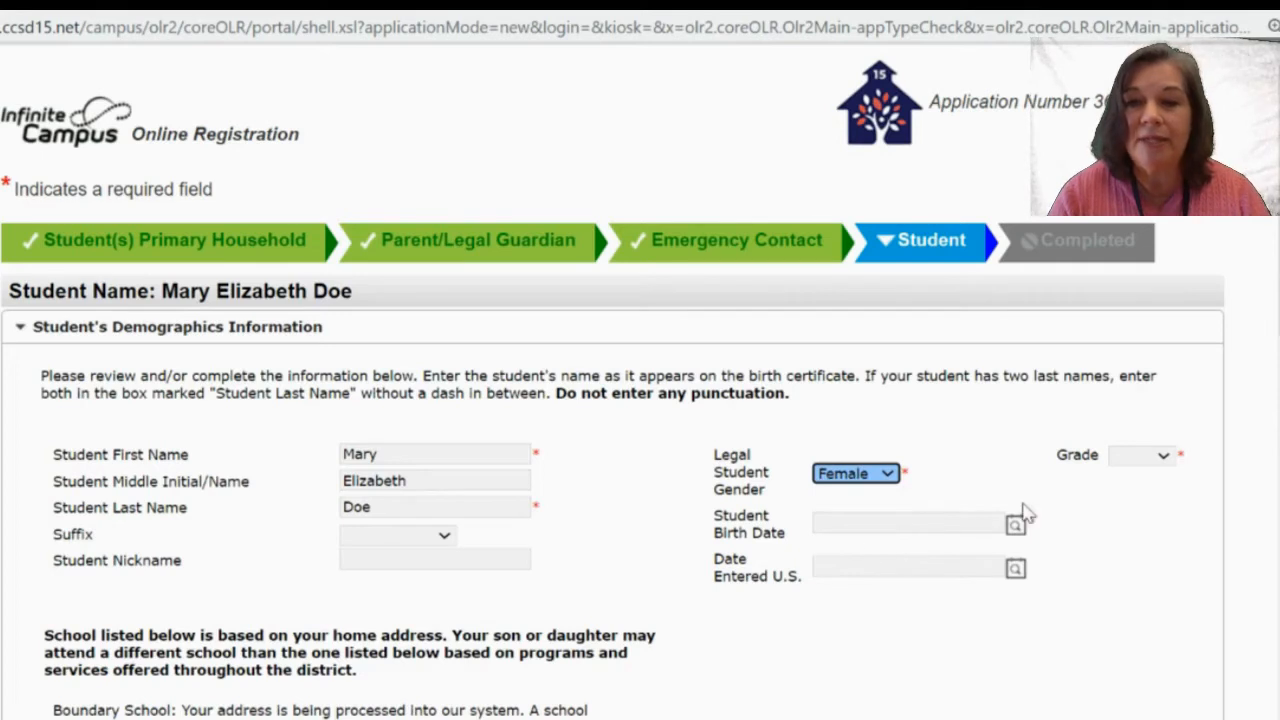
click(1130, 460)
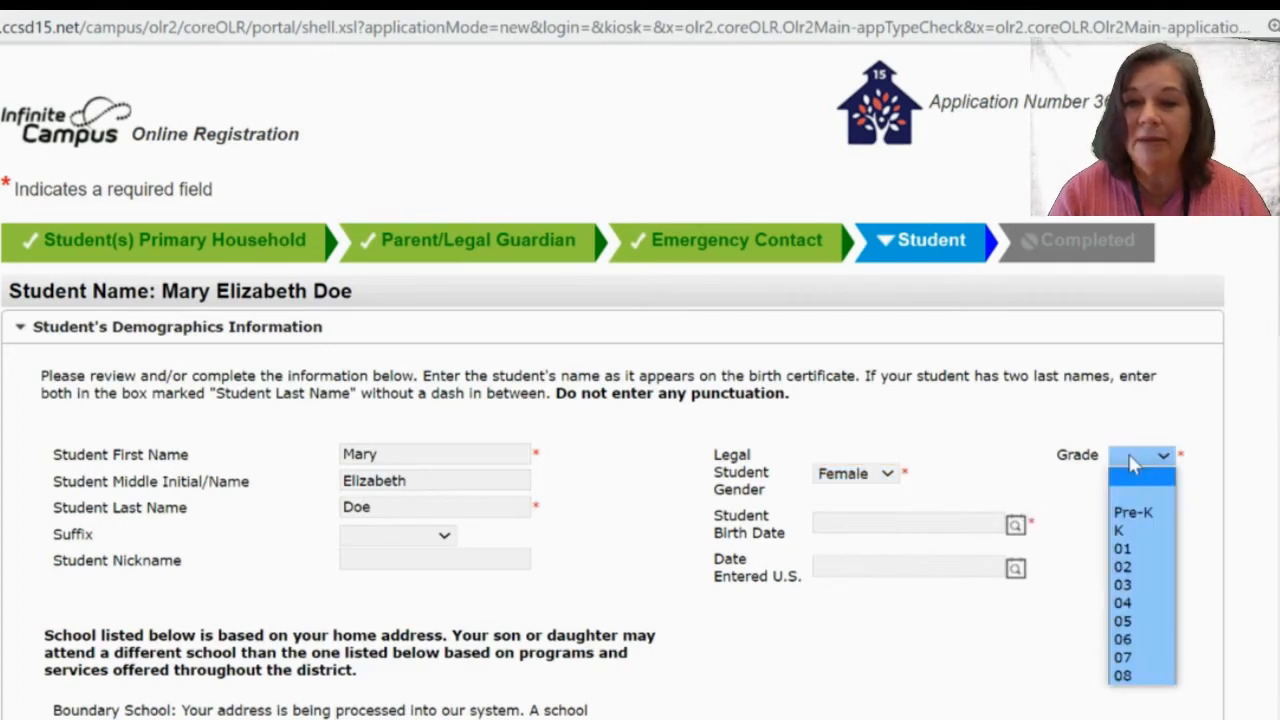
click(1122, 532)
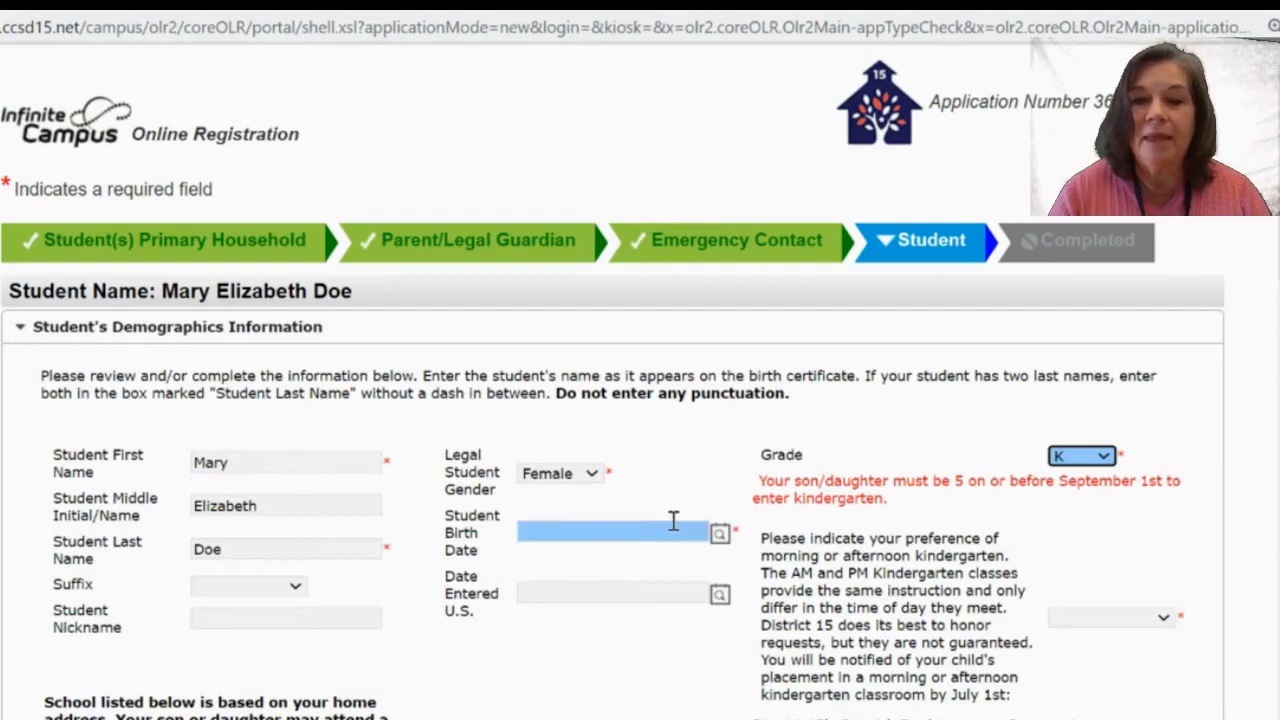
scroll(1048, 466, down, 1)
scroll(1048, 466, down, 3)
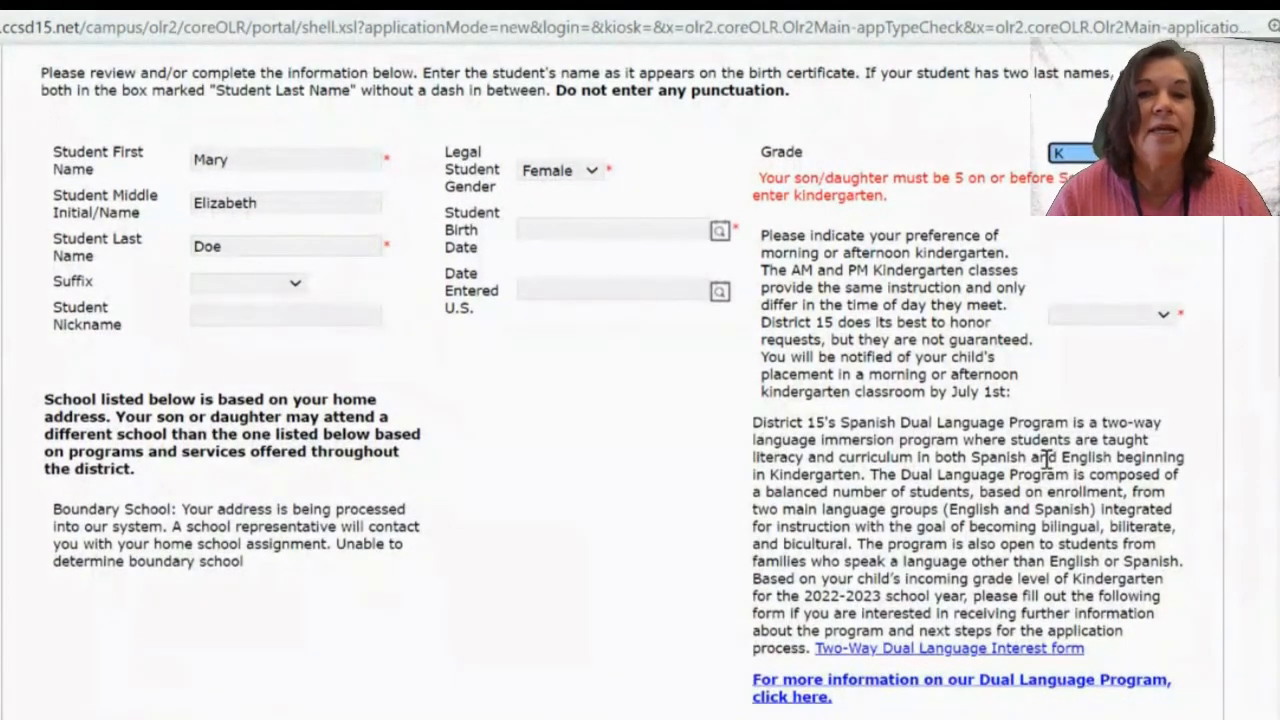
scroll(1073, 398, down, 1)
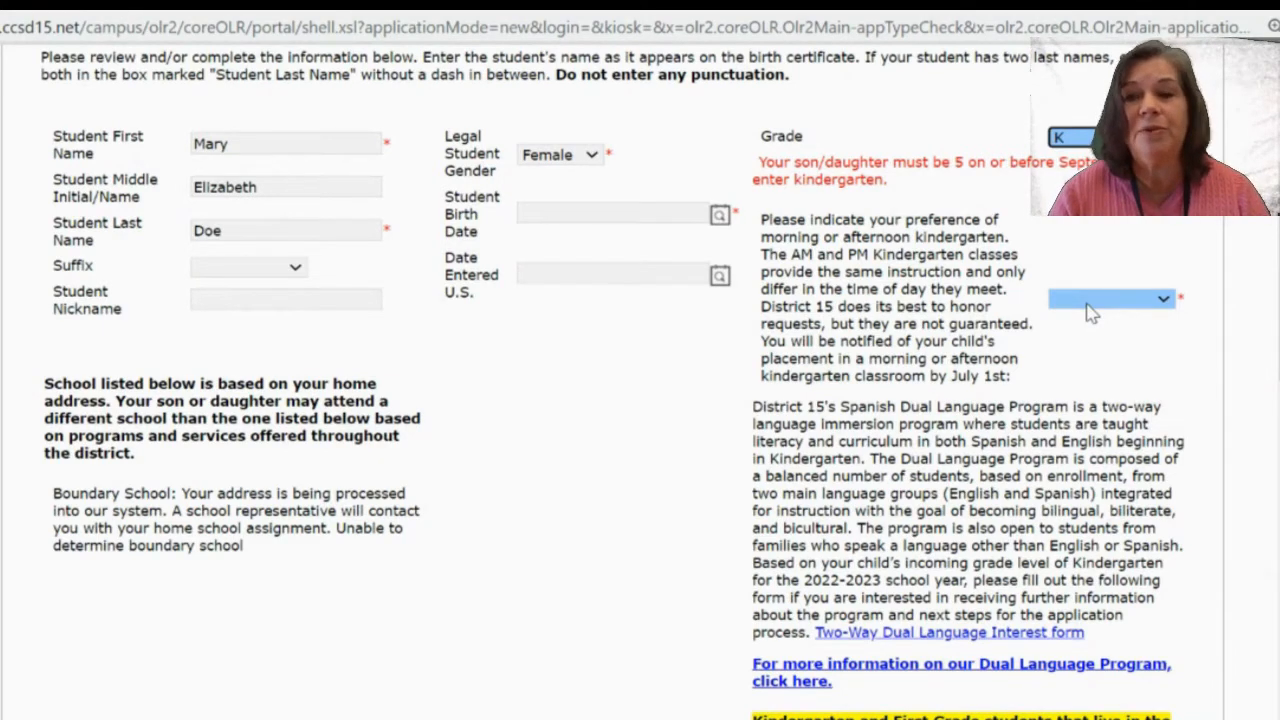
click(1088, 304)
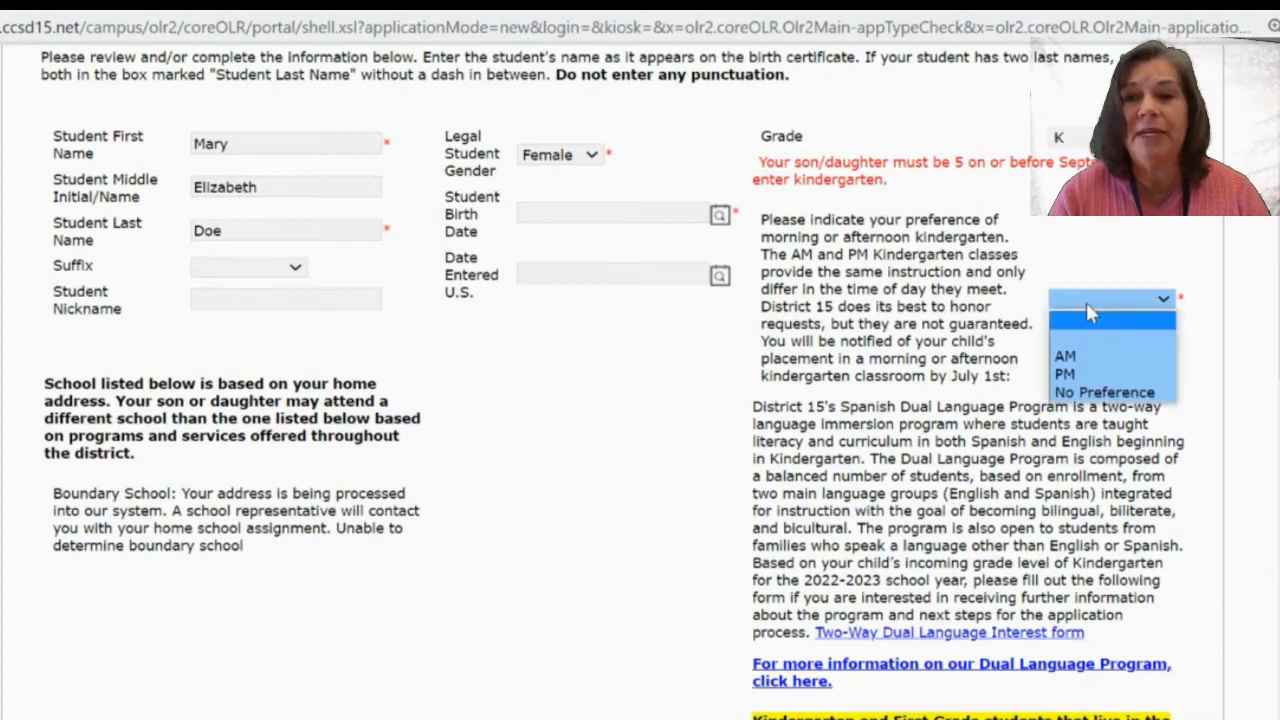
Choose the AM kindergarten session and enter 'Work Schedule' as the reason.
click(1079, 362)
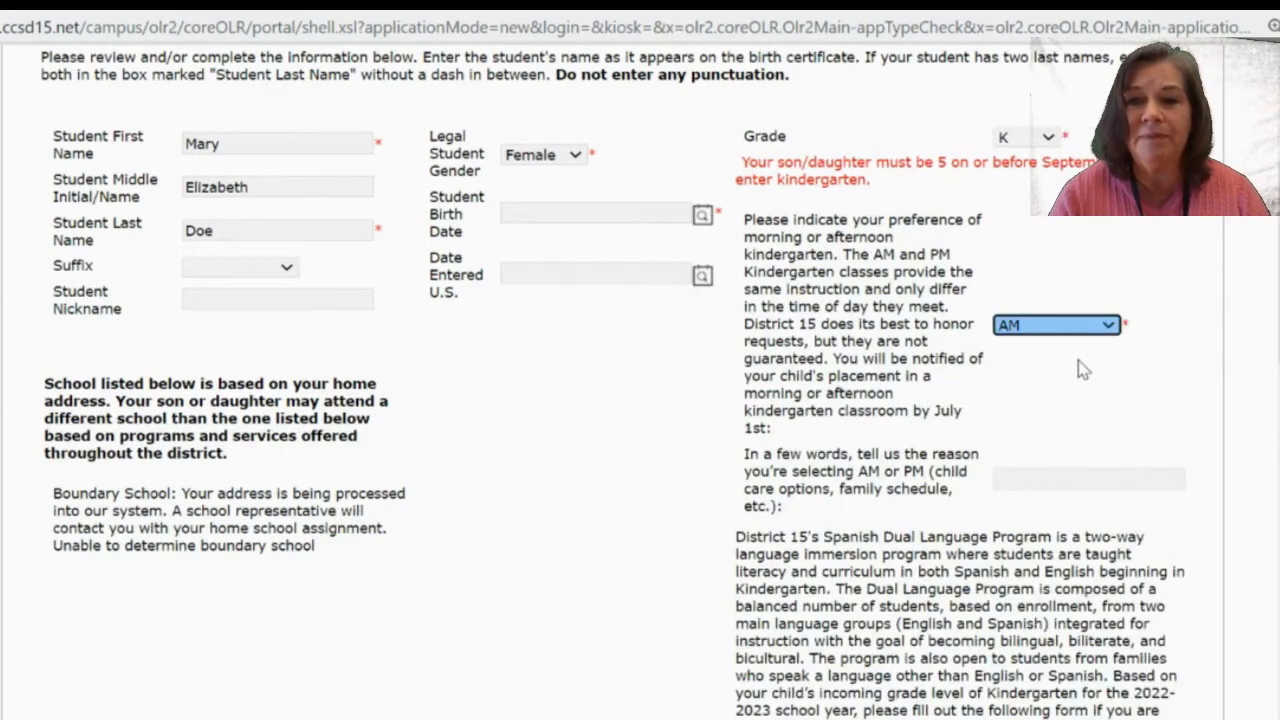
scroll(1081, 368, down, 1)
click(1070, 400)
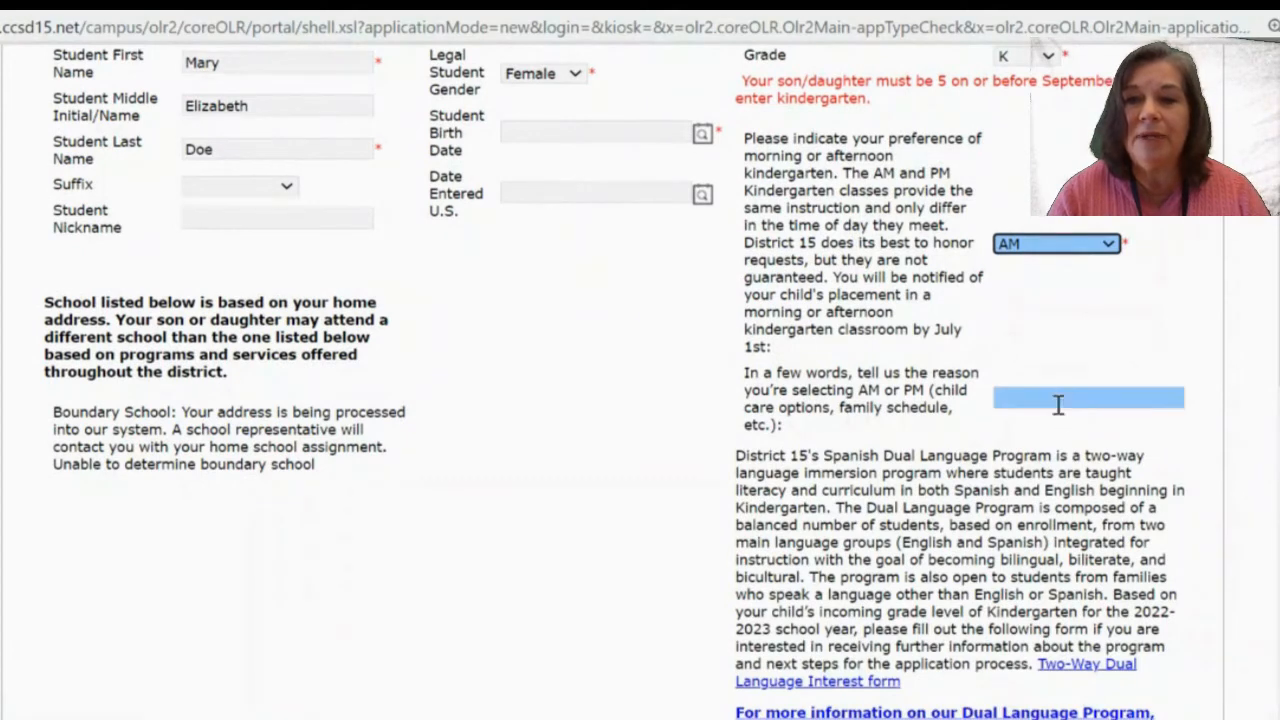
text(Wo)
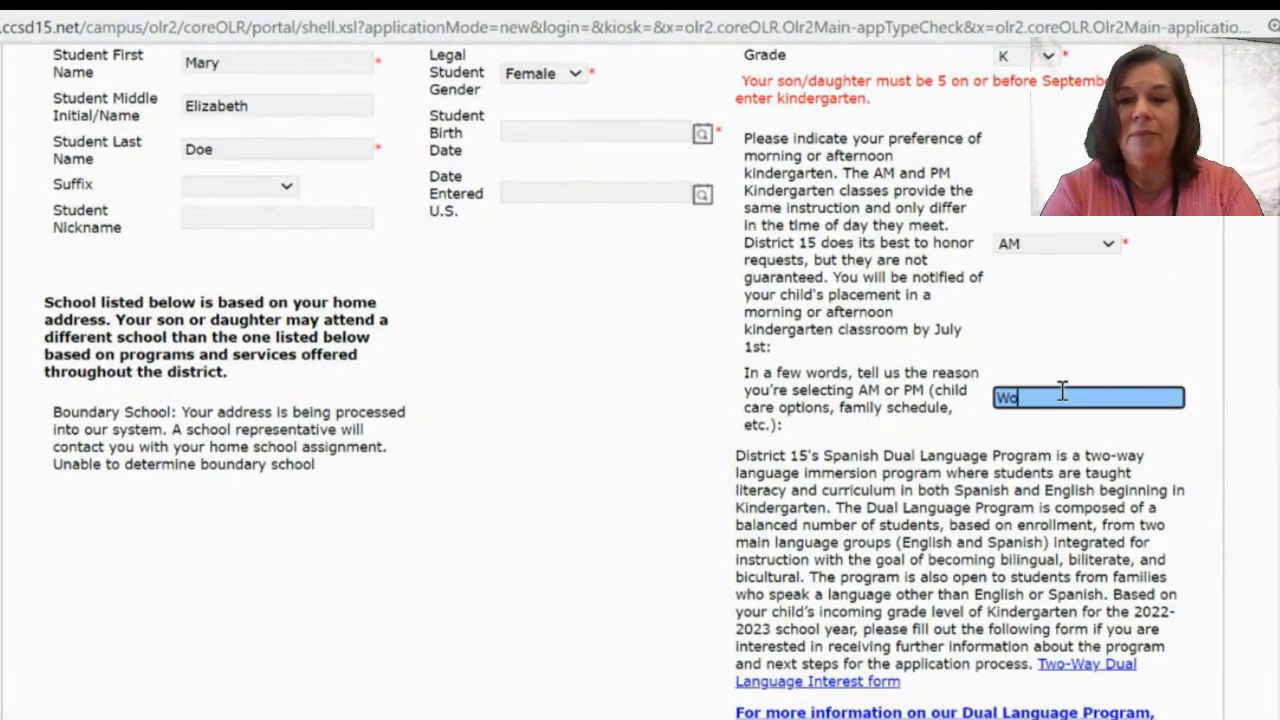
text(rk Schedule)
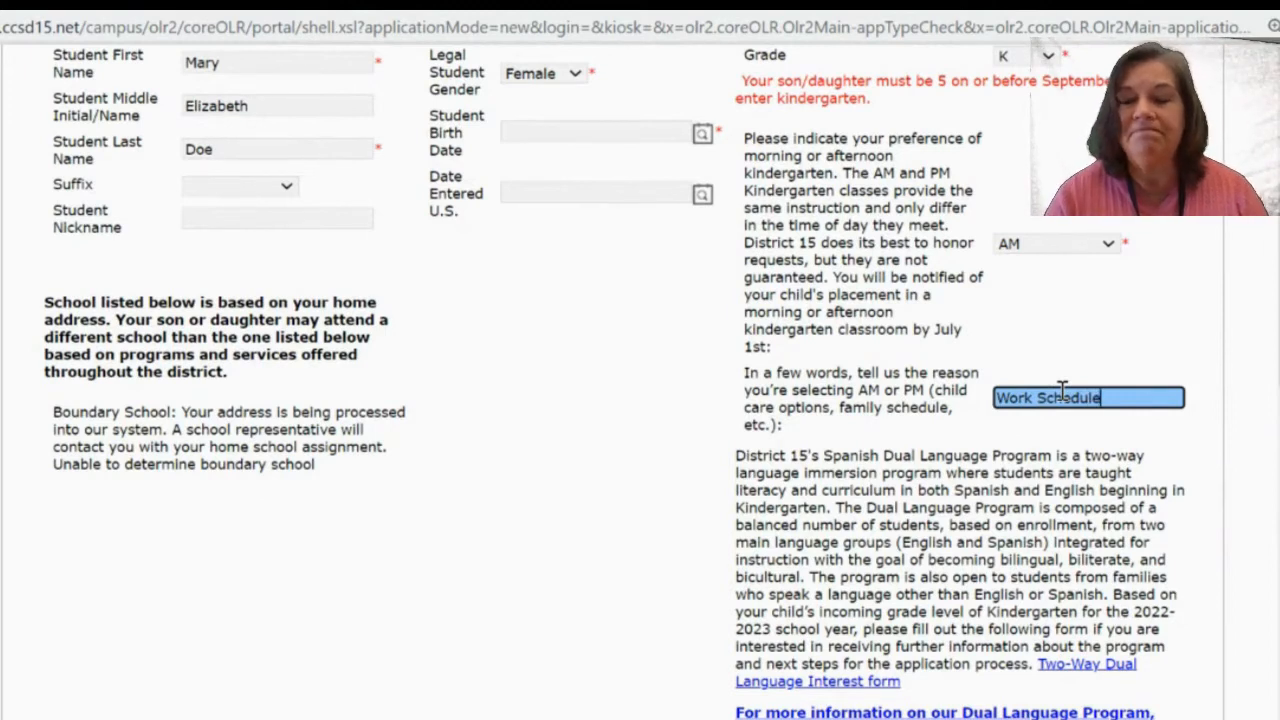
scroll(1121, 345, down, 1)
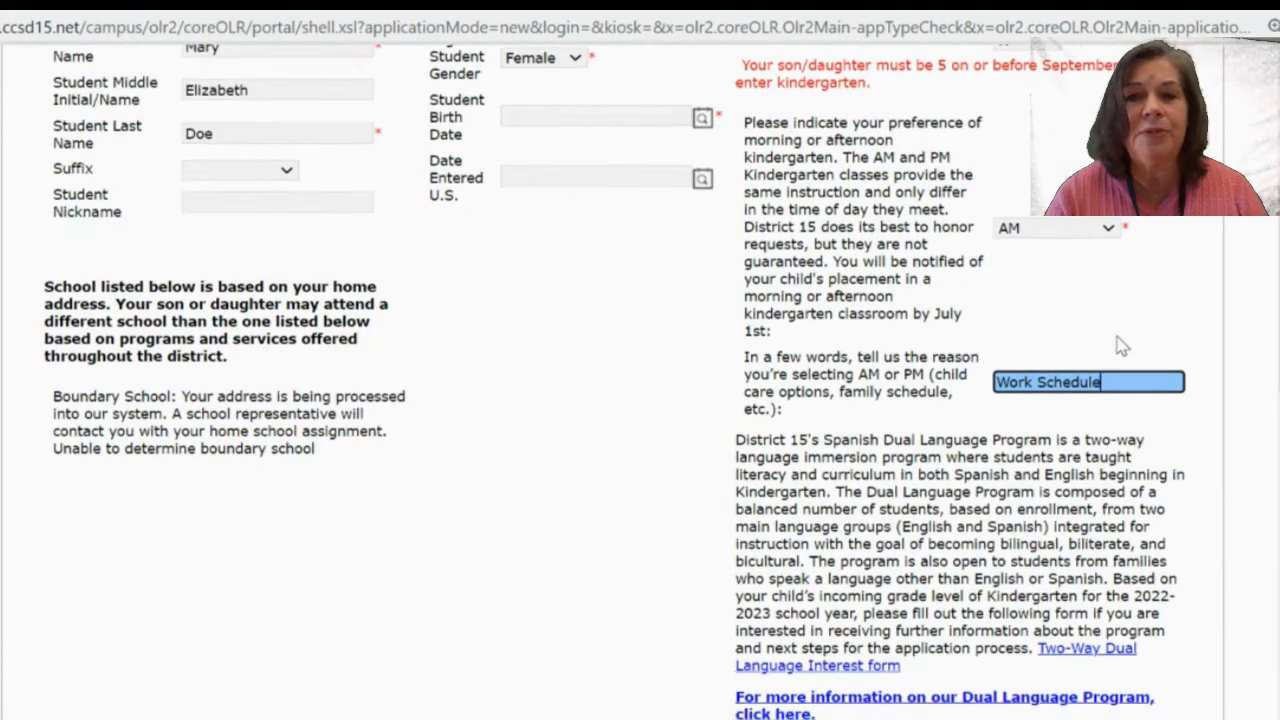
scroll(1121, 345, up, 1)
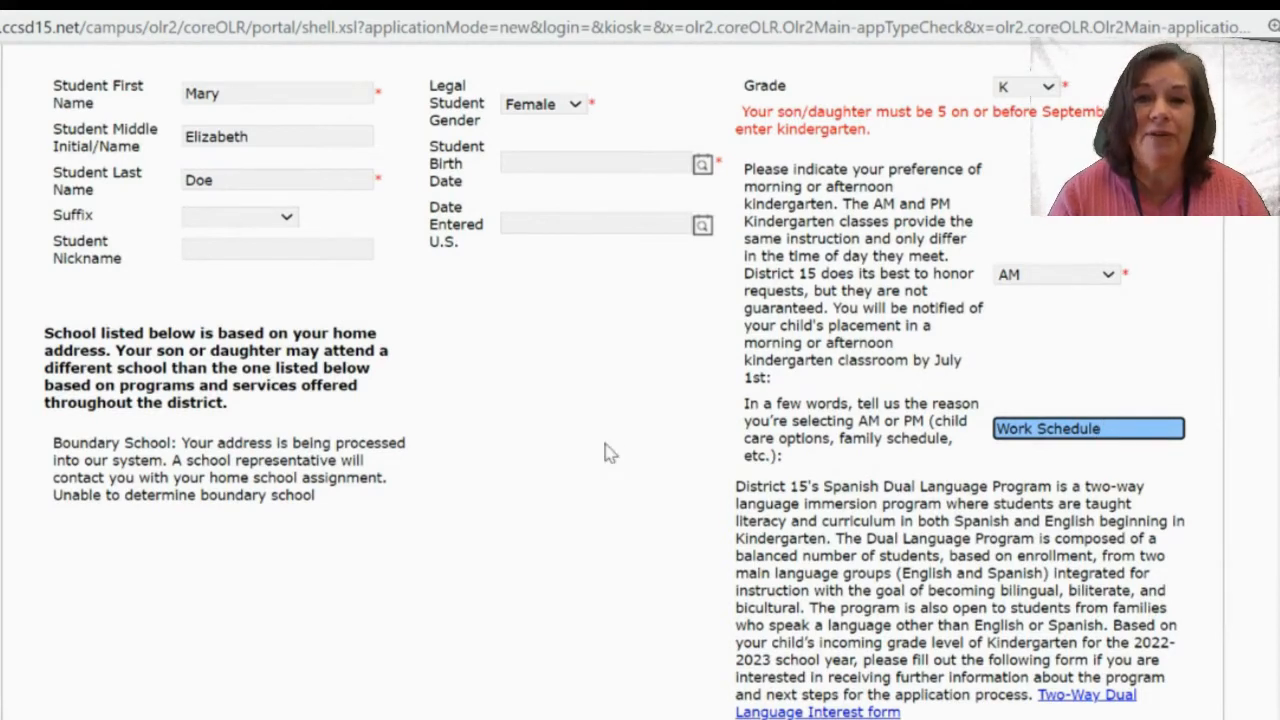
Set the student's birth date to 08/01/2017, leaving the boundary school shown as undetermined.
click(549, 161)
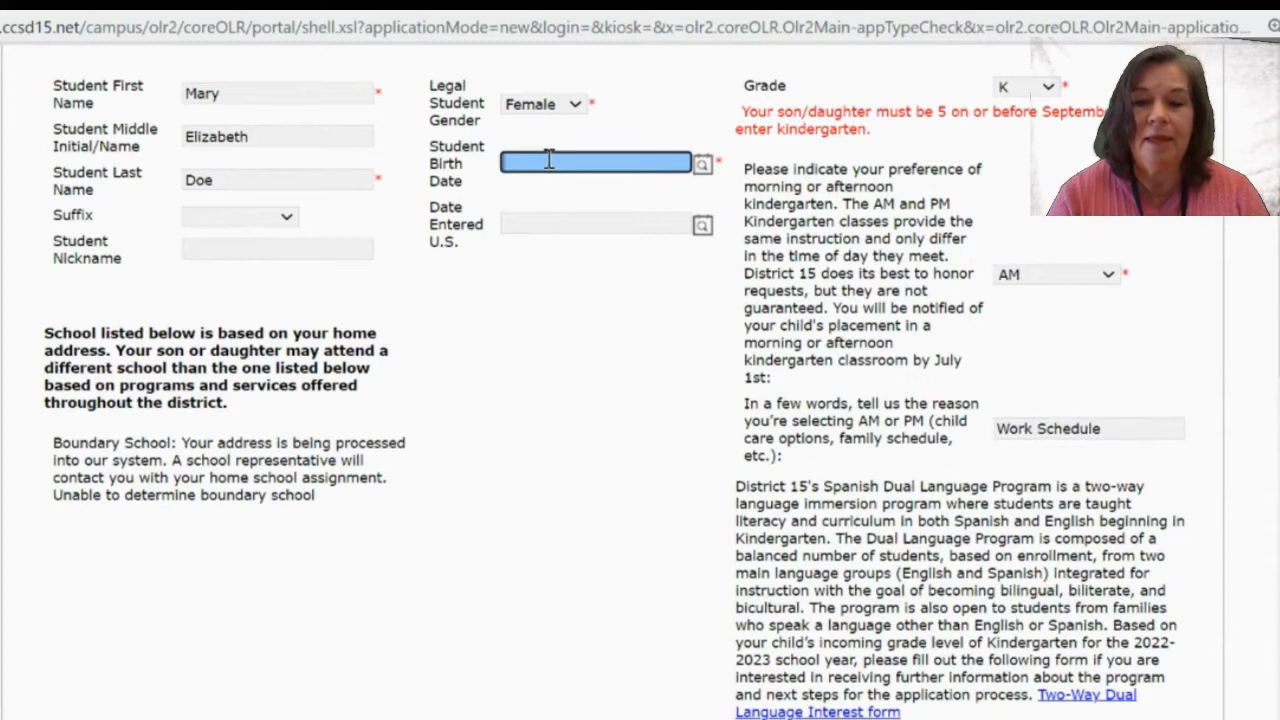
text(08/)
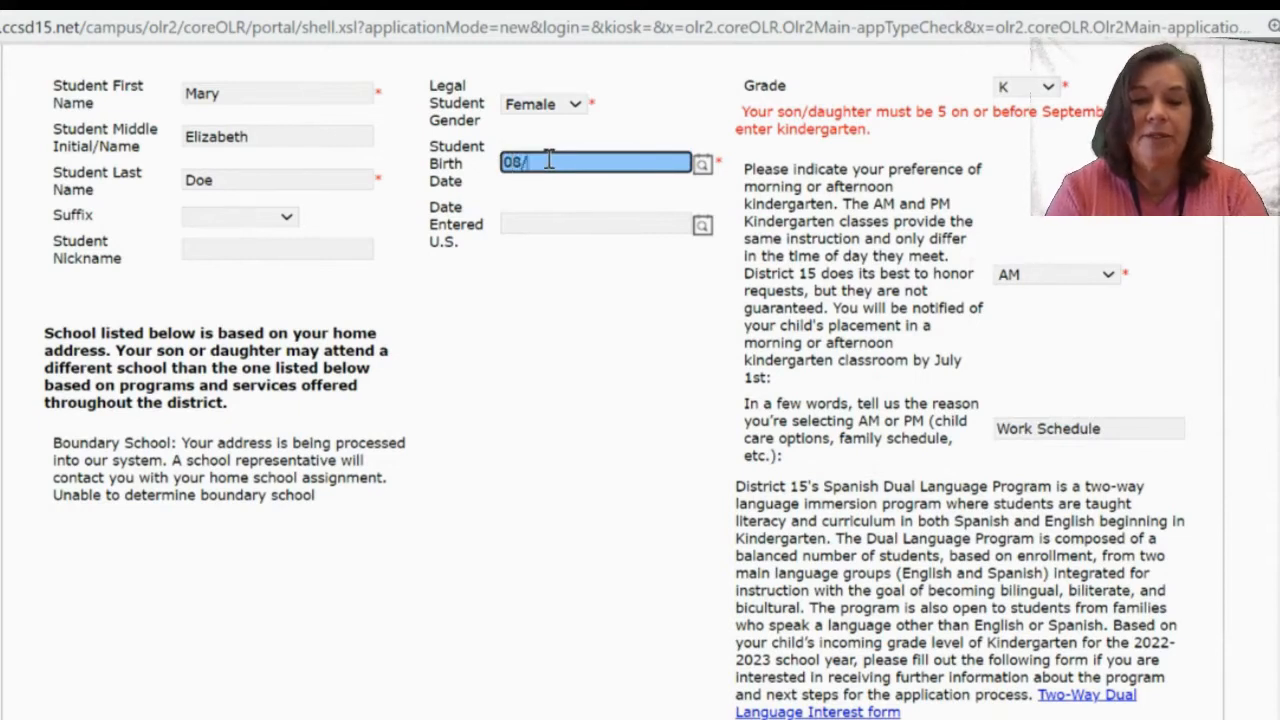
text(01/2017)
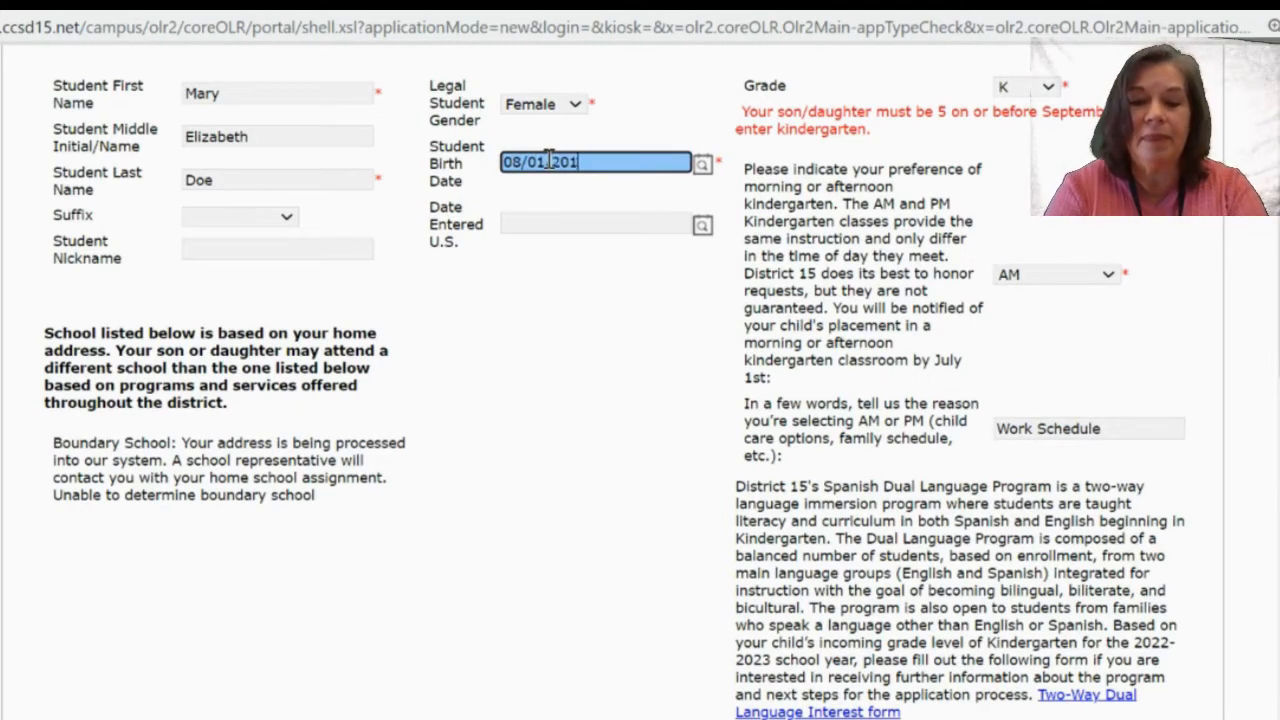
click(573, 295)
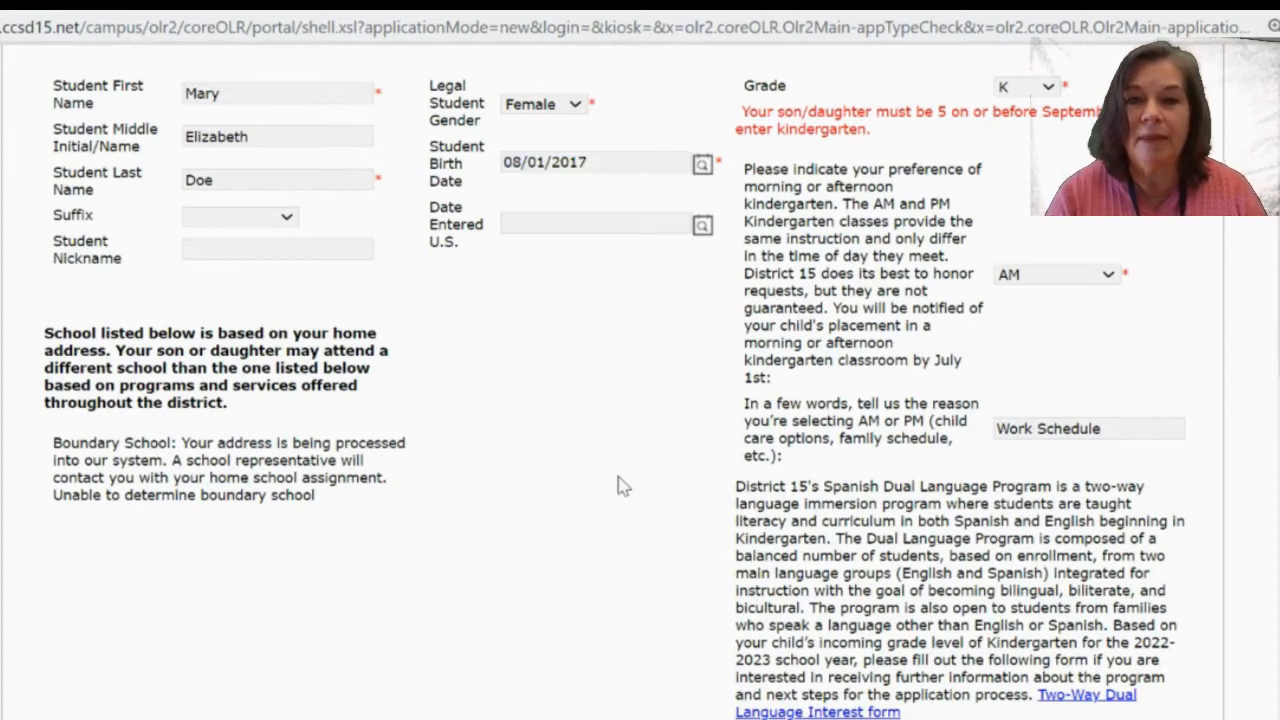
scroll(620, 486, down, 1)
scroll(620, 486, down, 1)
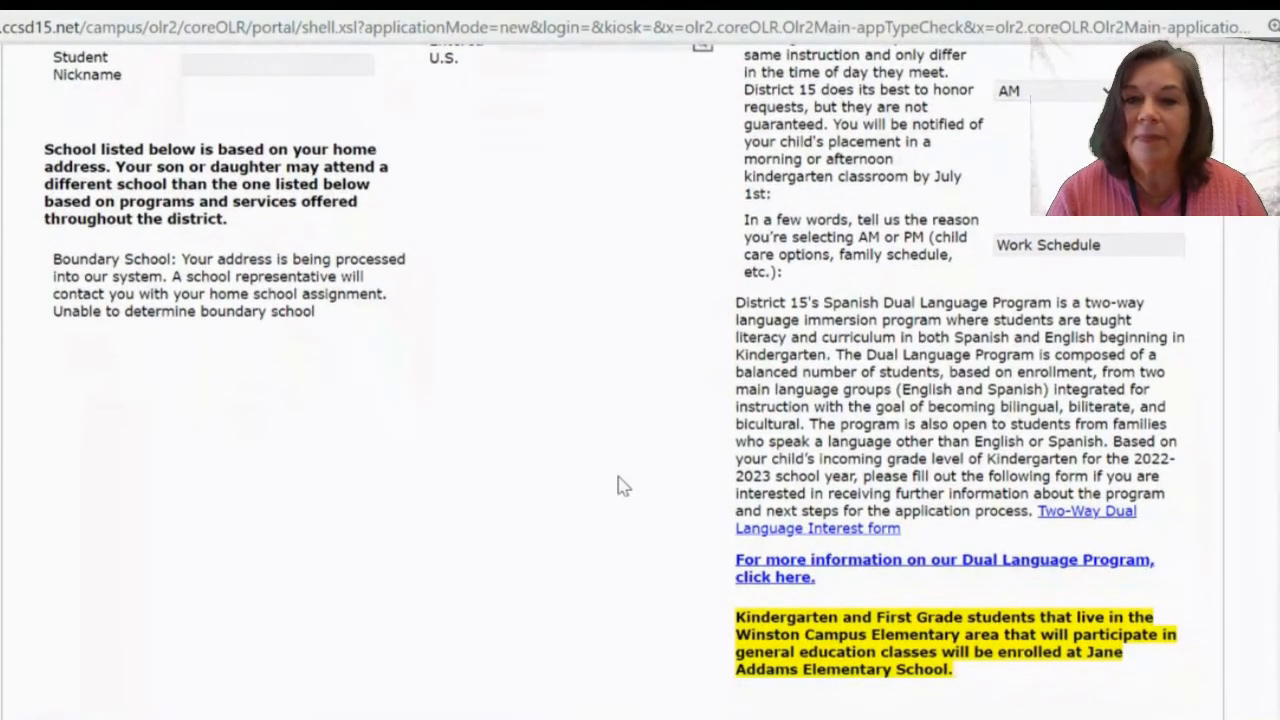
right_click(620, 486)
click(524, 244)
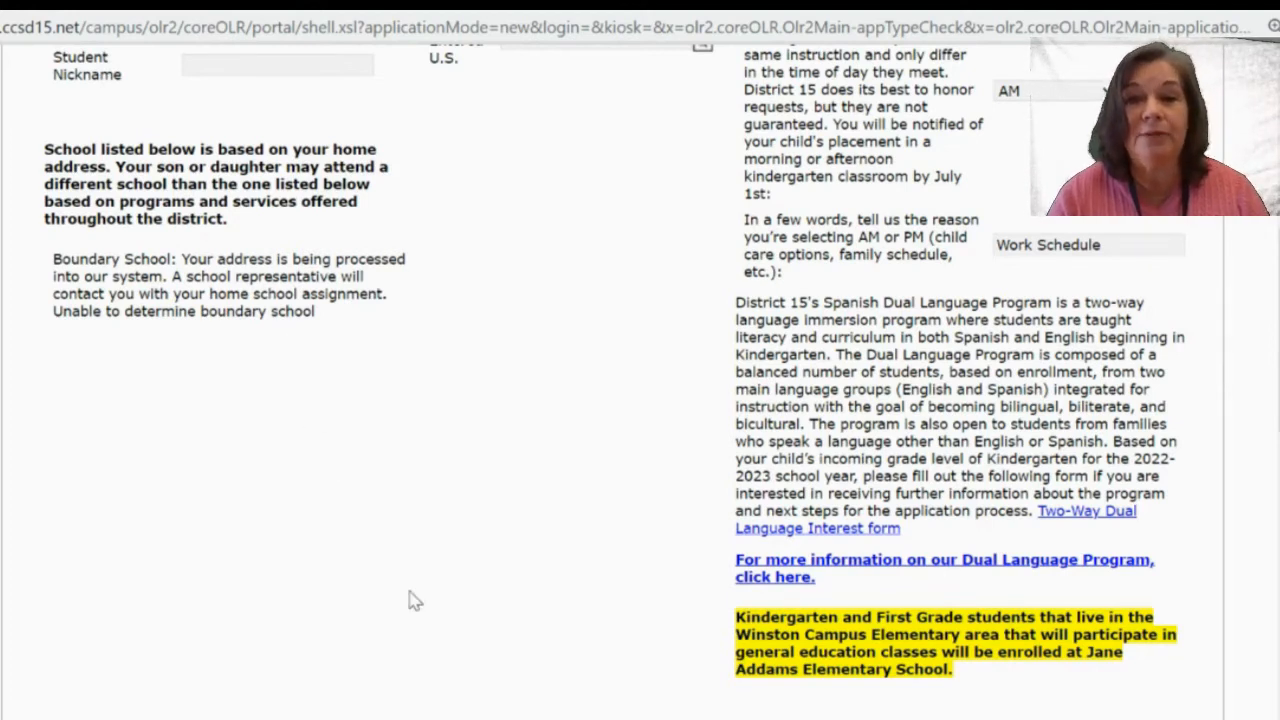
scroll(410, 590, down, 3)
scroll(451, 414, up, 2)
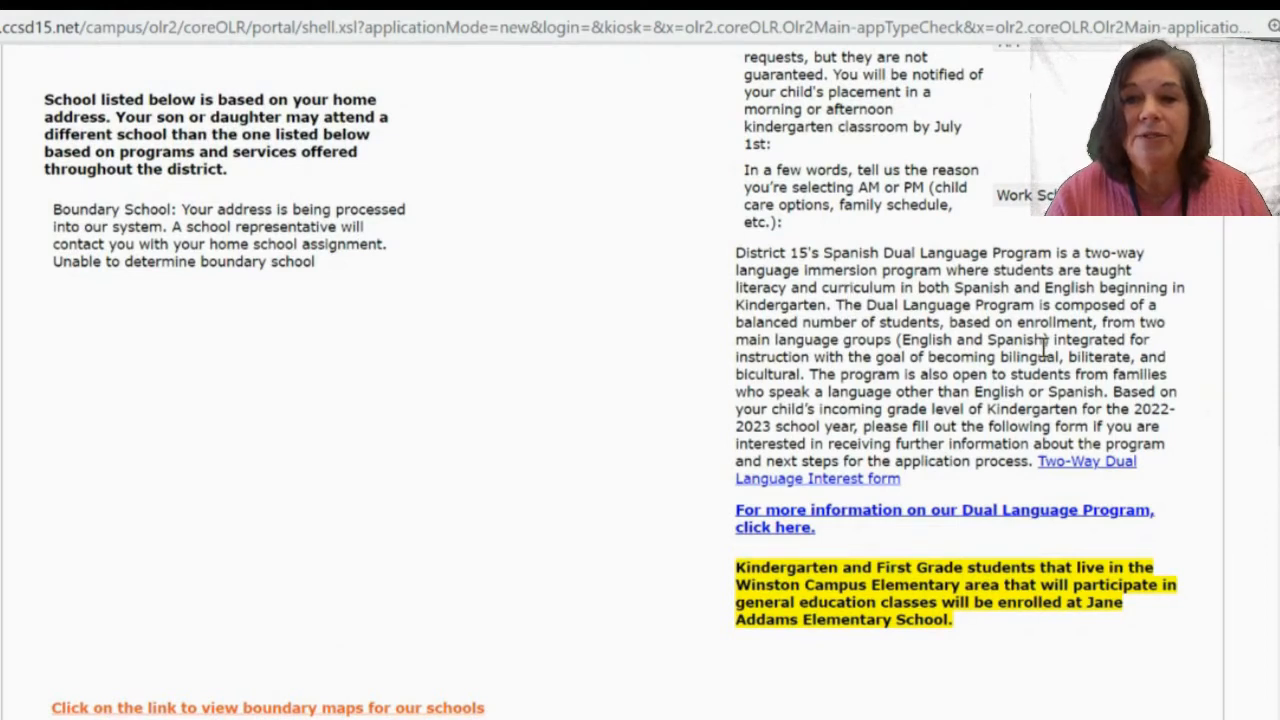
scroll(1213, 490, down, 1)
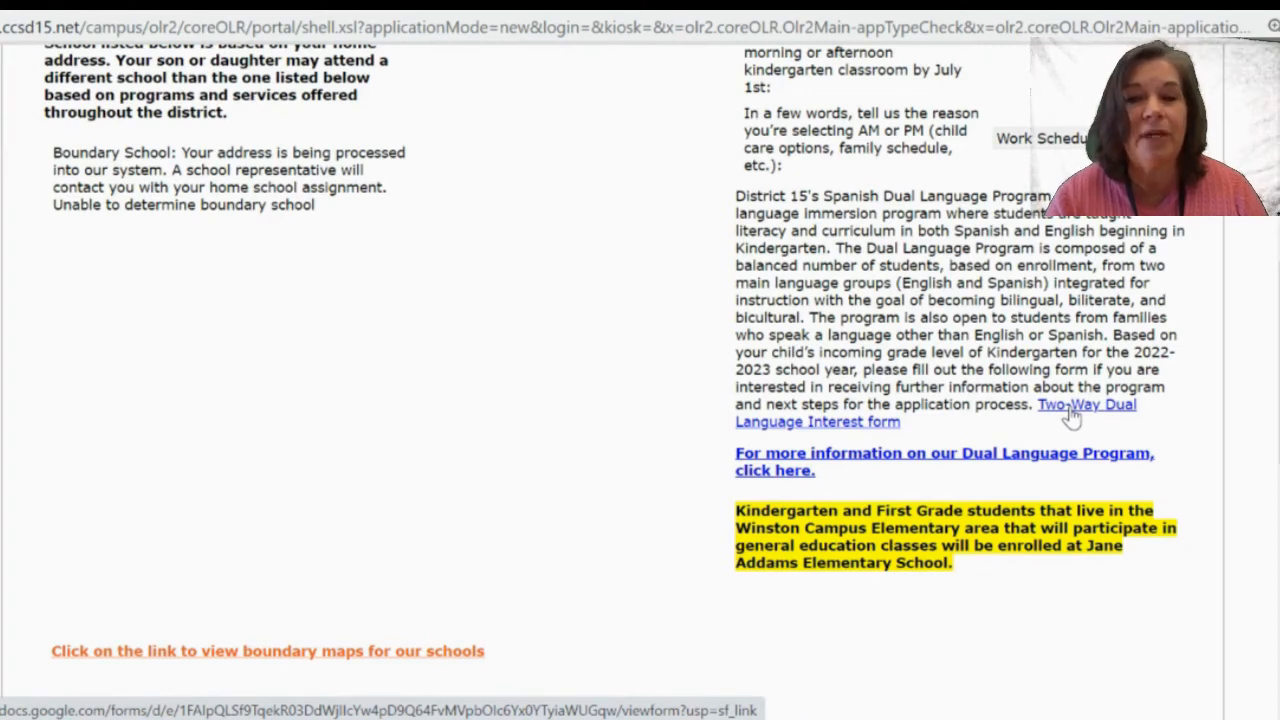
scroll(943, 634, down, 2)
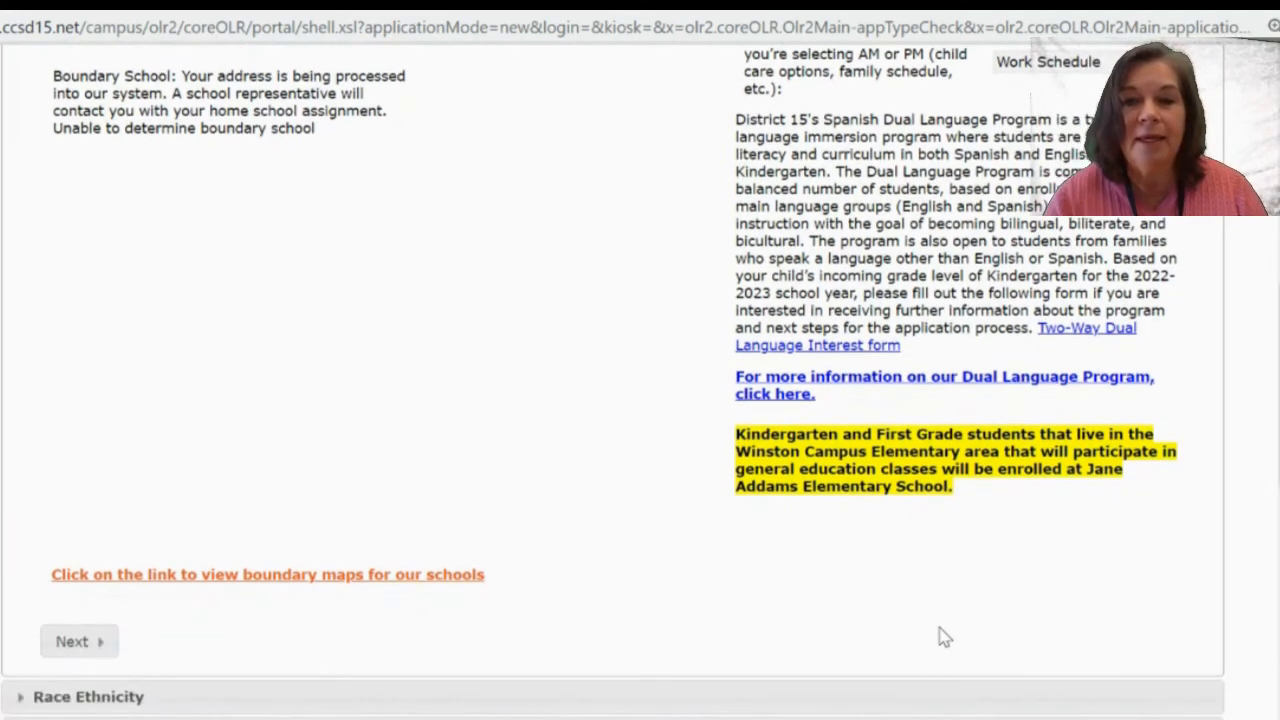
scroll(943, 636, down, 1)
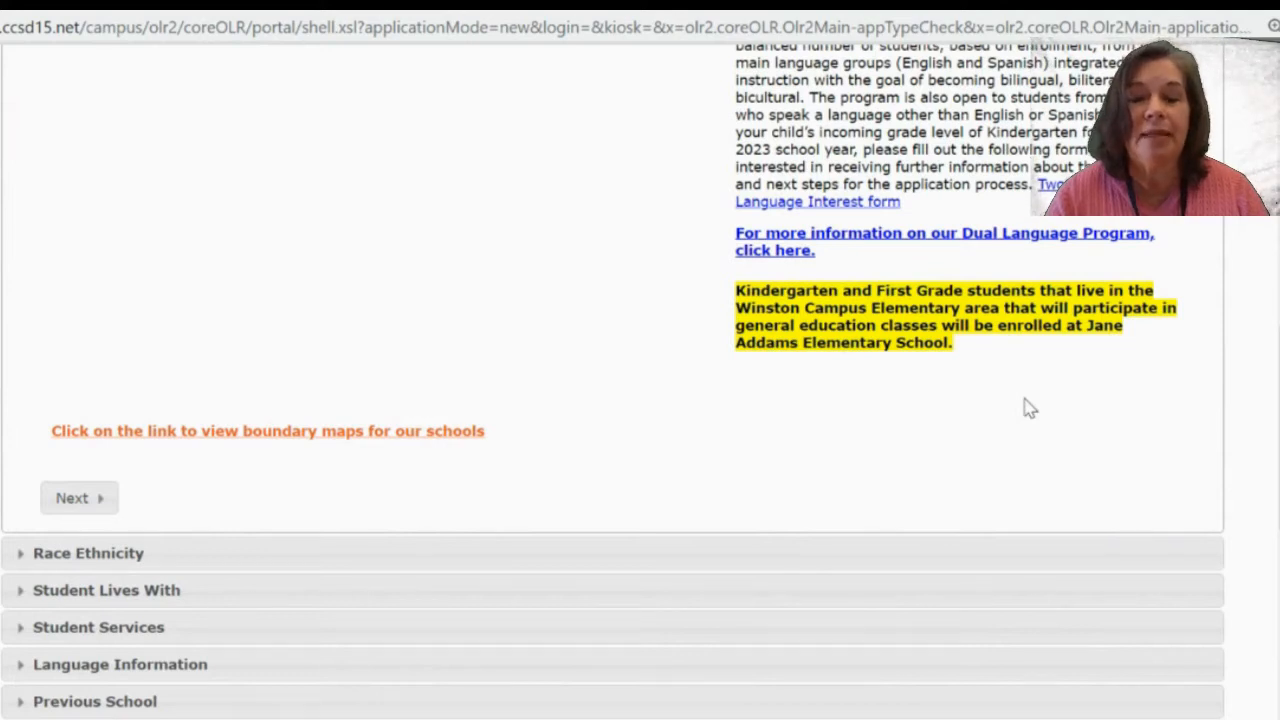
scroll(895, 372, down, 1)
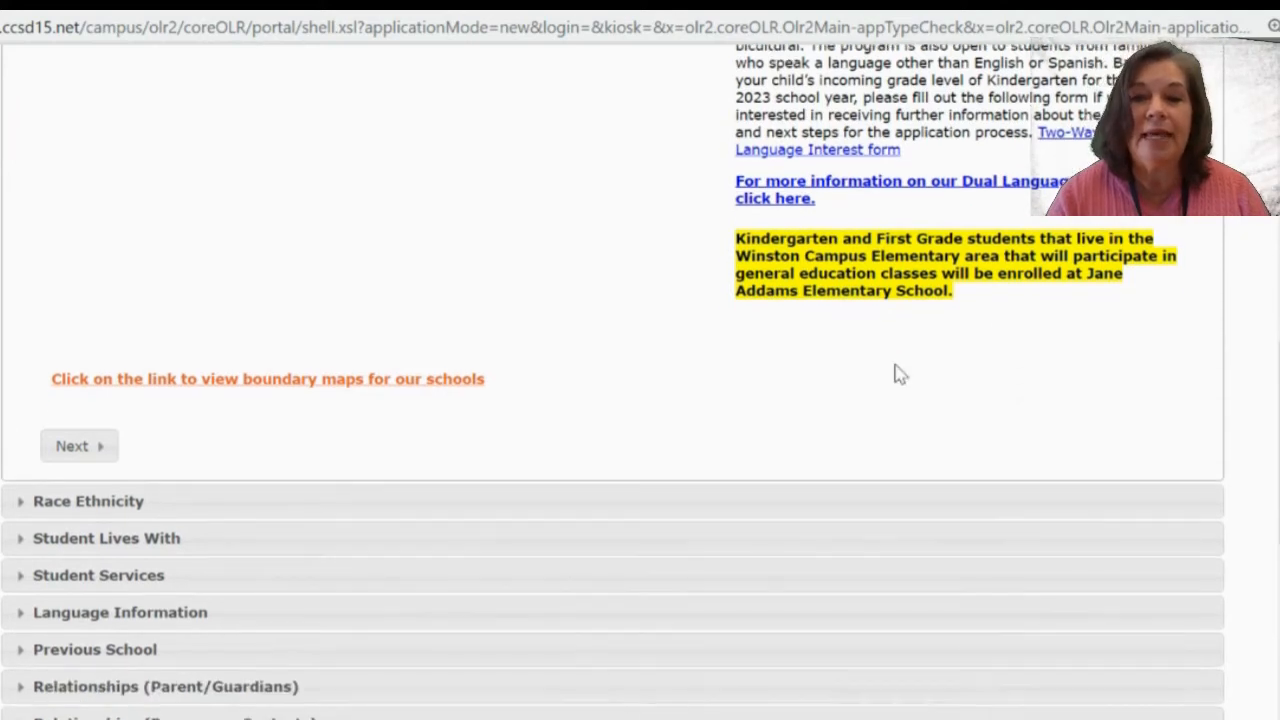
scroll(897, 372, up, 2)
scroll(897, 372, up, 2)
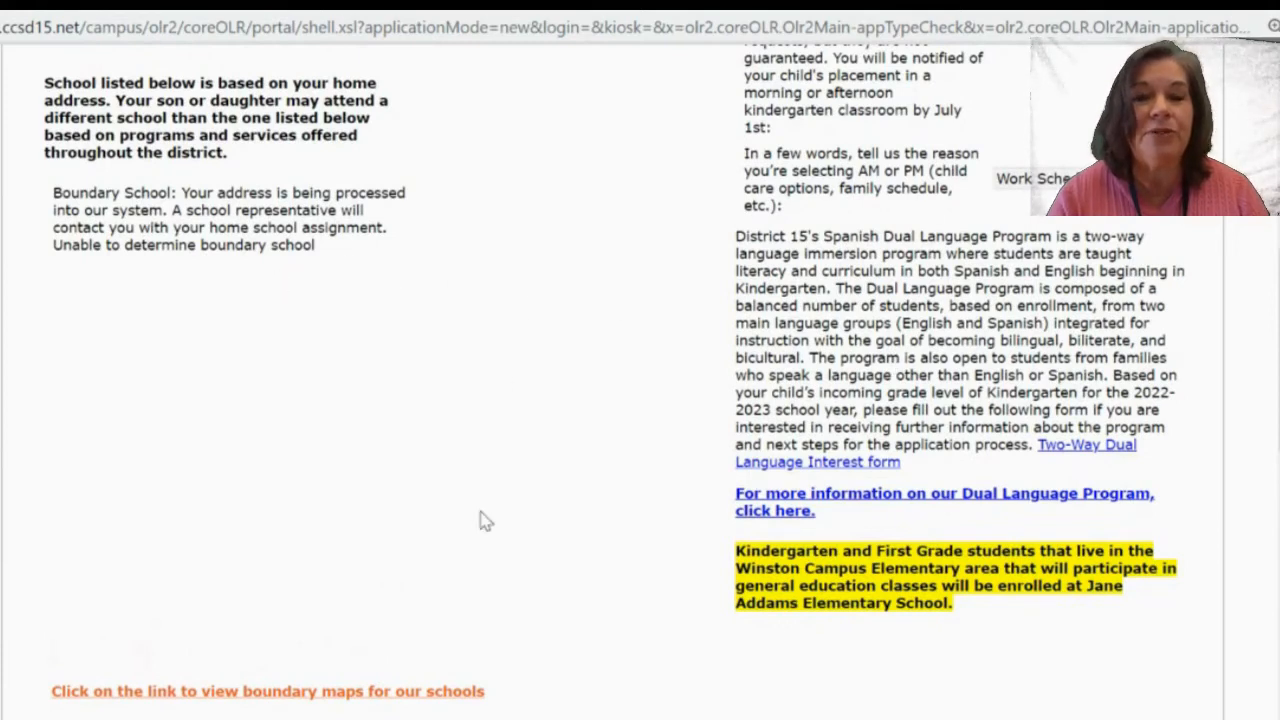
scroll(480, 520, down, 2)
scroll(480, 520, down, 2)
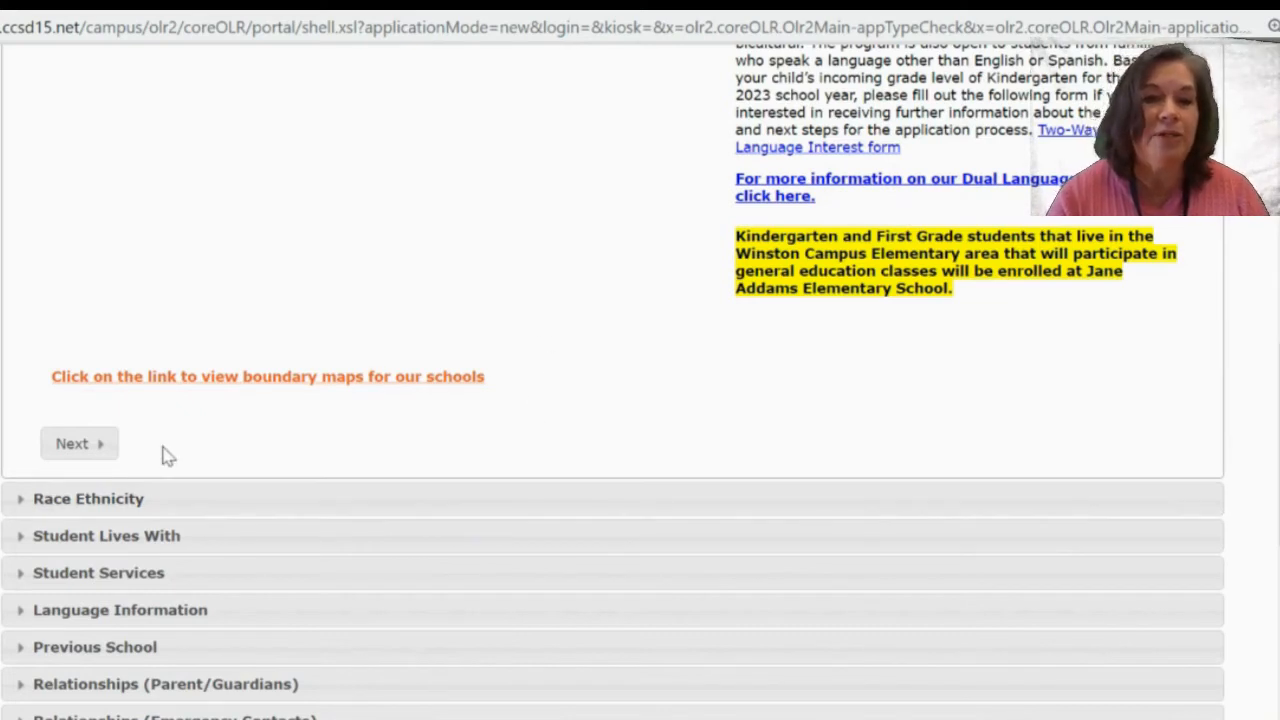
click(88, 447)
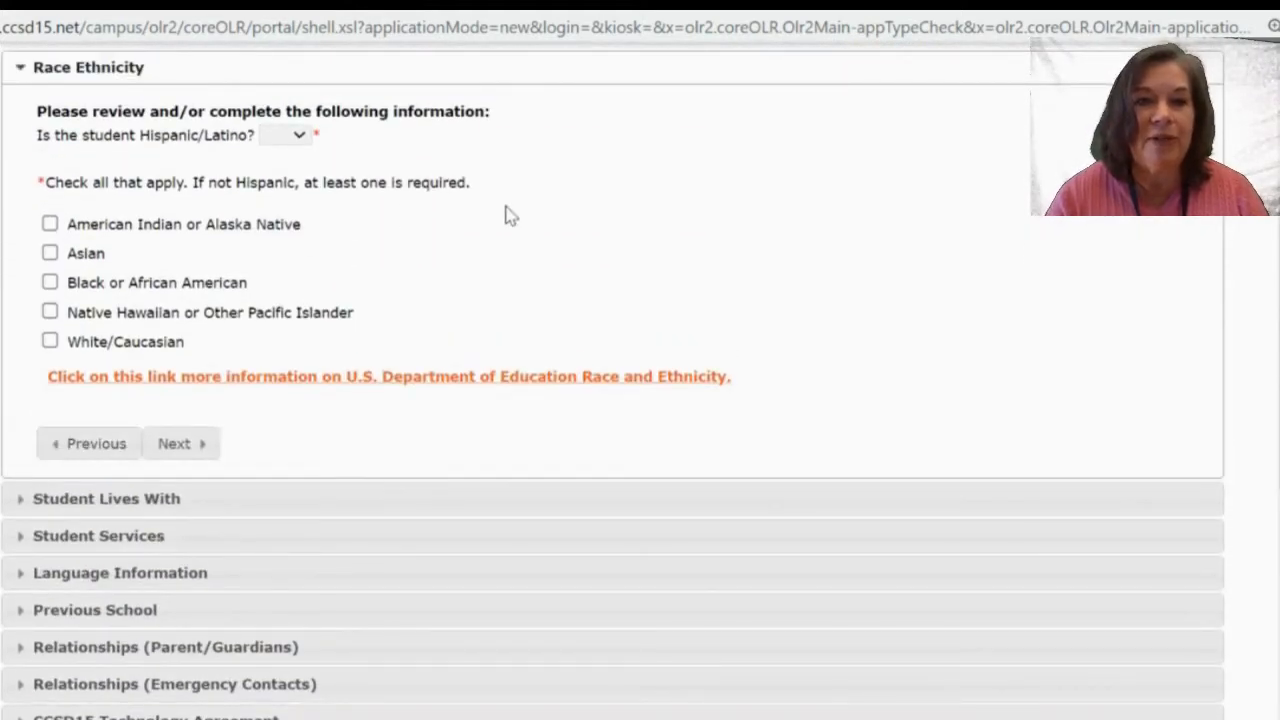
Answer No to Hispanic/Latino, check White/Caucasian, and continue to Student Lives With.
click(300, 139)
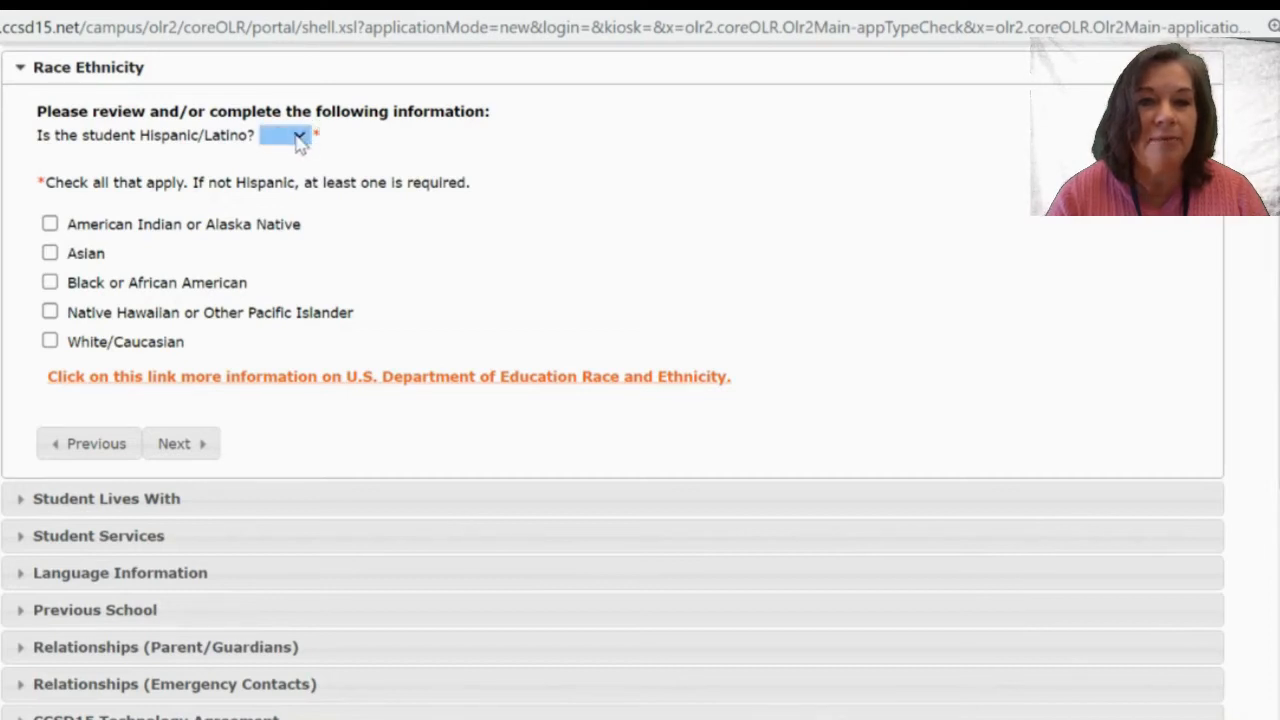
click(298, 135)
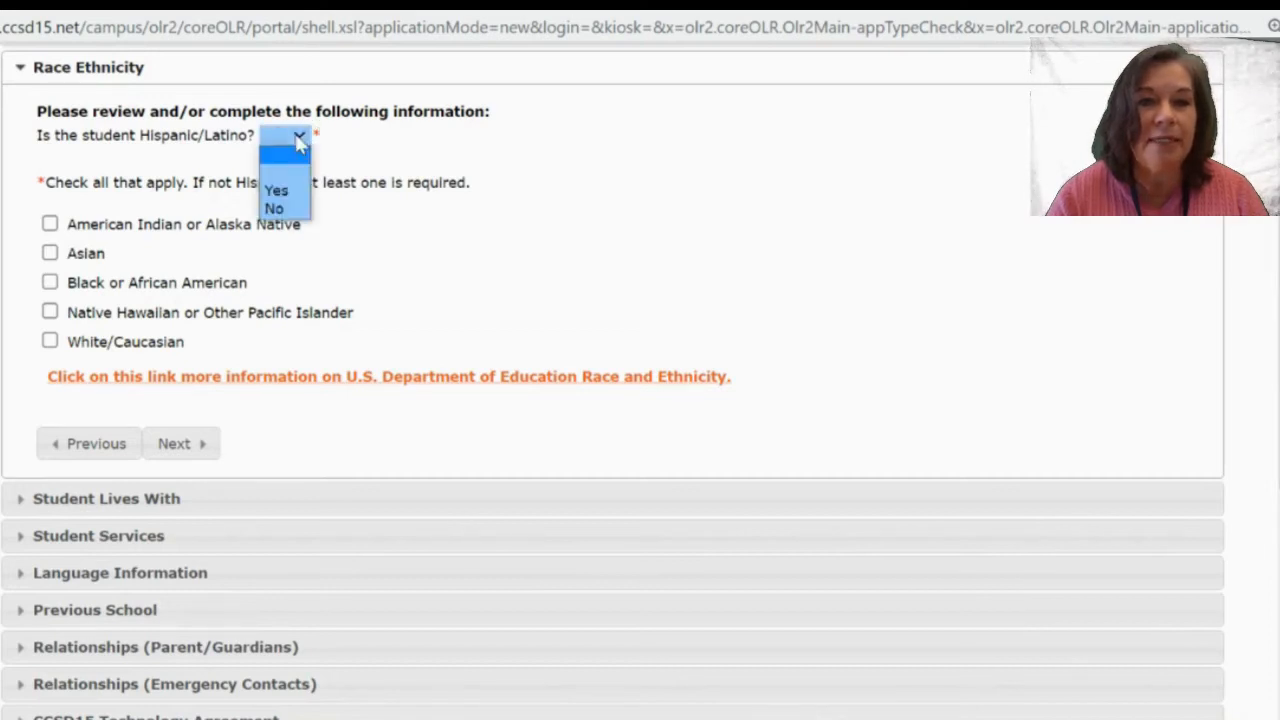
click(283, 211)
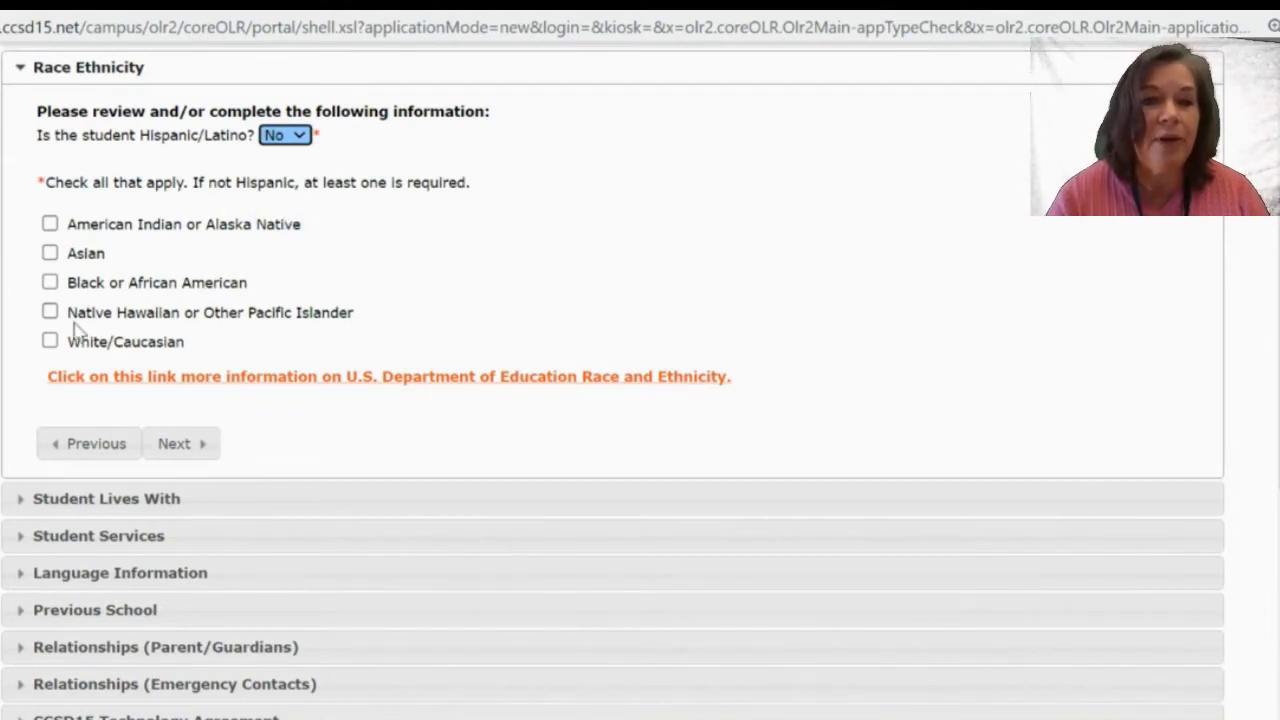
click(51, 346)
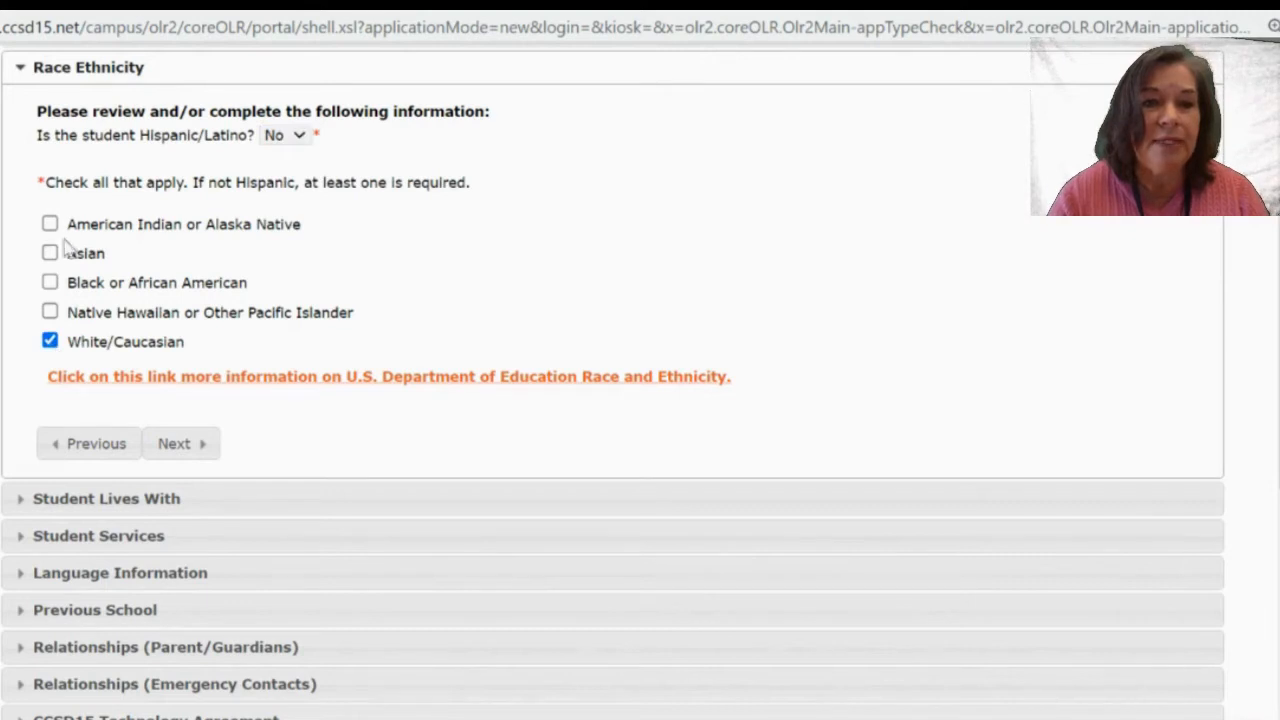
click(180, 444)
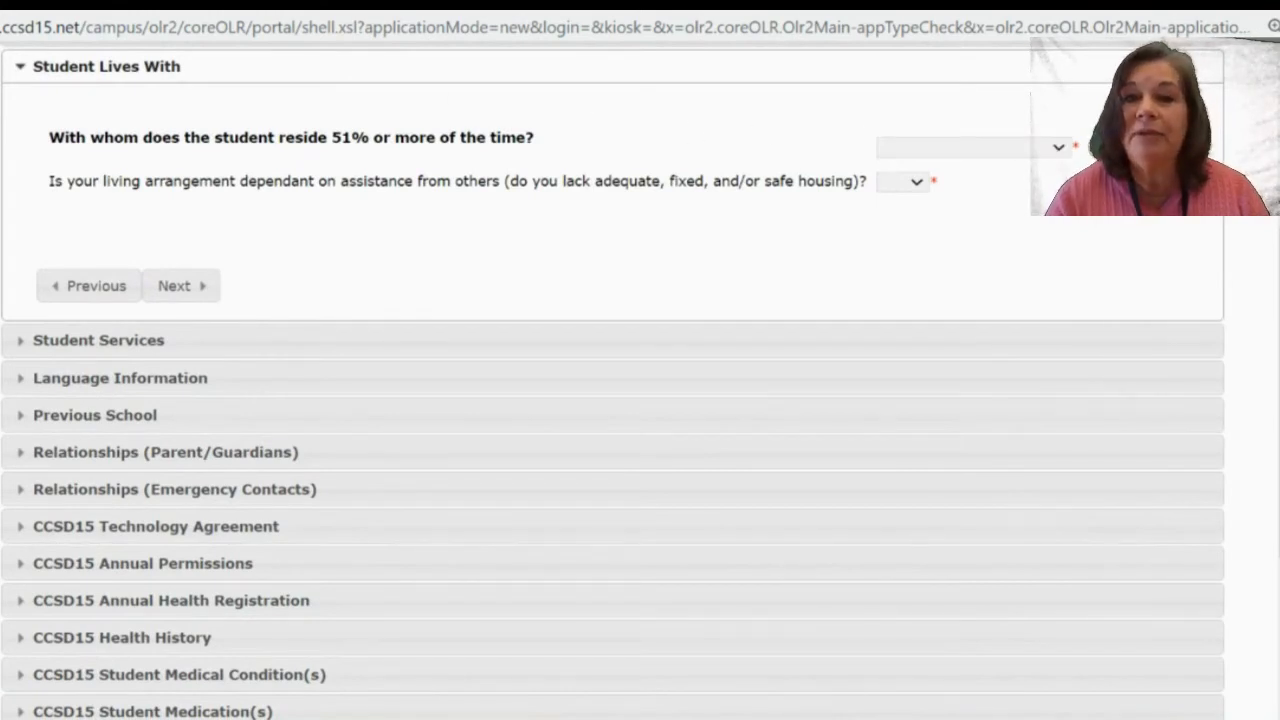
Set Student Lives With to Both Parents and housing assistance to No, then continue.
click(1060, 152)
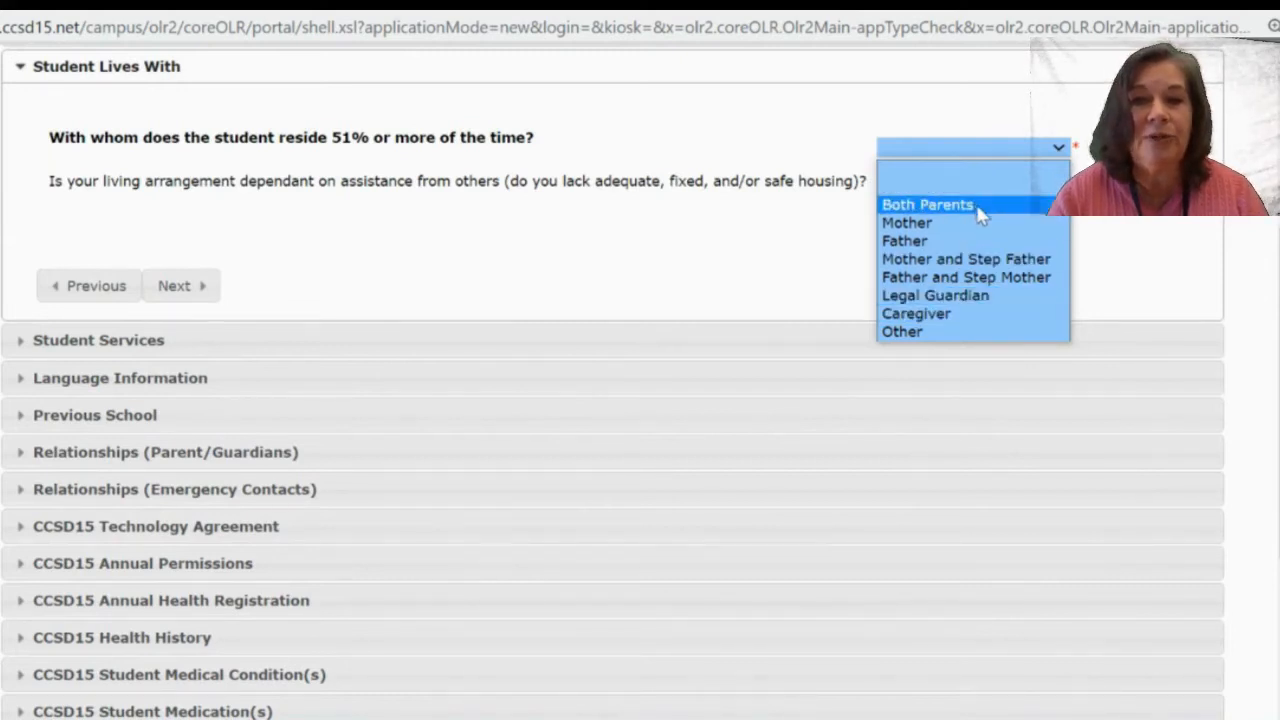
click(980, 210)
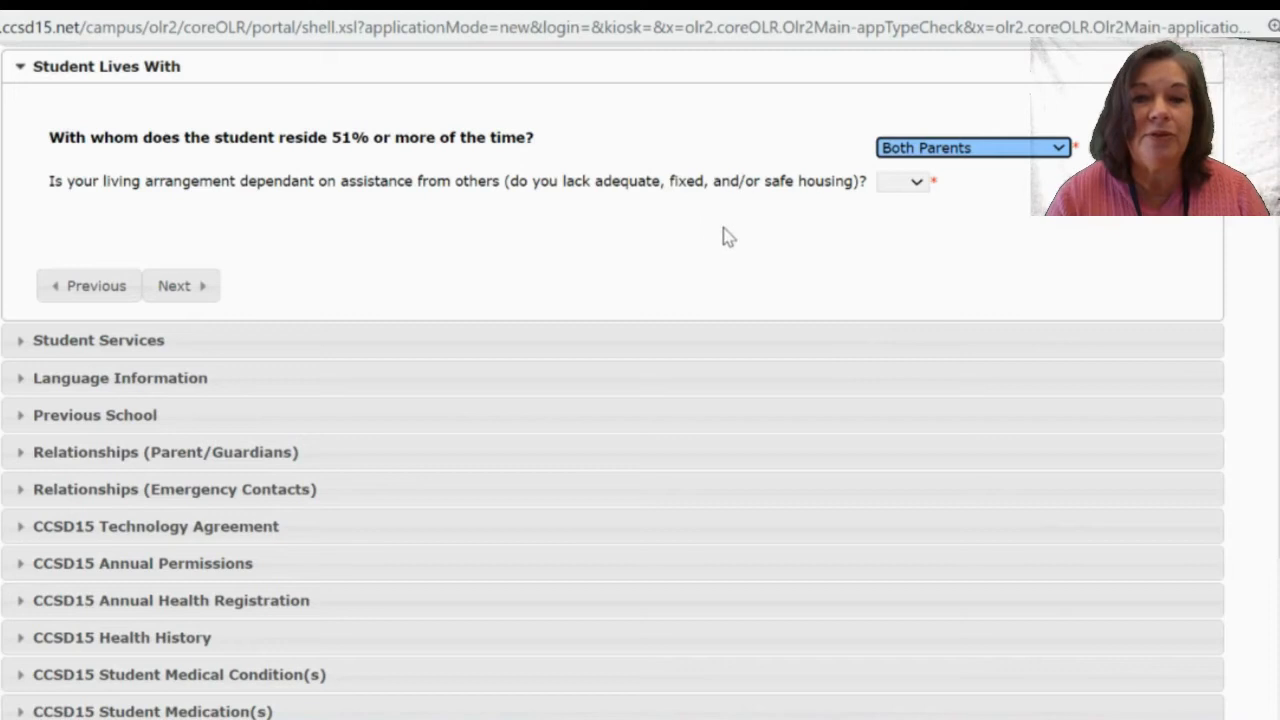
click(916, 183)
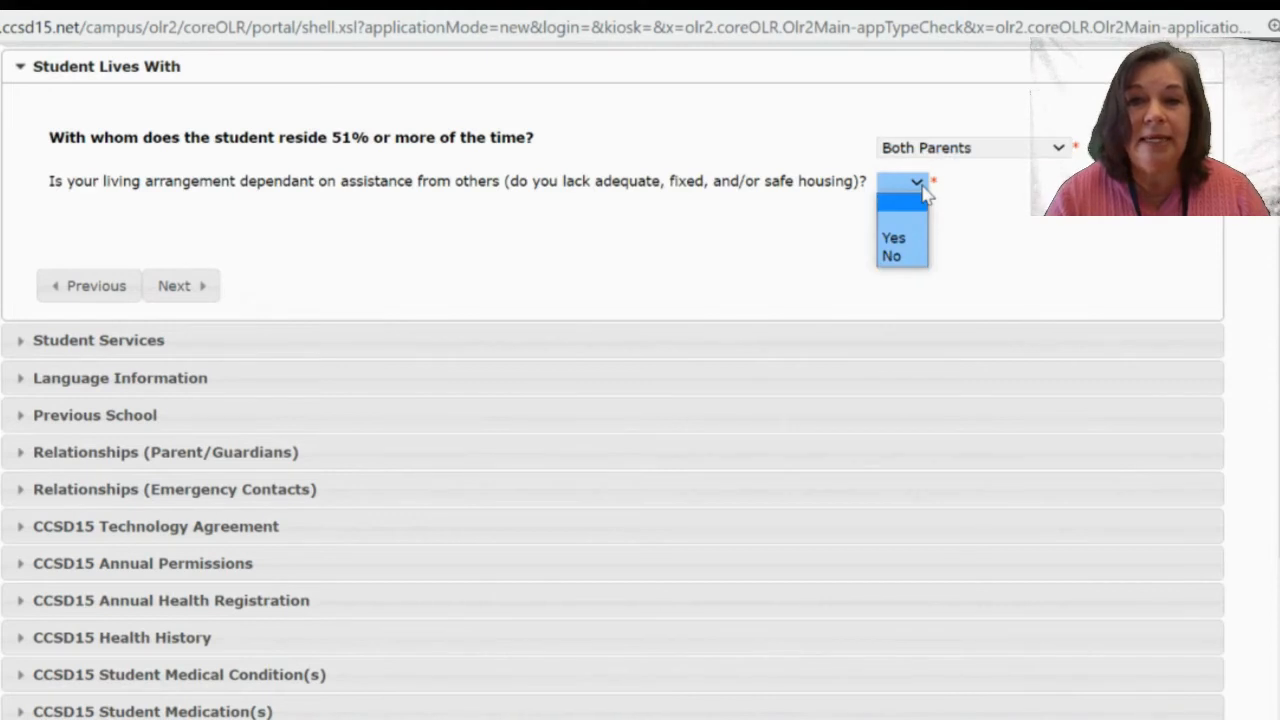
click(900, 253)
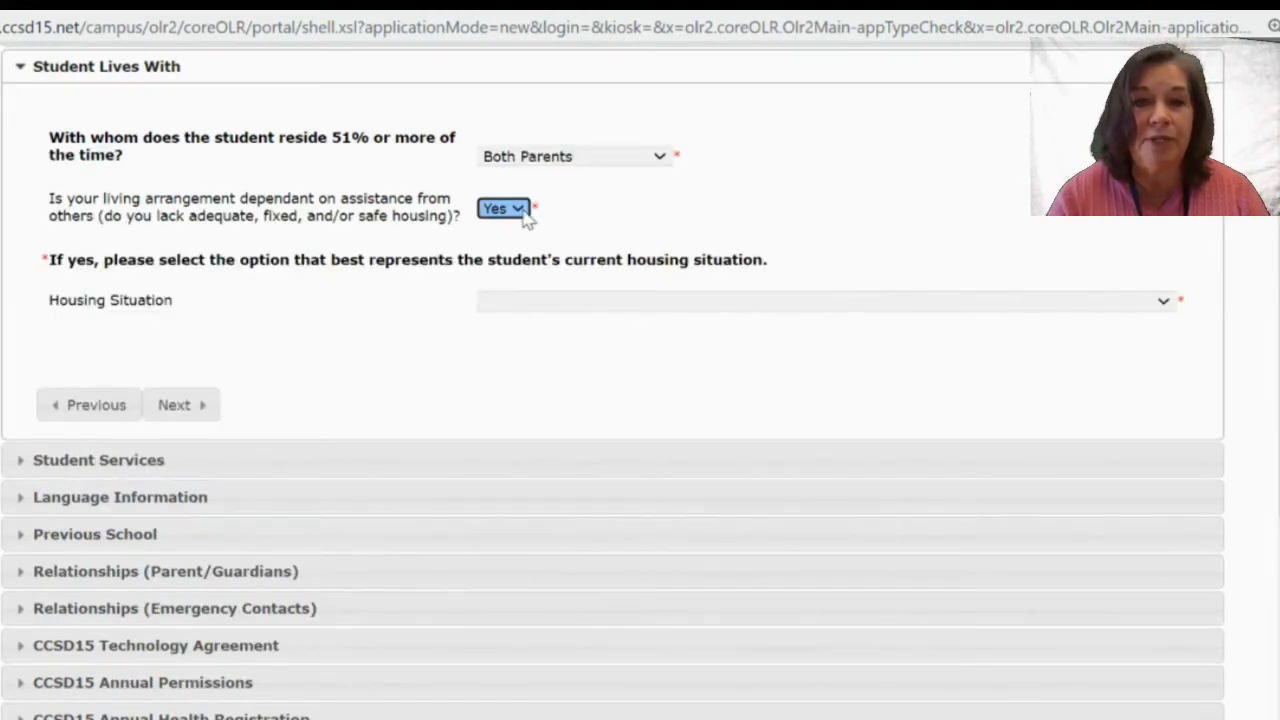
click(555, 284)
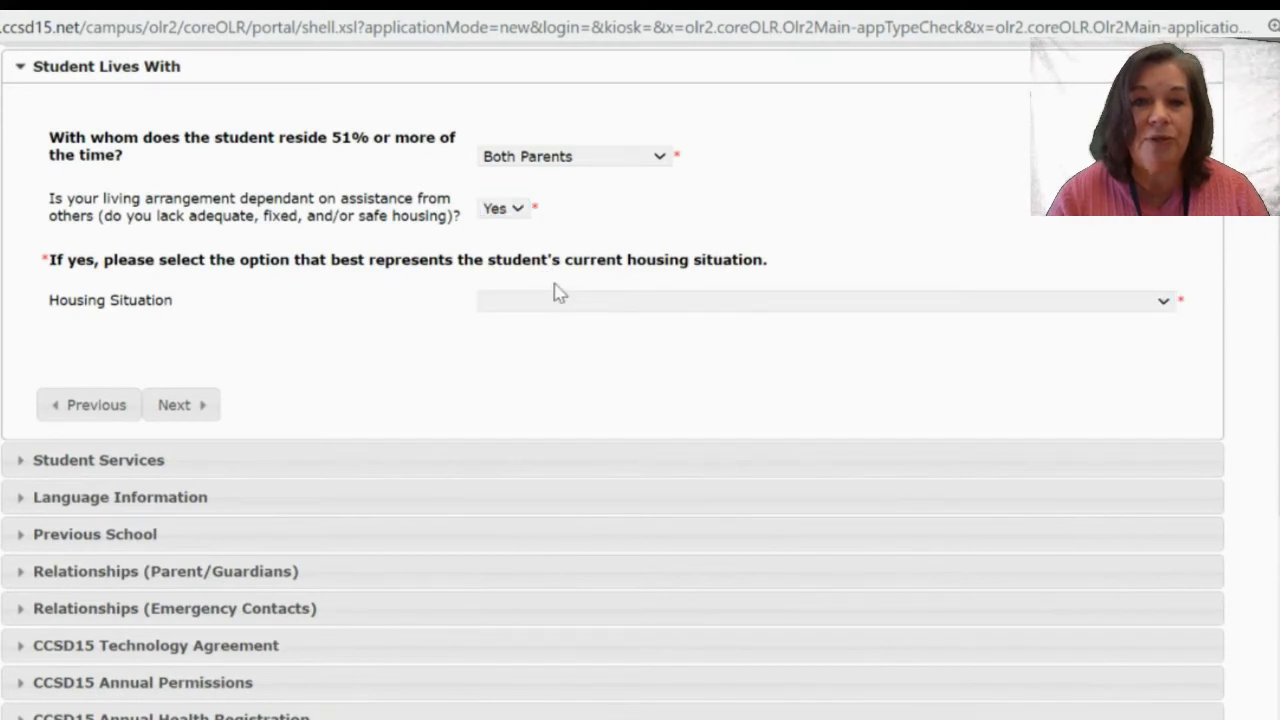
click(531, 303)
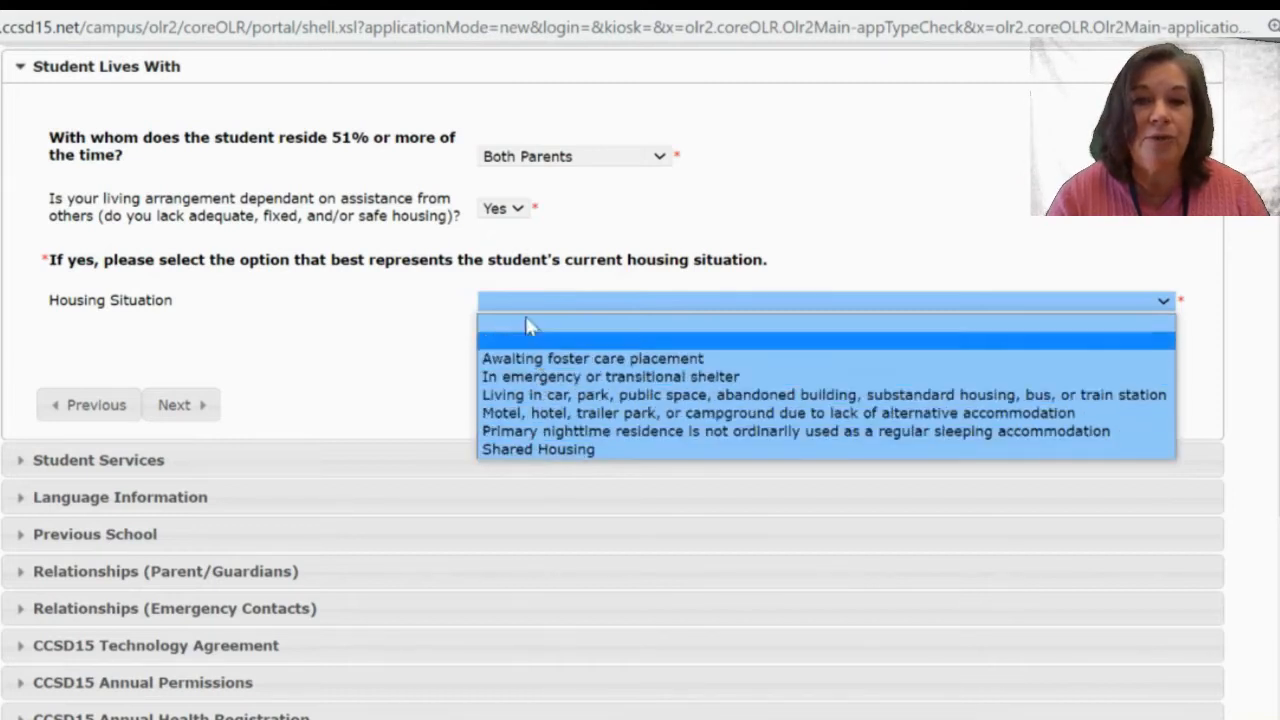
click(548, 236)
click(515, 208)
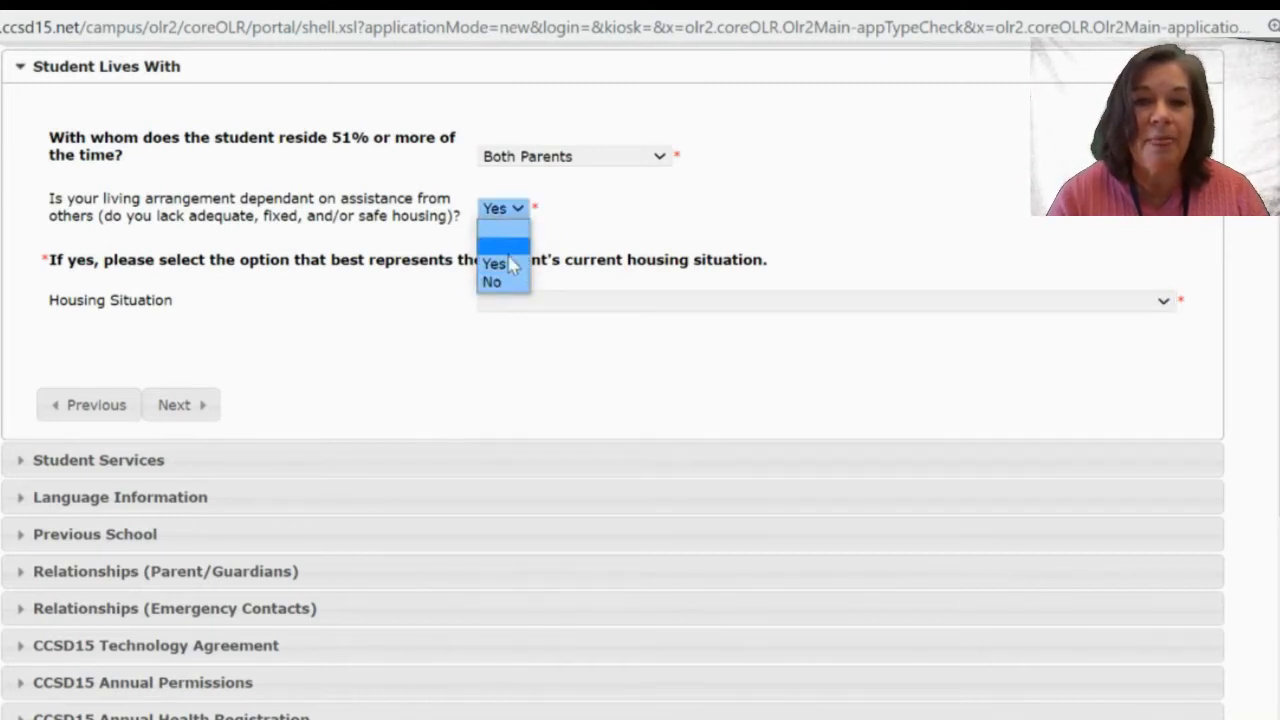
click(492, 282)
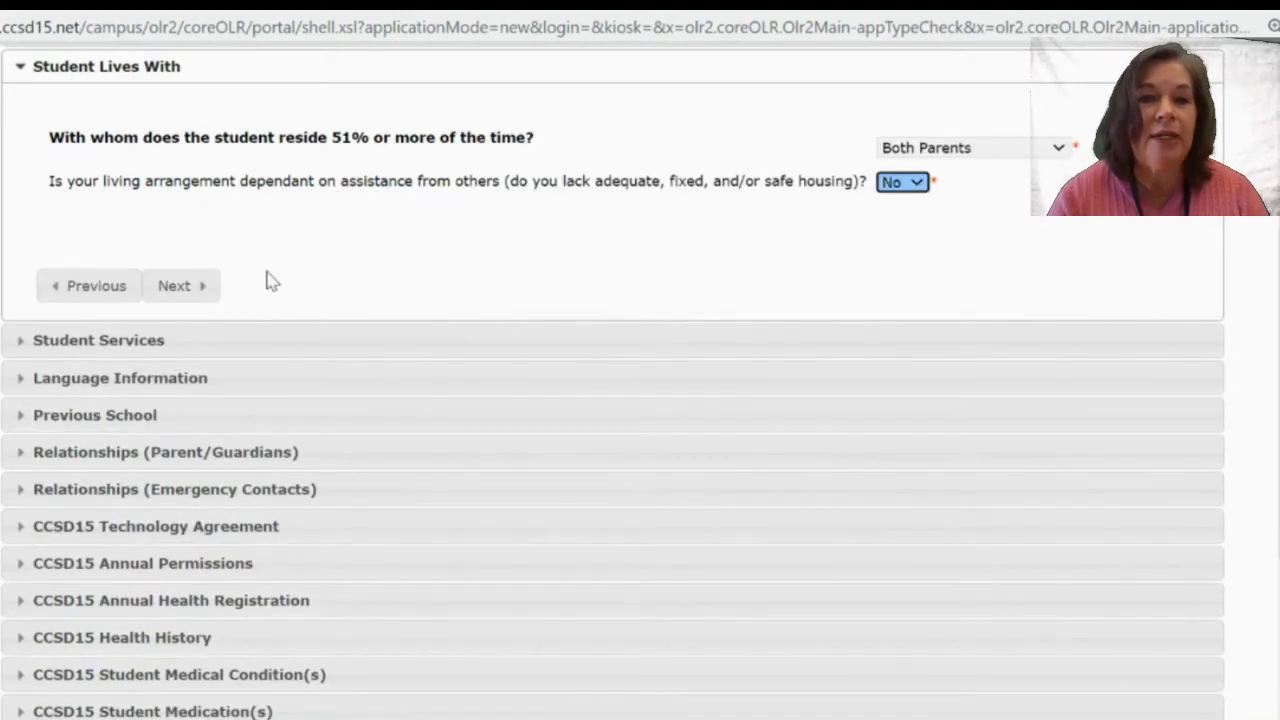
click(188, 290)
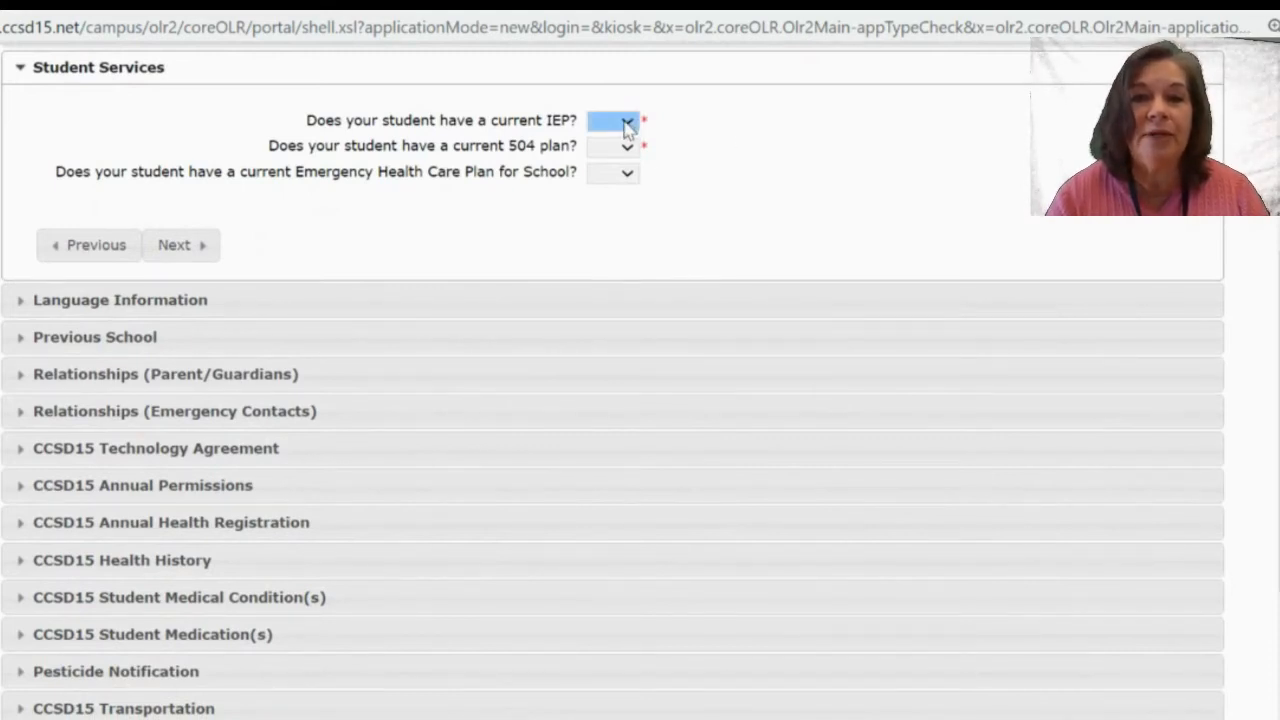
Answer No for current IEP, 504 plan and emergency health care plan, then continue.
click(626, 122)
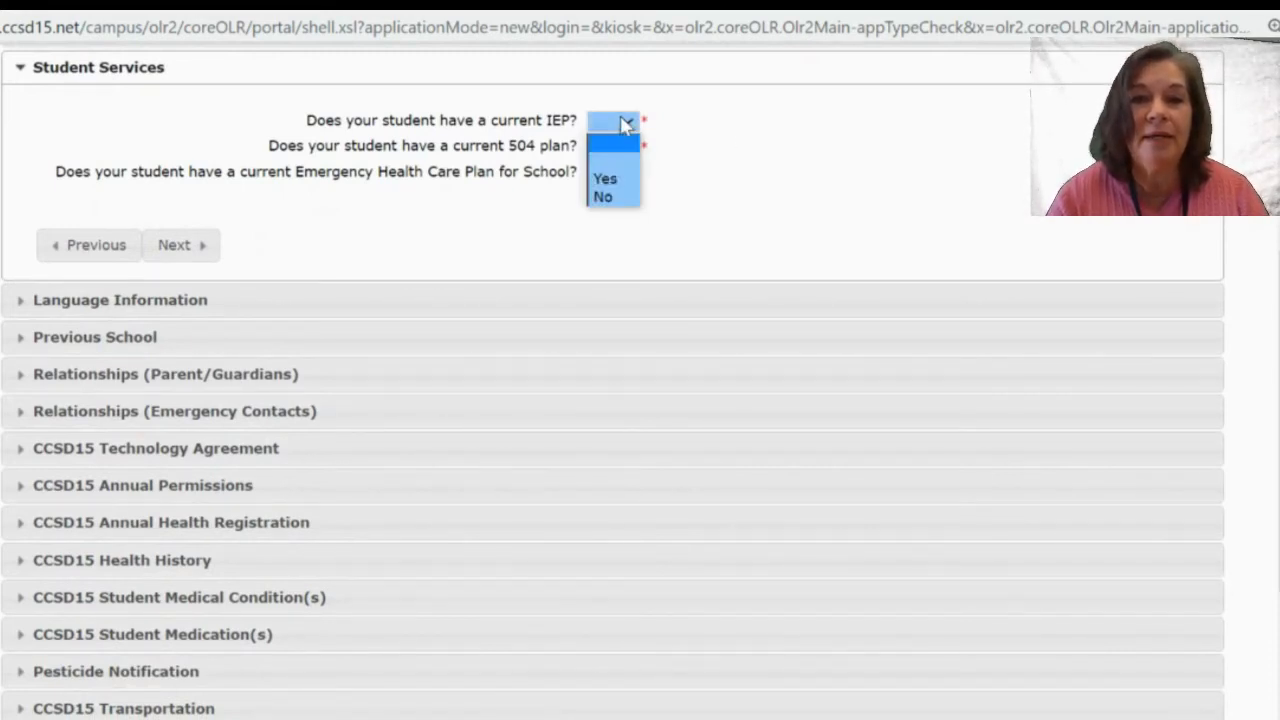
click(608, 198)
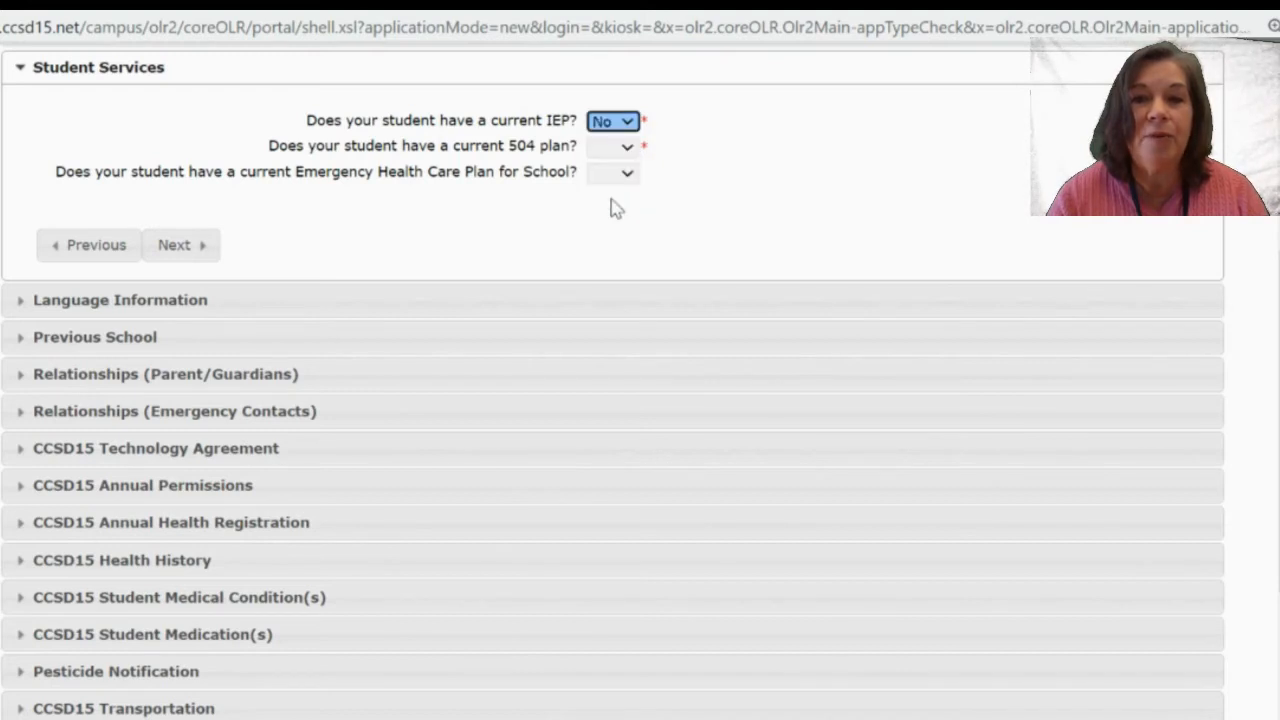
click(626, 151)
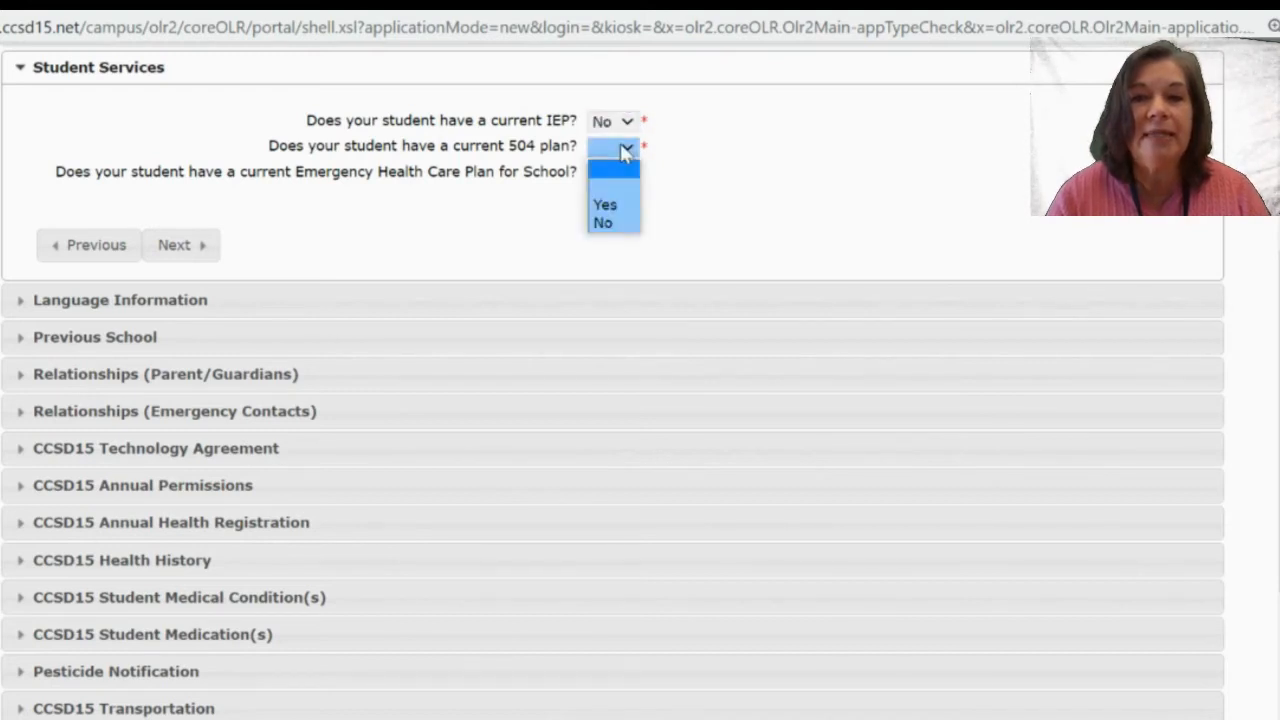
click(615, 223)
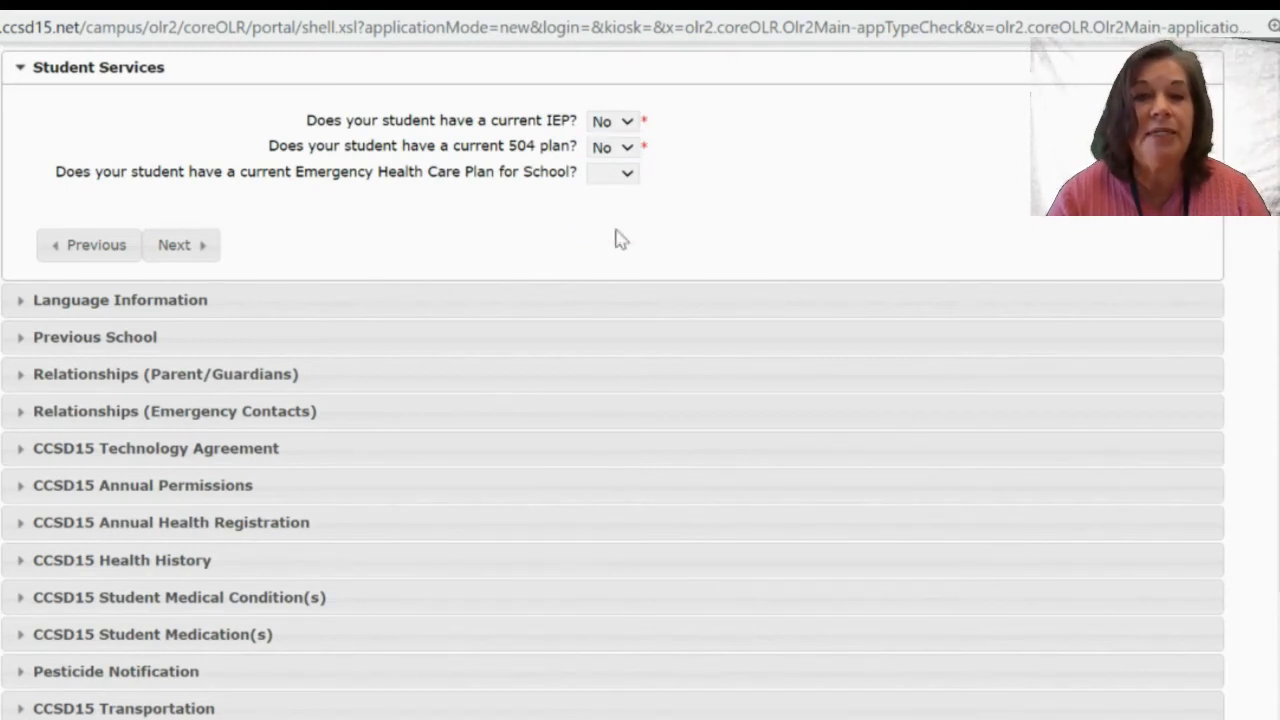
click(622, 172)
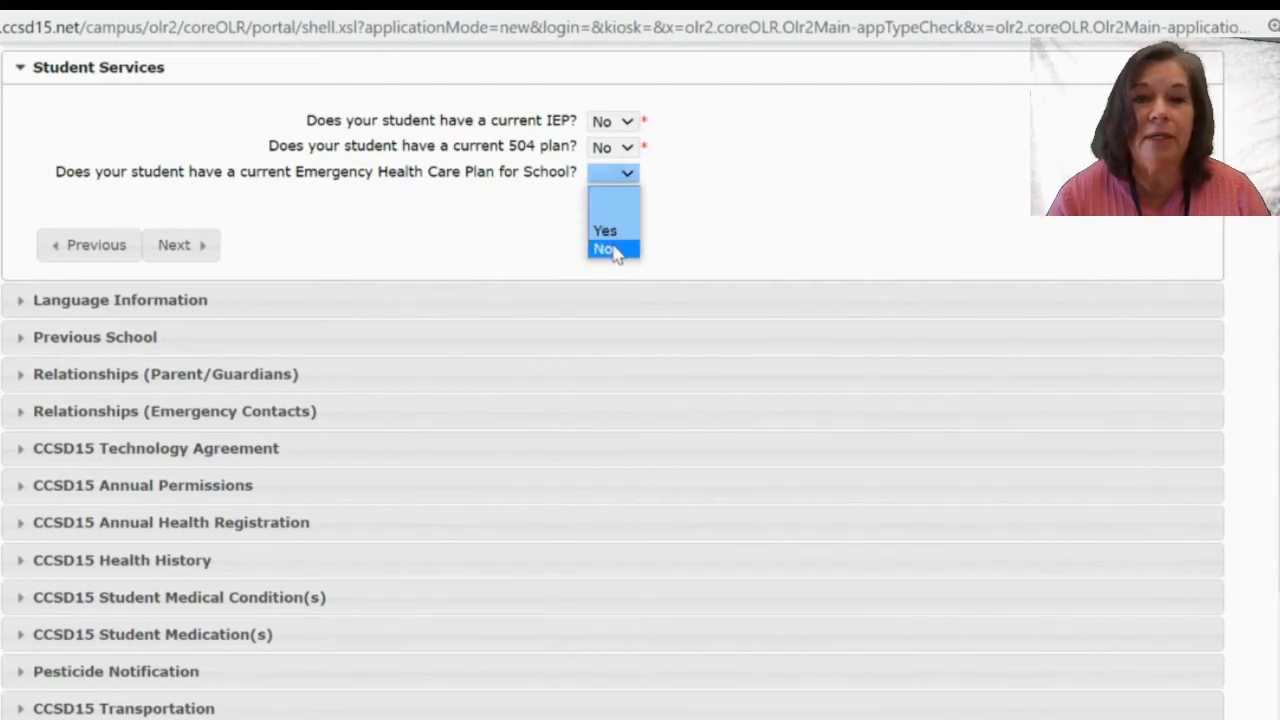
click(615, 250)
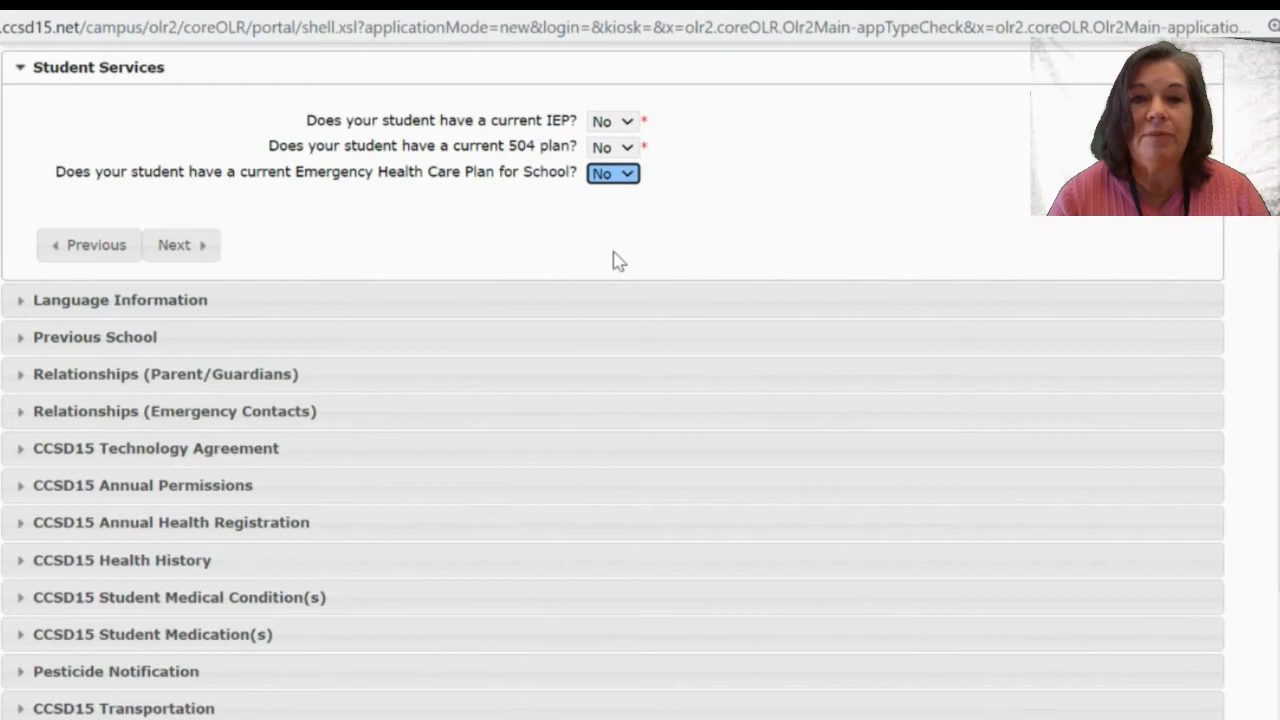
click(212, 247)
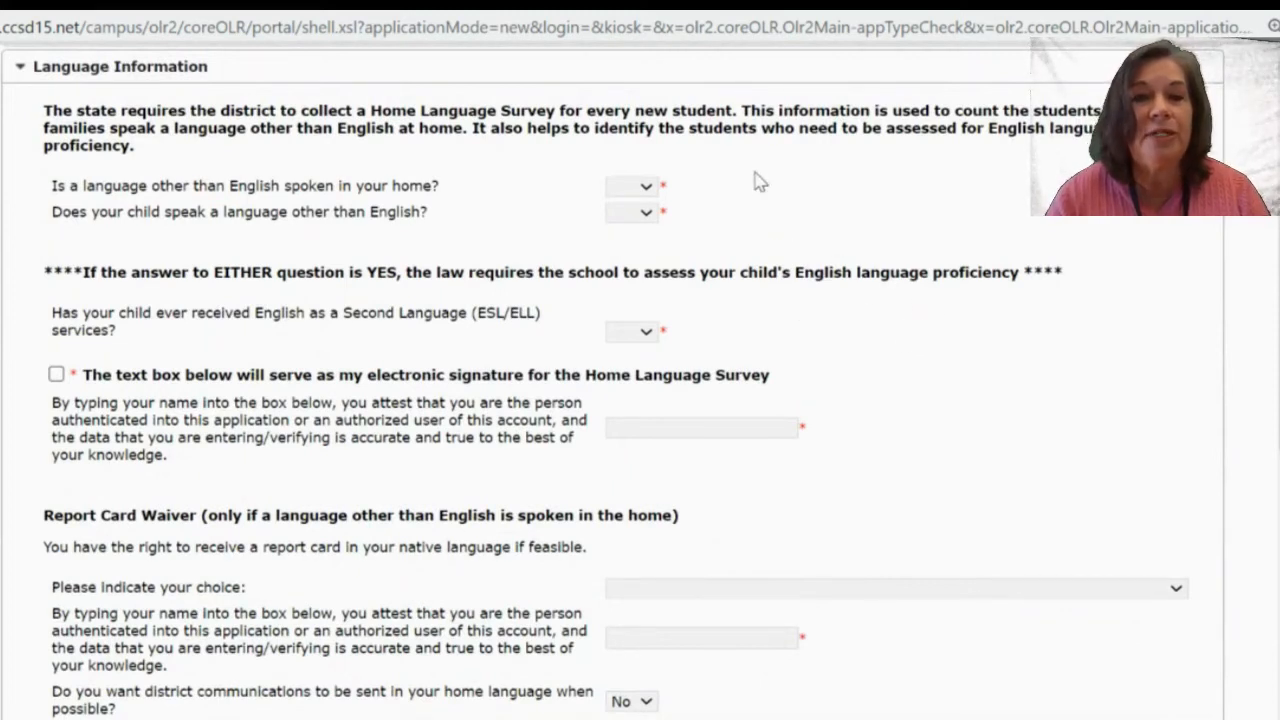
Answer No to whether another language is spoken at home.
click(645, 187)
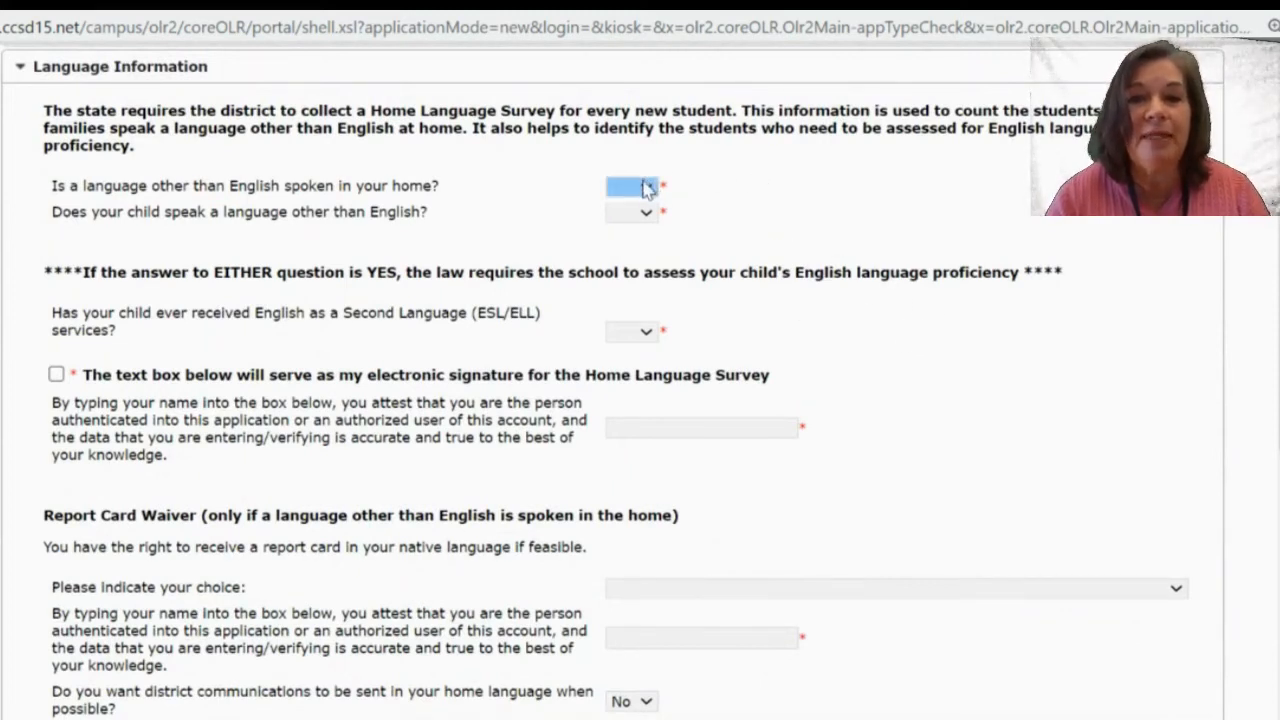
click(645, 188)
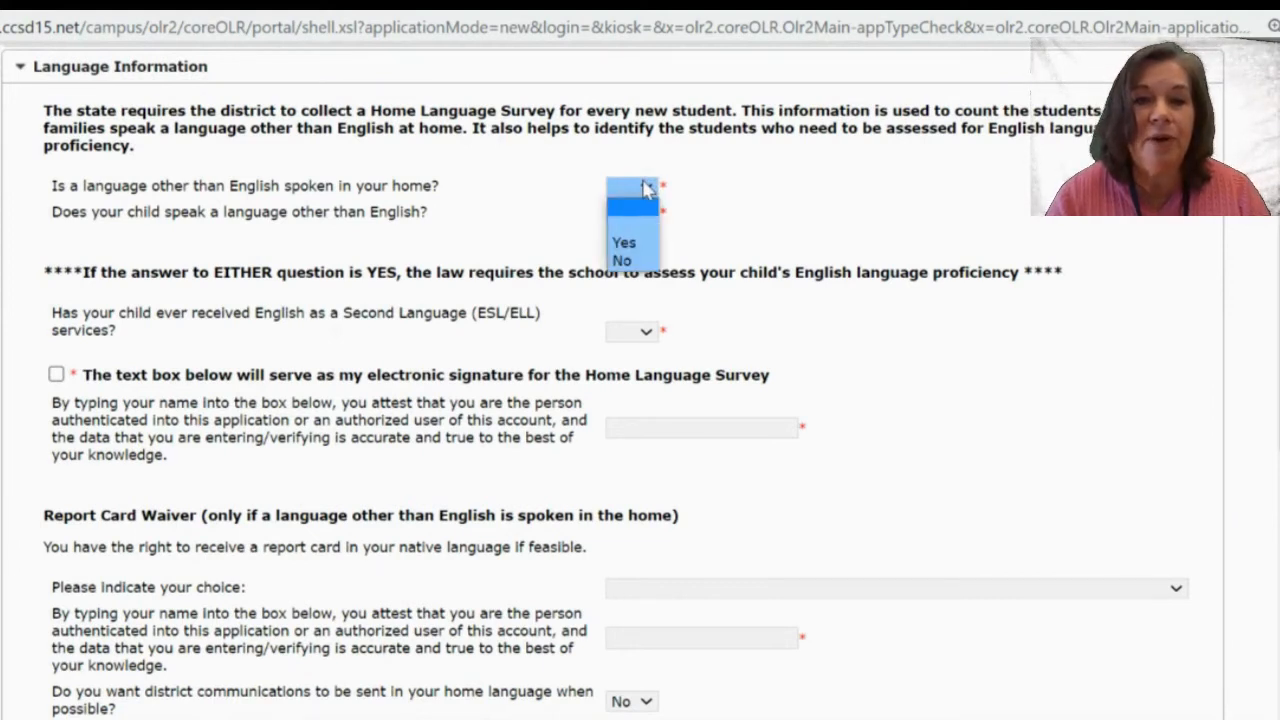
click(632, 242)
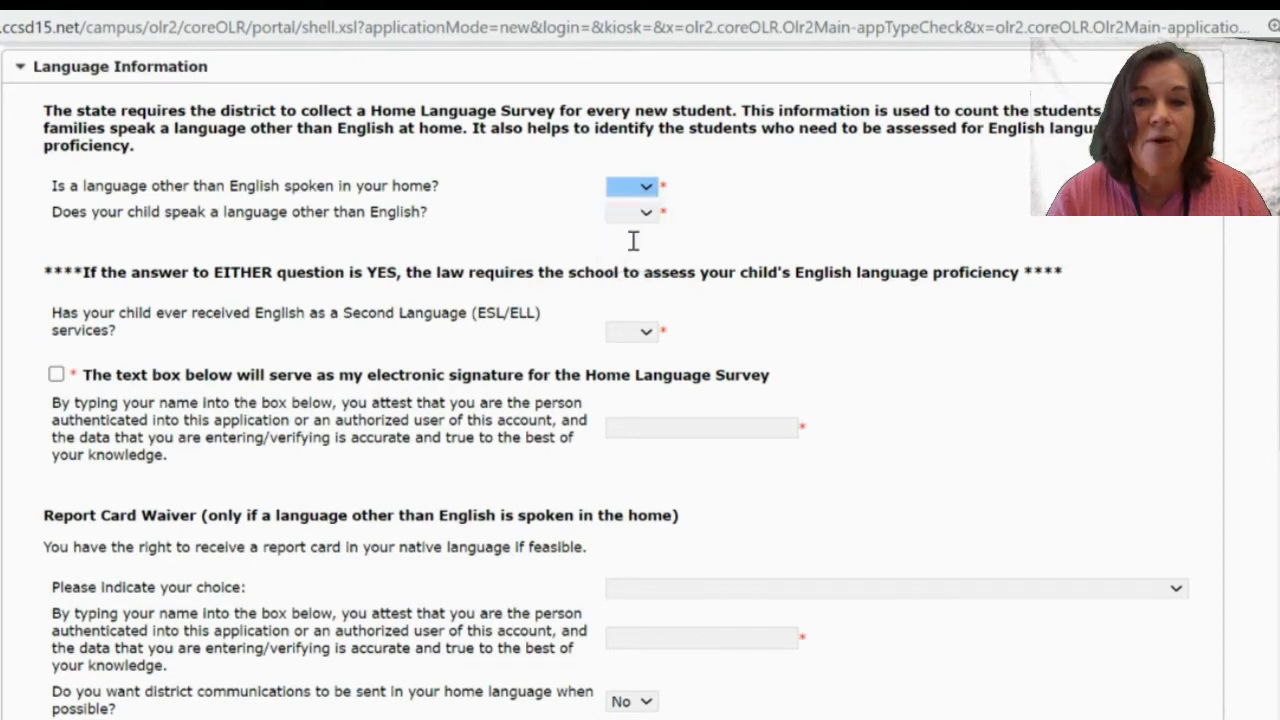
click(673, 216)
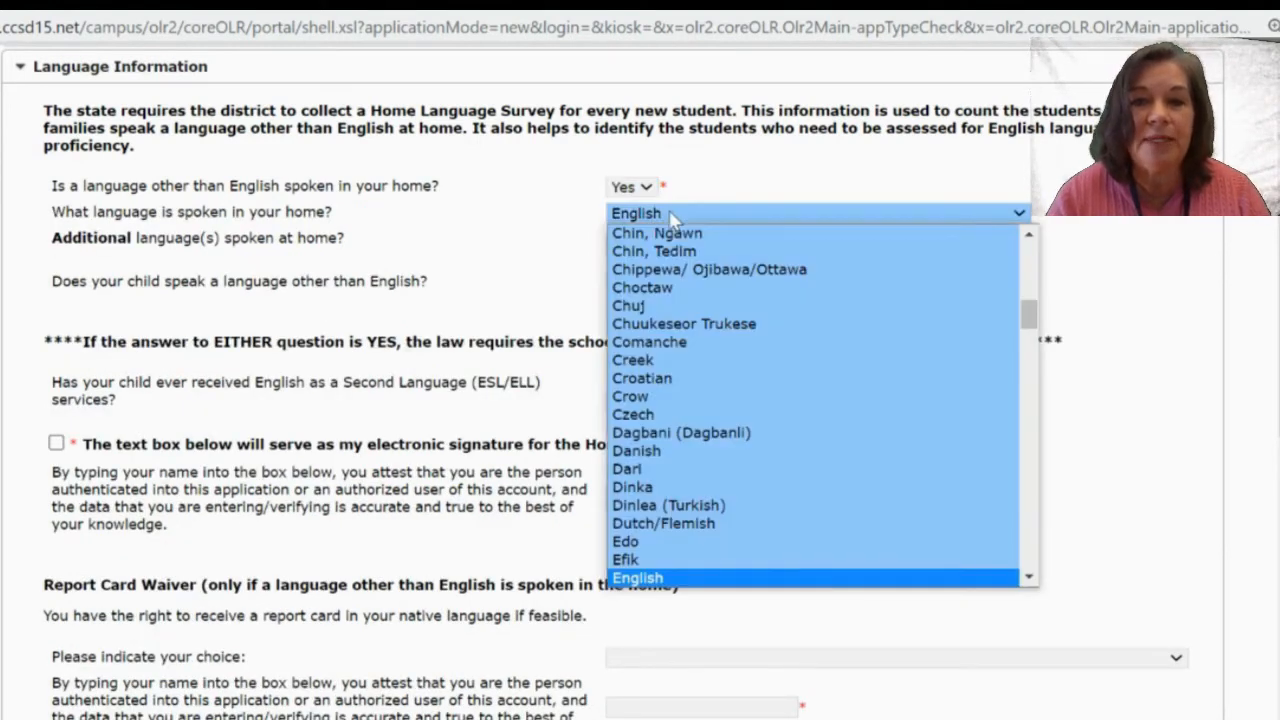
drag(1030, 318, 790, 177)
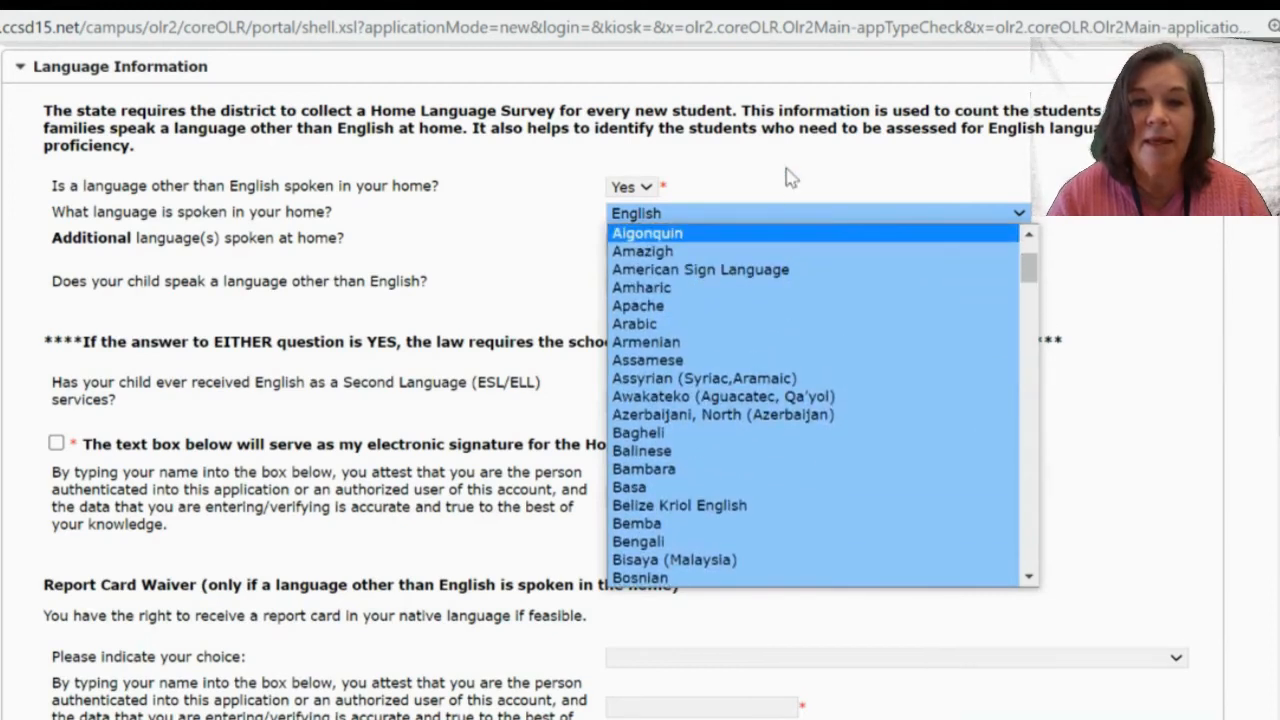
click(790, 177)
click(637, 190)
click(636, 190)
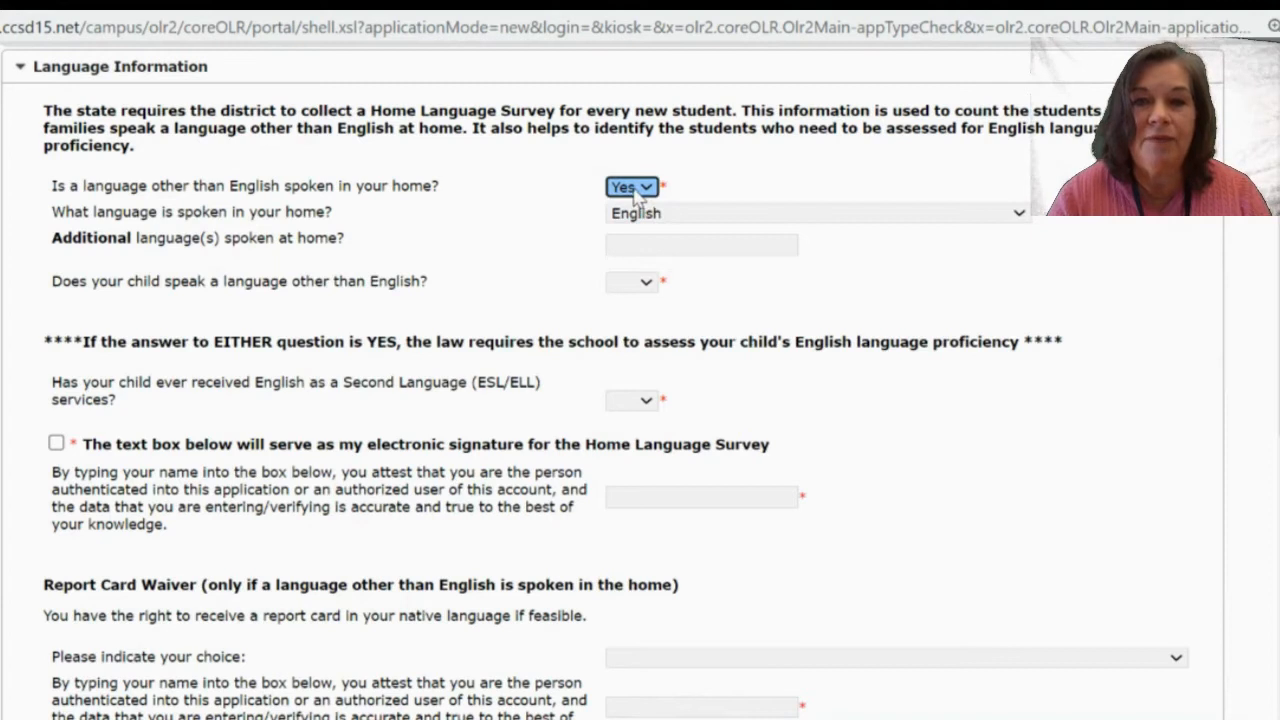
click(636, 190)
click(642, 264)
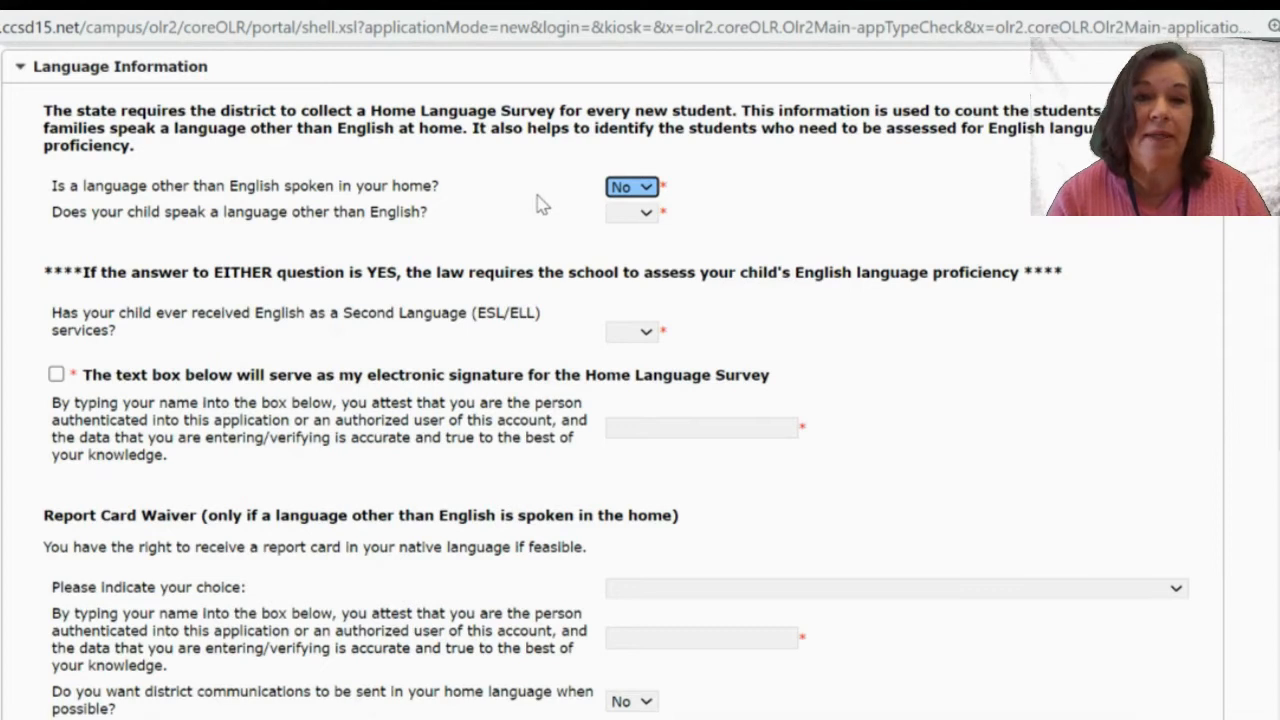
Answer No to the child speaking another language and to past ESL/ELL services.
click(626, 220)
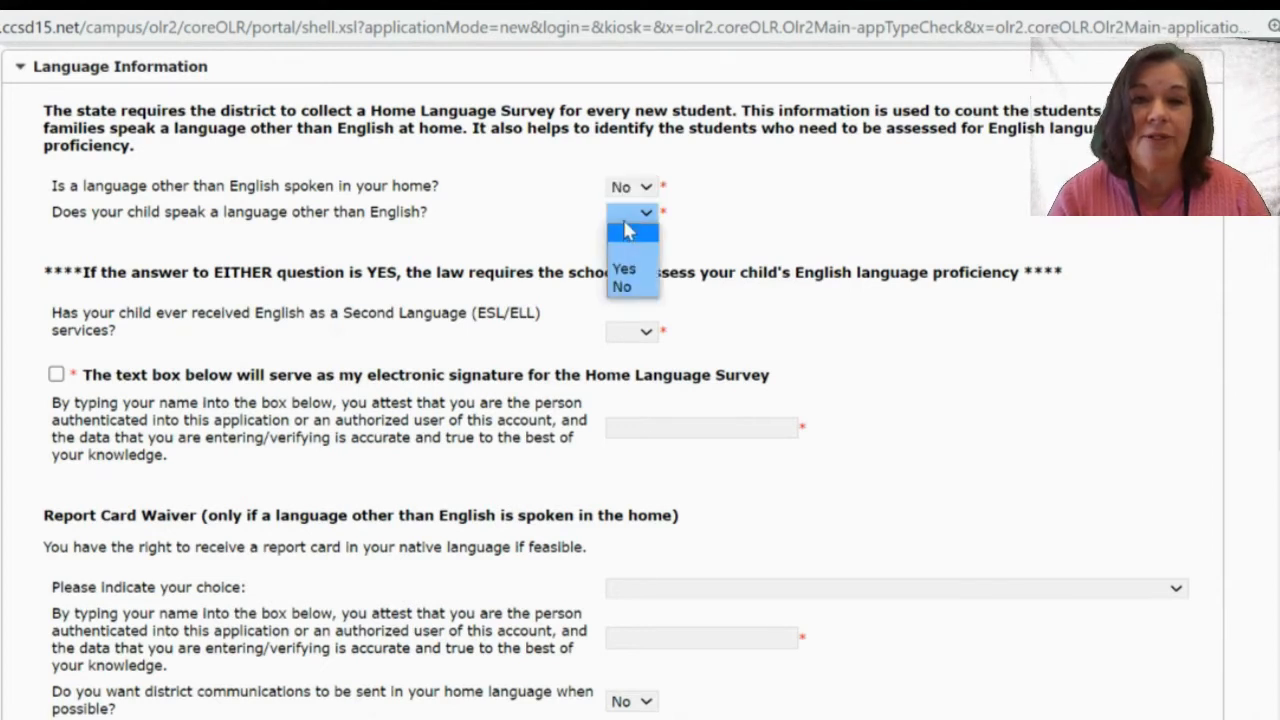
click(633, 287)
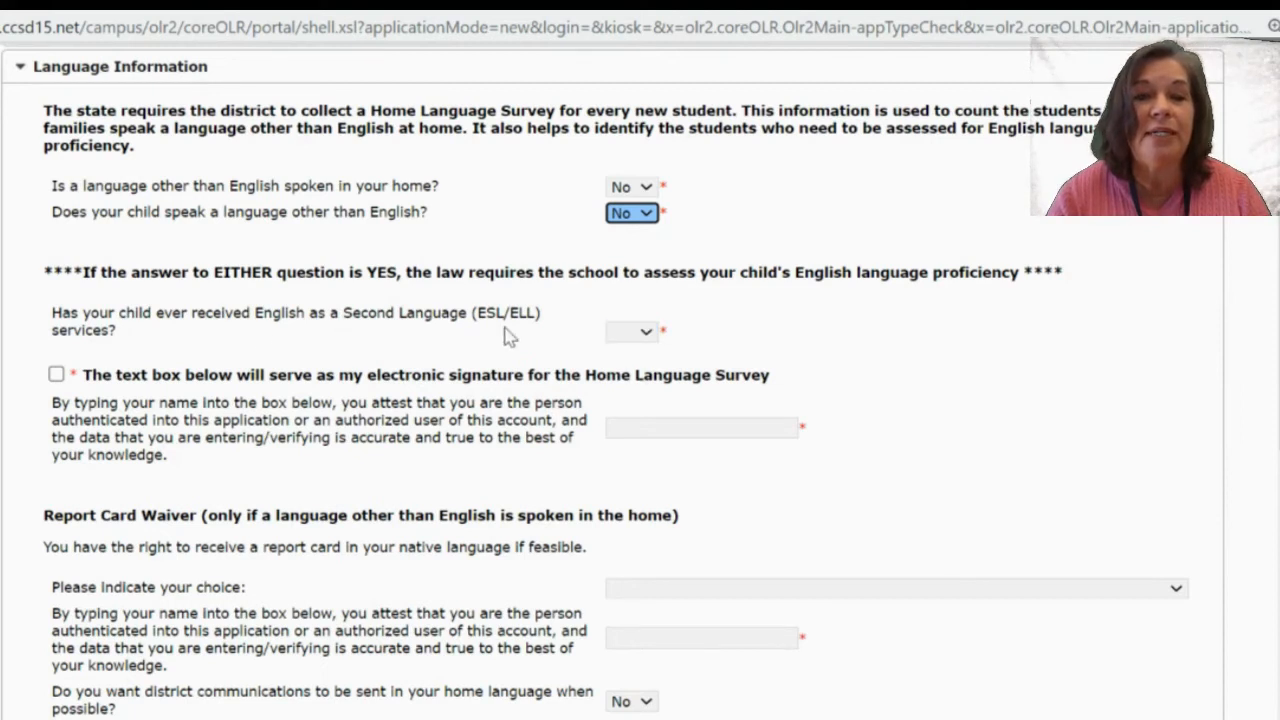
click(643, 331)
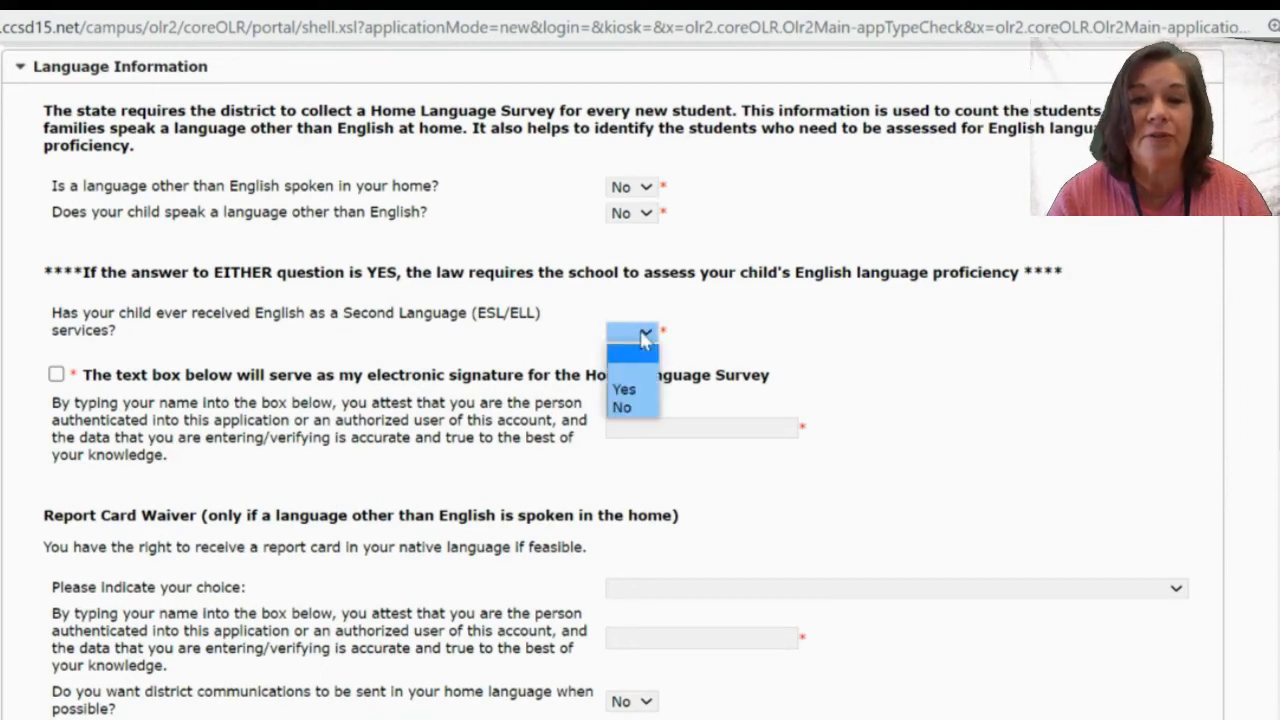
click(640, 407)
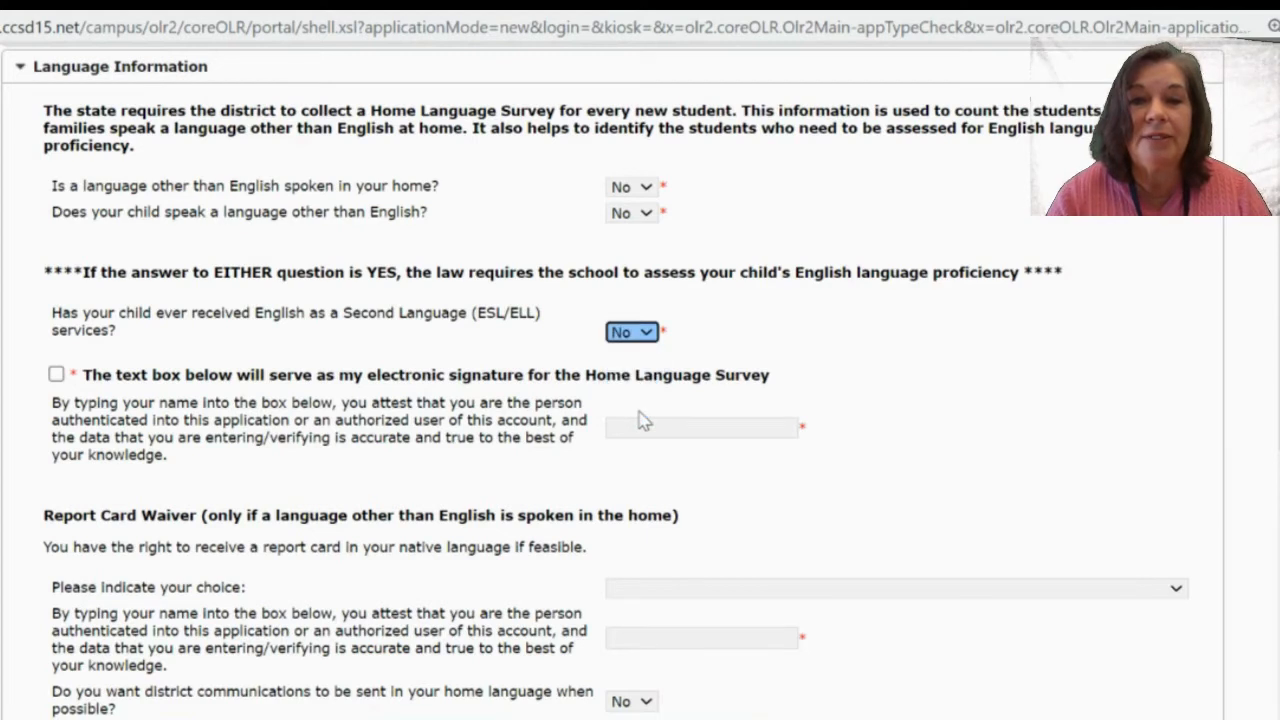
click(689, 339)
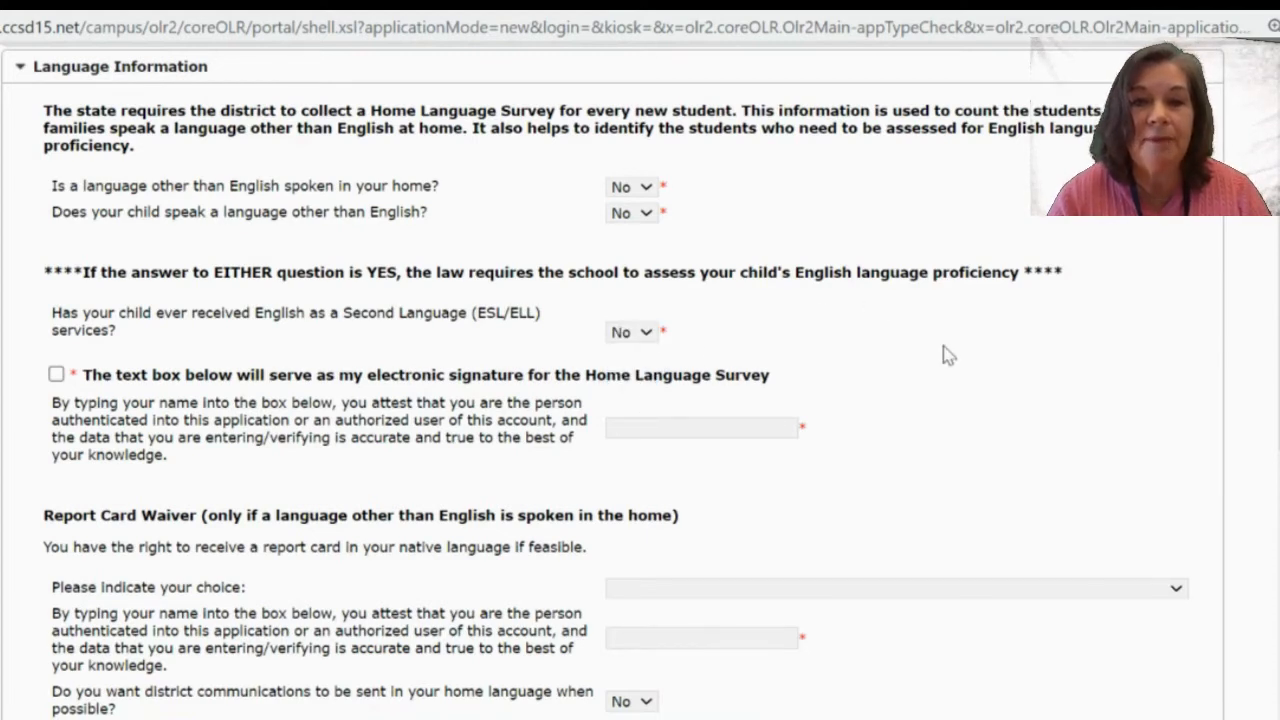
Sign the Home Language Survey electronically with the guardian's full name.
scroll(950, 356, down, 1)
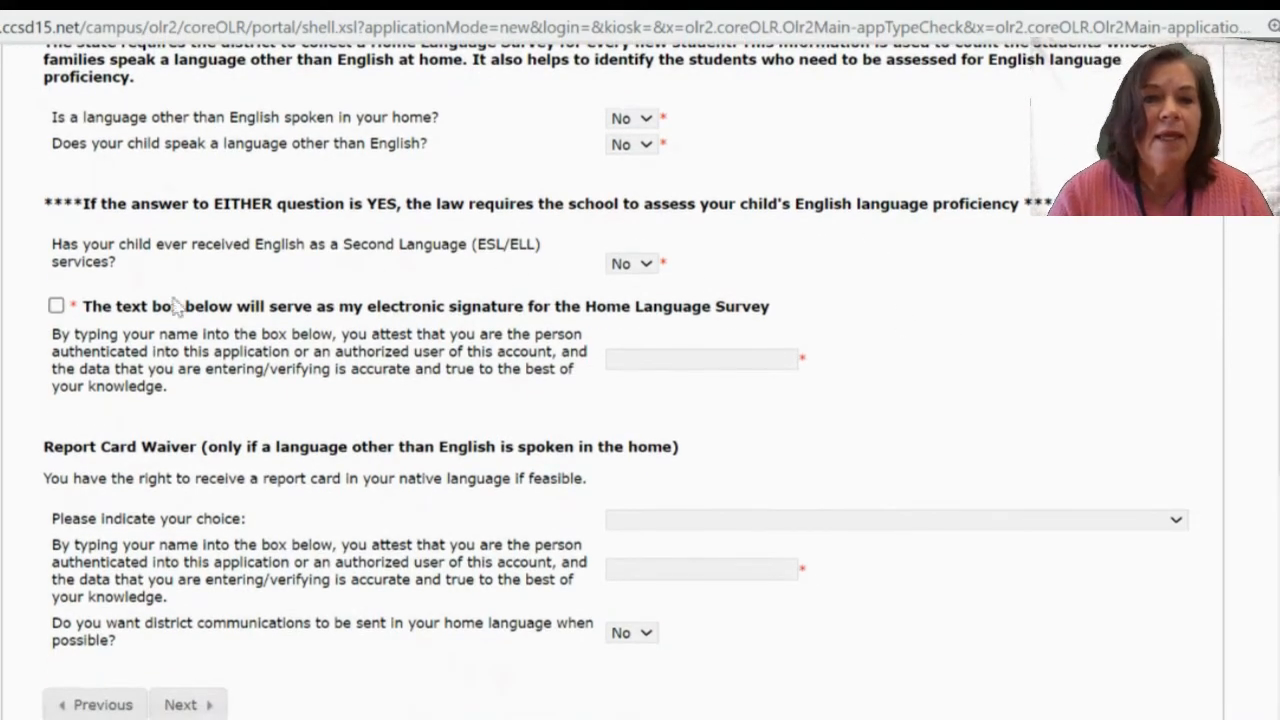
click(57, 310)
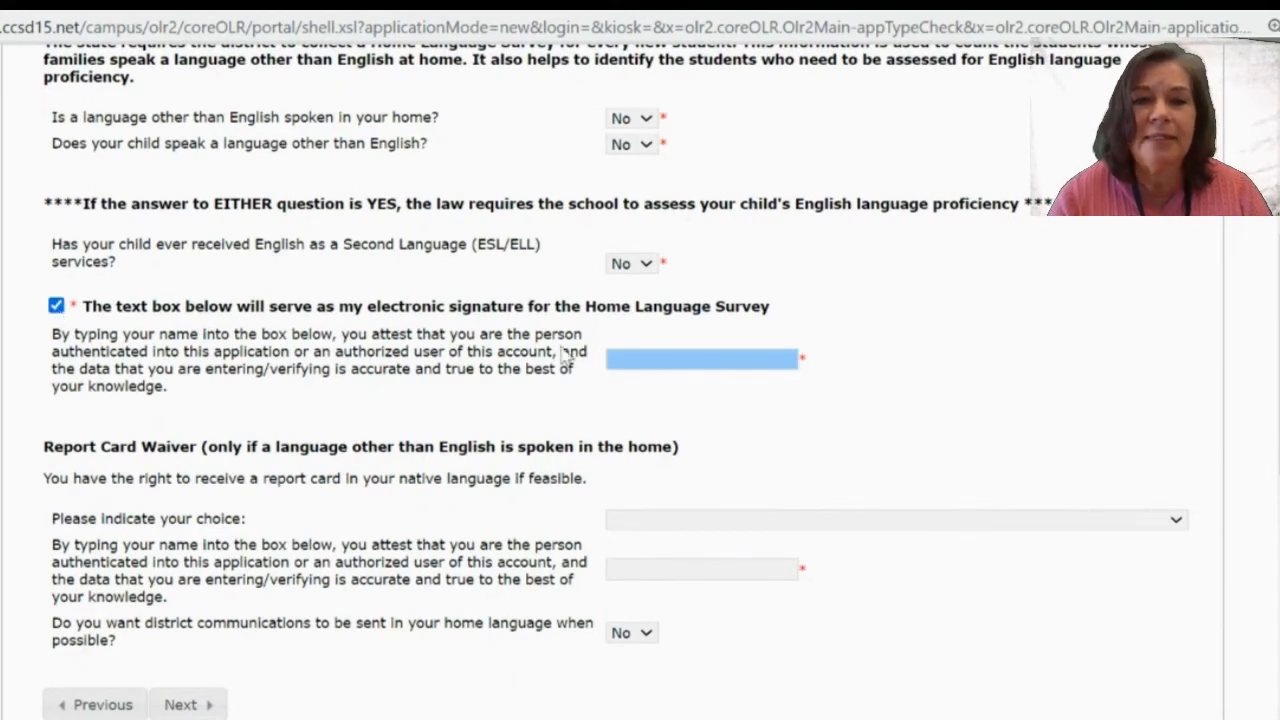
click(641, 357)
text(Jane Do)
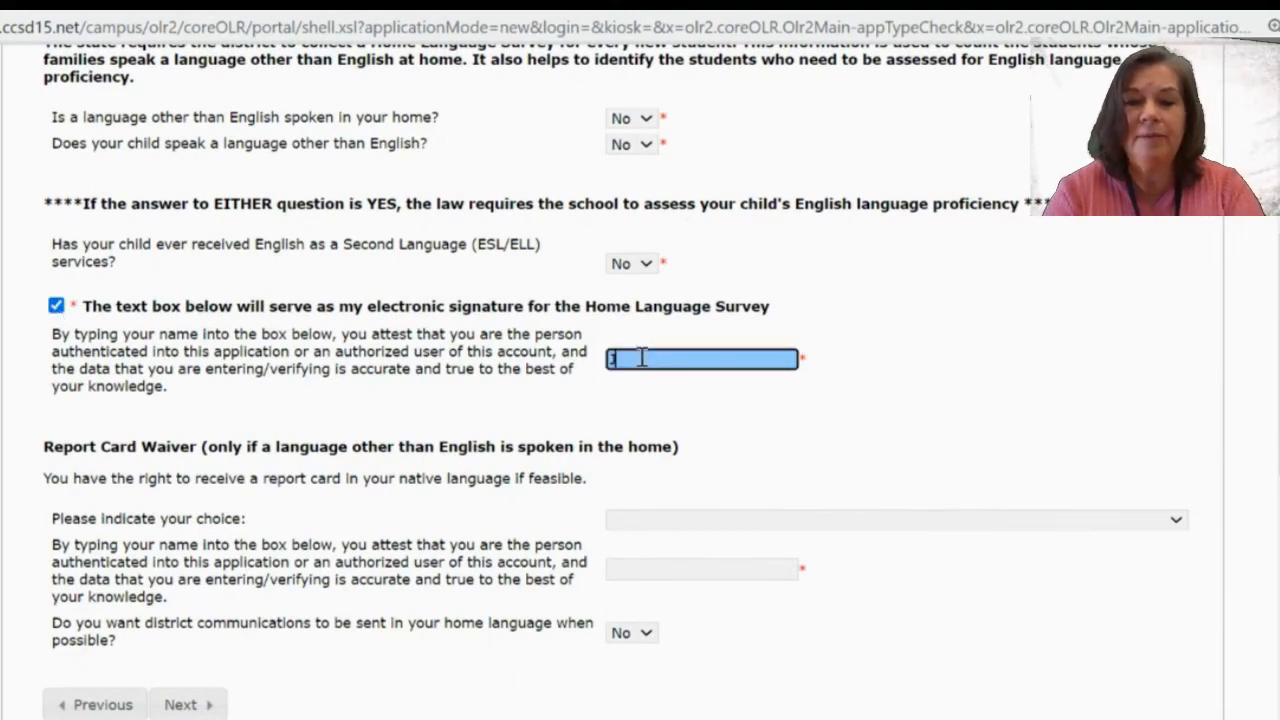
text(e)
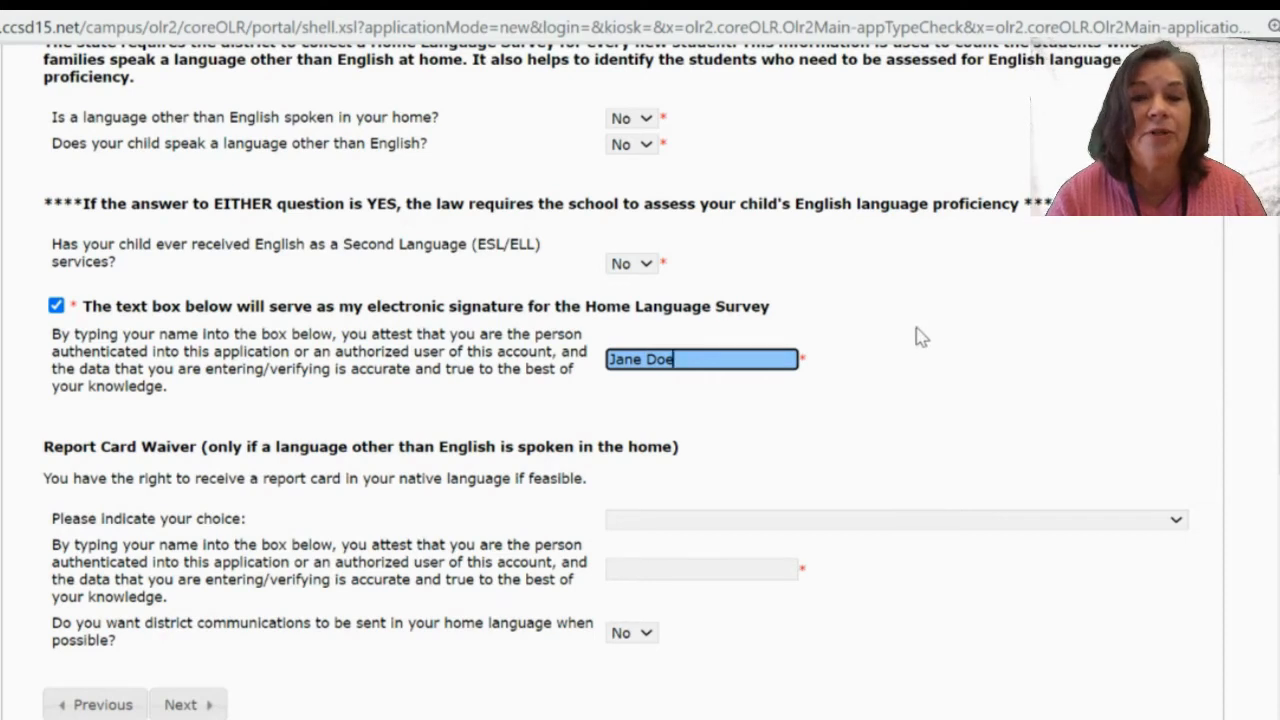
scroll(921, 337, up, 1)
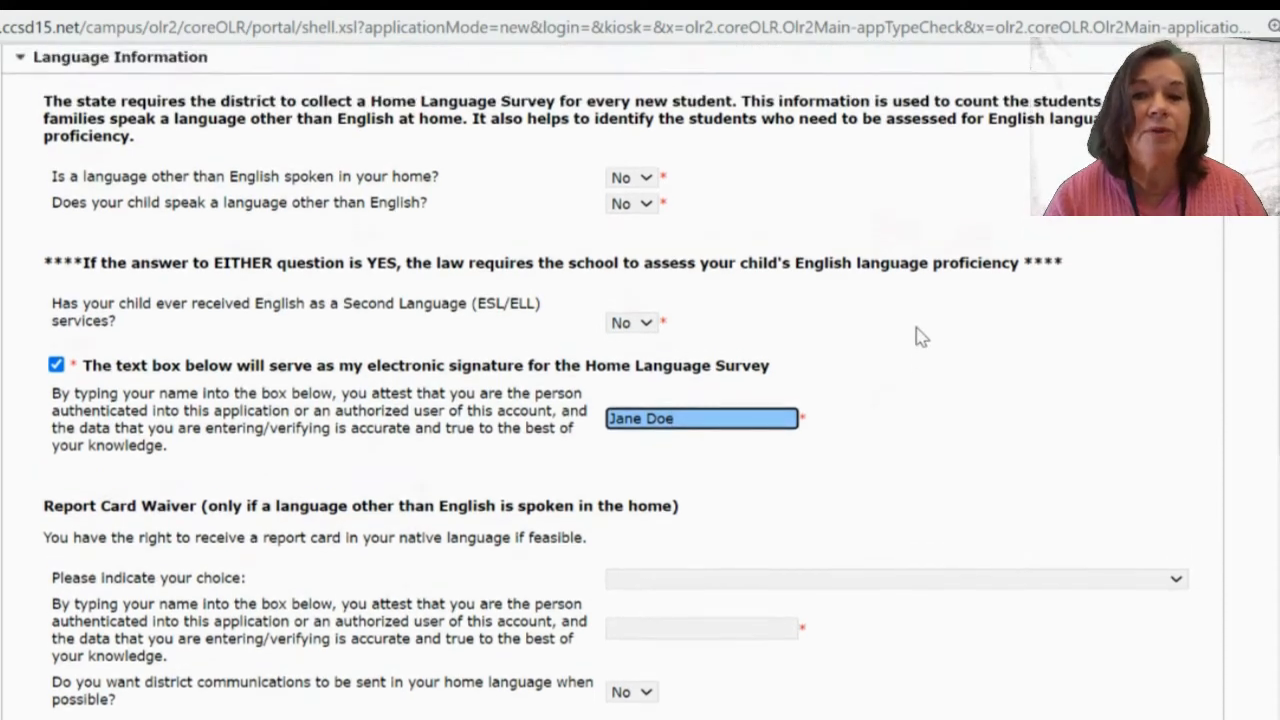
scroll(921, 337, down, 3)
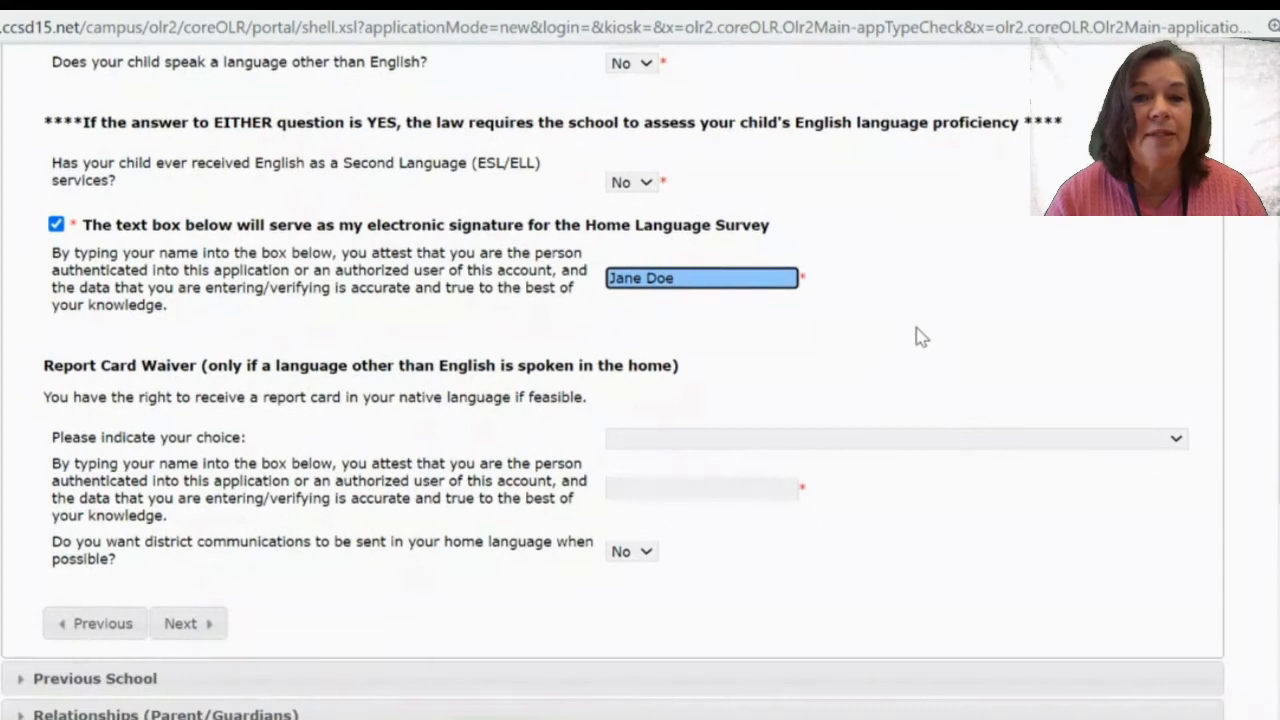
scroll(920, 337, down, 1)
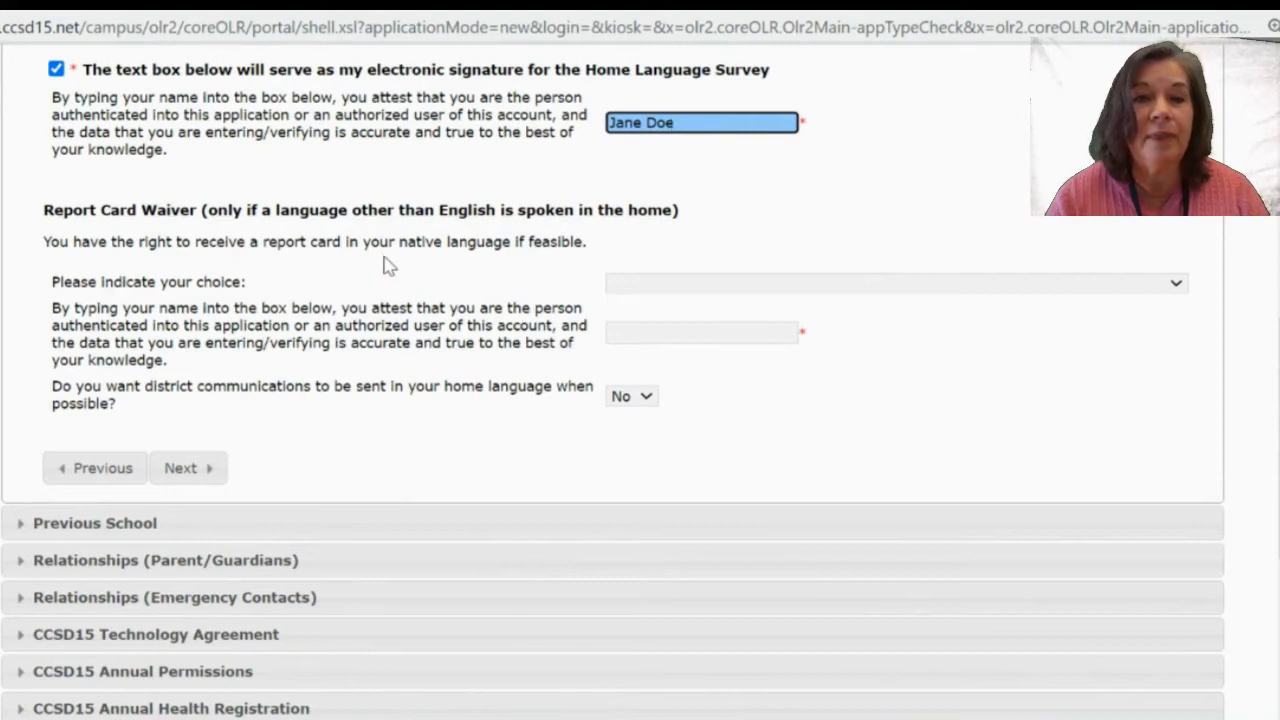
Waive the home-language report card, sign the waiver with the guardian's name, and continue.
click(656, 286)
click(658, 284)
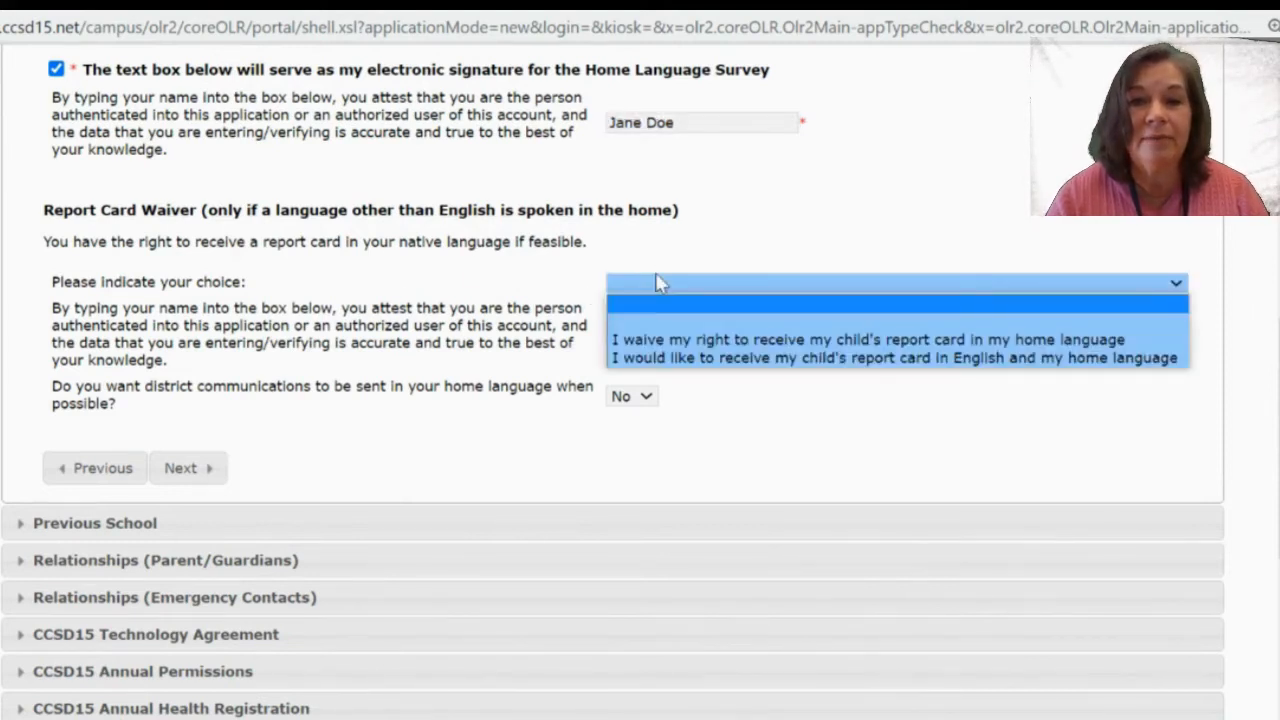
click(676, 340)
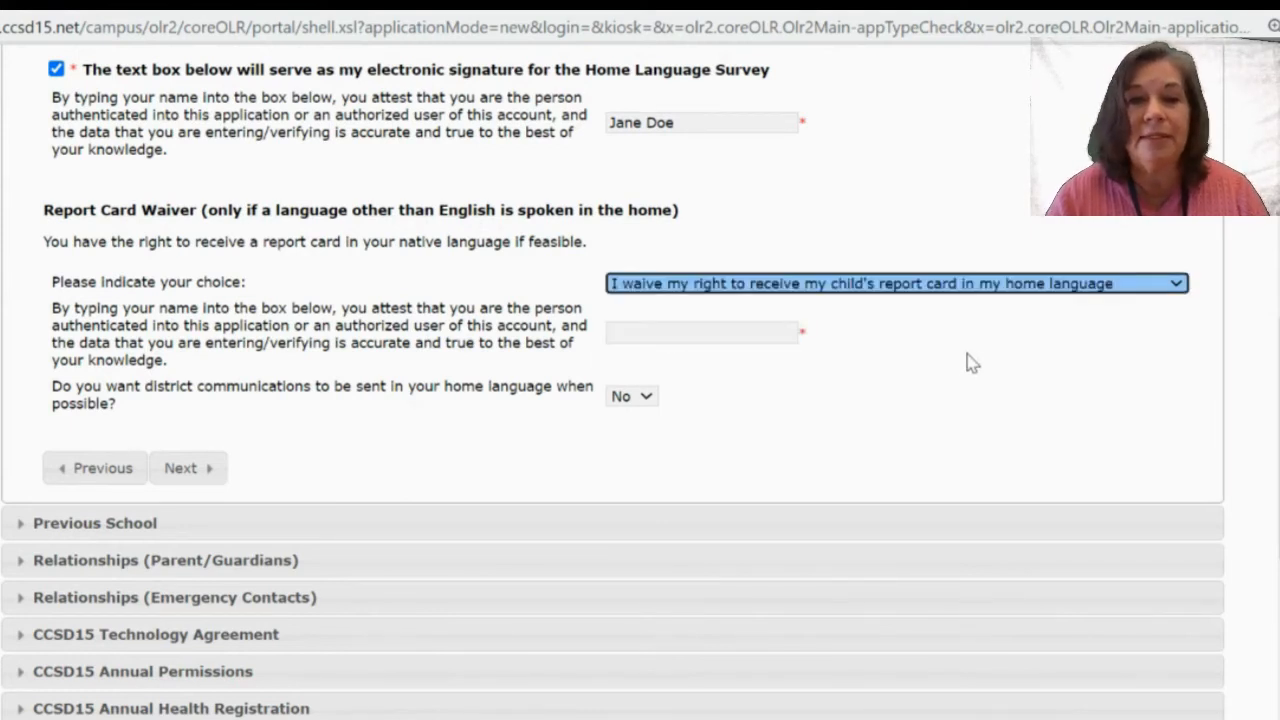
click(733, 330)
text(Ja)
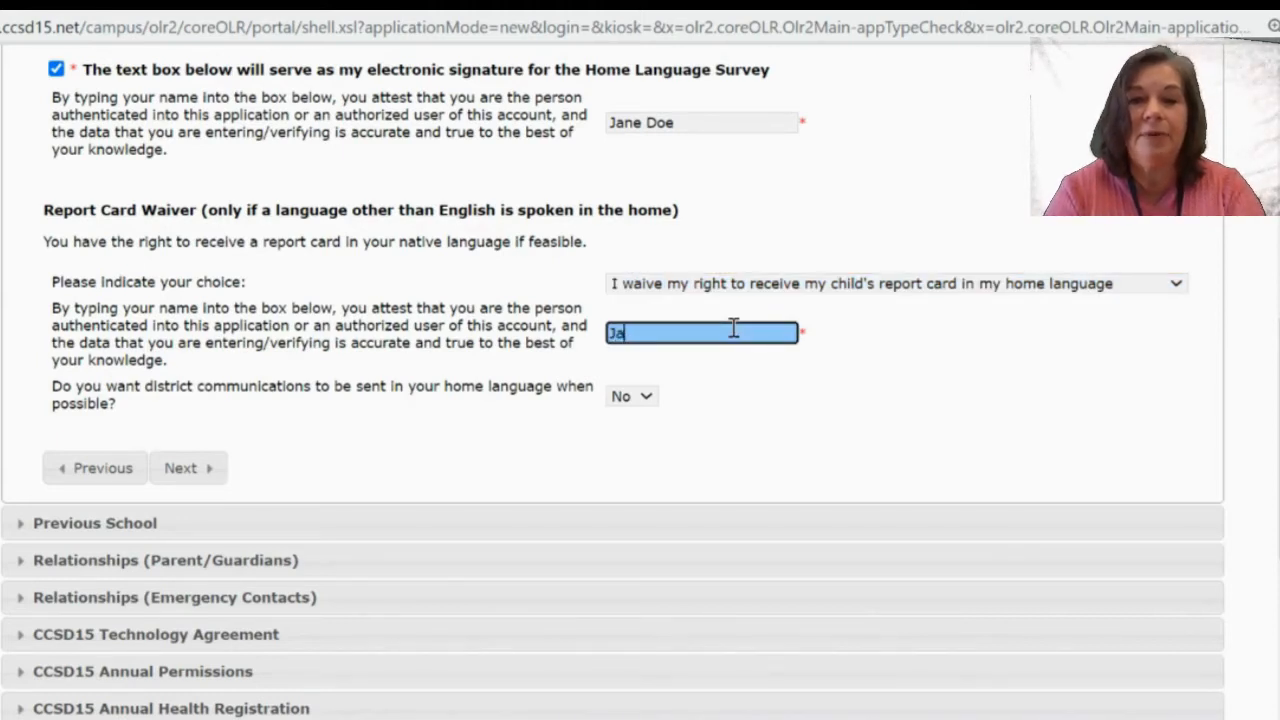
text(ne Doe)
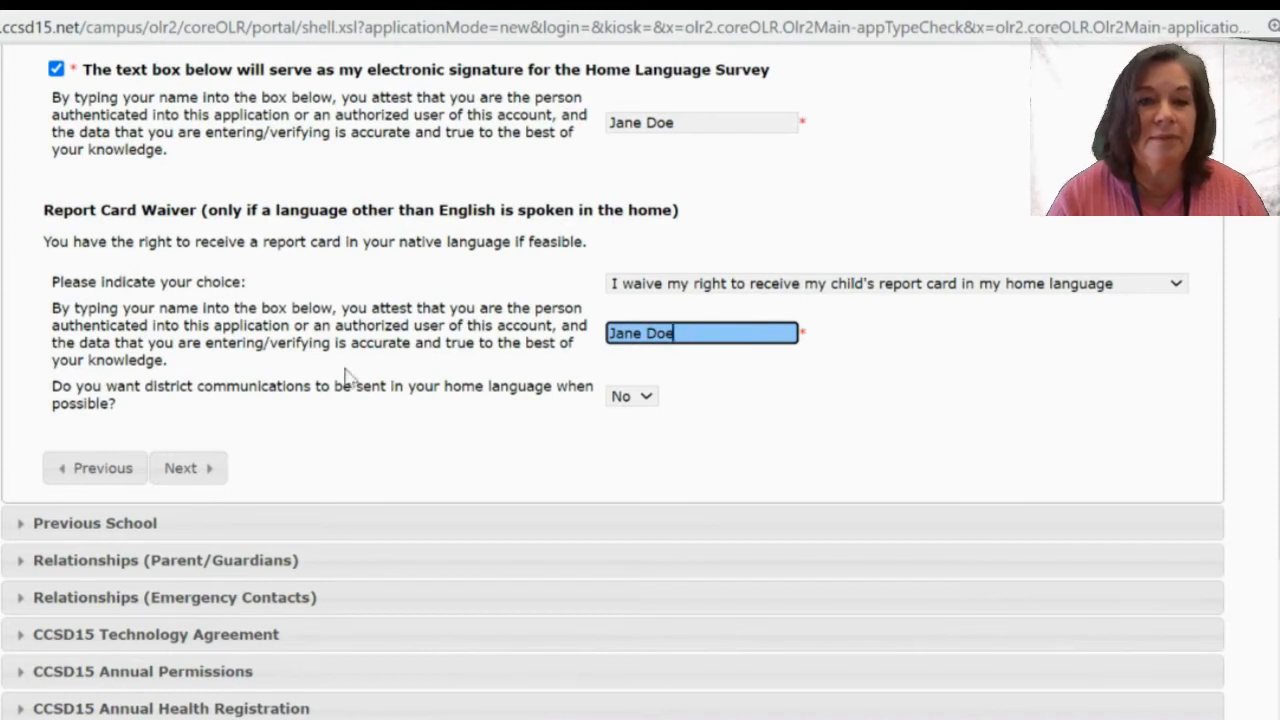
click(184, 467)
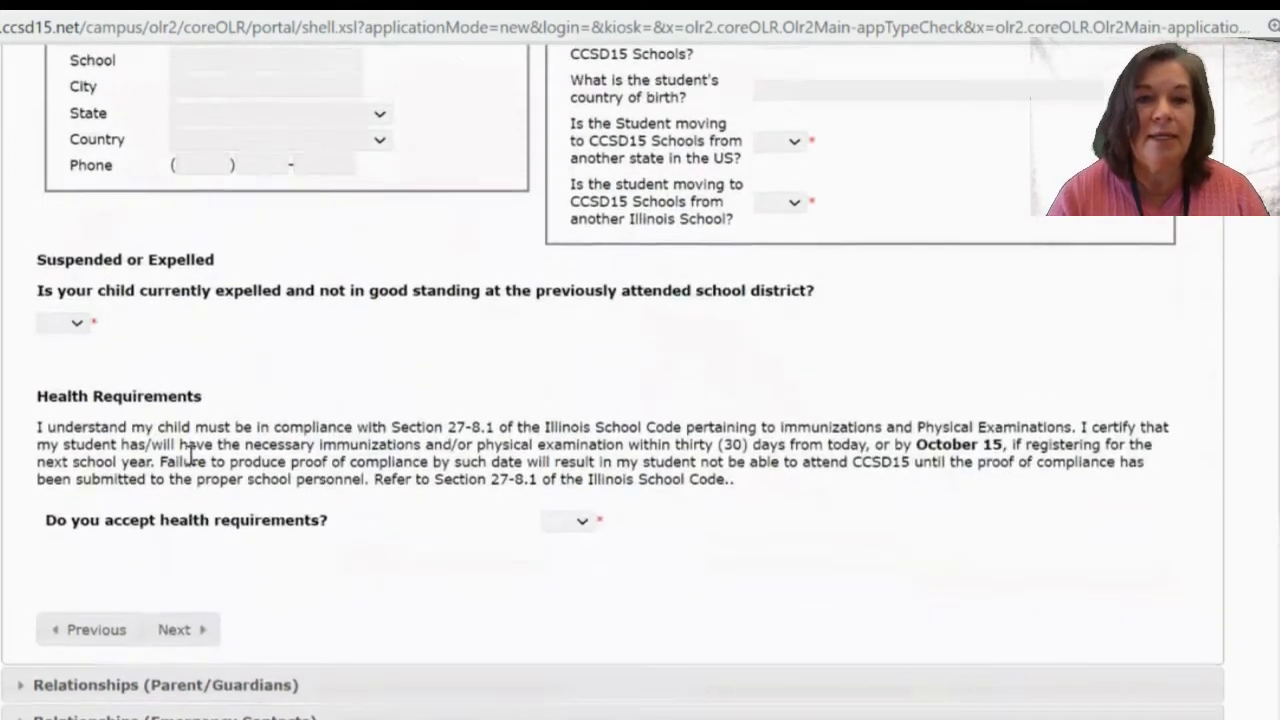
Set original CCSD15 enrollment to Yes and birthplace to Elmhurst, United States of America.
scroll(190, 455, up, 3)
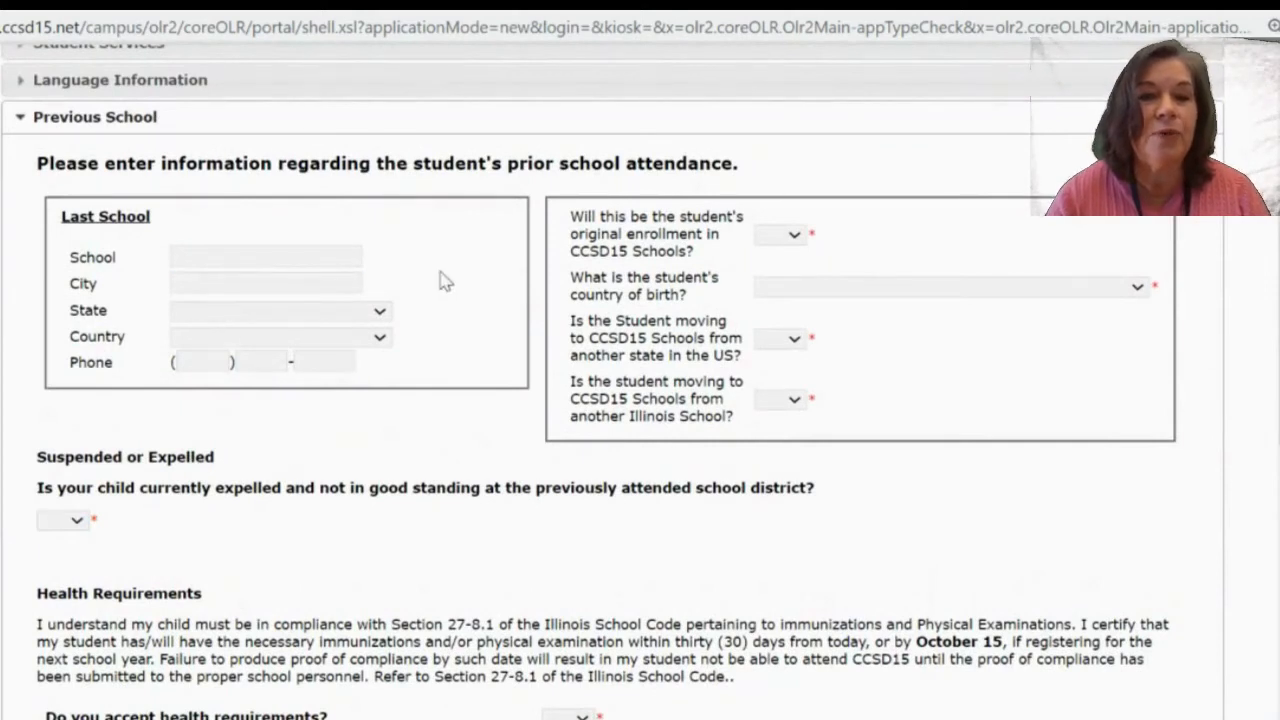
click(781, 240)
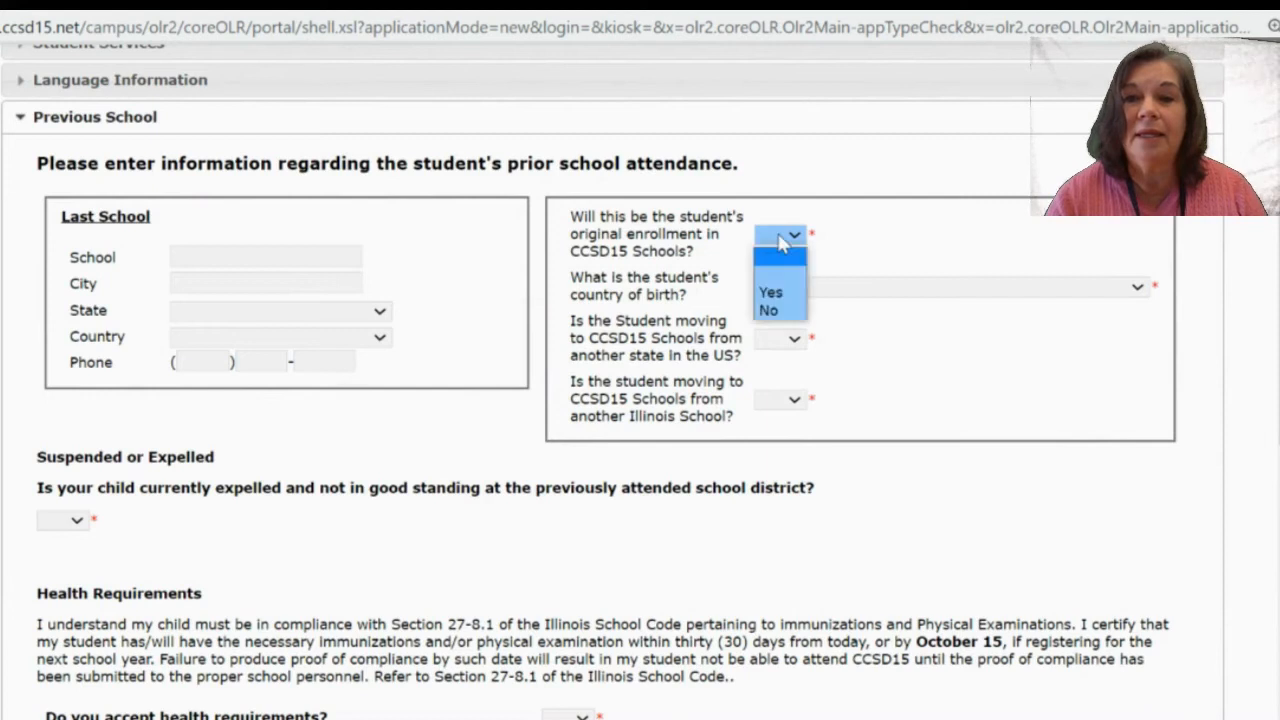
click(770, 293)
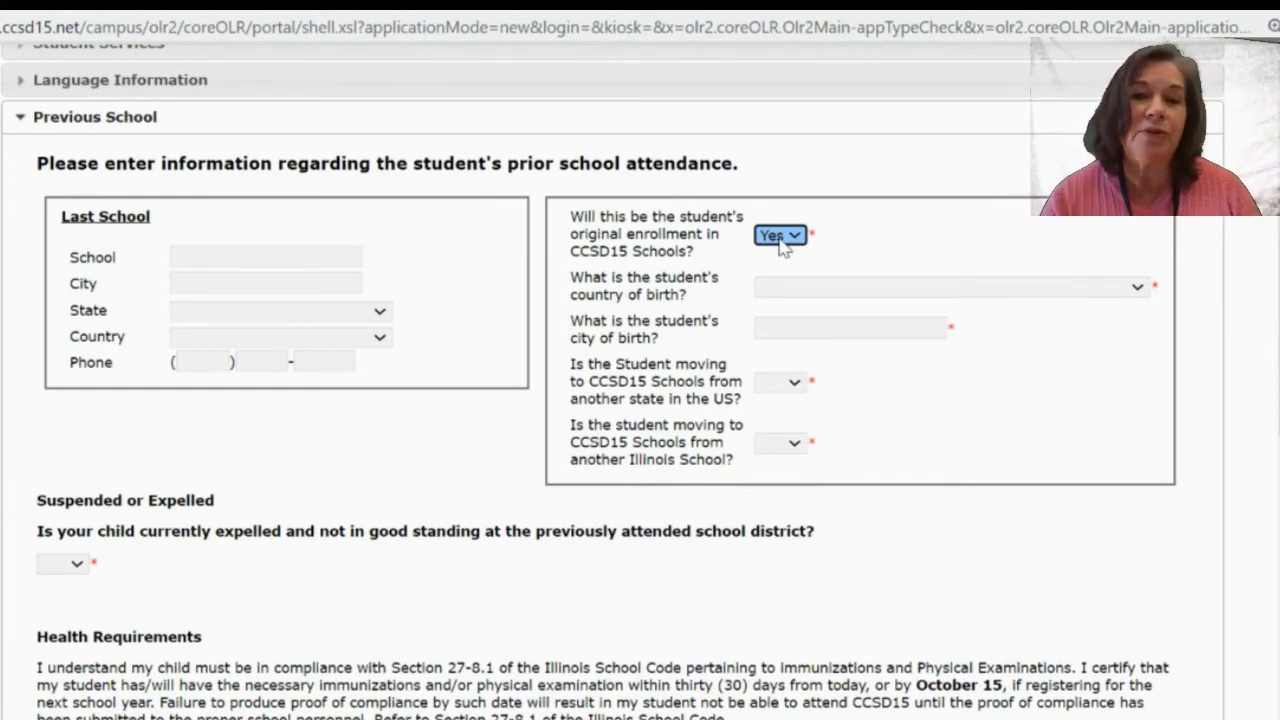
click(781, 238)
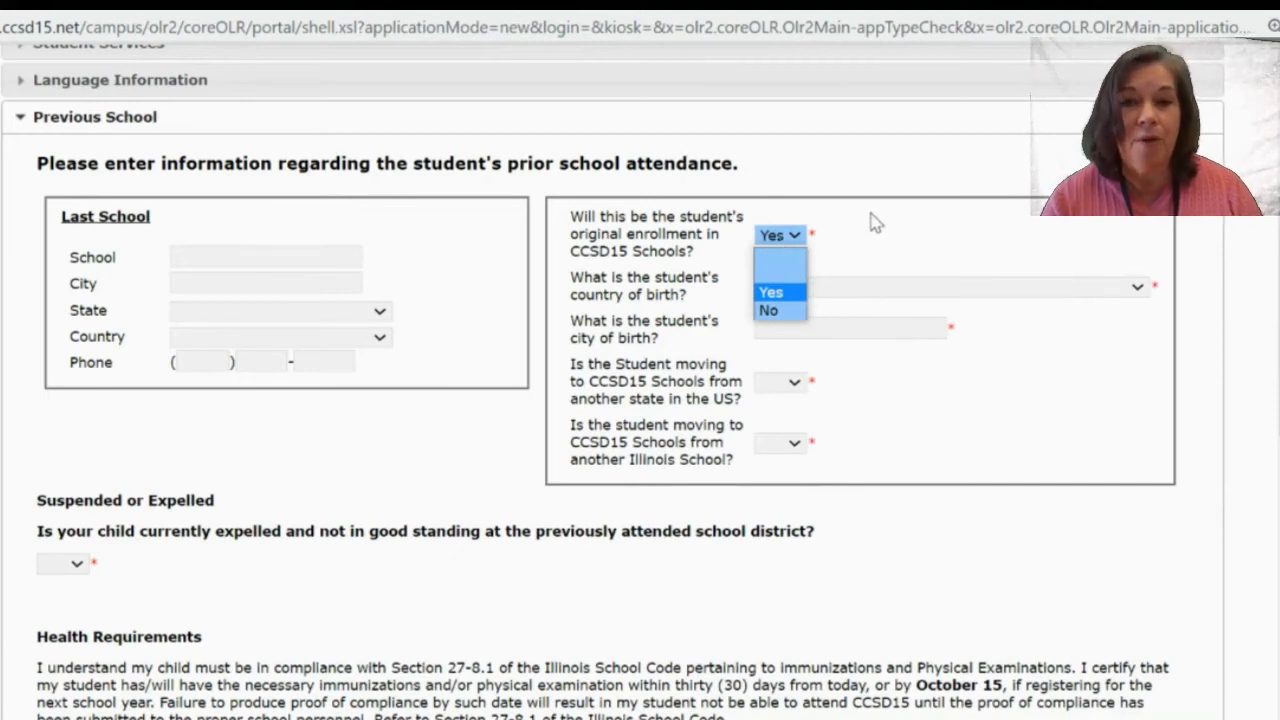
click(871, 220)
click(789, 290)
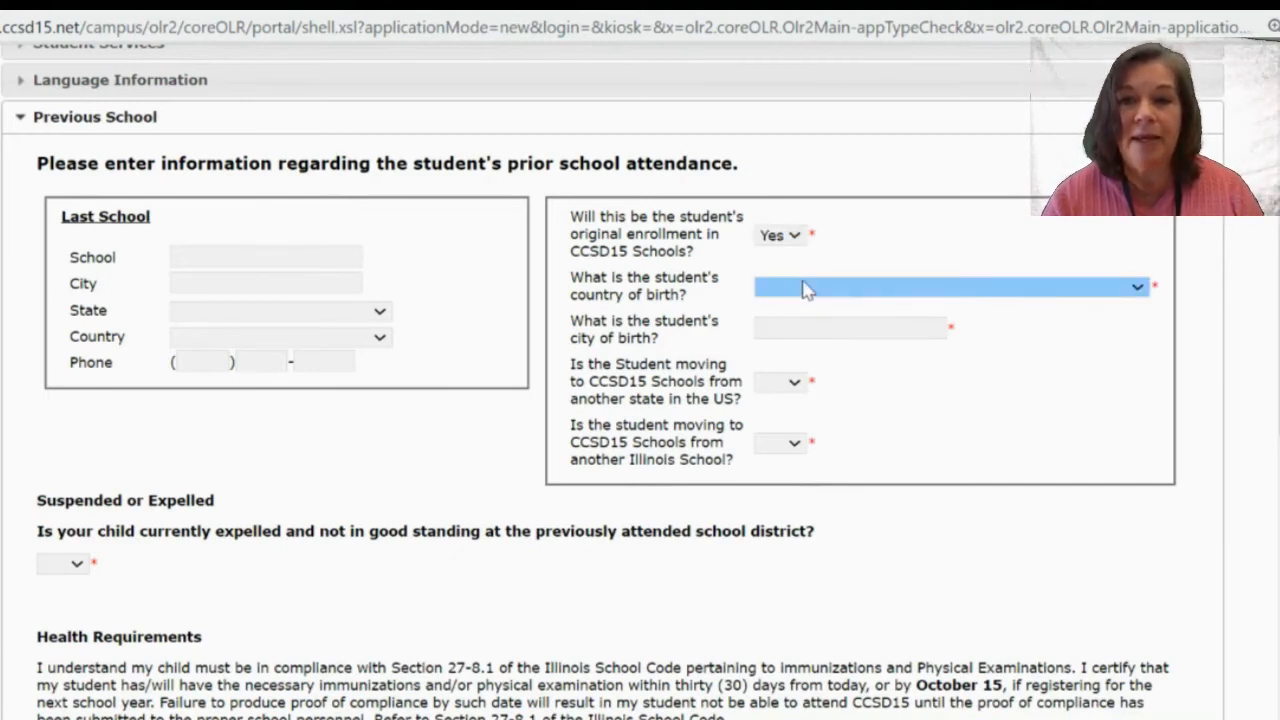
click(806, 289)
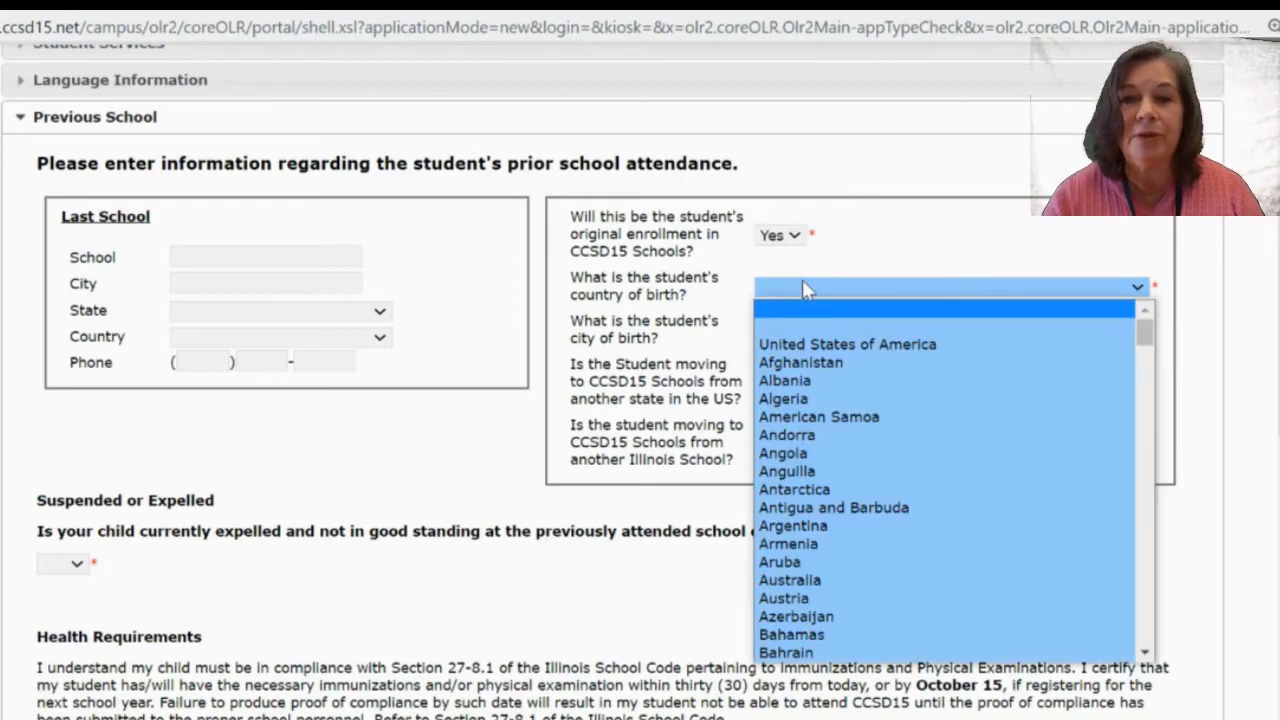
click(800, 346)
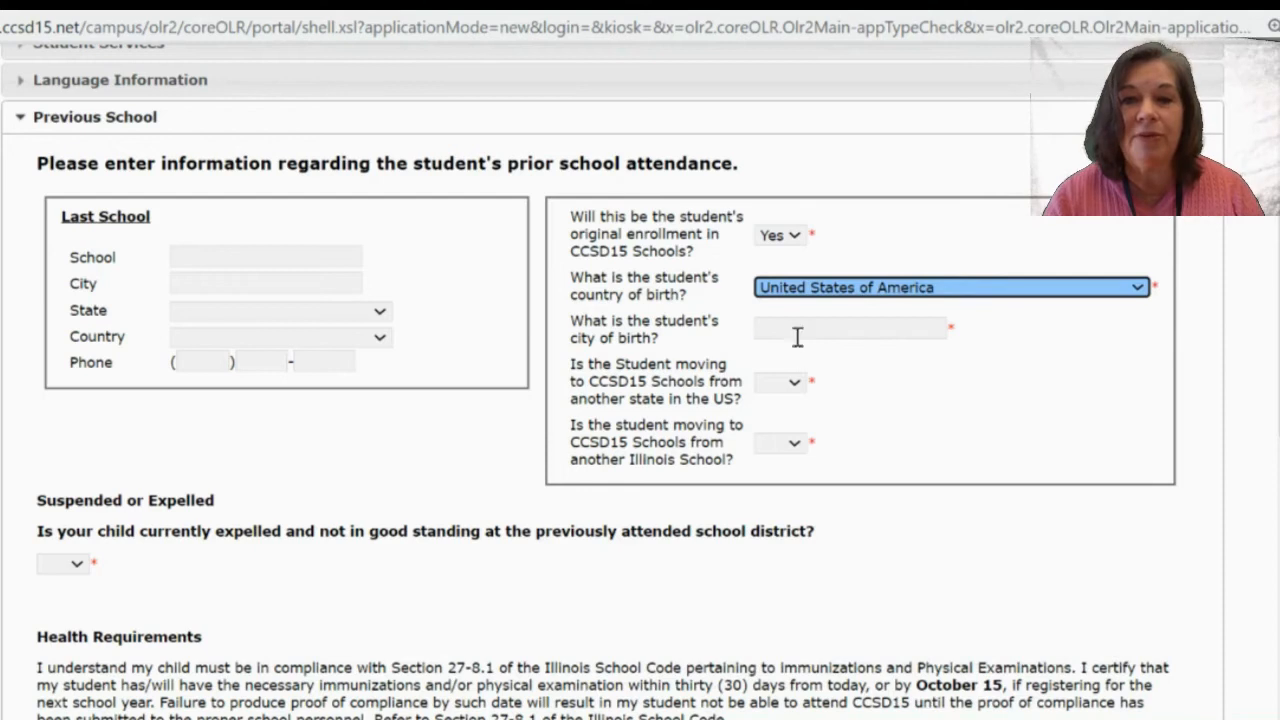
click(800, 327)
text(E)
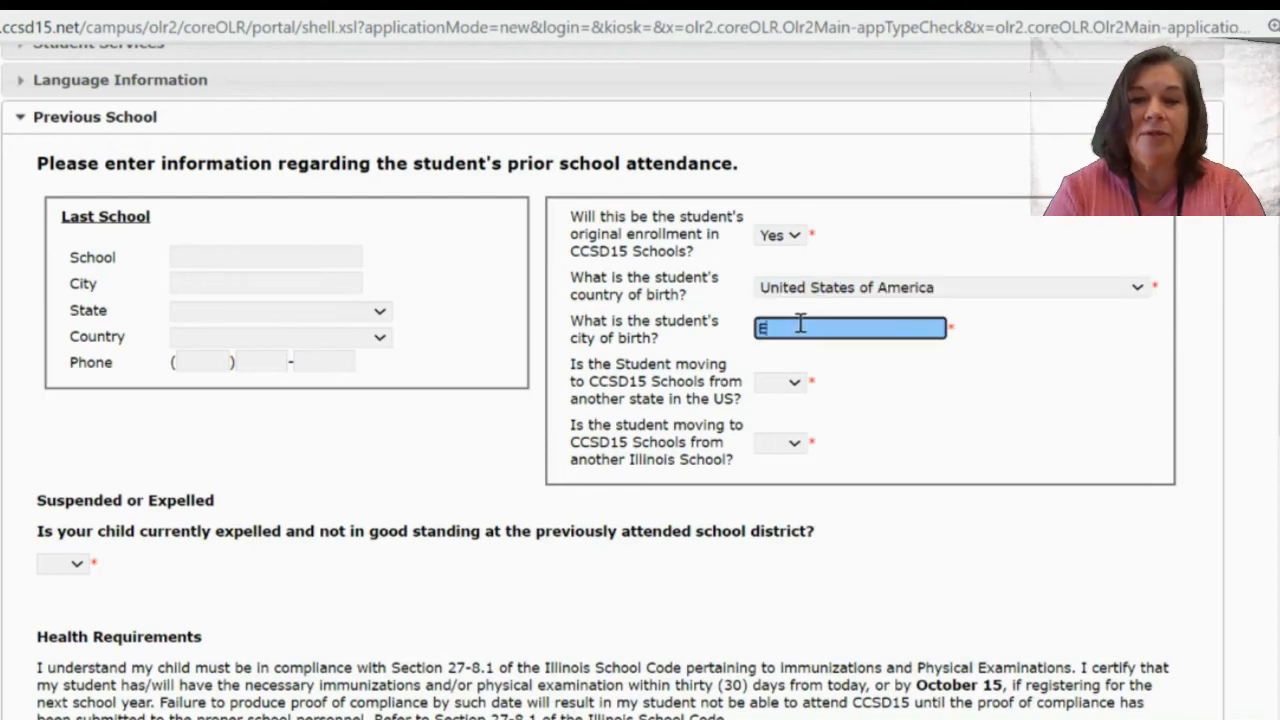
text(lmhur)
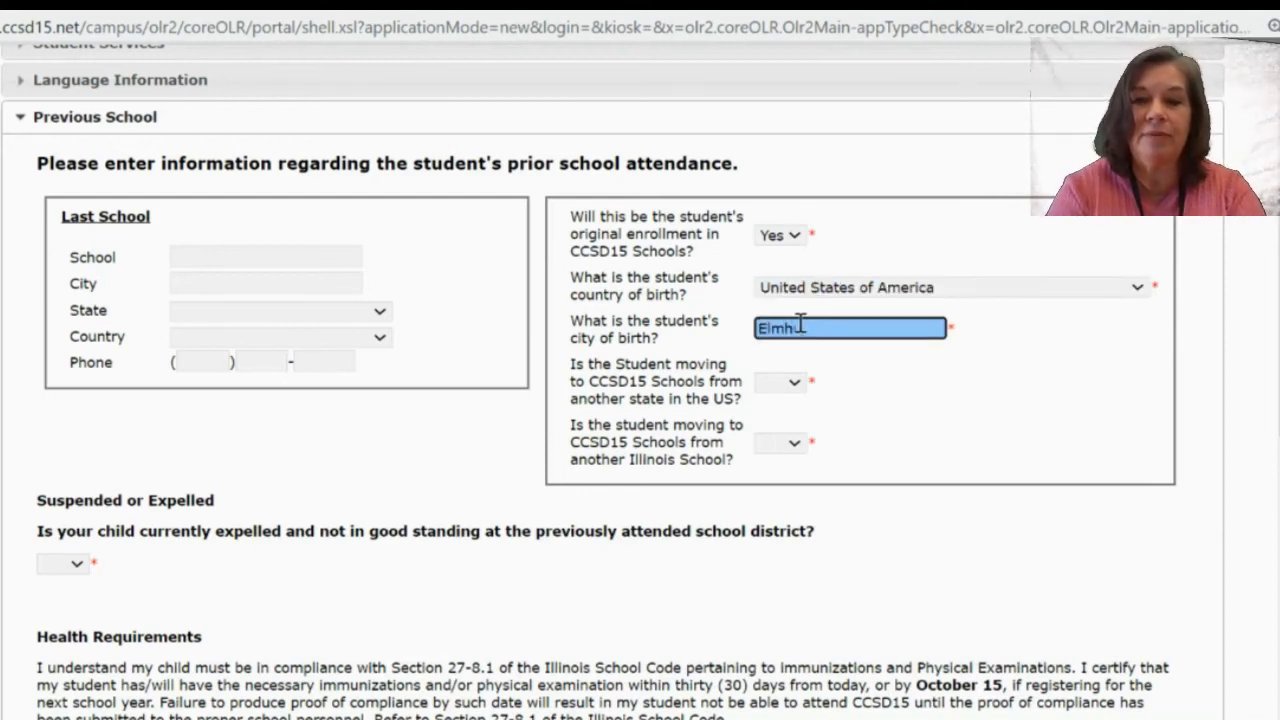
text(st)
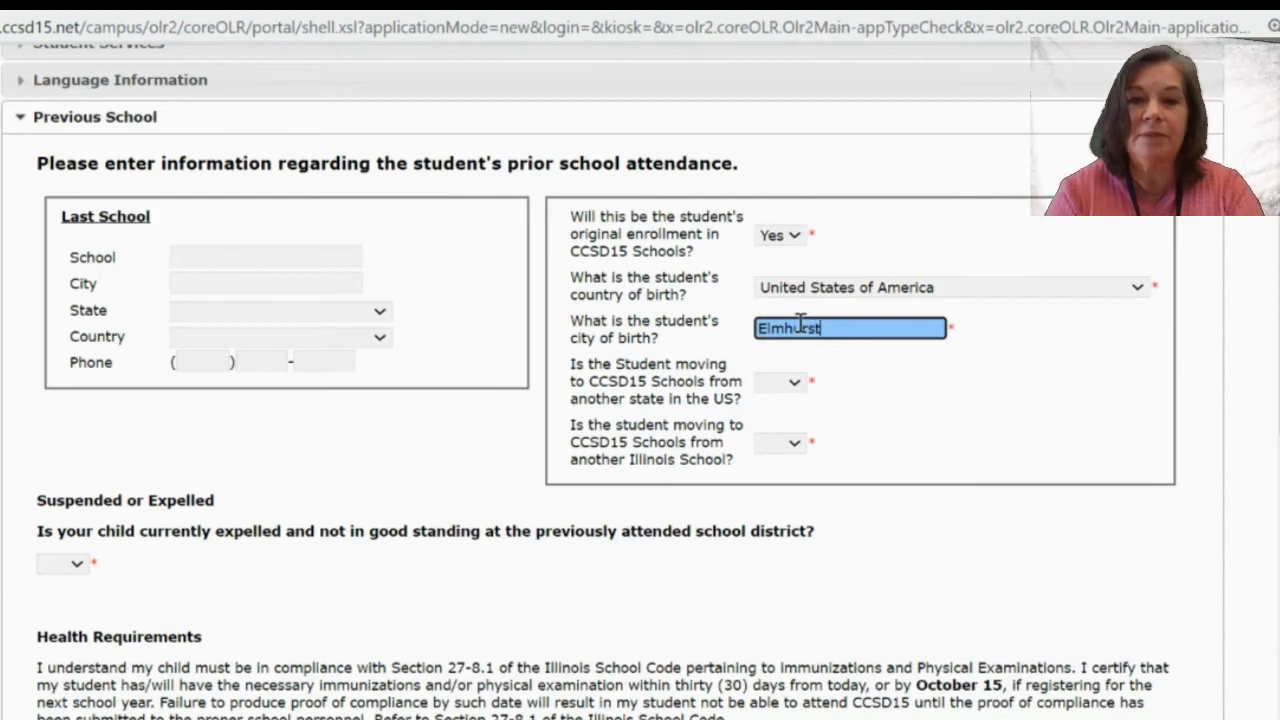
Answer No to moving from another state and from another Illinois school.
click(793, 385)
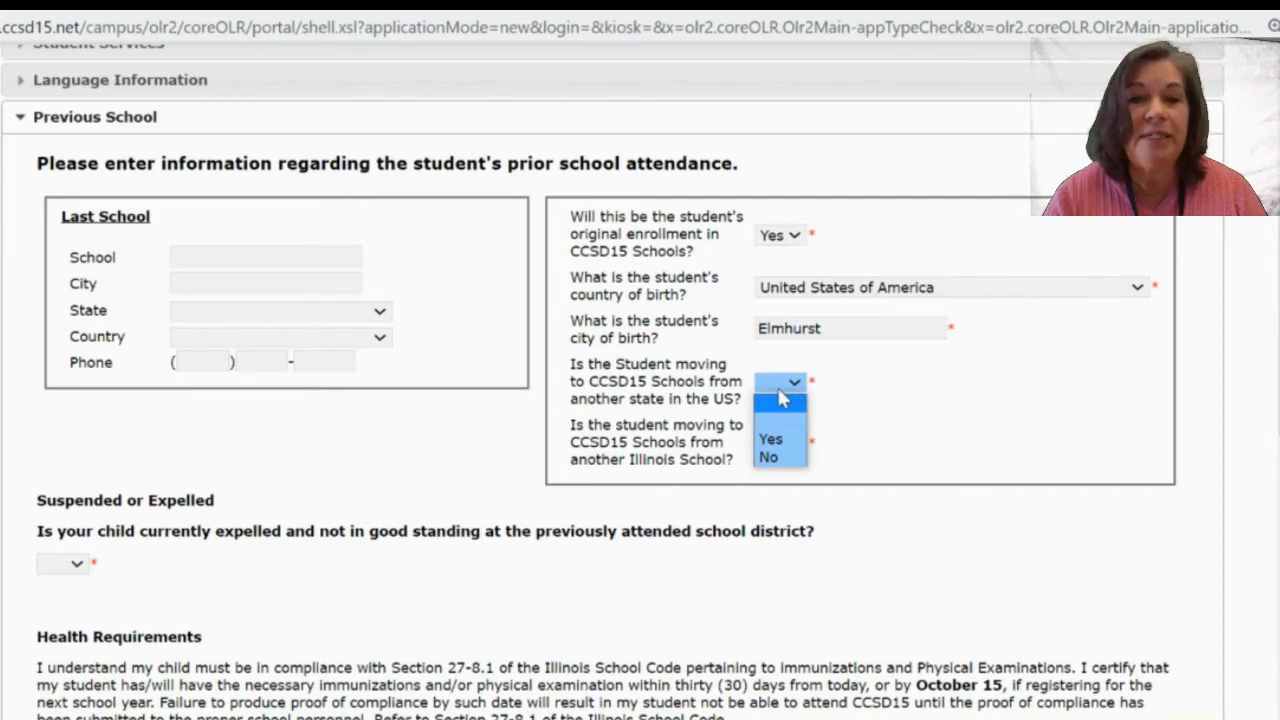
click(772, 459)
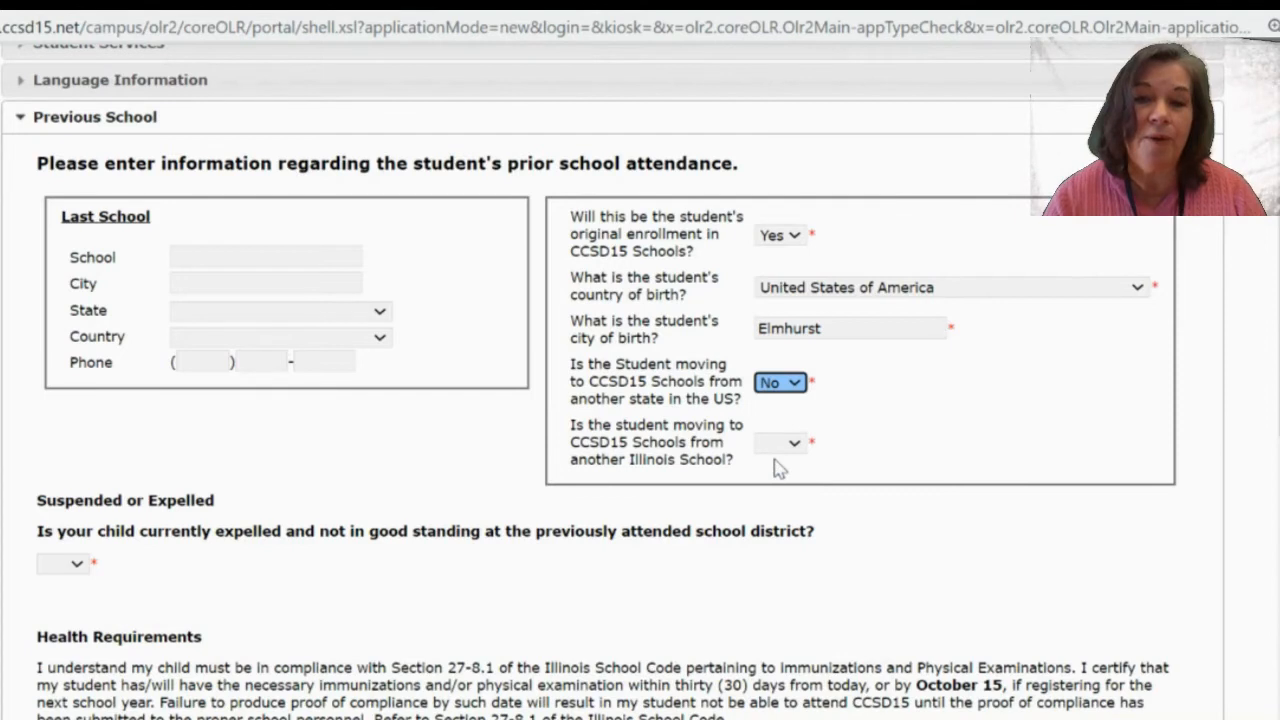
click(787, 390)
click(778, 440)
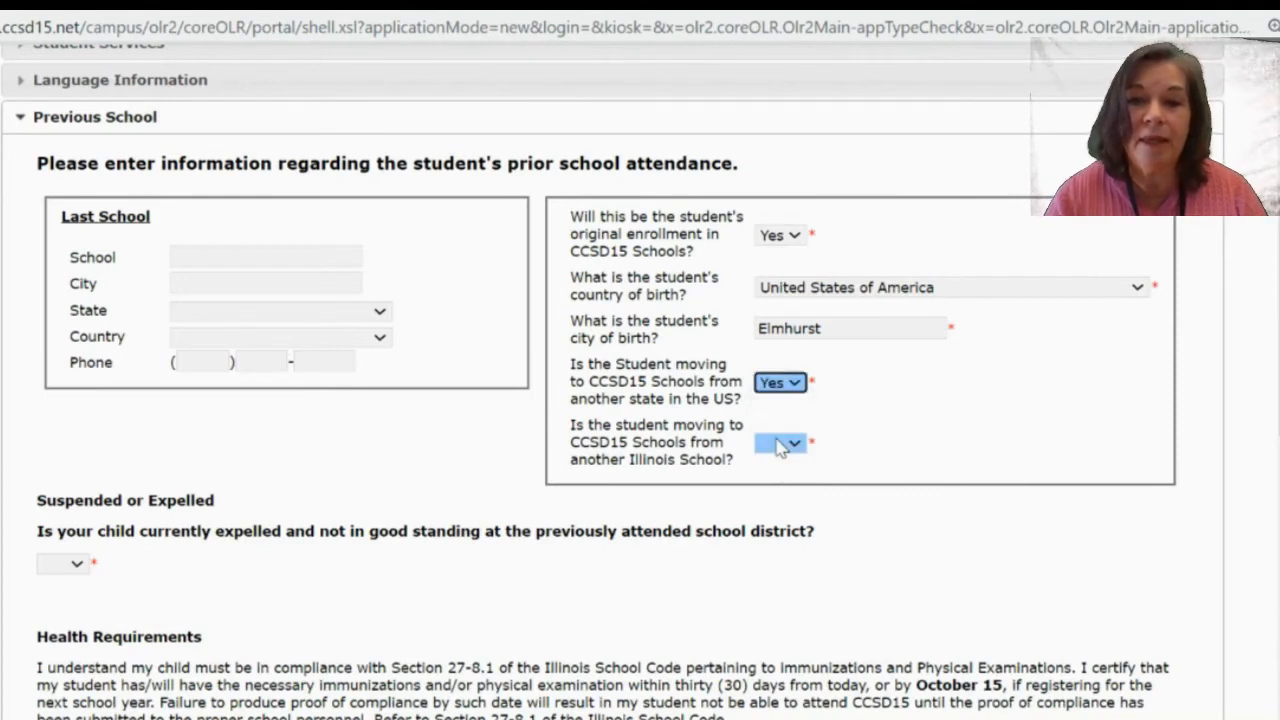
click(791, 370)
click(790, 381)
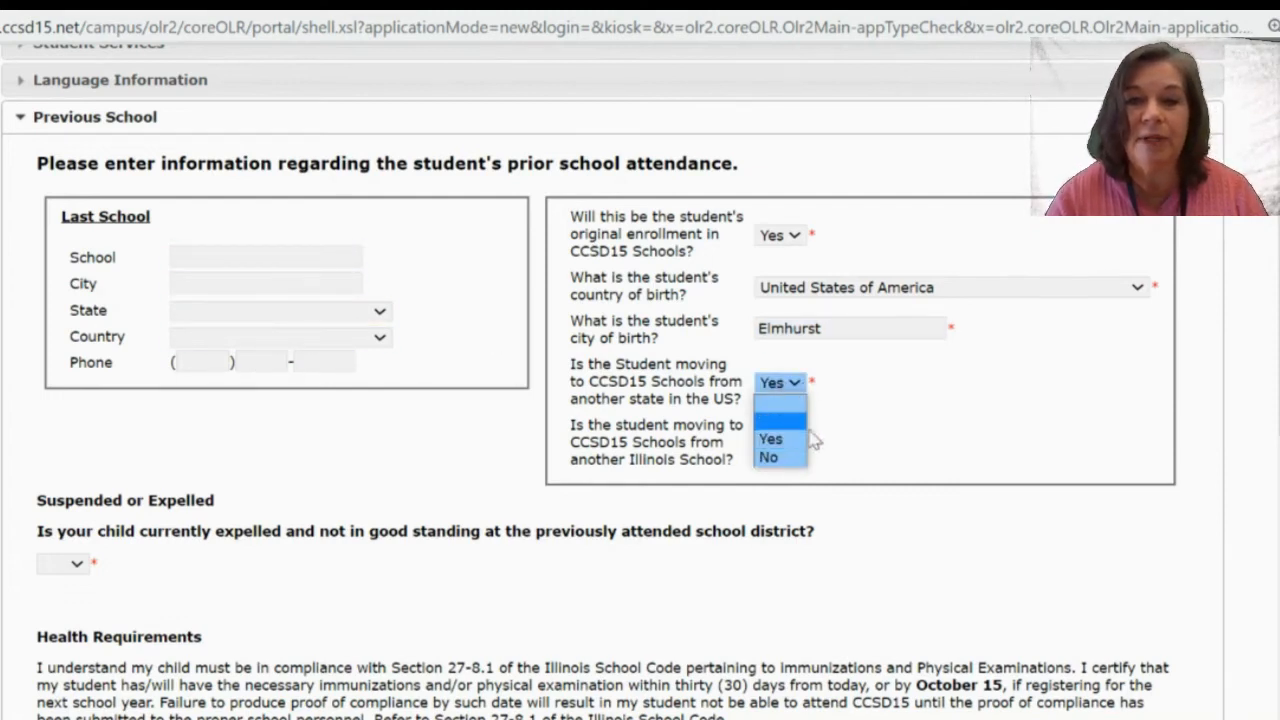
click(800, 419)
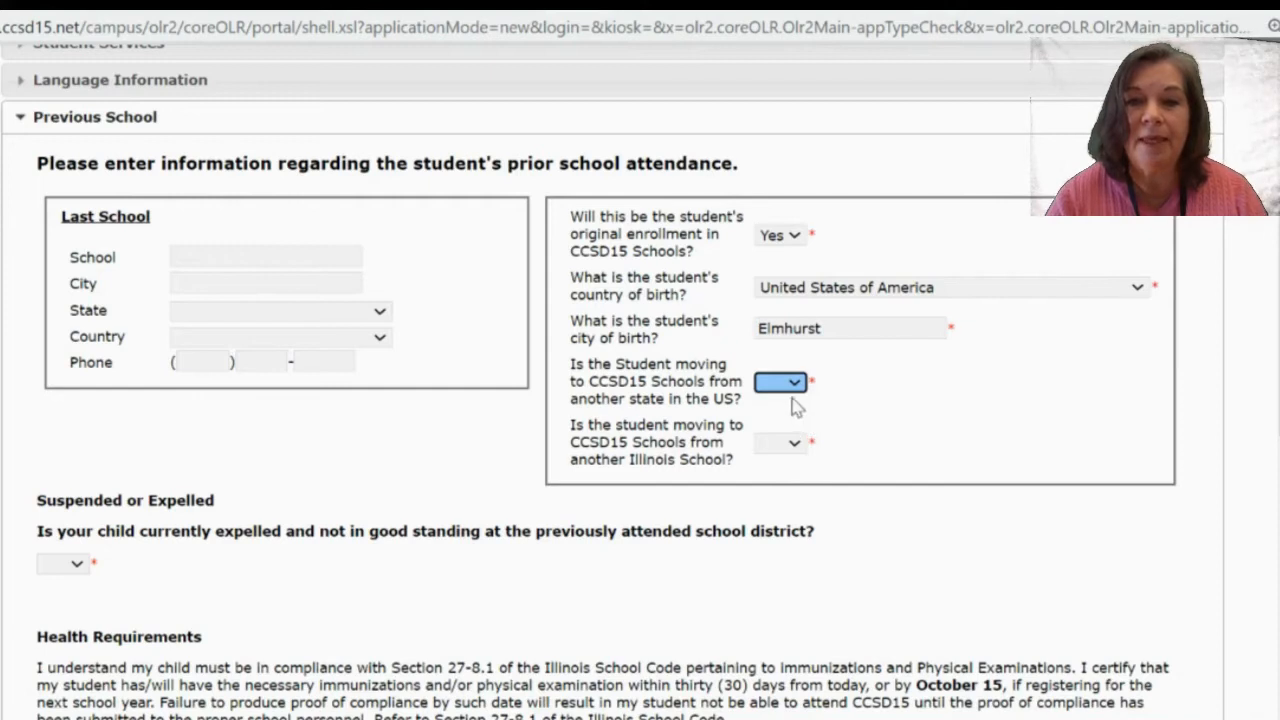
click(792, 382)
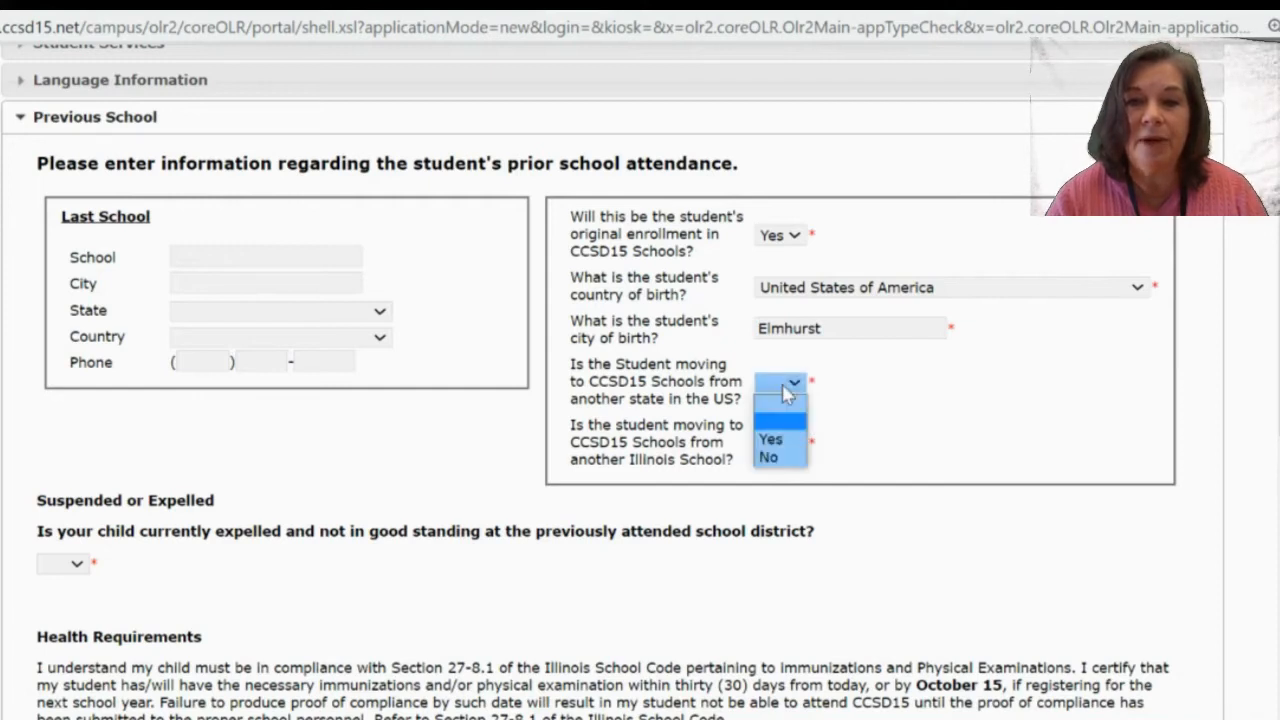
click(773, 461)
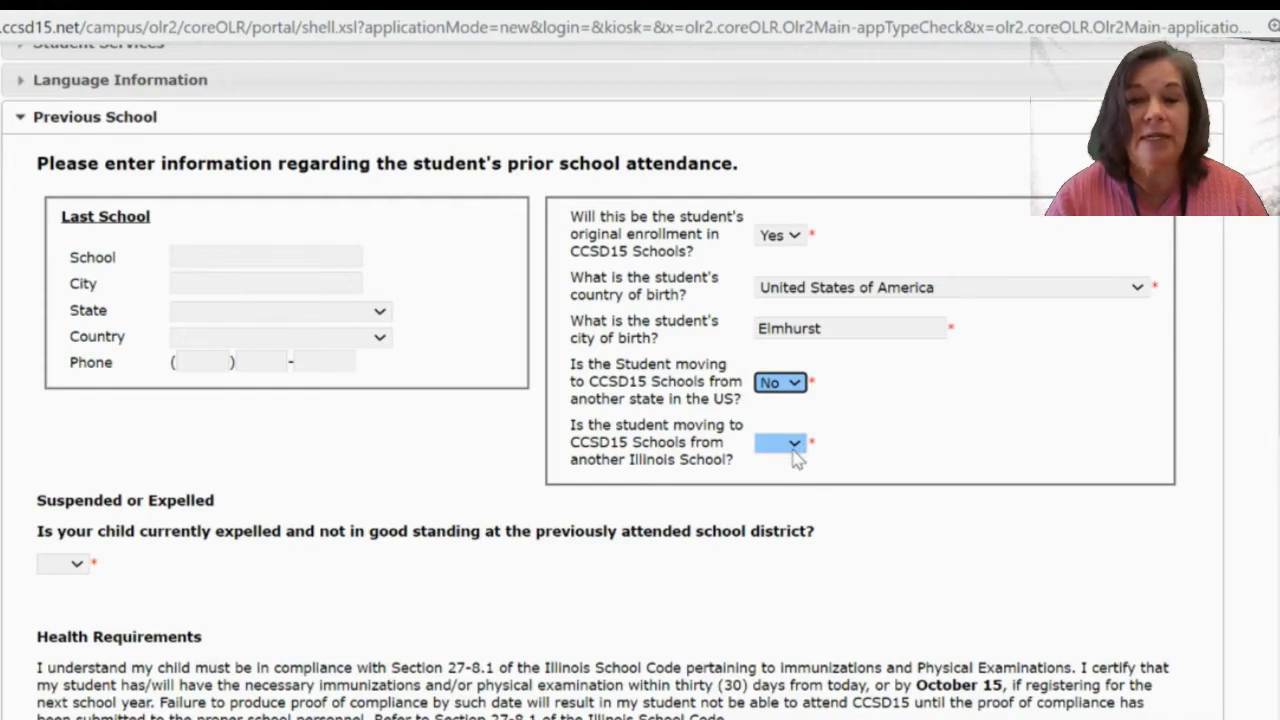
click(797, 457)
click(785, 520)
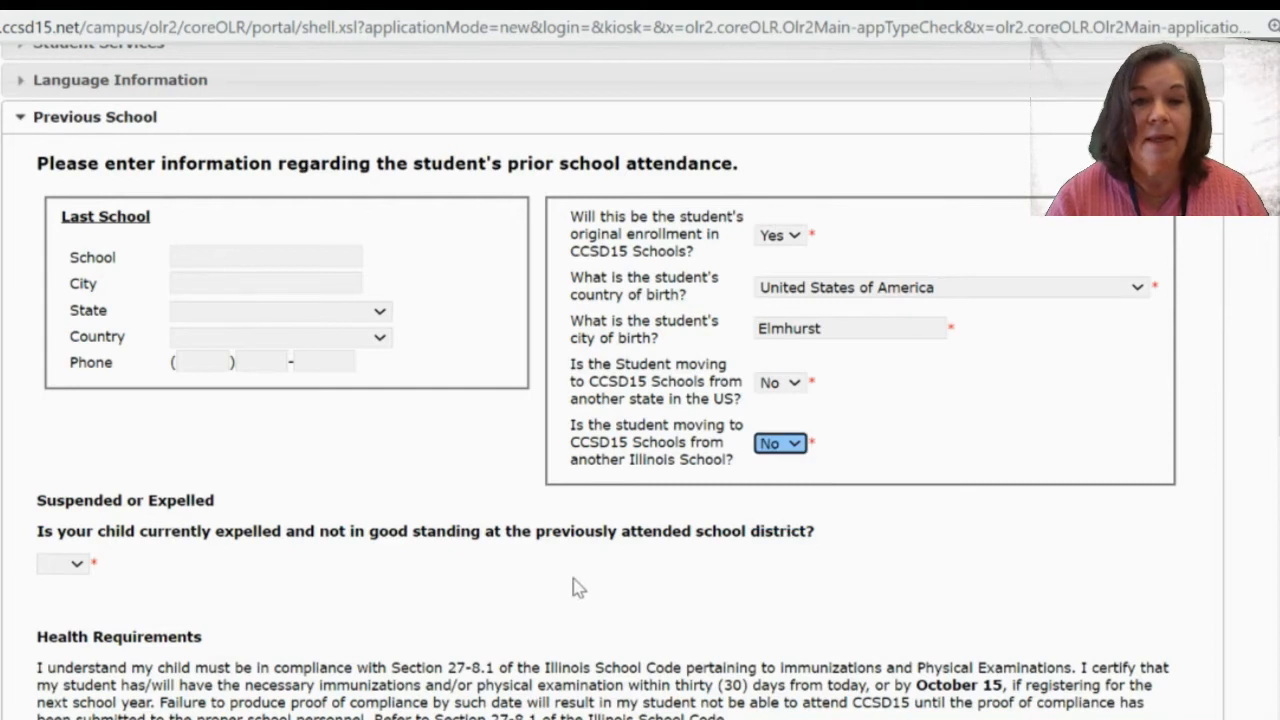
Answer No to the question about the student being expelled.
scroll(575, 588, down, 3)
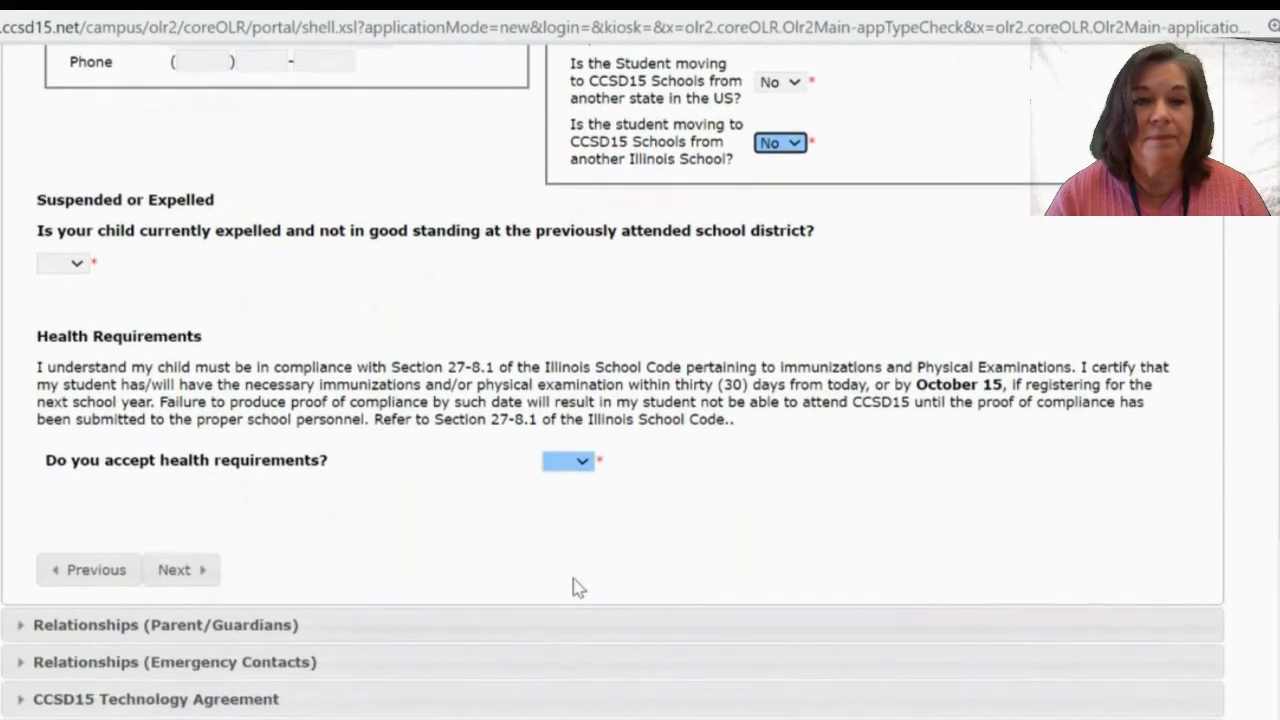
click(85, 268)
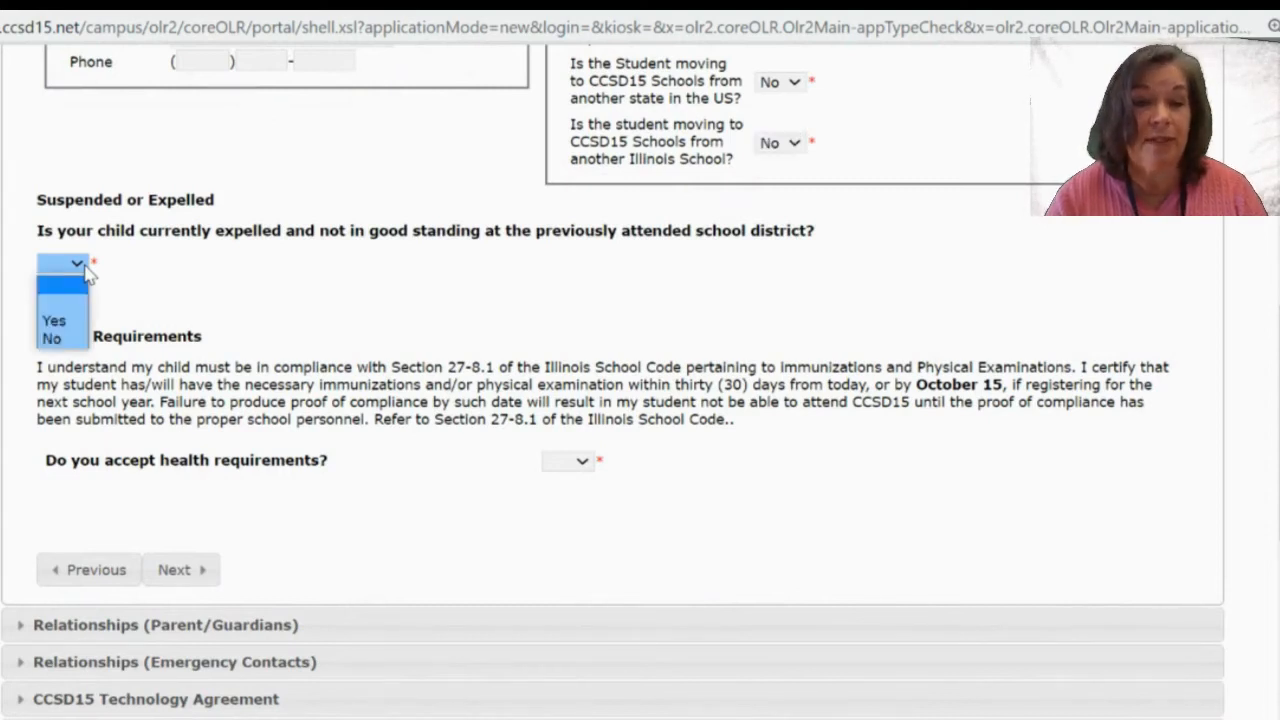
click(52, 339)
click(205, 252)
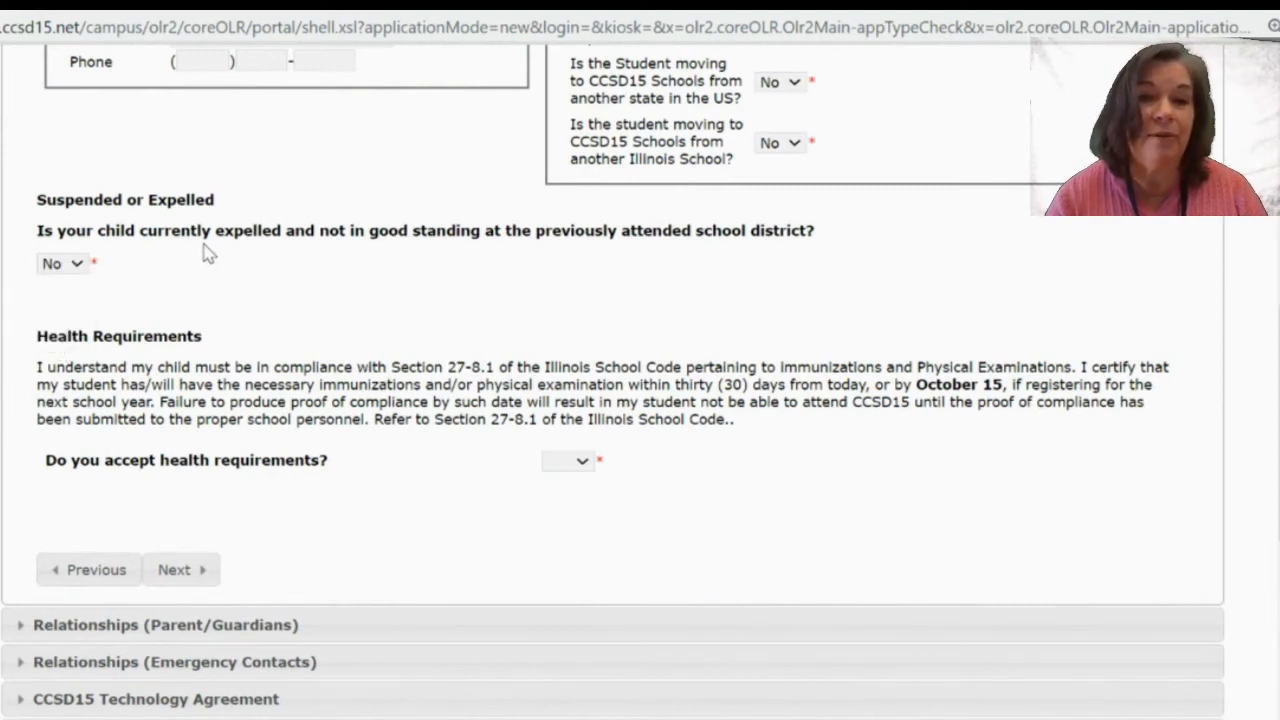
Accept the health requirements with Yes and continue to parent/guardian relationships.
scroll(383, 534, down, 1)
scroll(383, 535, down, 1)
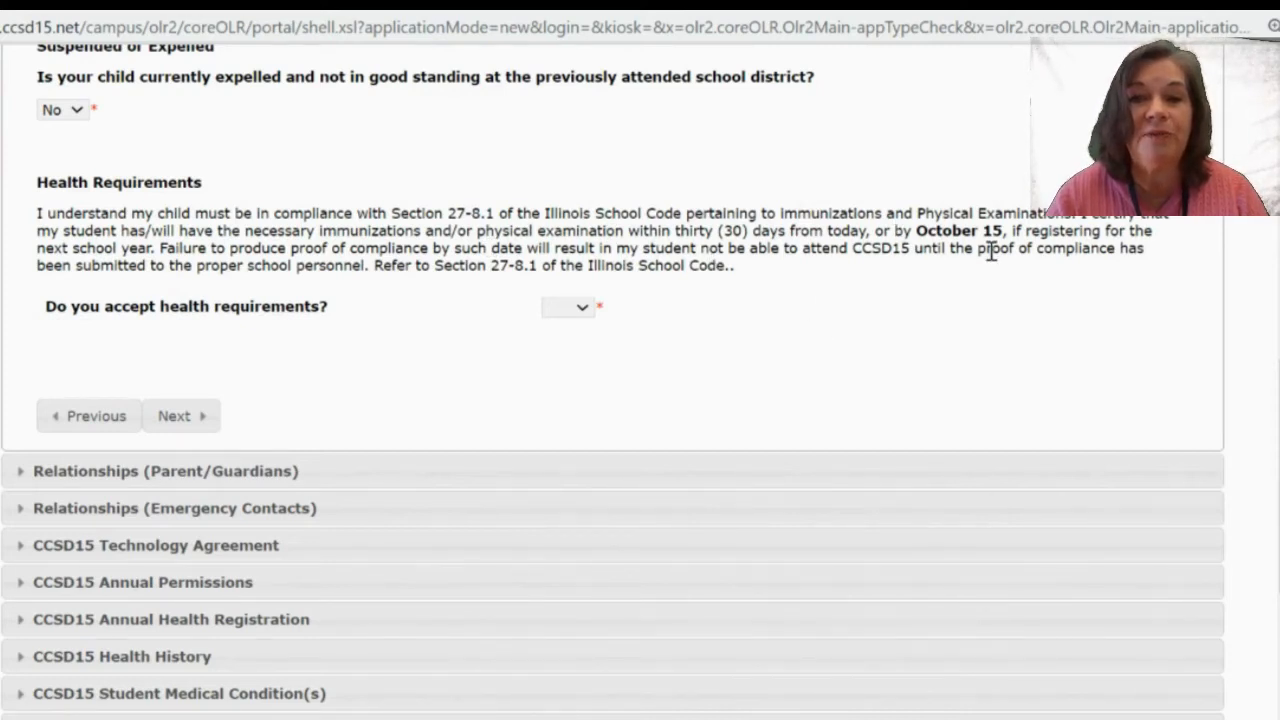
click(579, 314)
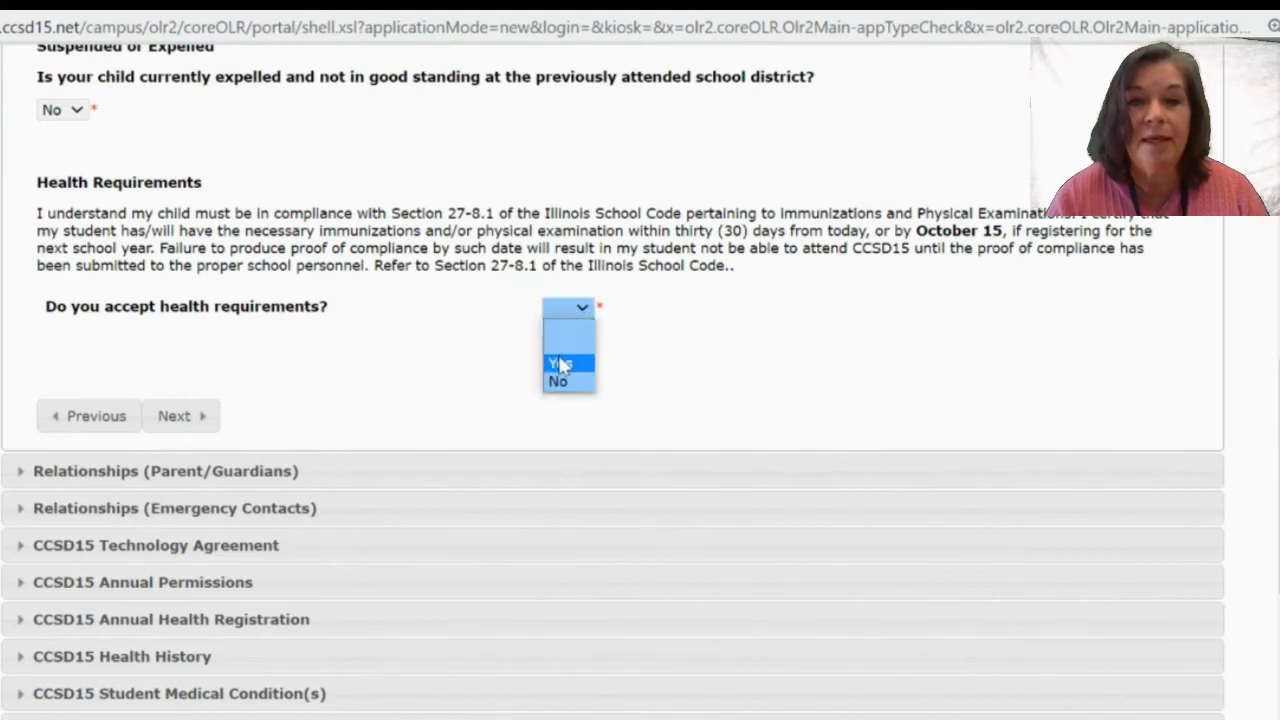
click(560, 363)
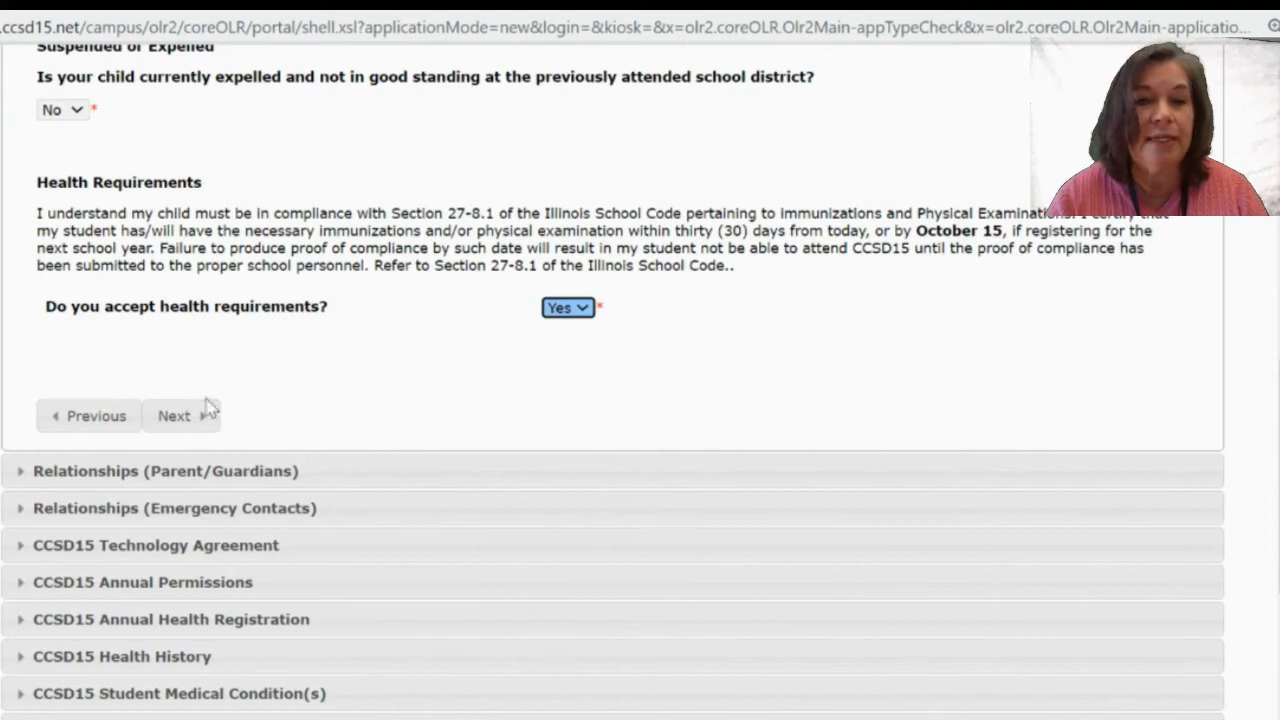
click(174, 417)
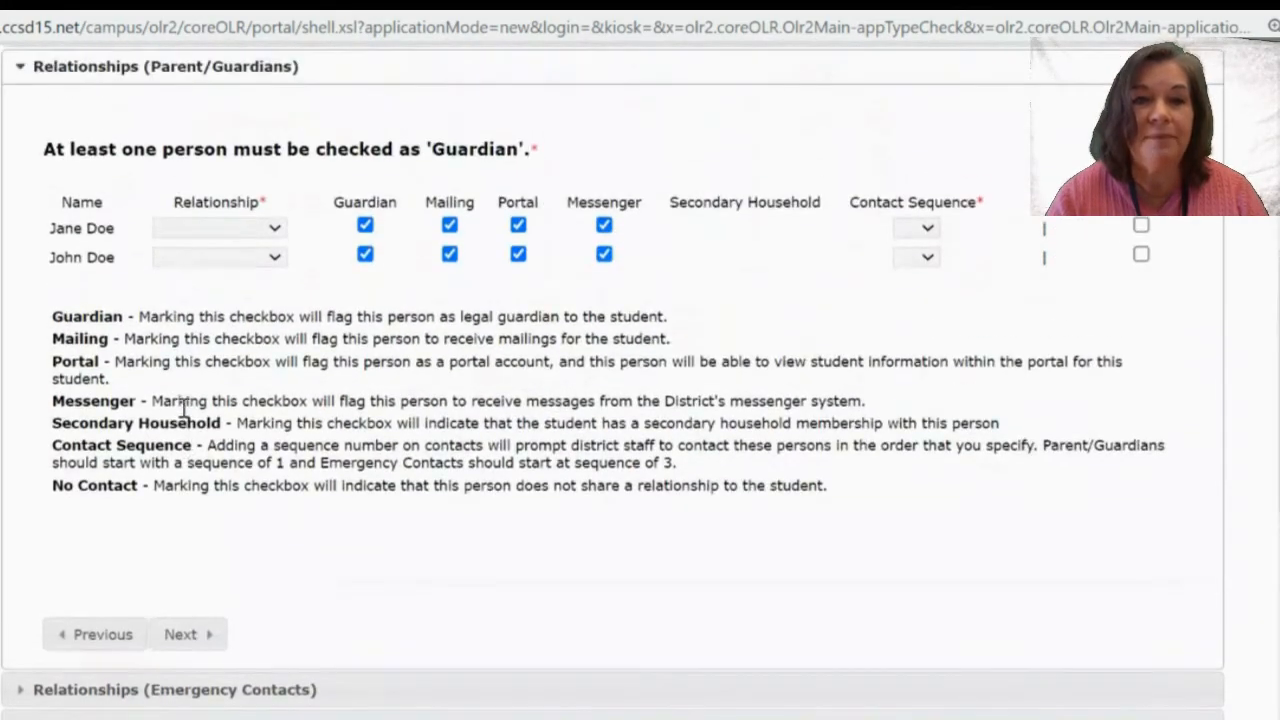
Set the first guardian's relationship to Mother with contact sequence 1.
scroll(590, 534, up, 1)
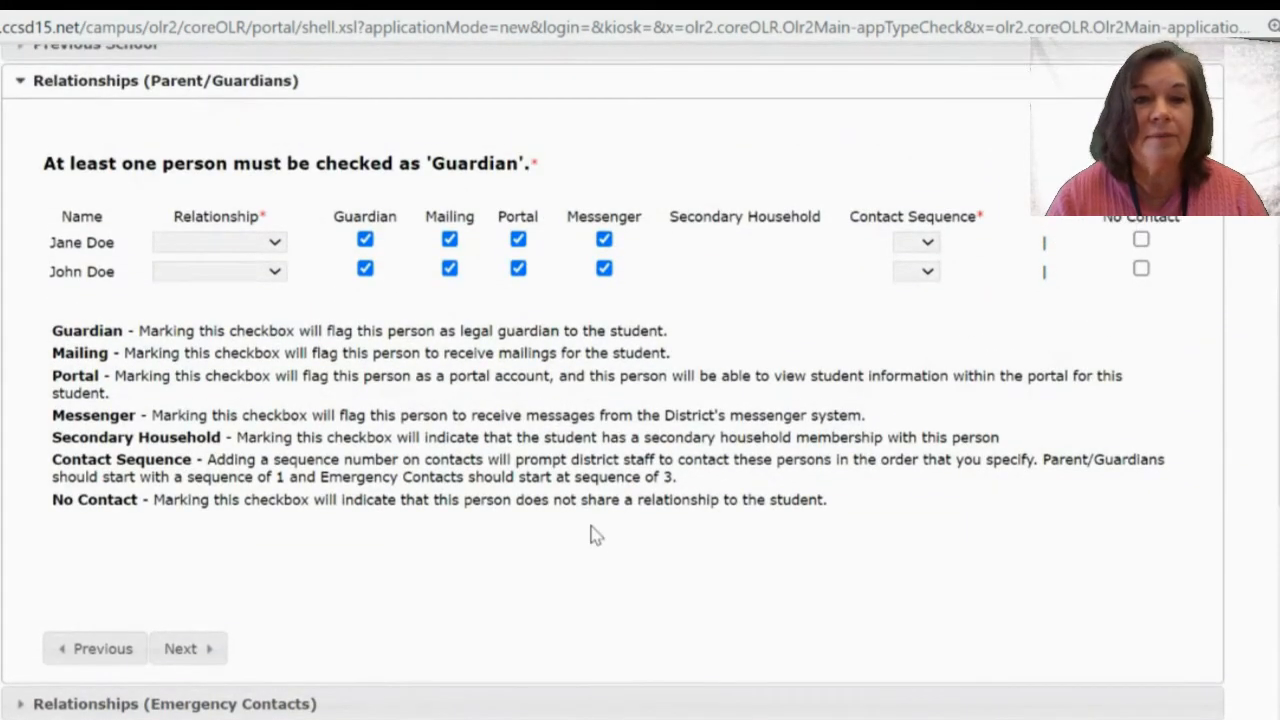
right_click(592, 534)
click(548, 530)
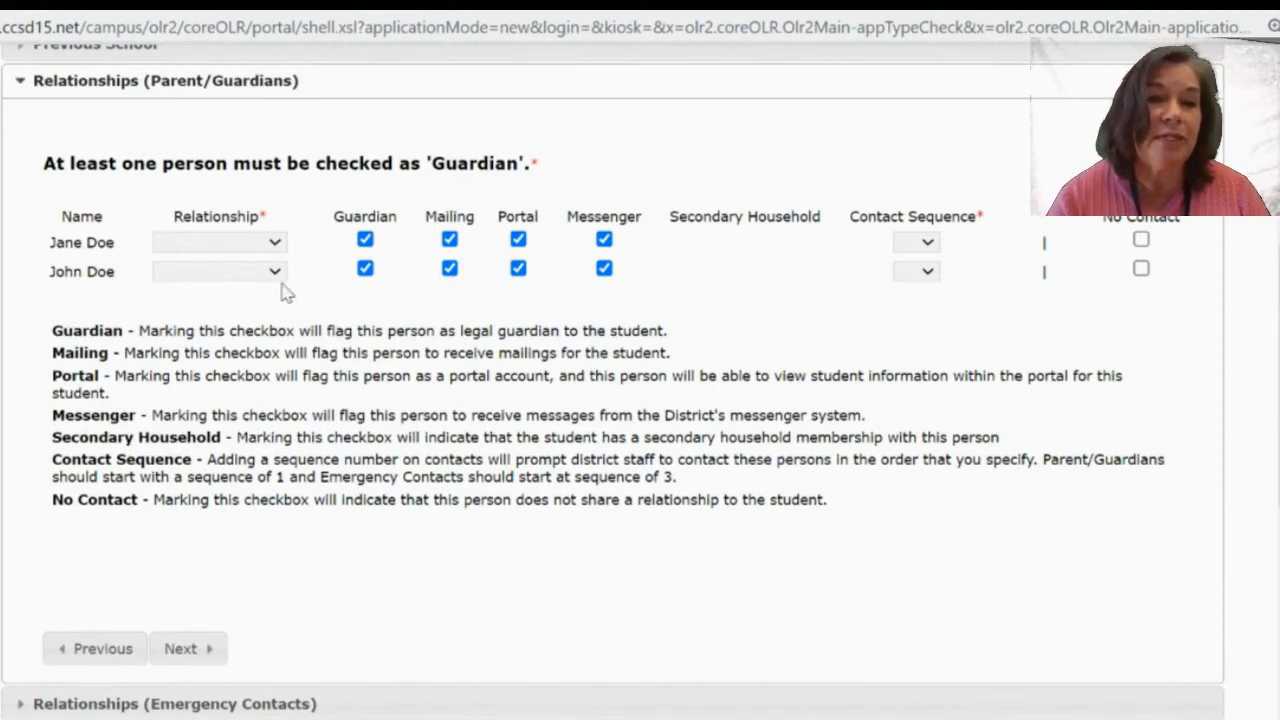
click(272, 246)
click(271, 246)
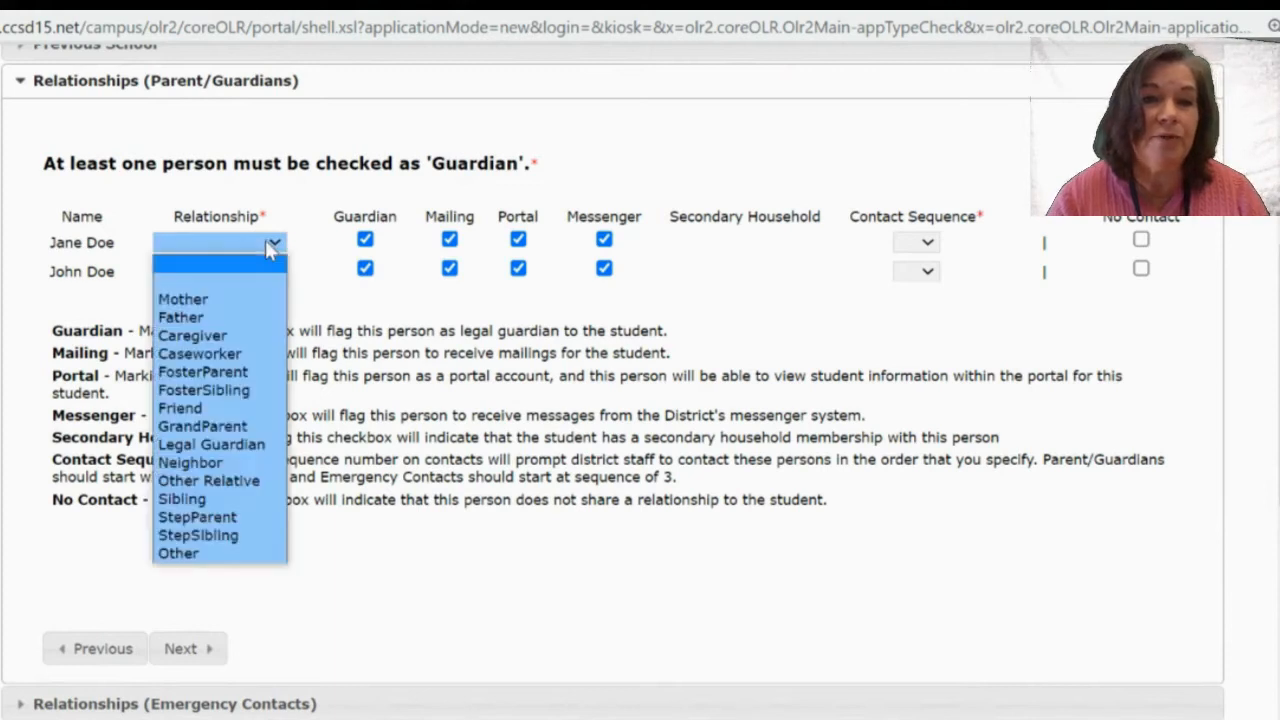
click(233, 299)
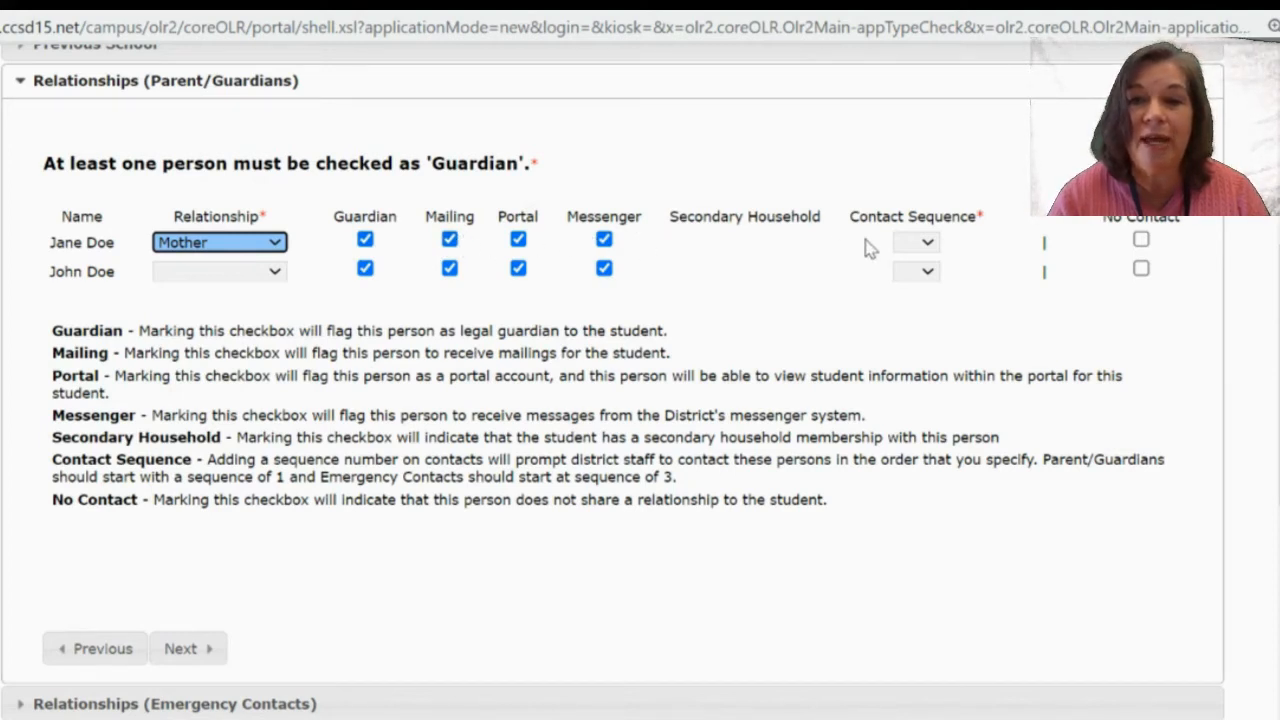
click(912, 246)
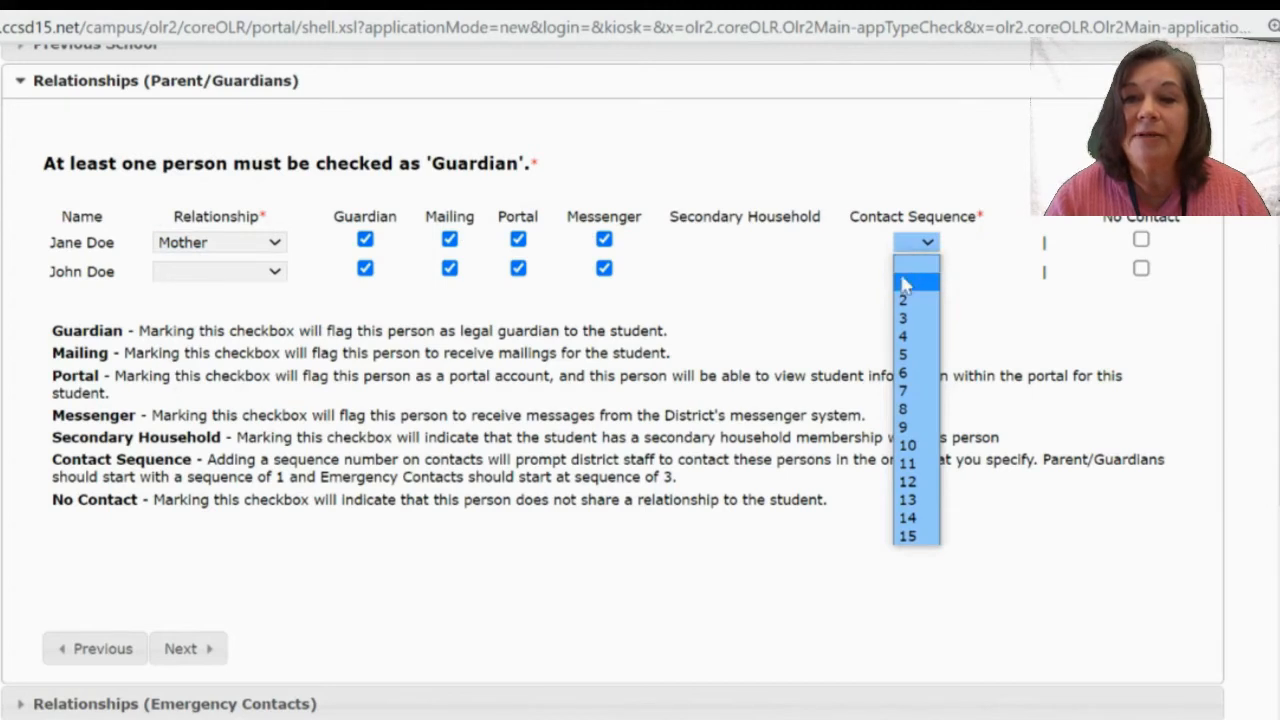
click(904, 285)
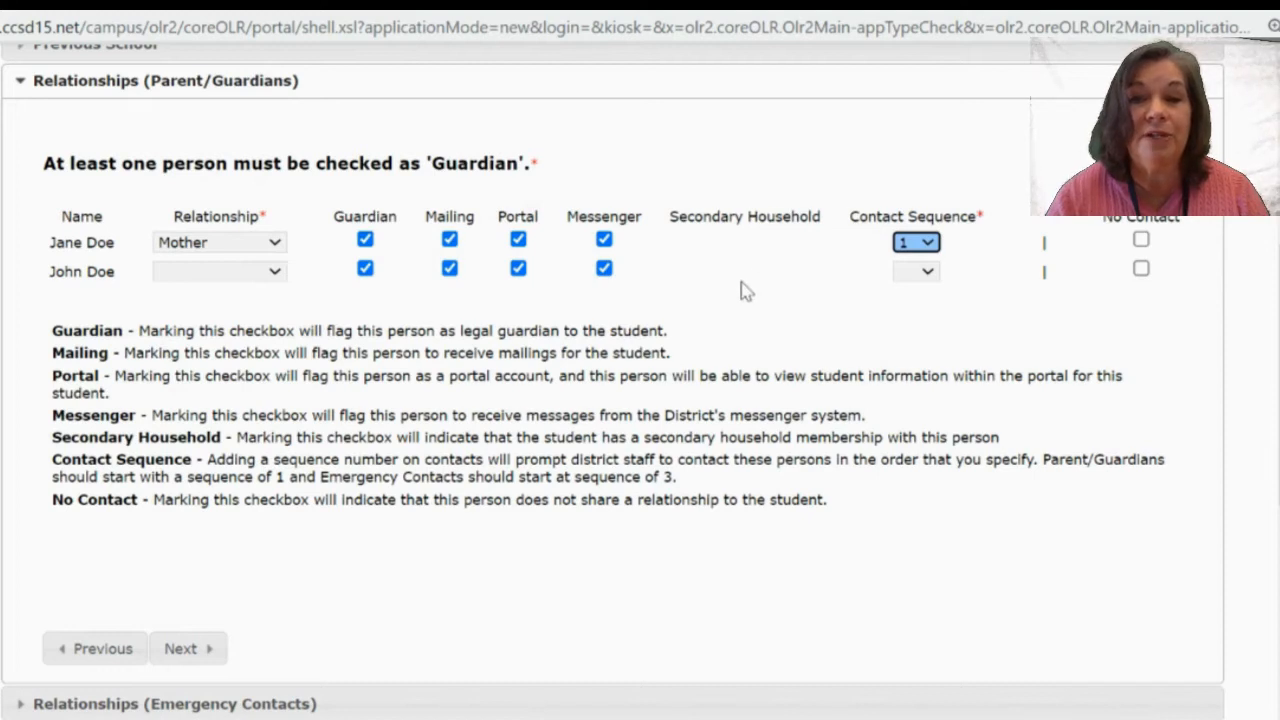
Set the second guardian's relationship to Father with contact sequence 2, keeping the first as Mother.
click(245, 272)
click(230, 317)
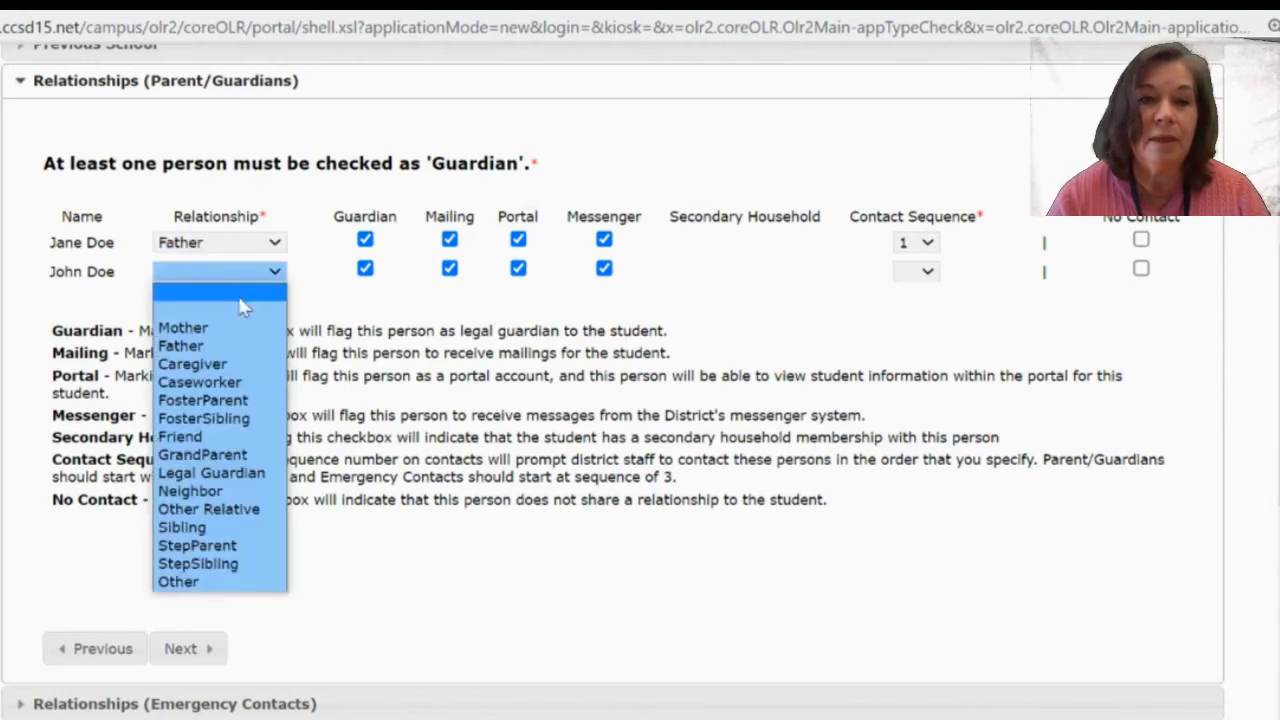
click(234, 347)
click(245, 243)
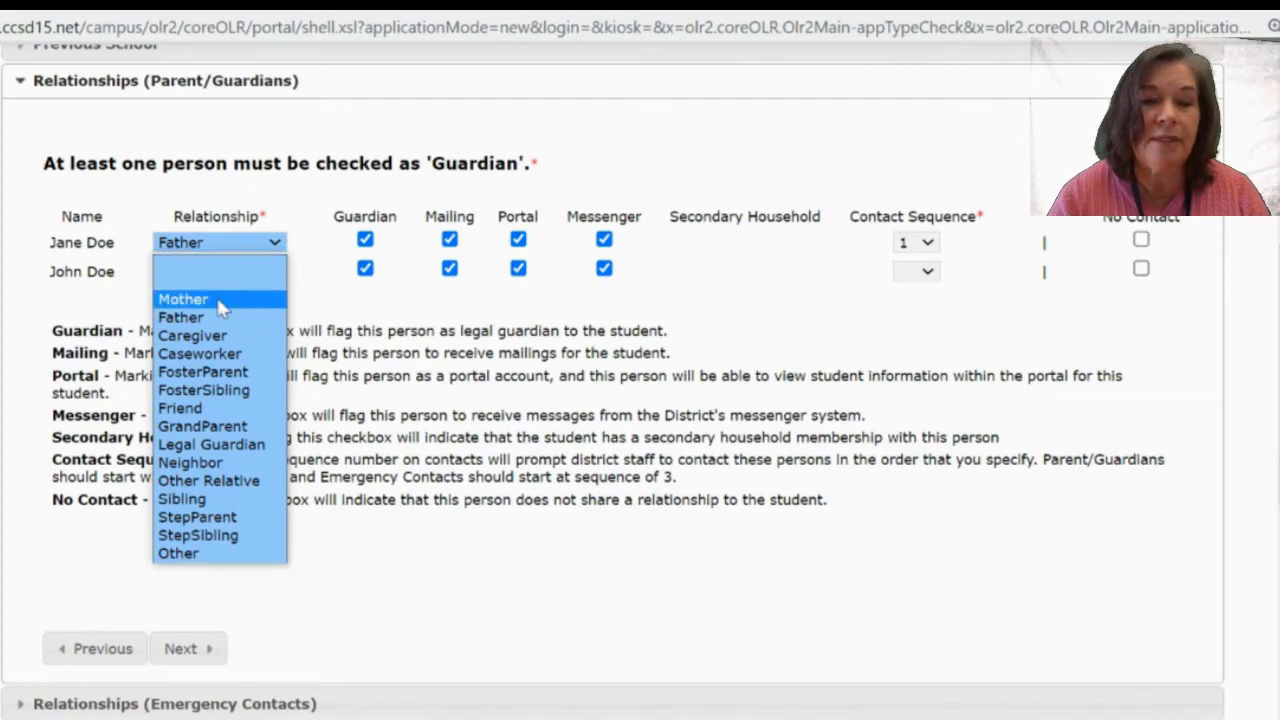
click(222, 300)
click(246, 292)
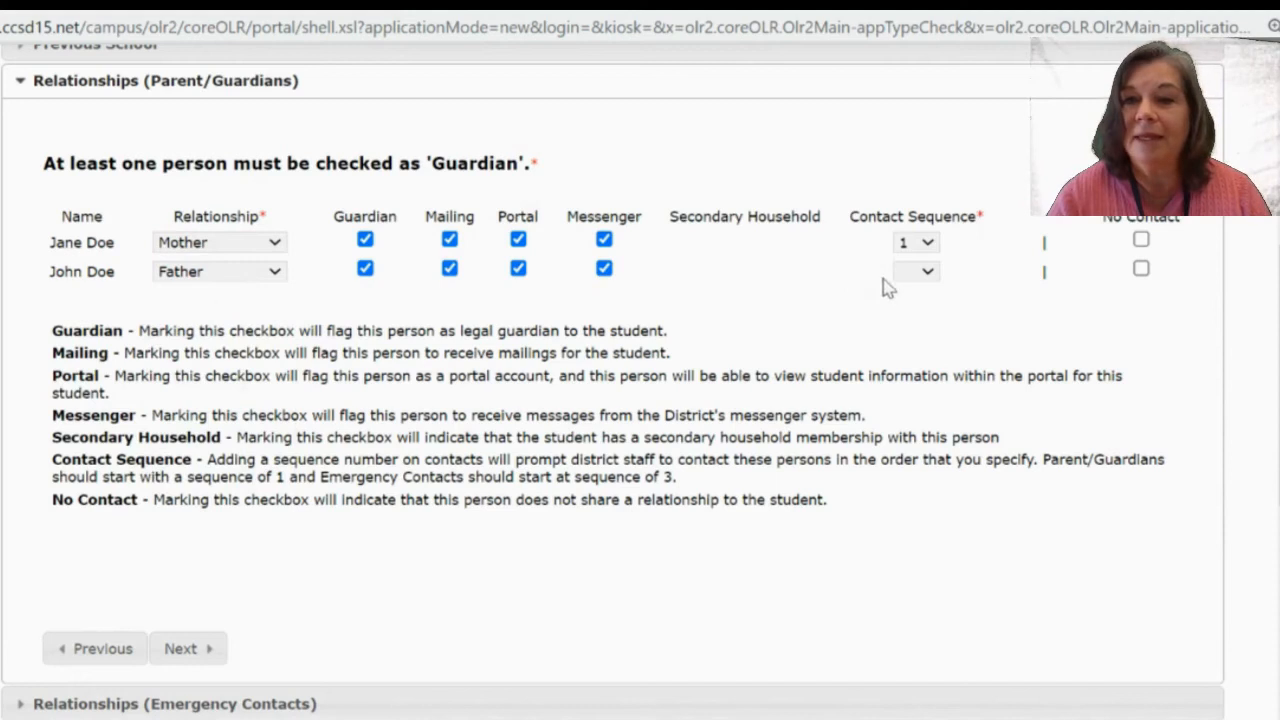
click(918, 273)
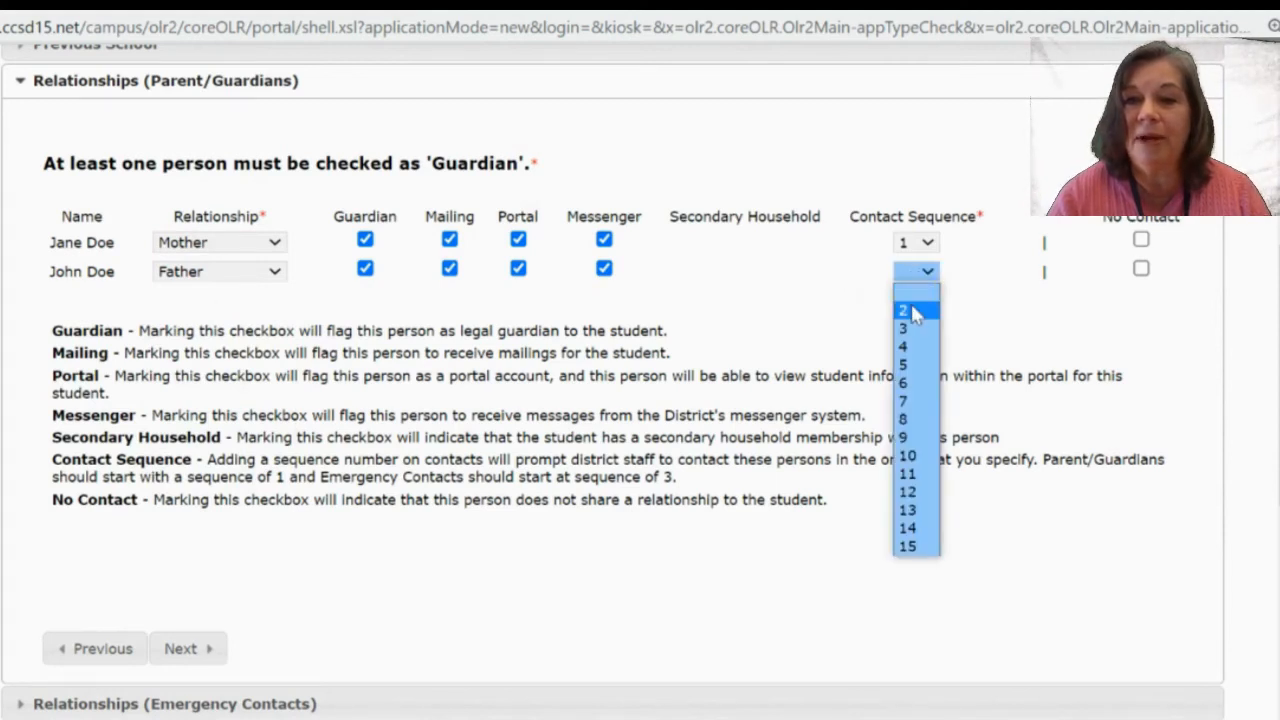
click(916, 313)
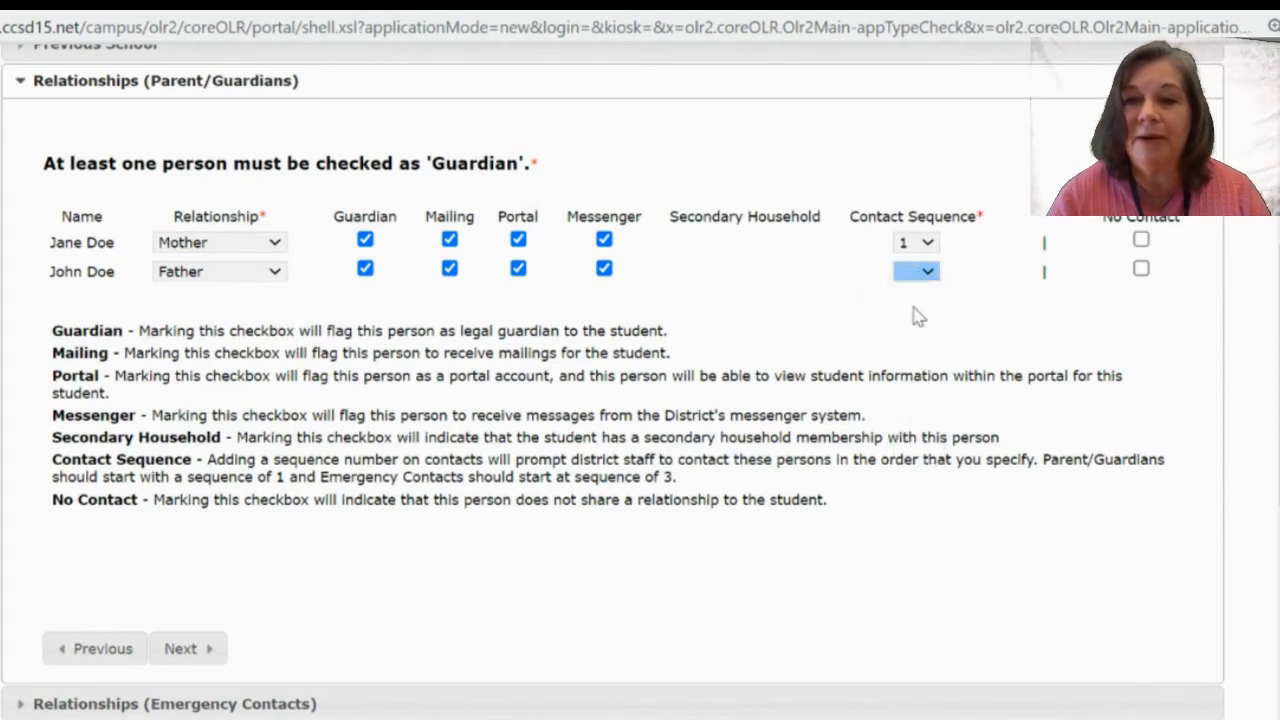
click(800, 298)
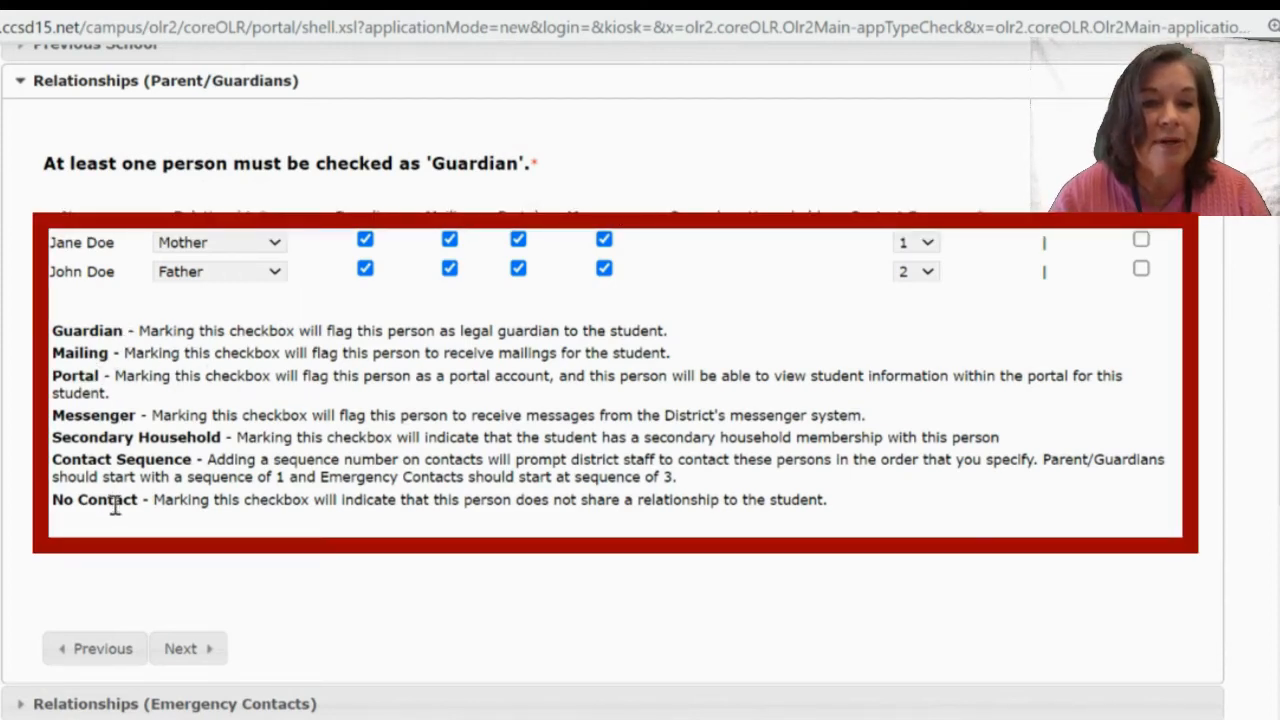
scroll(118, 562, down, 1)
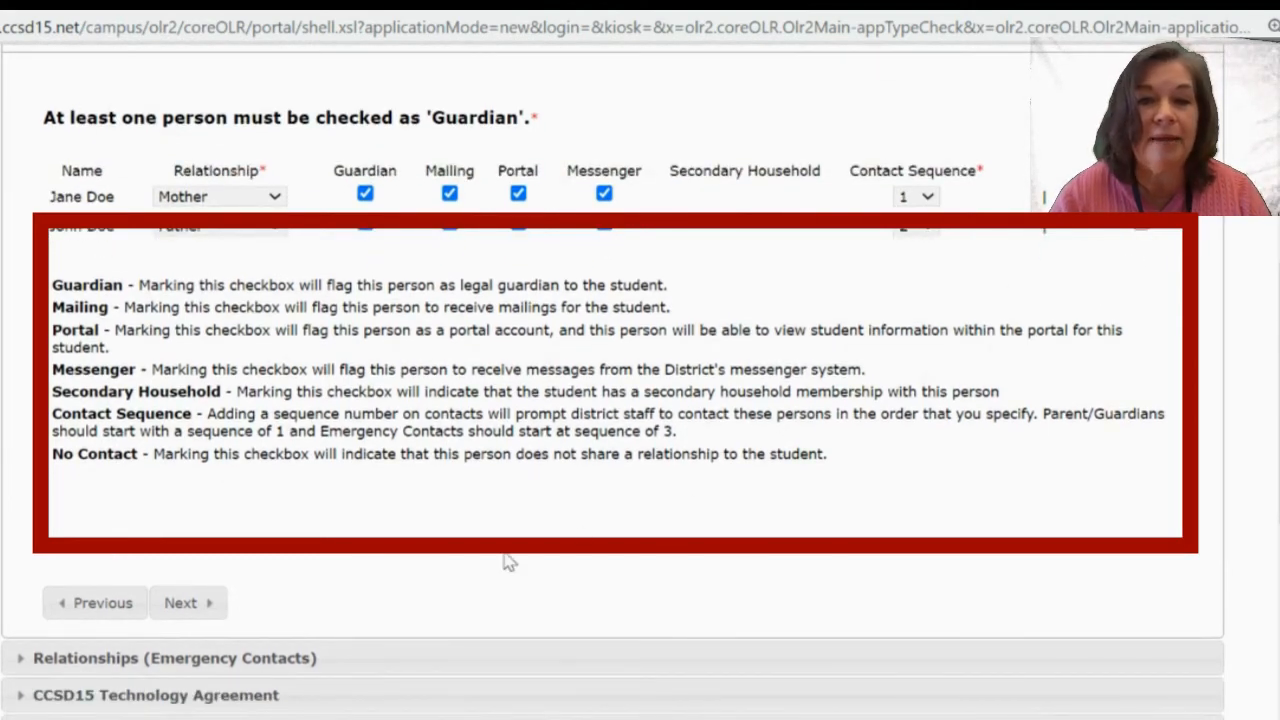
scroll(352, 572, down, 1)
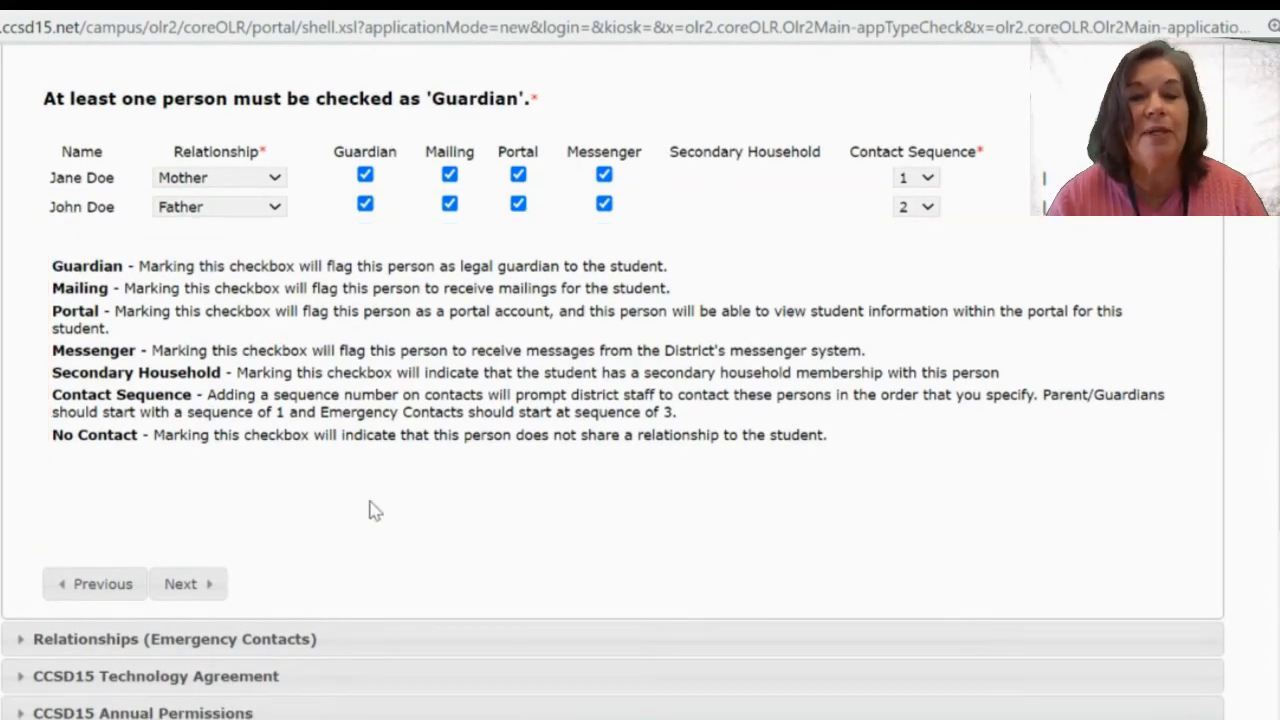
scroll(369, 510, down, 3)
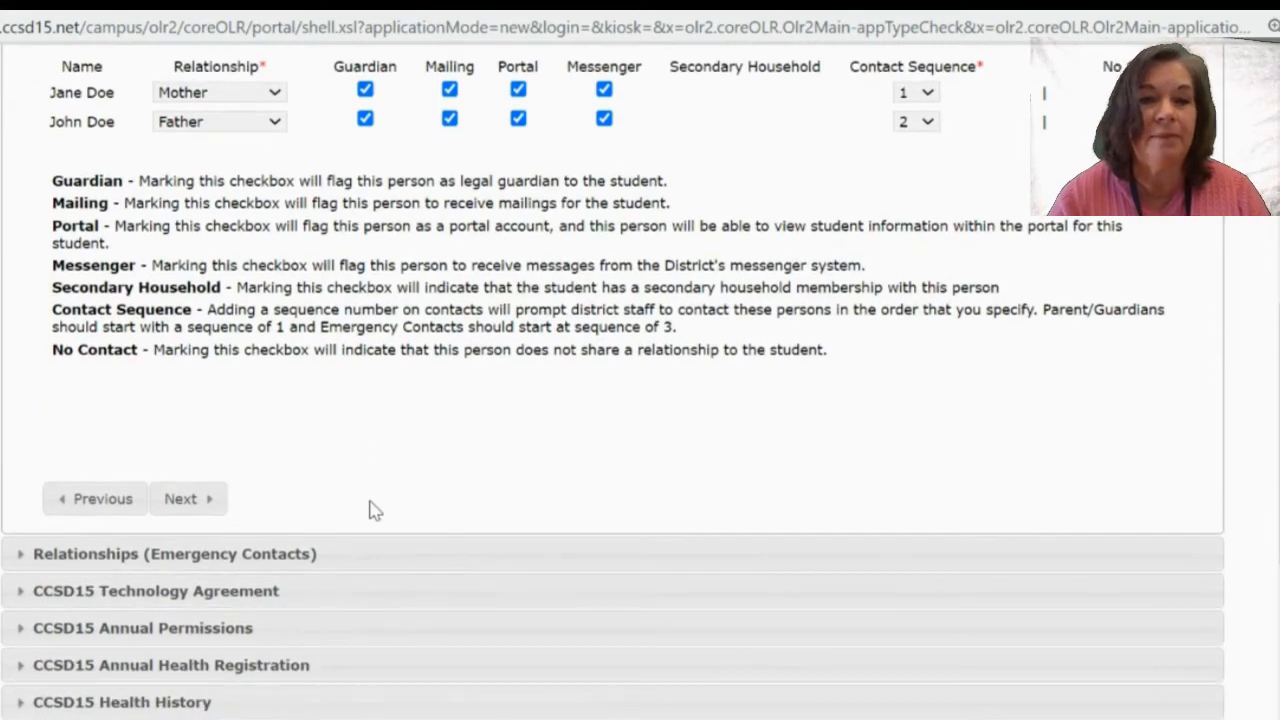
Record the grandfather emergency contact as GrandParent with contact sequence 3, then continue.
click(180, 501)
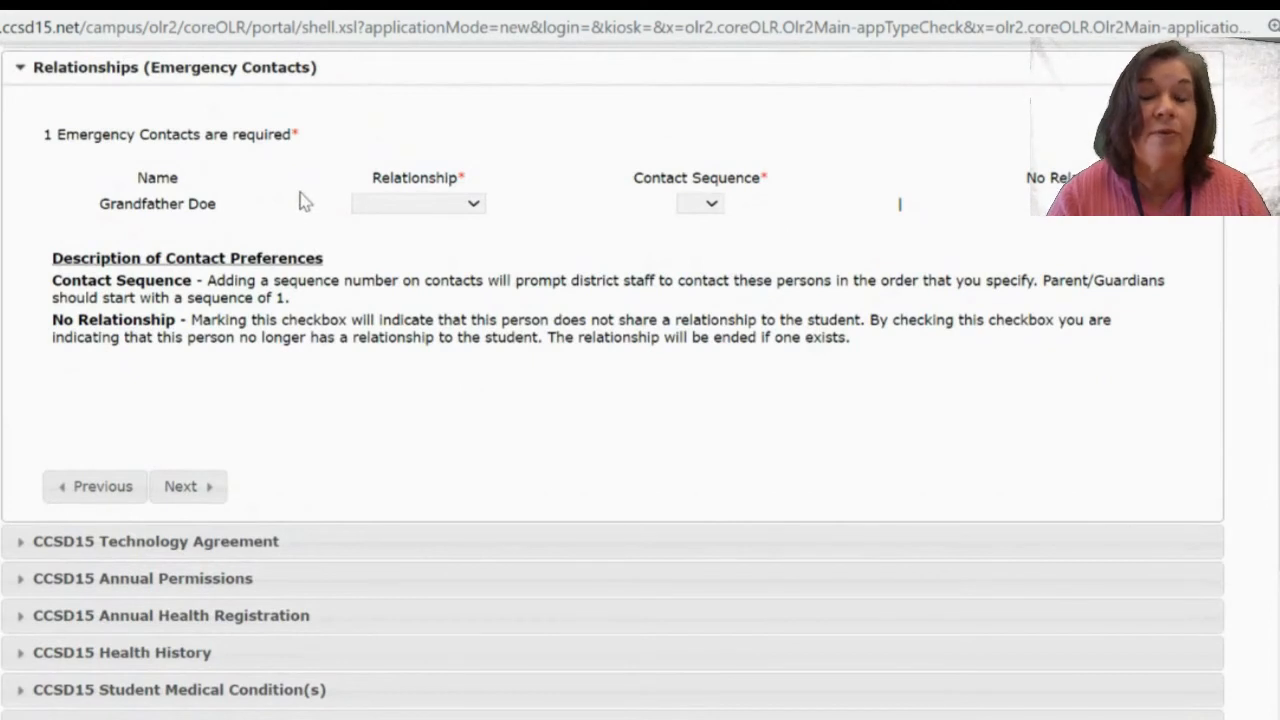
click(450, 207)
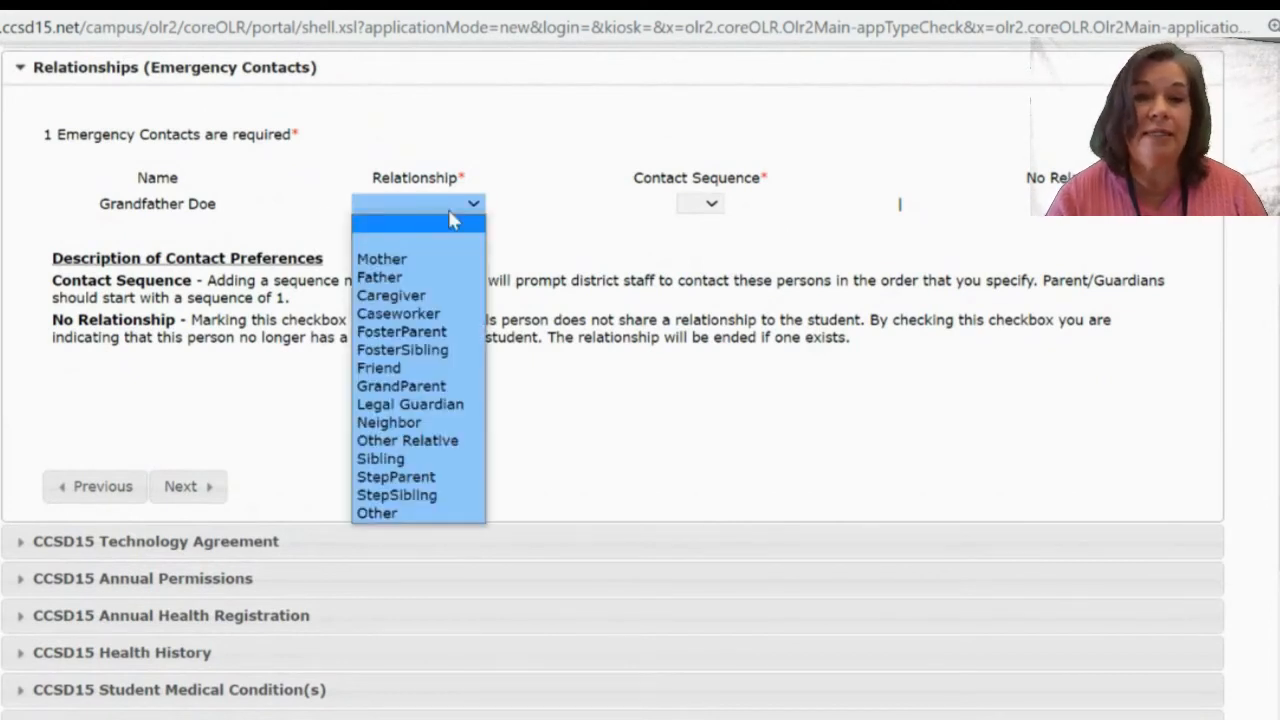
click(432, 389)
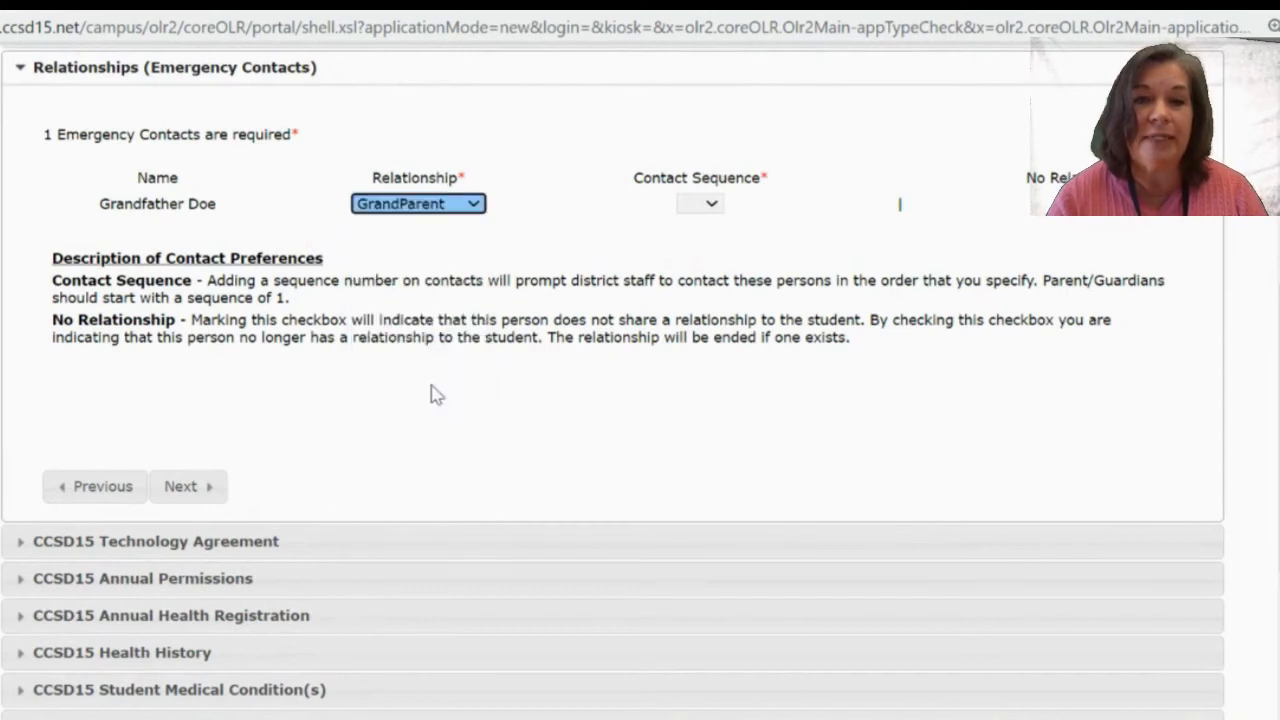
click(700, 206)
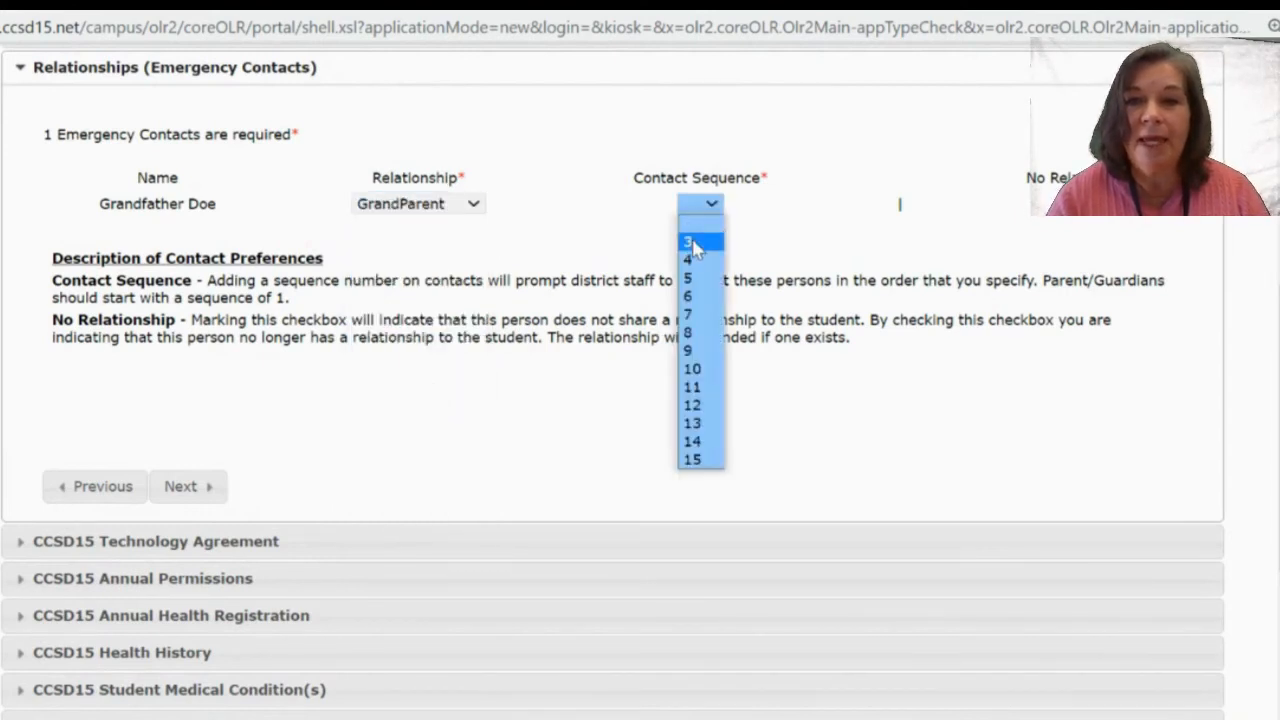
click(693, 243)
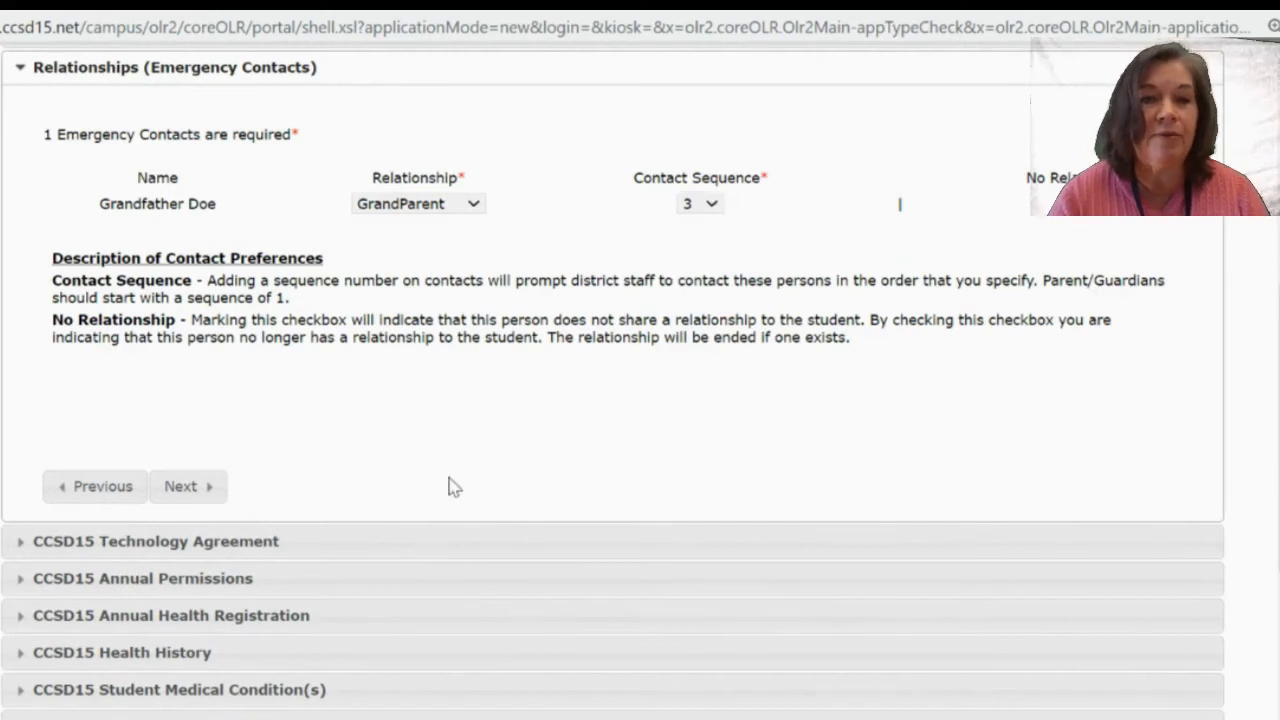
click(196, 488)
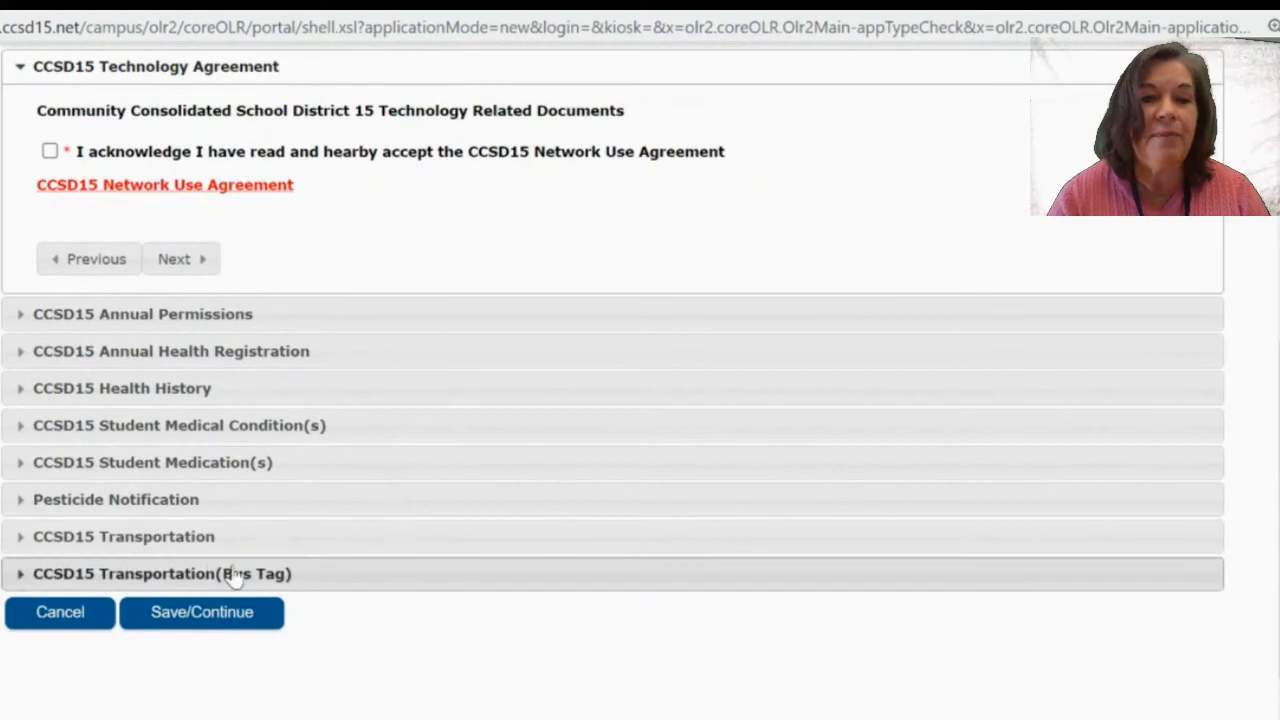
Bring the CCSD15 Technology Agreement section with its Network Use Agreement into view.
right_click(576, 216)
click(530, 218)
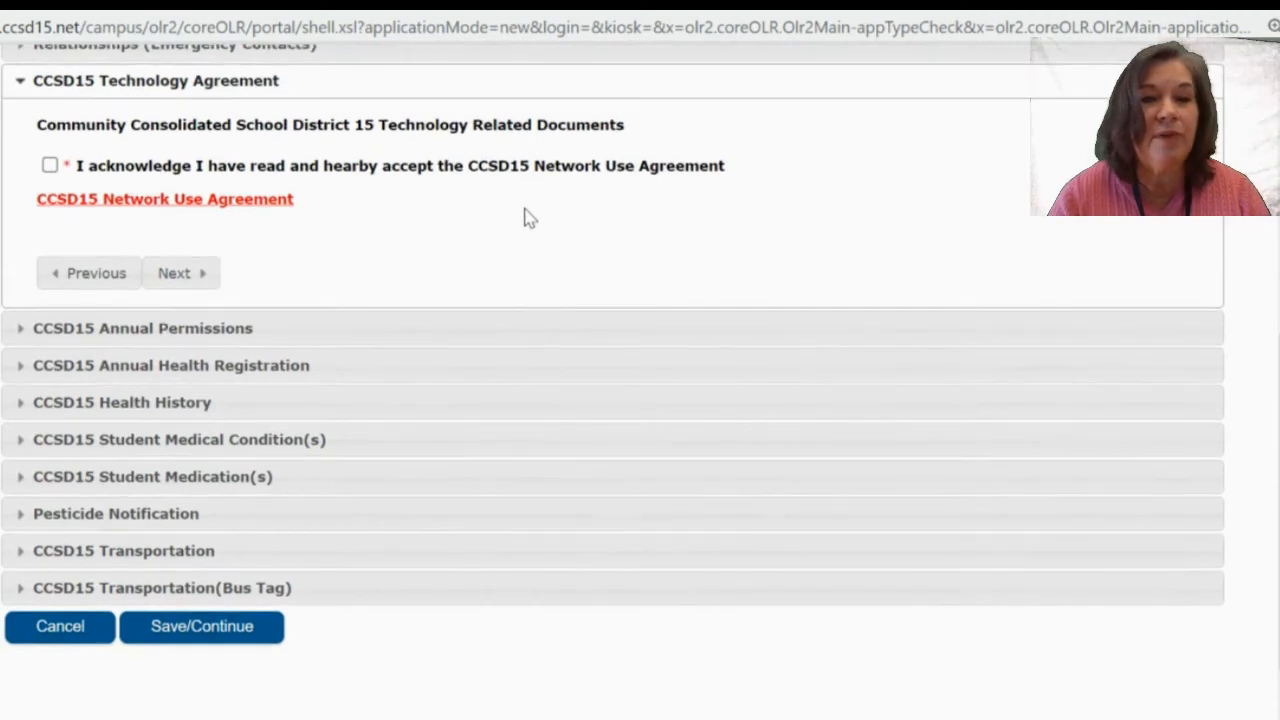
scroll(530, 218, up, 1)
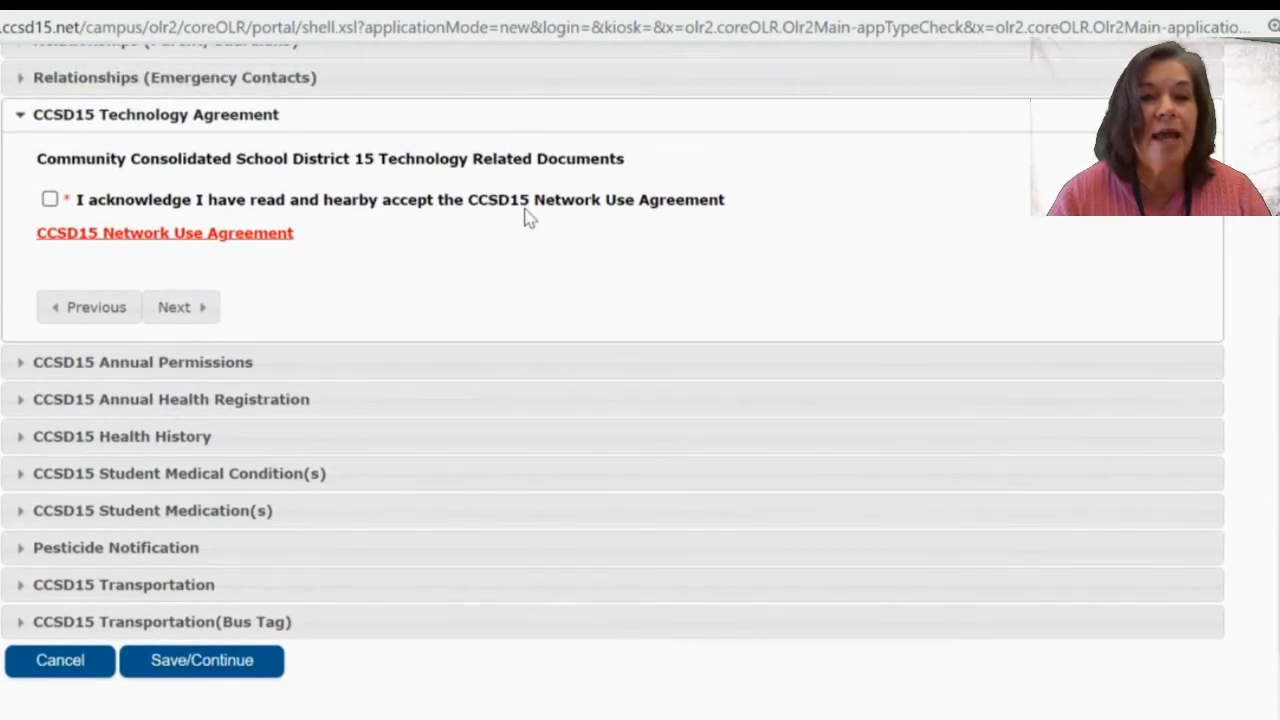
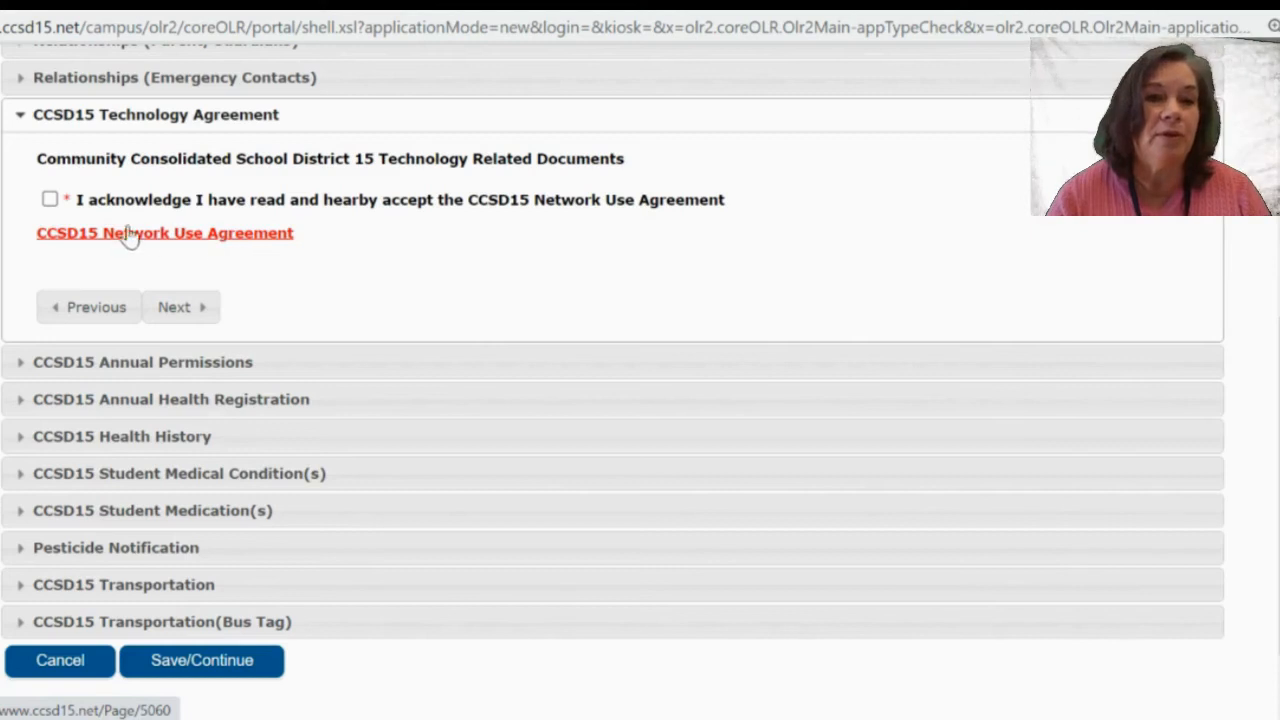
Accept the CCSD15 Network Use Agreement and continue to Annual Permissions.
click(180, 307)
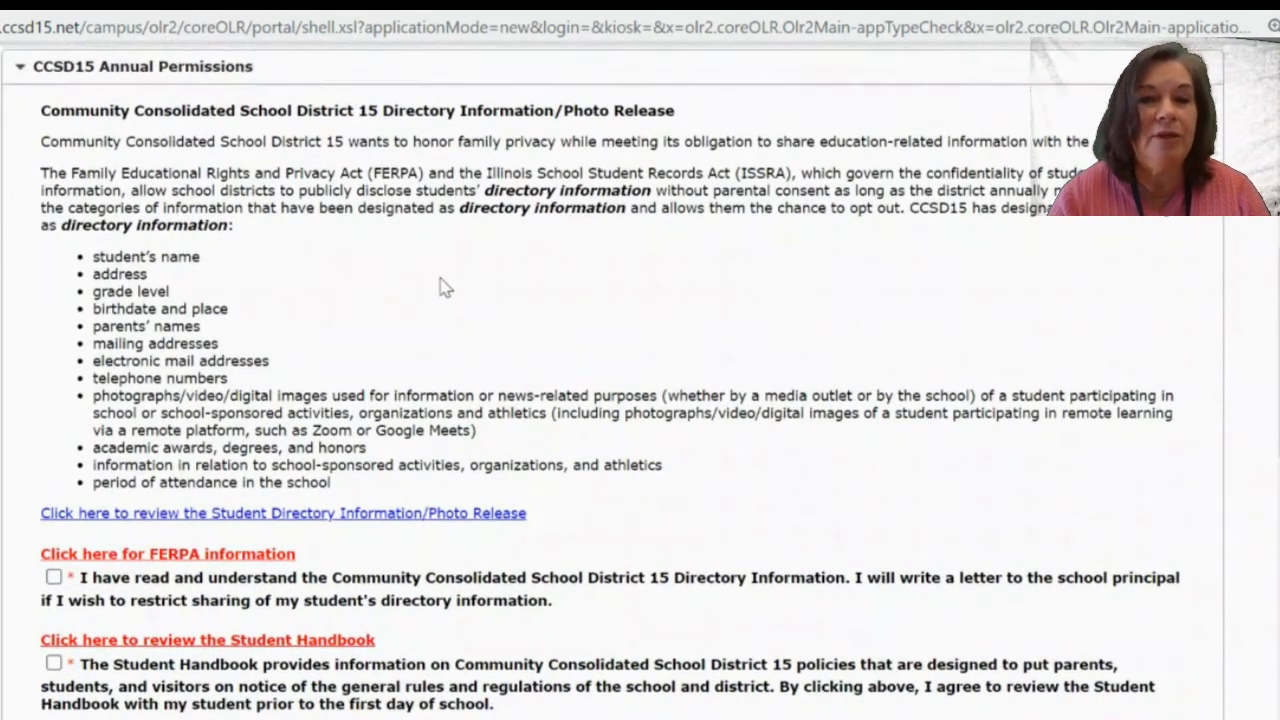
Tick the FERPA, Student Handbook, Student Records and Medicaid policy acknowledgements.
scroll(445, 287, down, 1)
scroll(445, 287, down, 3)
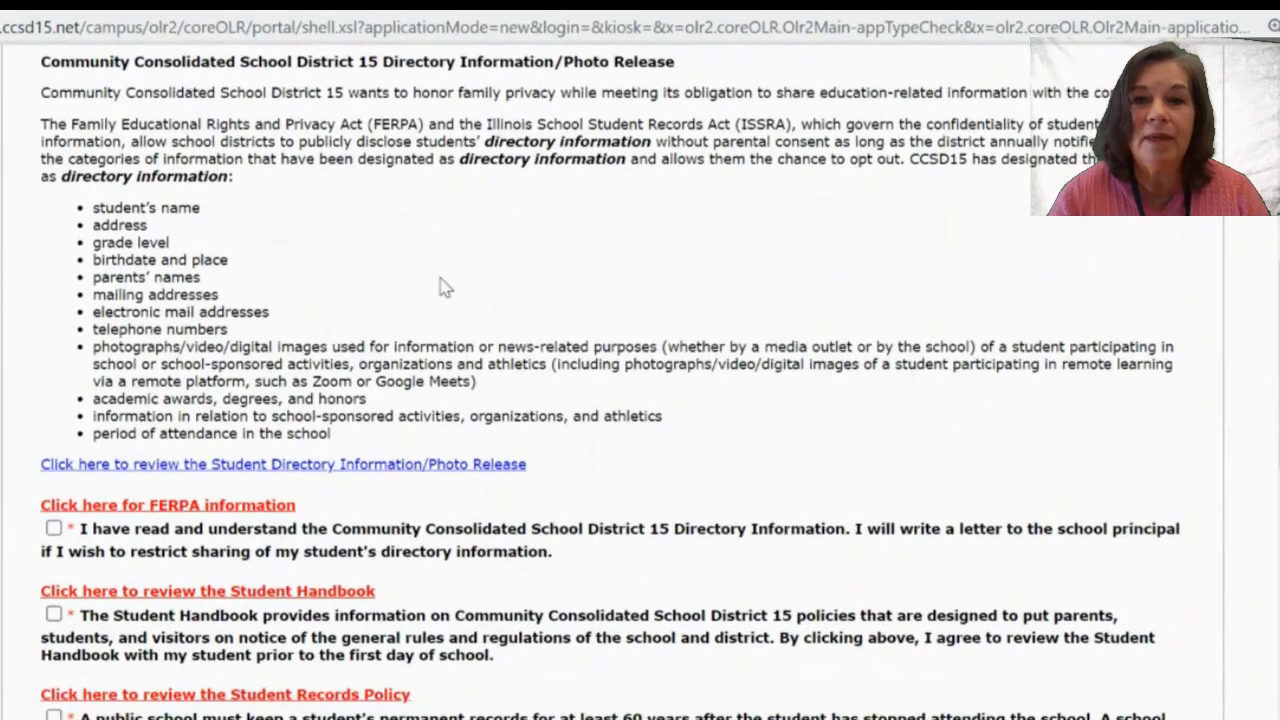
scroll(444, 278, down, 5)
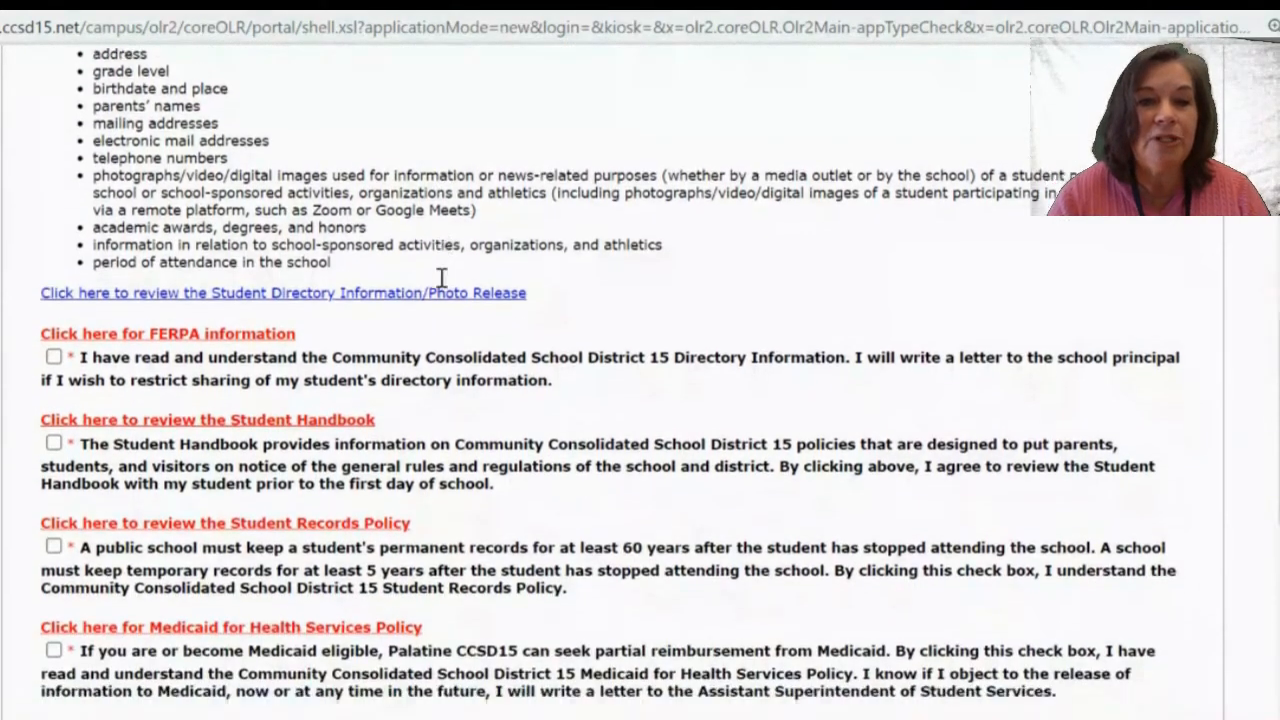
scroll(444, 287, down, 3)
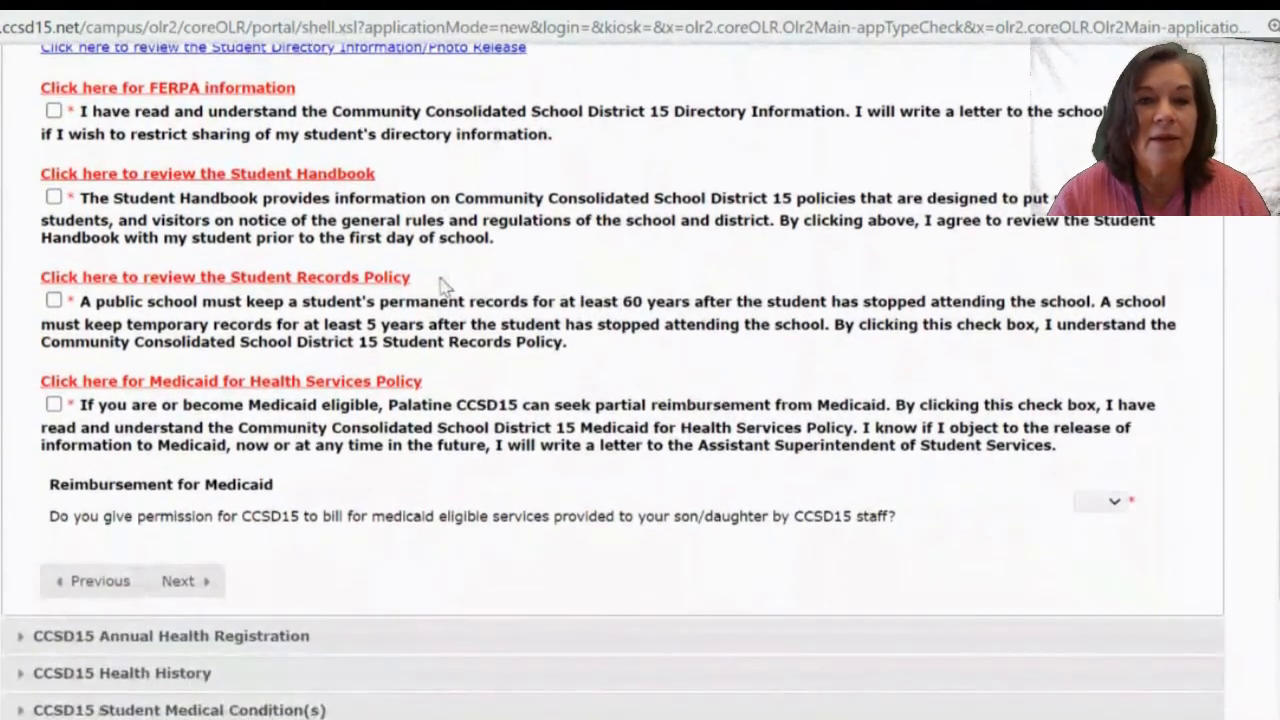
scroll(445, 287, down, 2)
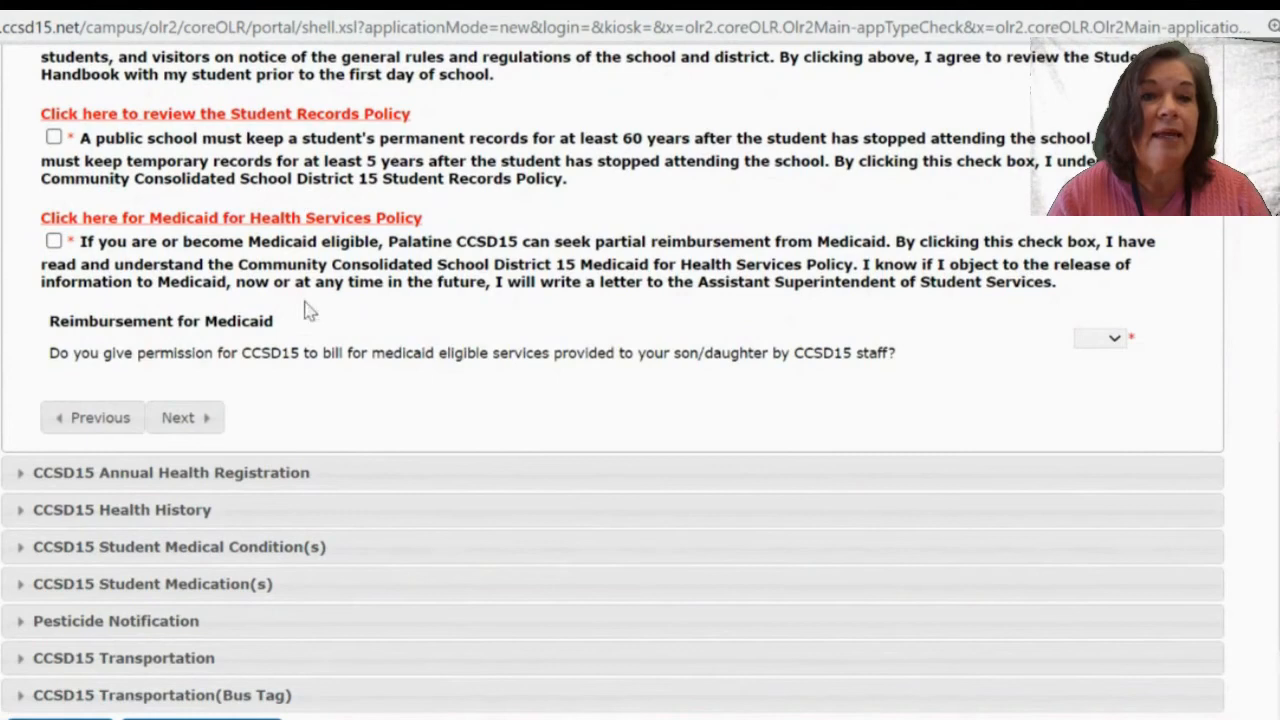
scroll(391, 291, up, 5)
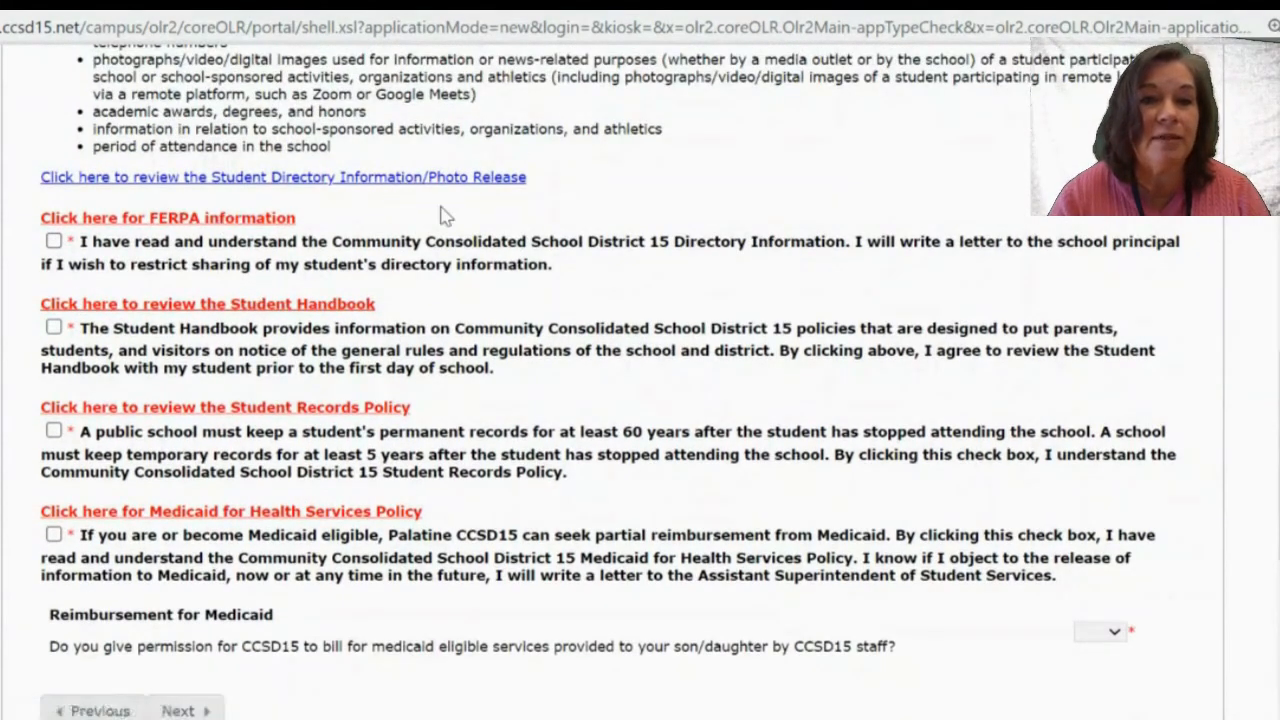
scroll(441, 213, up, 4)
scroll(446, 216, down, 4)
scroll(446, 216, down, 3)
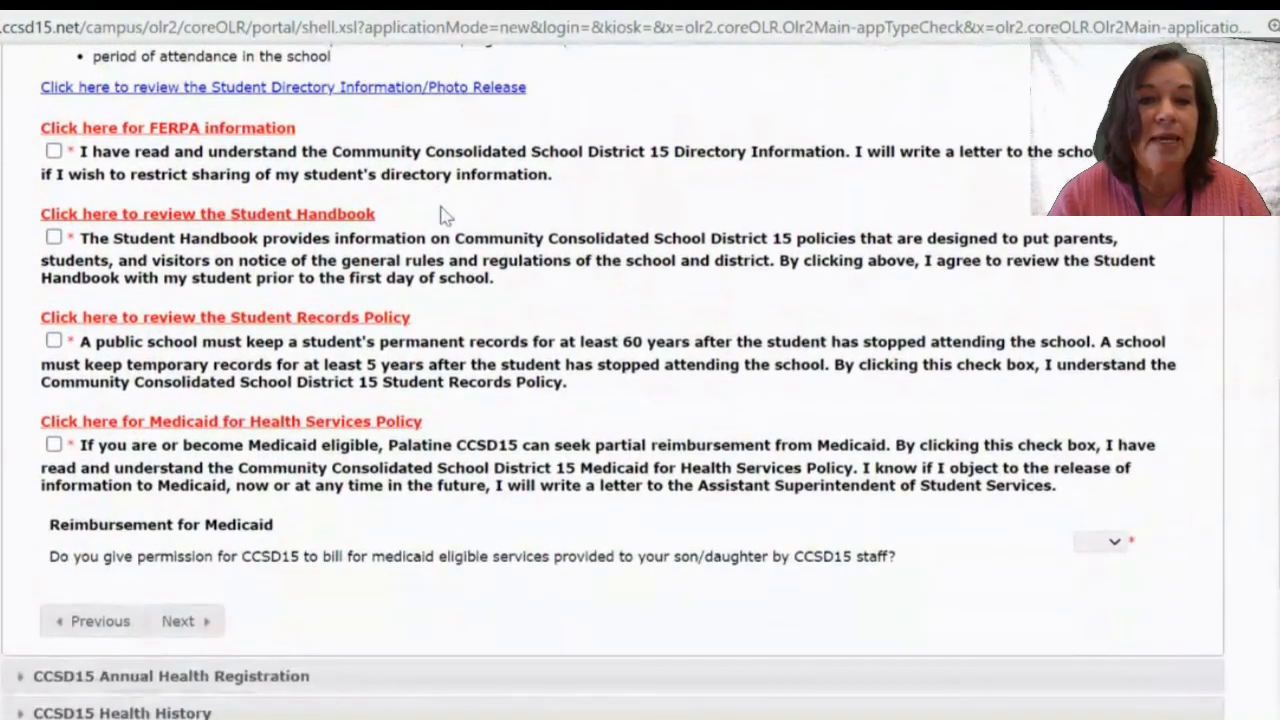
scroll(445, 215, down, 1)
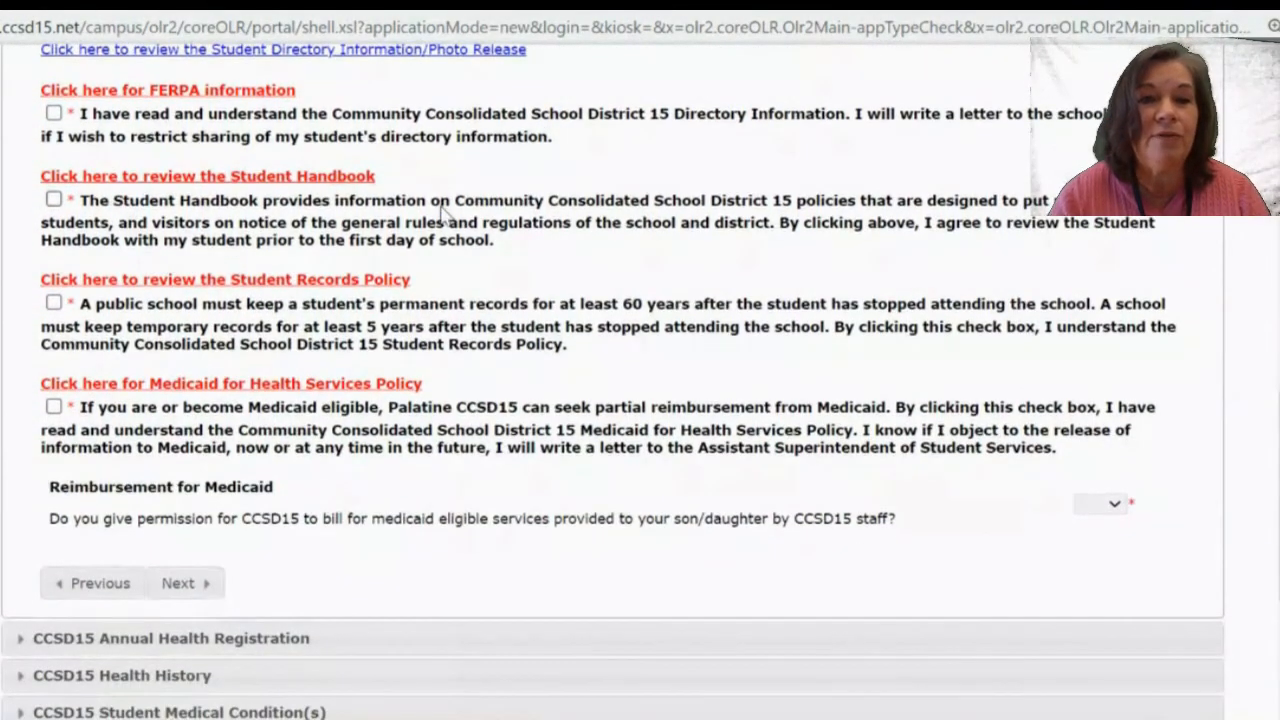
click(54, 114)
click(54, 199)
click(54, 302)
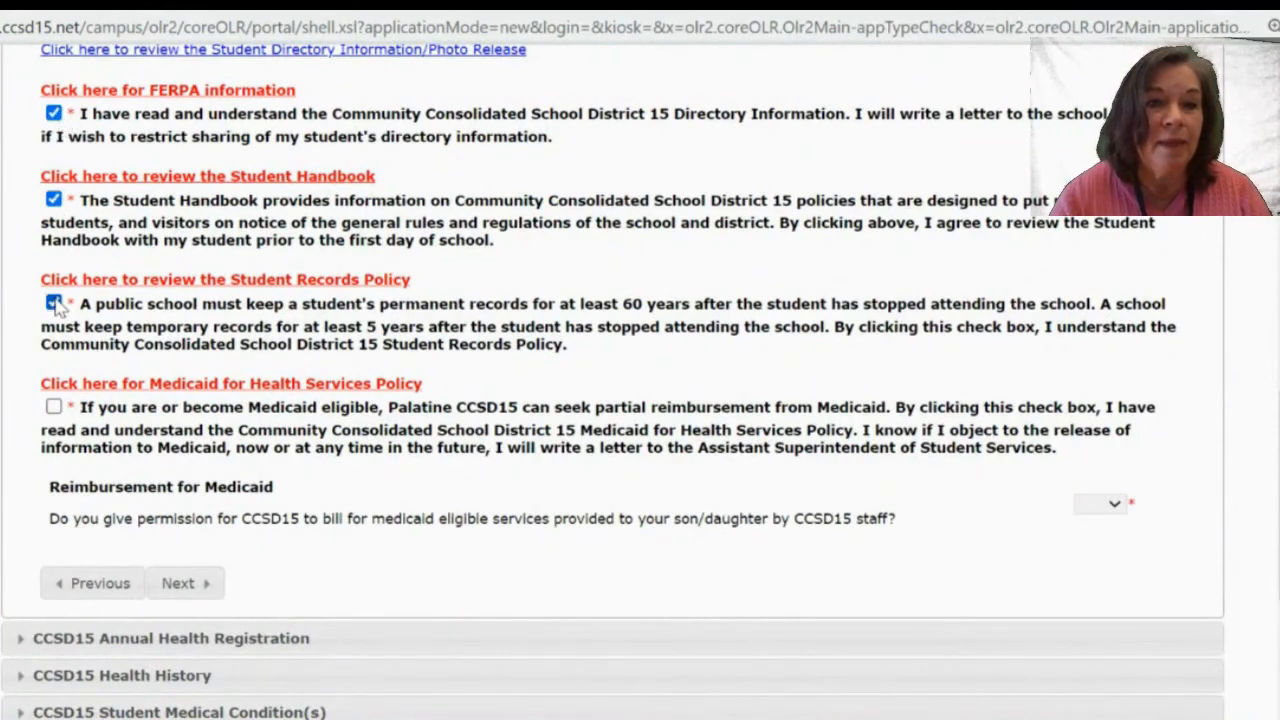
click(55, 407)
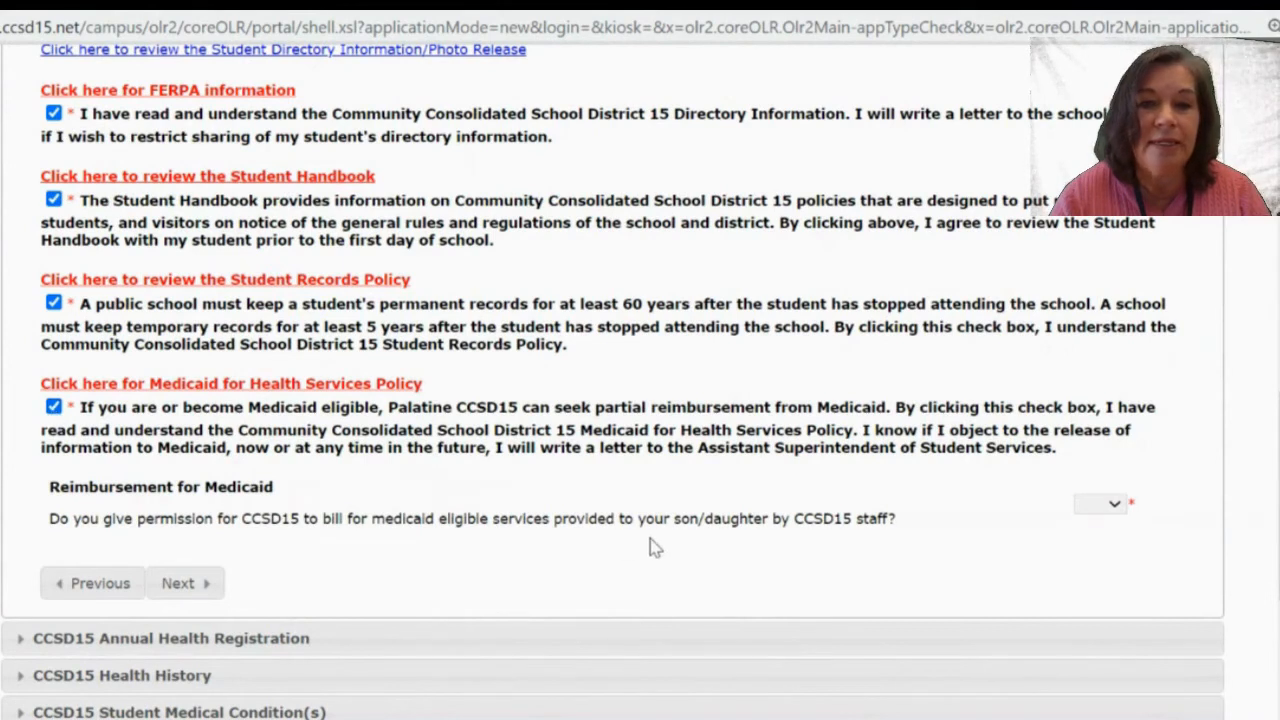
Answer Yes to Medicaid billing permission.
scroll(651, 593, down, 1)
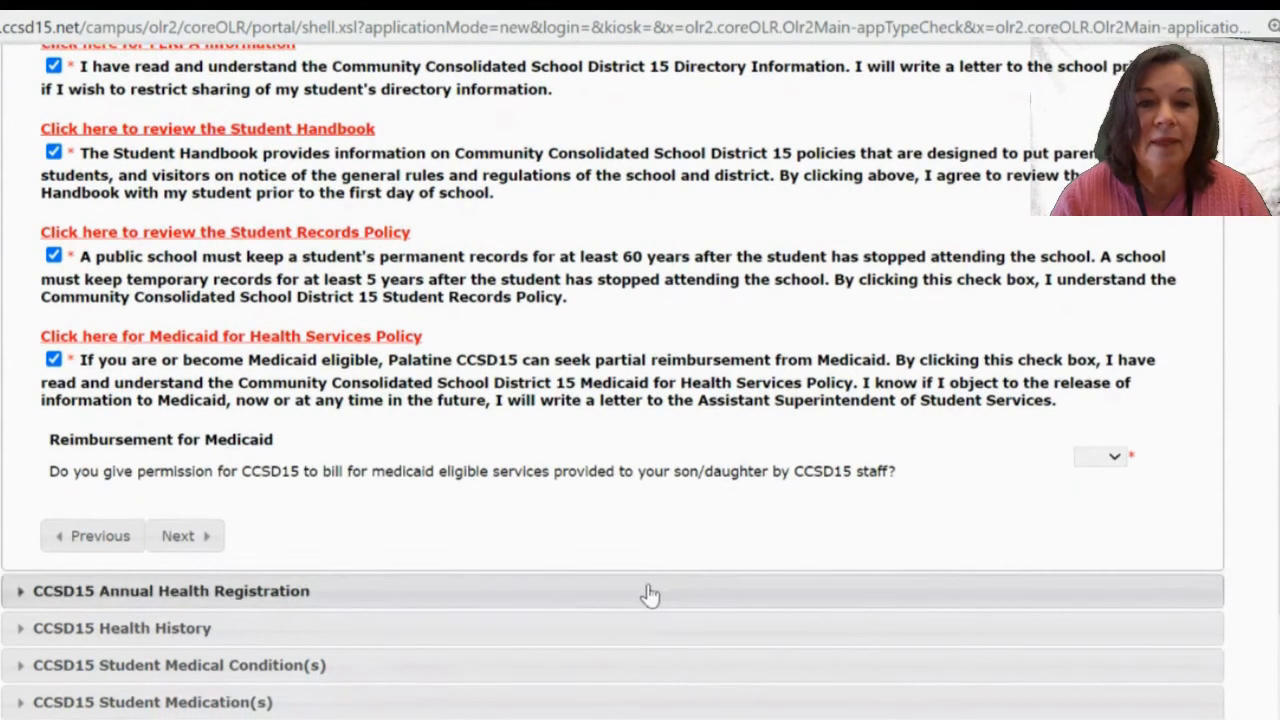
drag(385, 478, 438, 452)
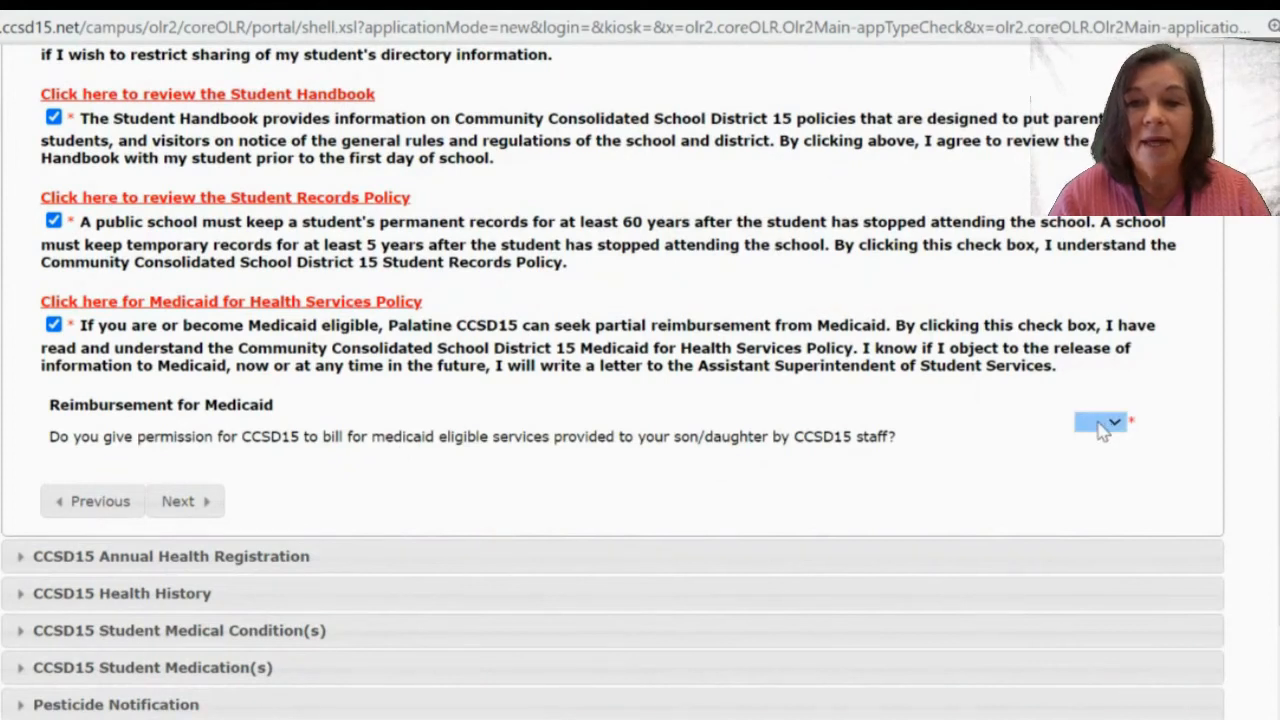
click(1102, 428)
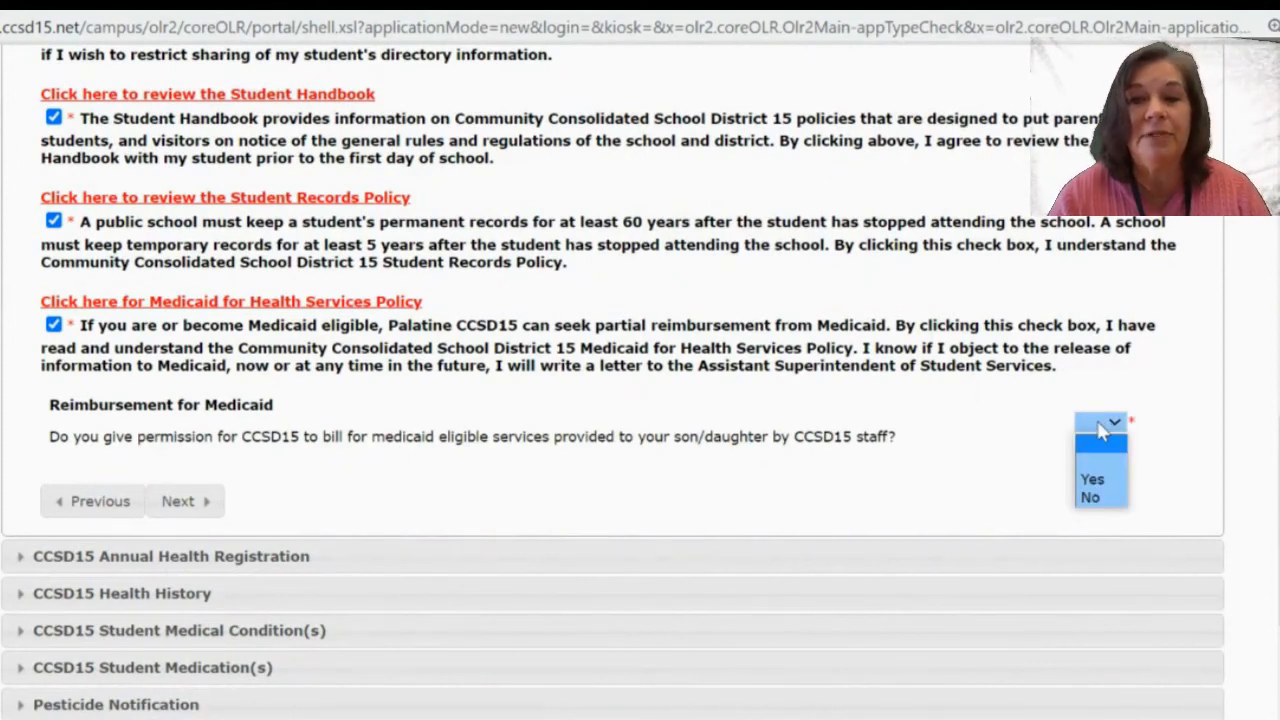
click(1093, 481)
click(1048, 478)
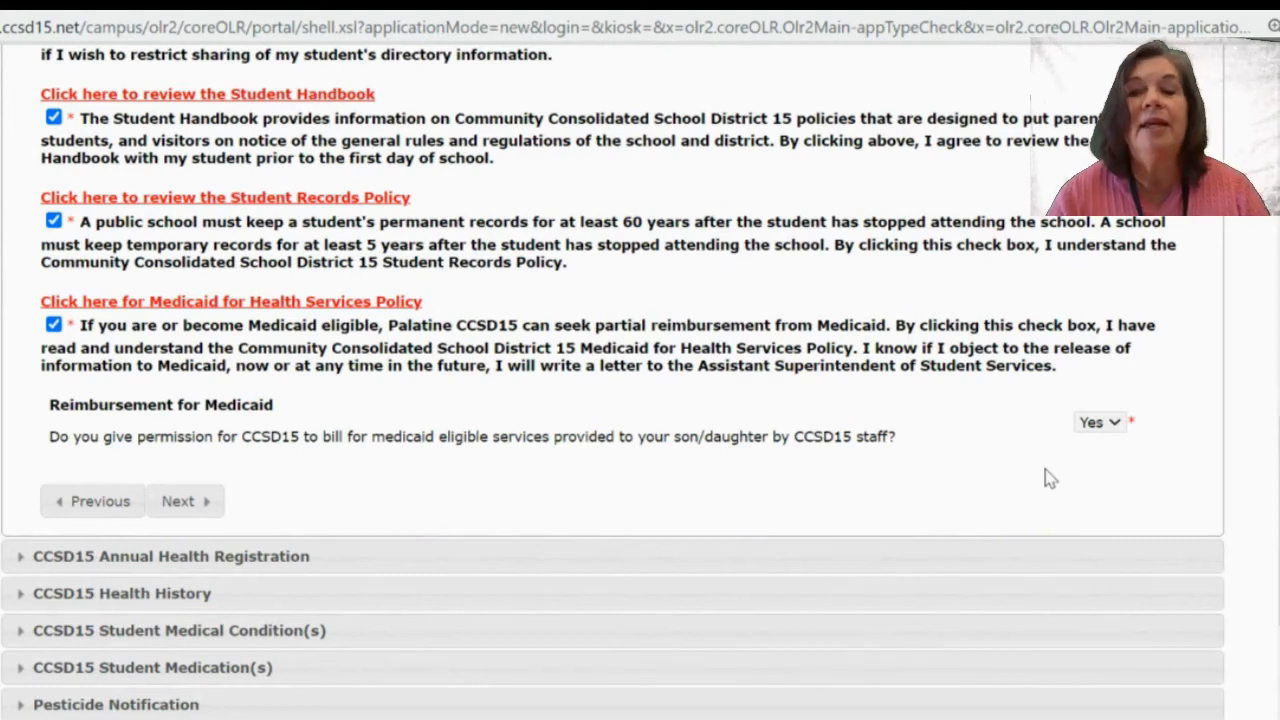
scroll(1048, 478, down, 1)
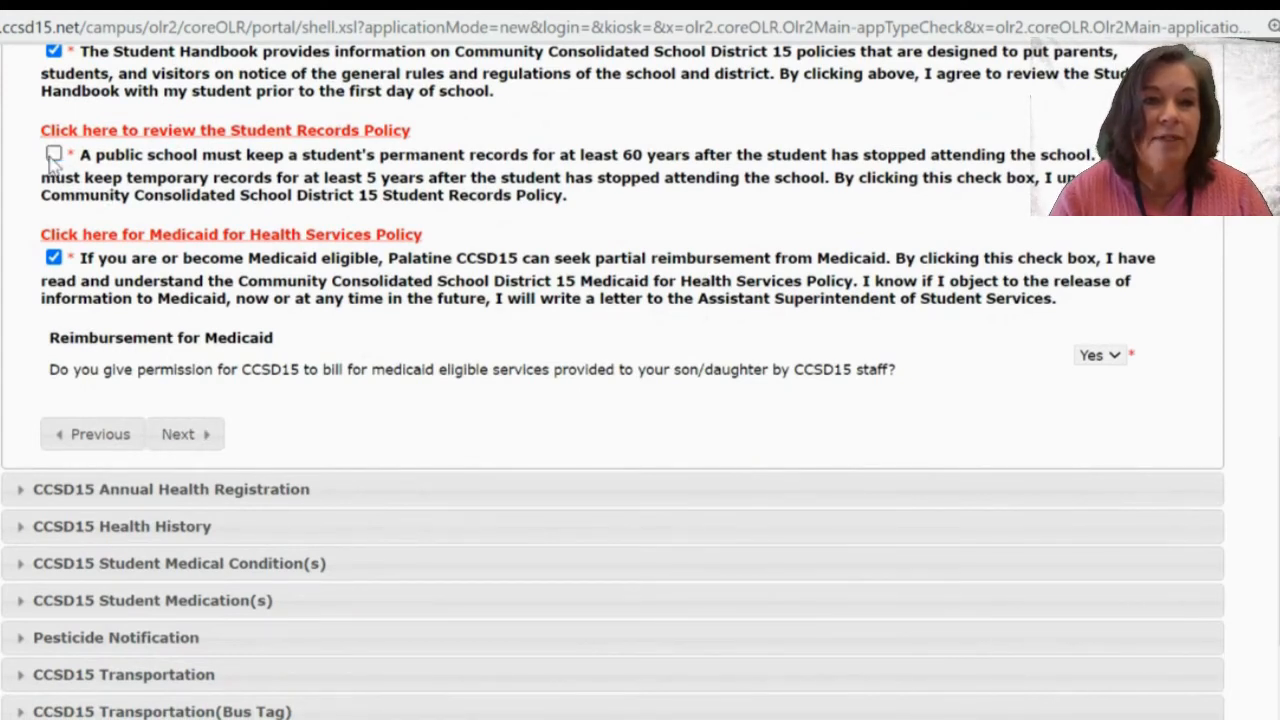
Attempt to continue, then re-tick the flagged Student Records Policy acknowledgement.
click(203, 437)
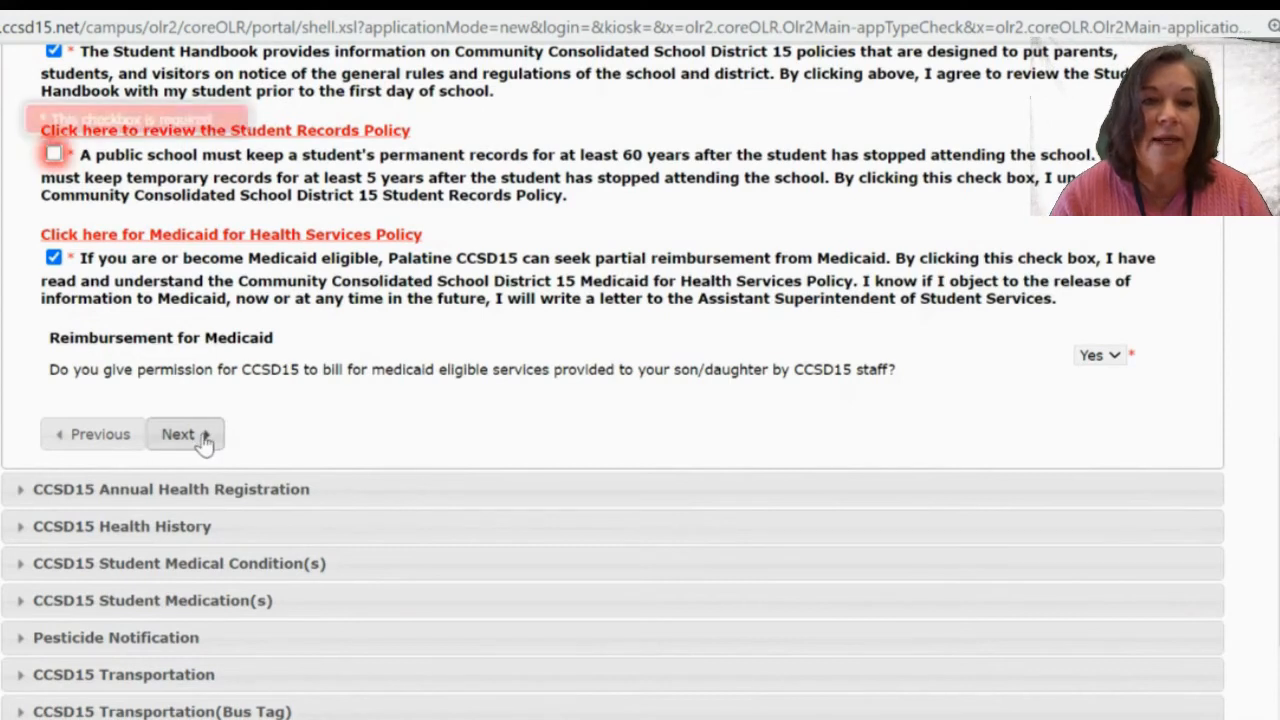
scroll(443, 414, up, 2)
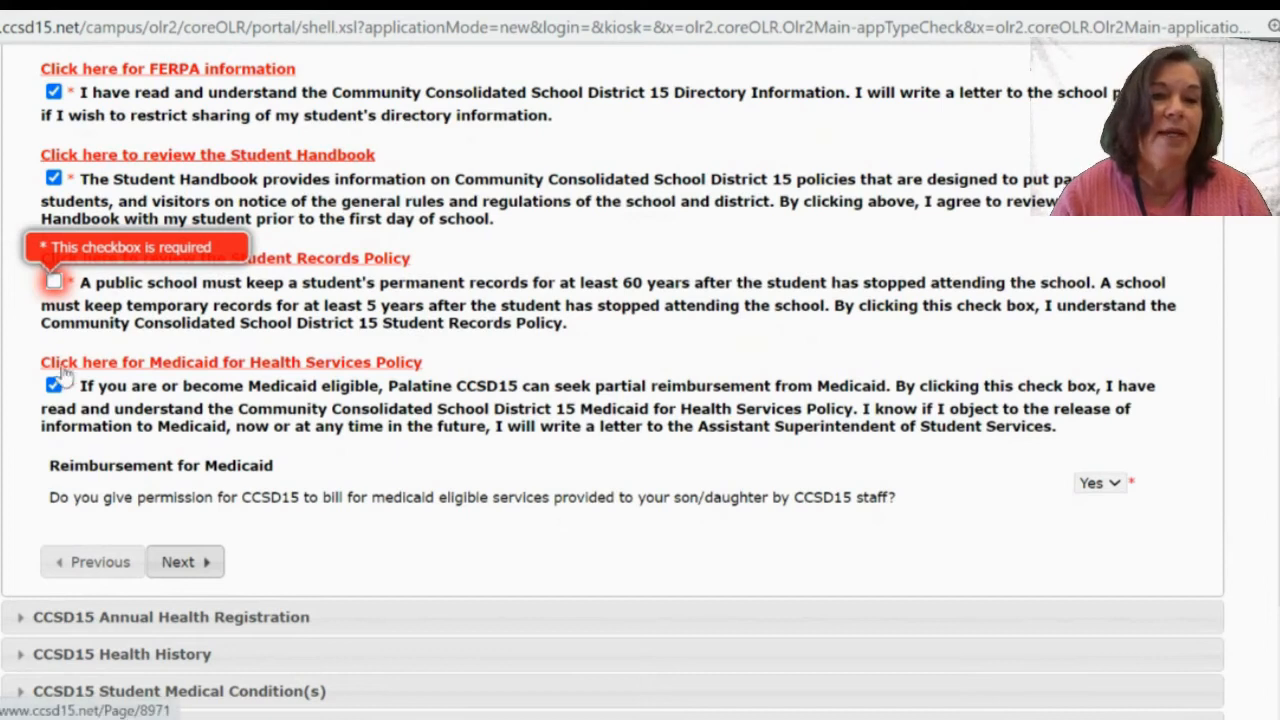
click(53, 283)
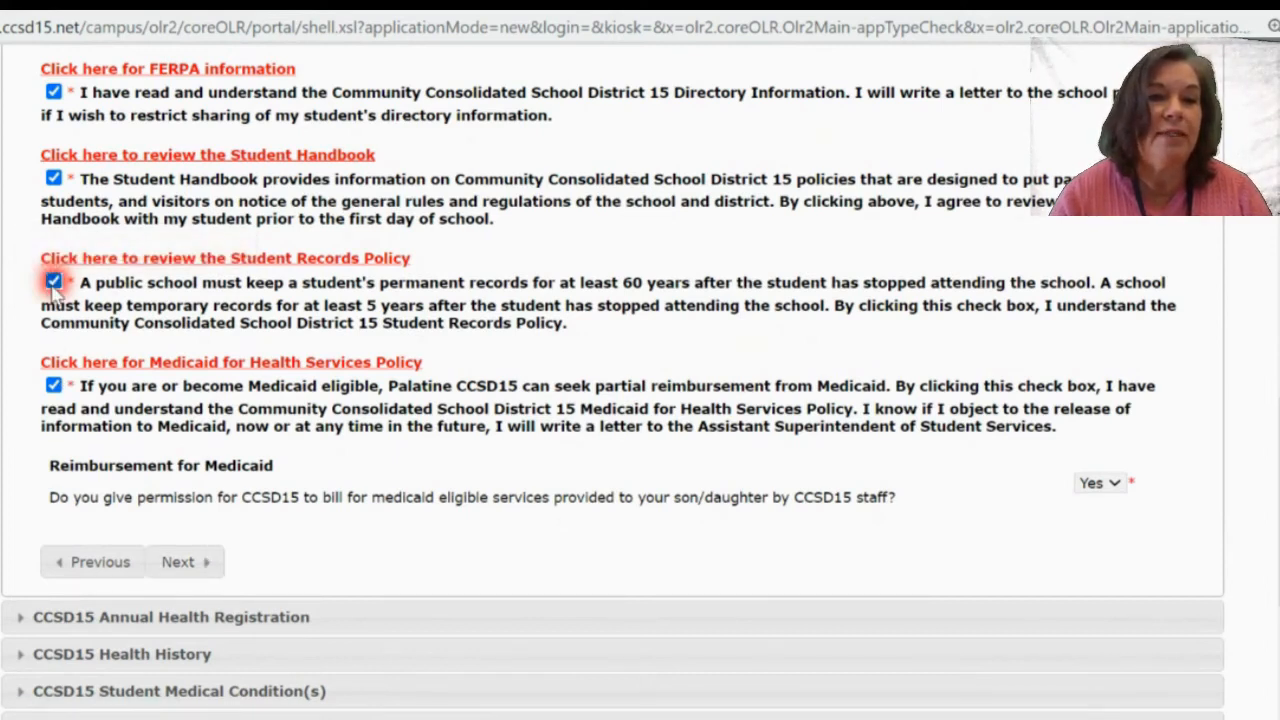
click(79, 224)
scroll(80, 228, up, 1)
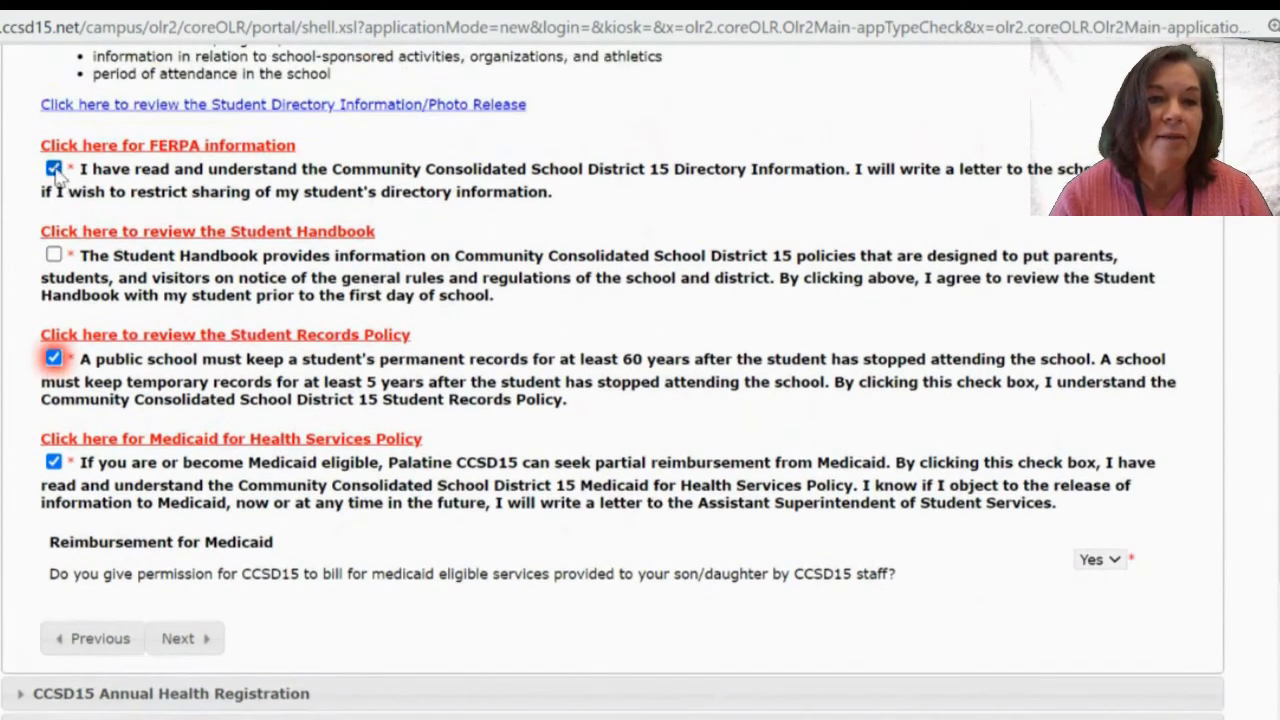
scroll(384, 500, down, 3)
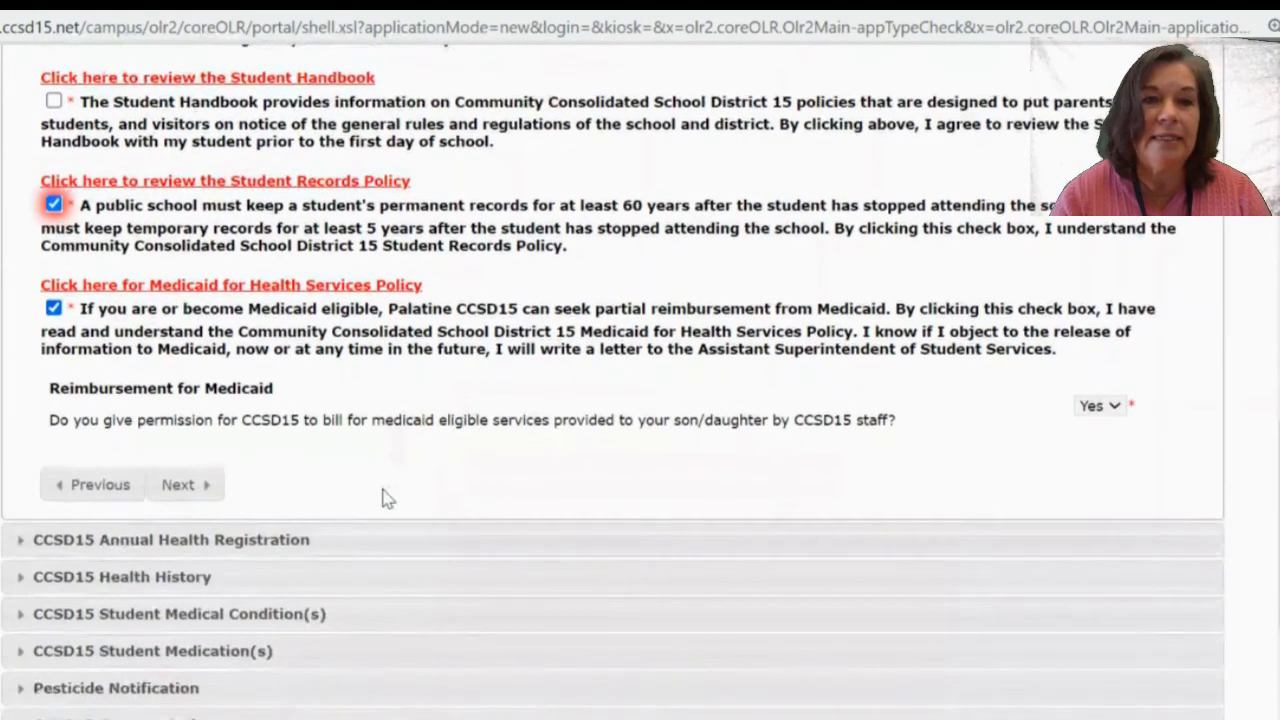
Re-tick the FERPA and Student Handbook acknowledgements and advance to Annual Health Registration.
click(198, 446)
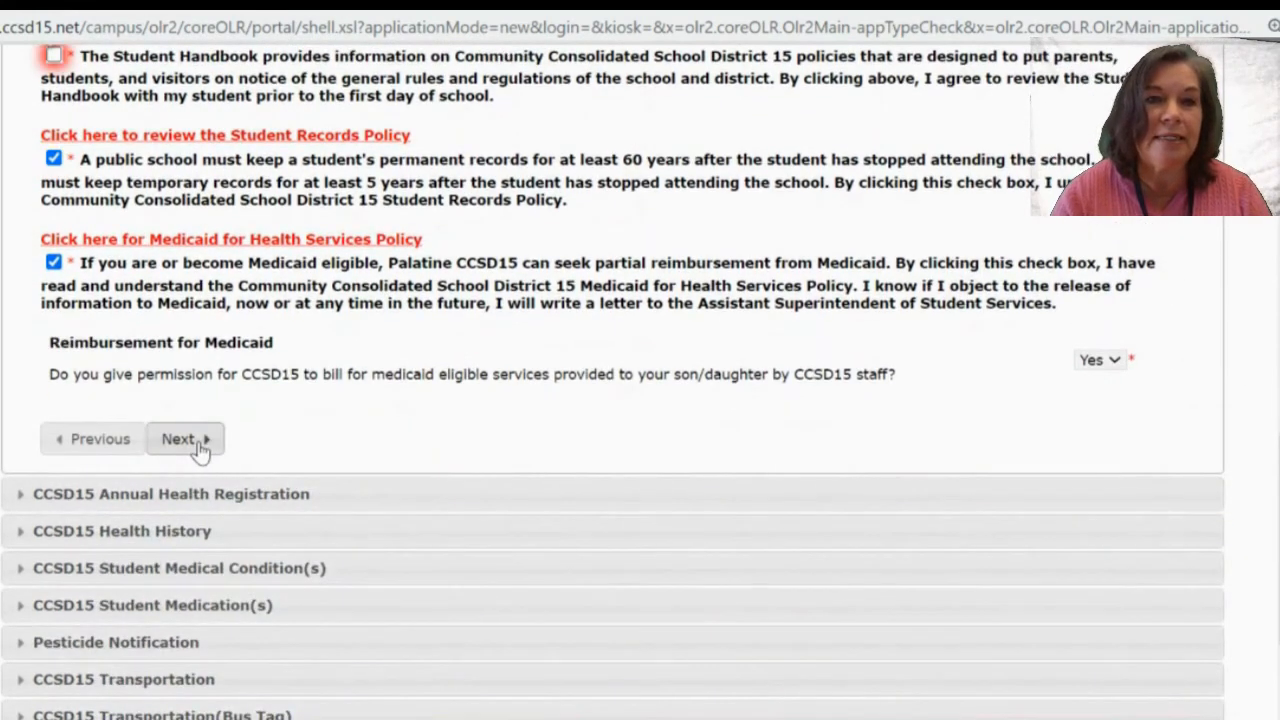
scroll(347, 342, up, 3)
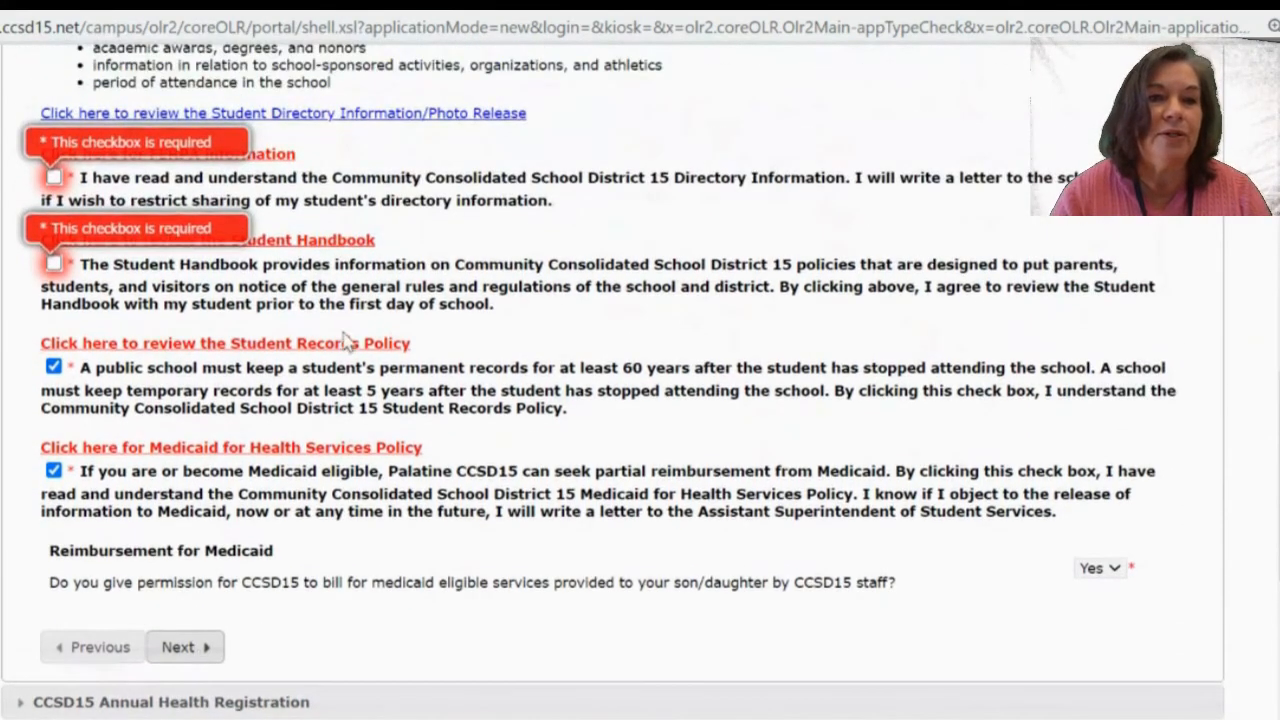
click(53, 177)
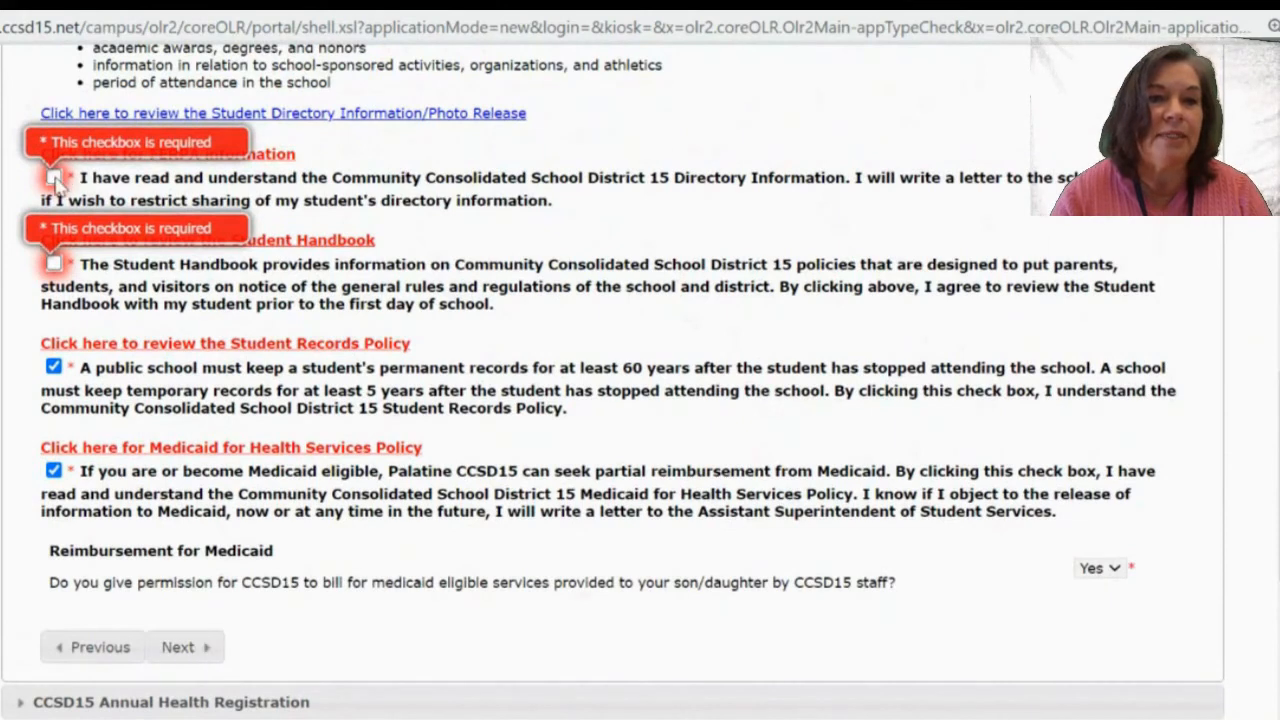
click(53, 264)
scroll(390, 528, down, 2)
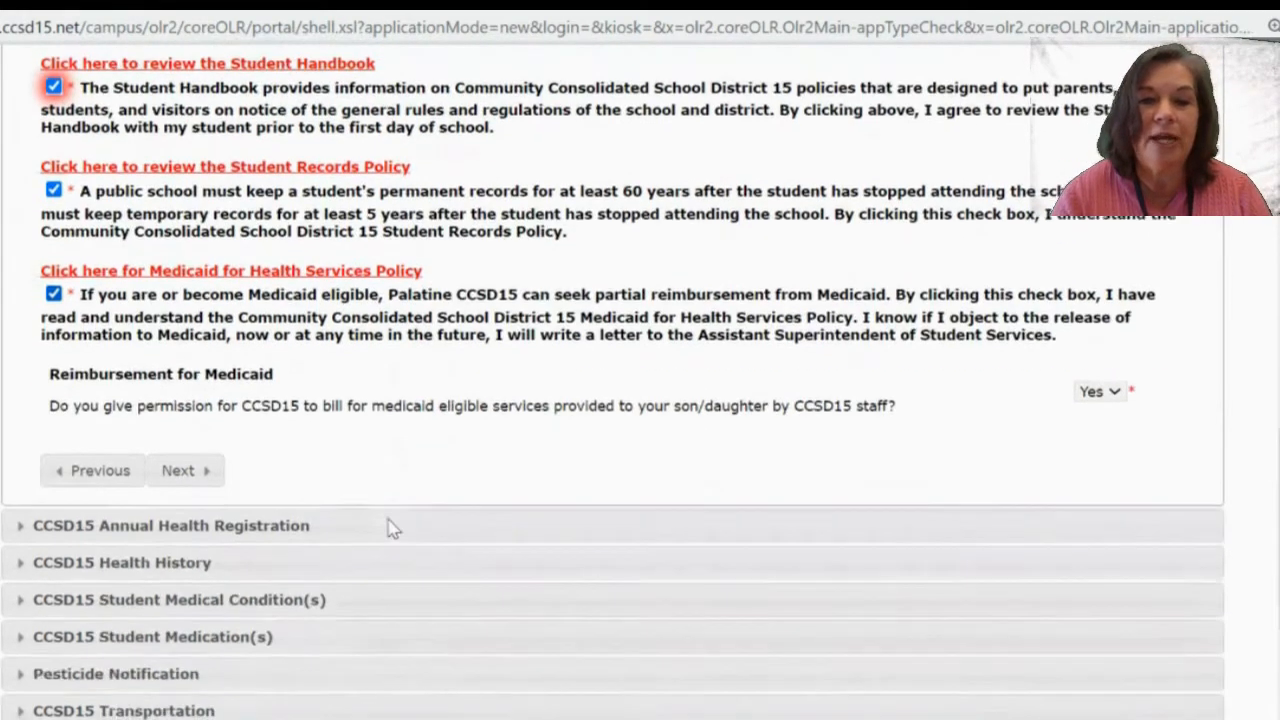
click(180, 466)
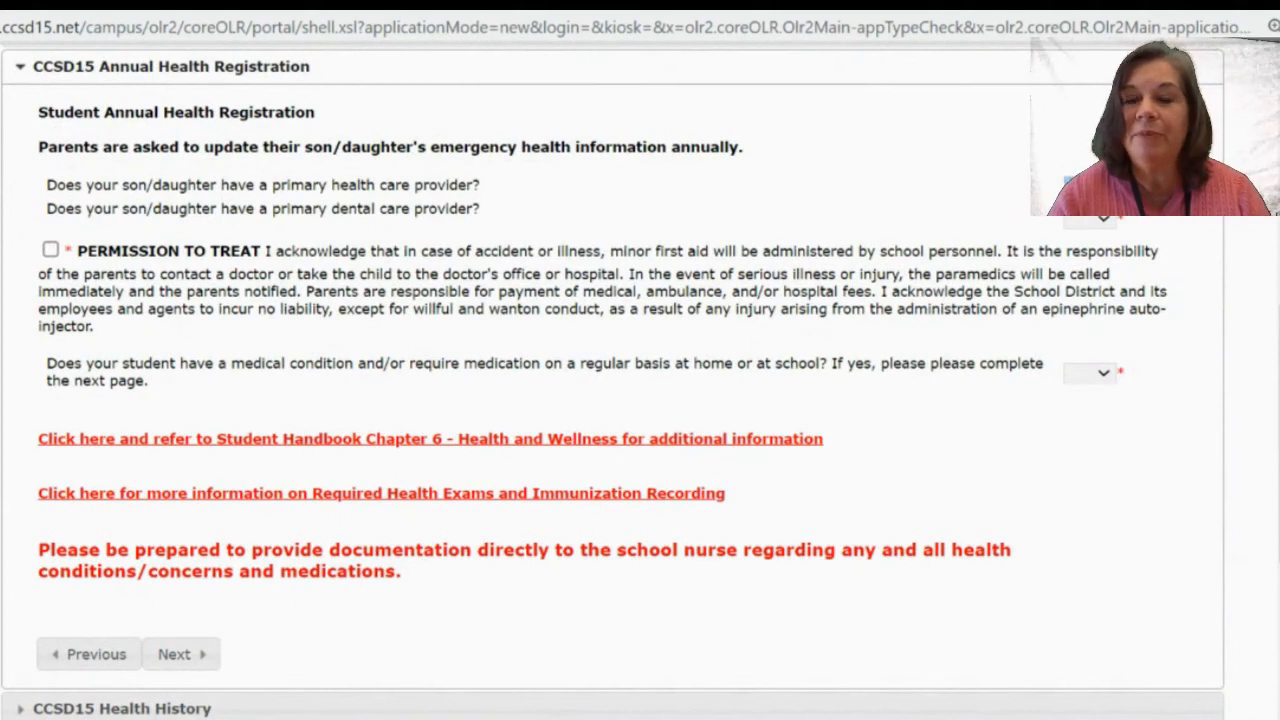
Answer Yes to having a primary care provider and enter the provider's name and phone number.
click(1088, 208)
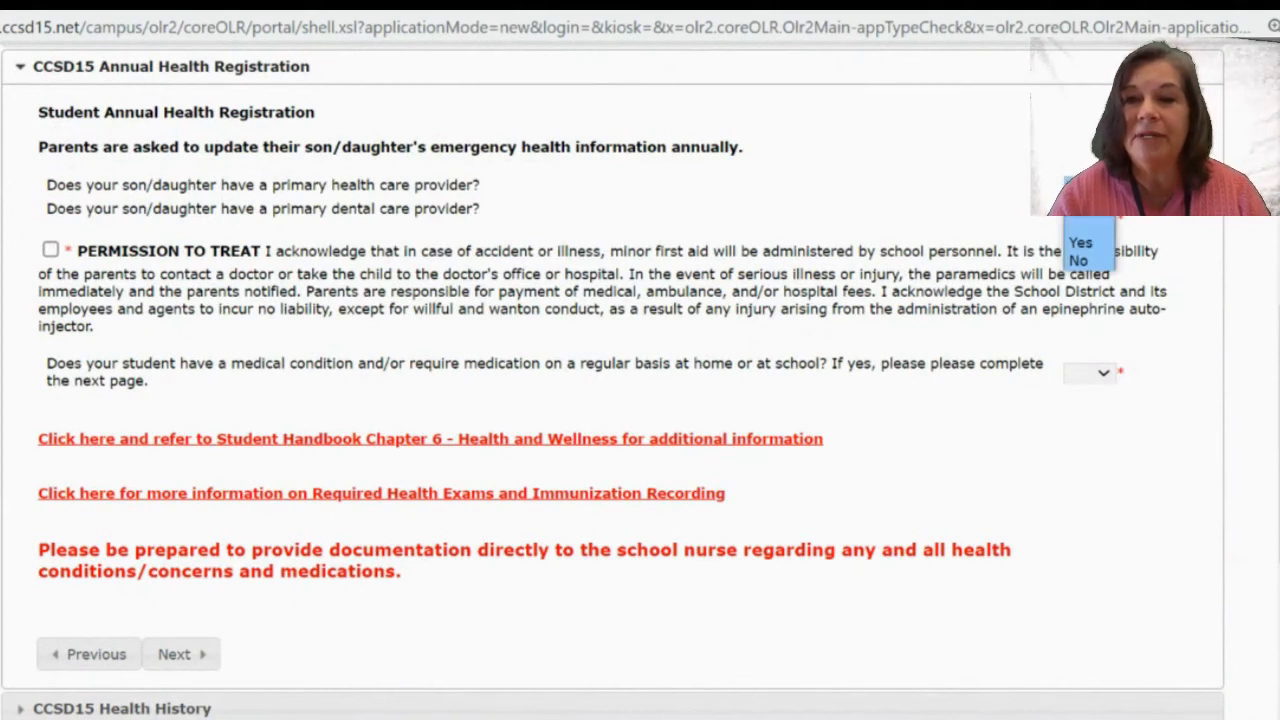
click(1080, 244)
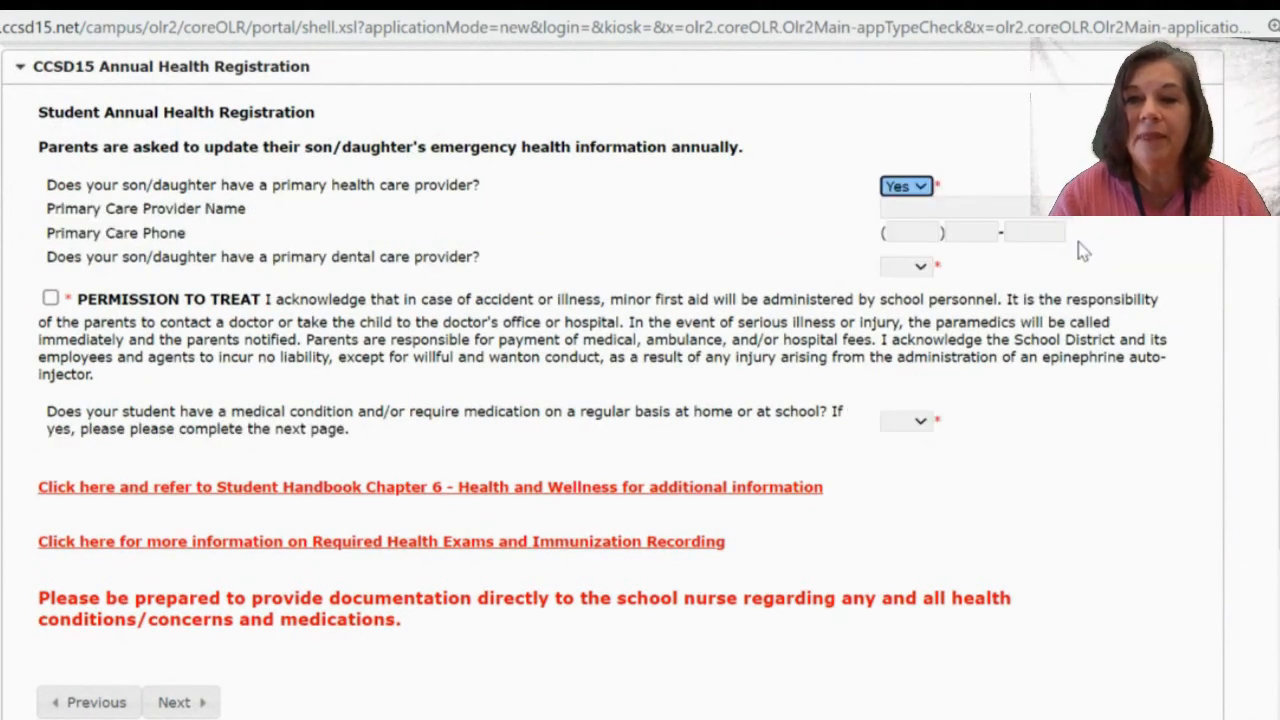
click(912, 204)
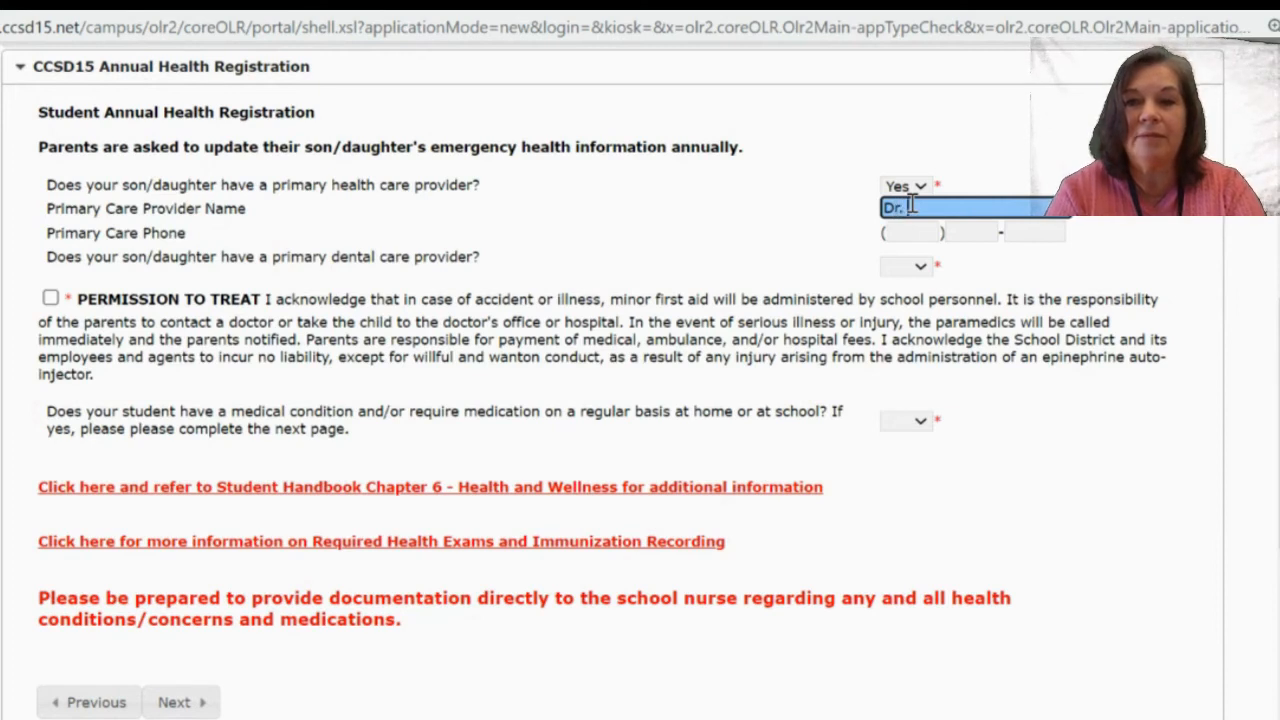
text(Dr. Smith)
key(Tab)
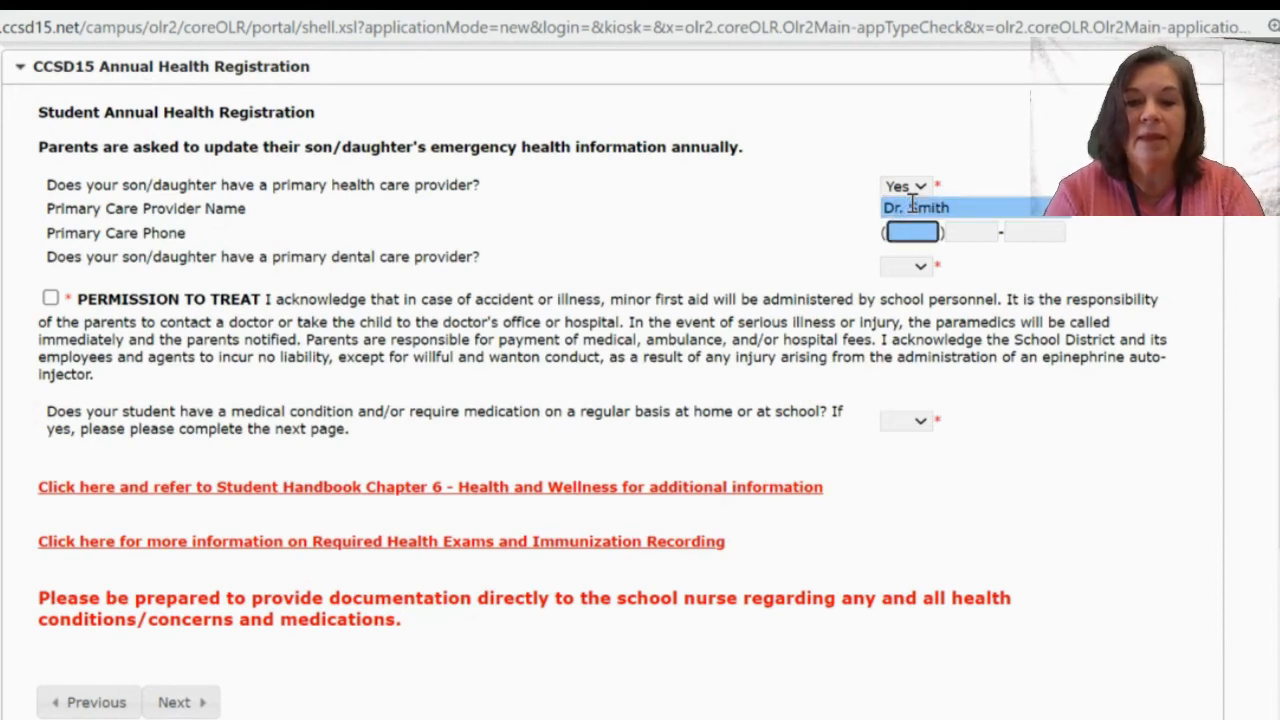
text(999 ) 999 -9999)
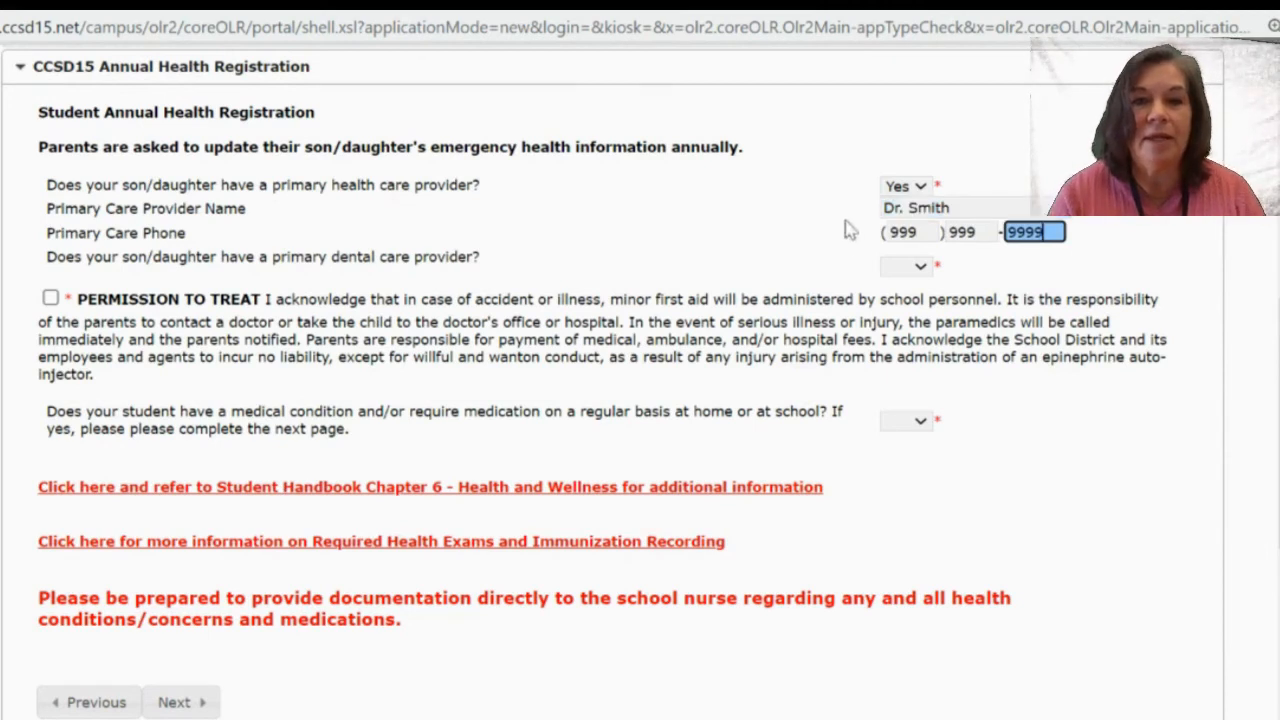
Answer No to having a dental provider and Yes to the medical condition question.
click(908, 266)
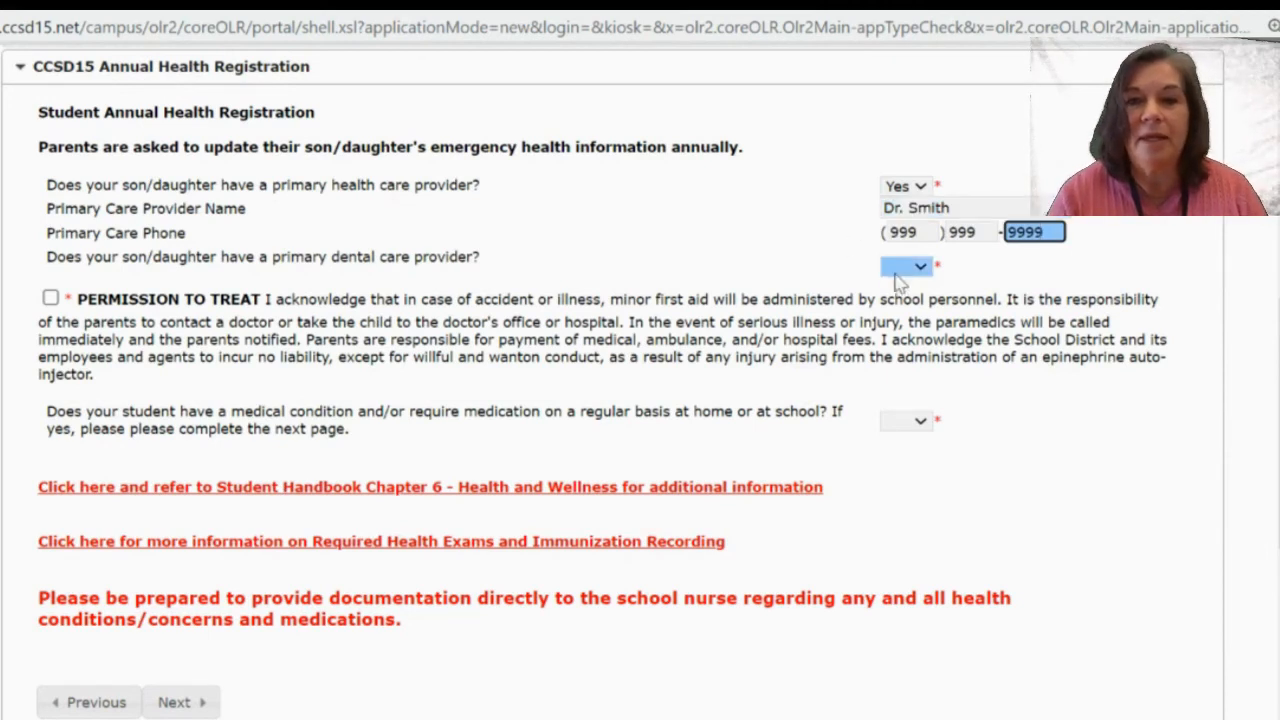
click(903, 340)
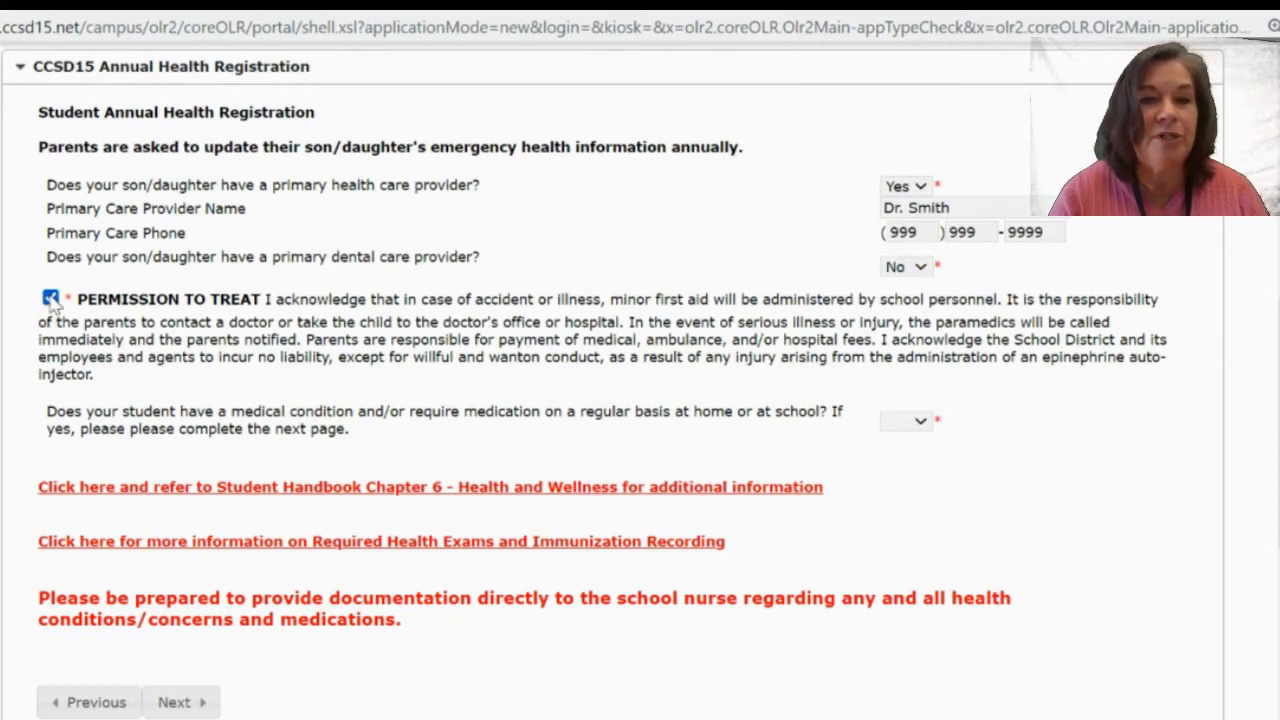
key(Tab)
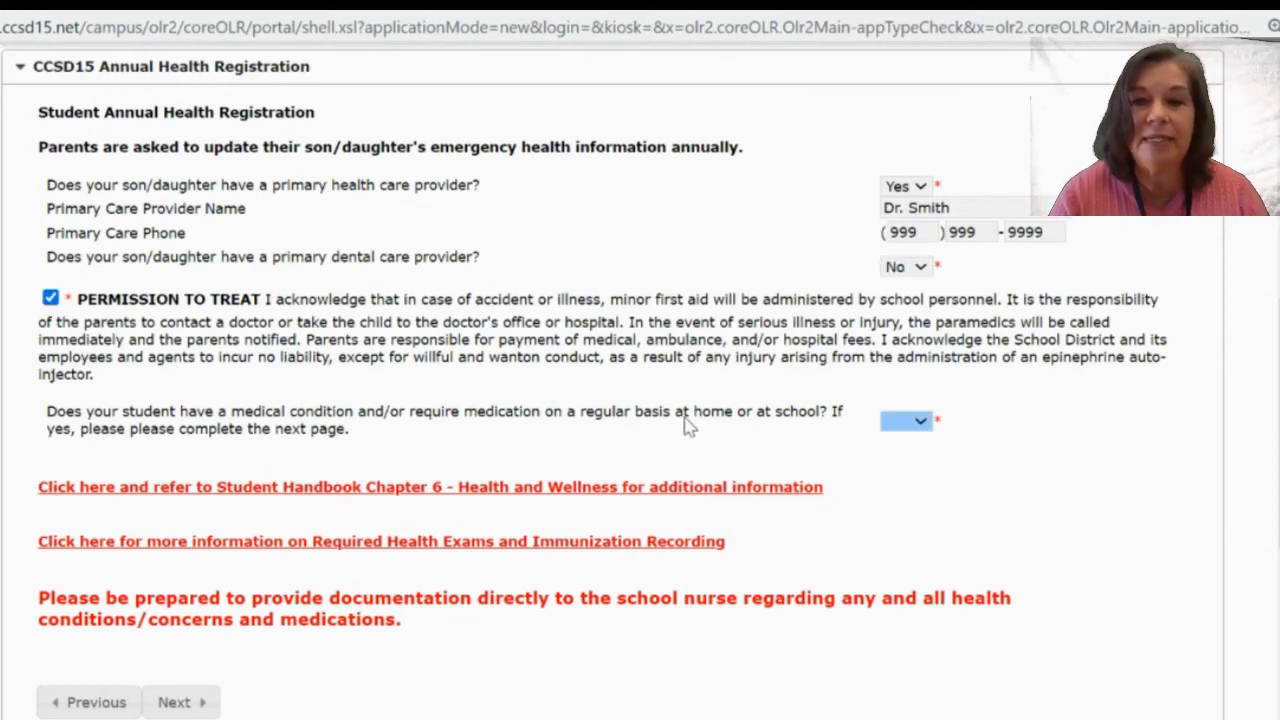
scroll(687, 425, down, 2)
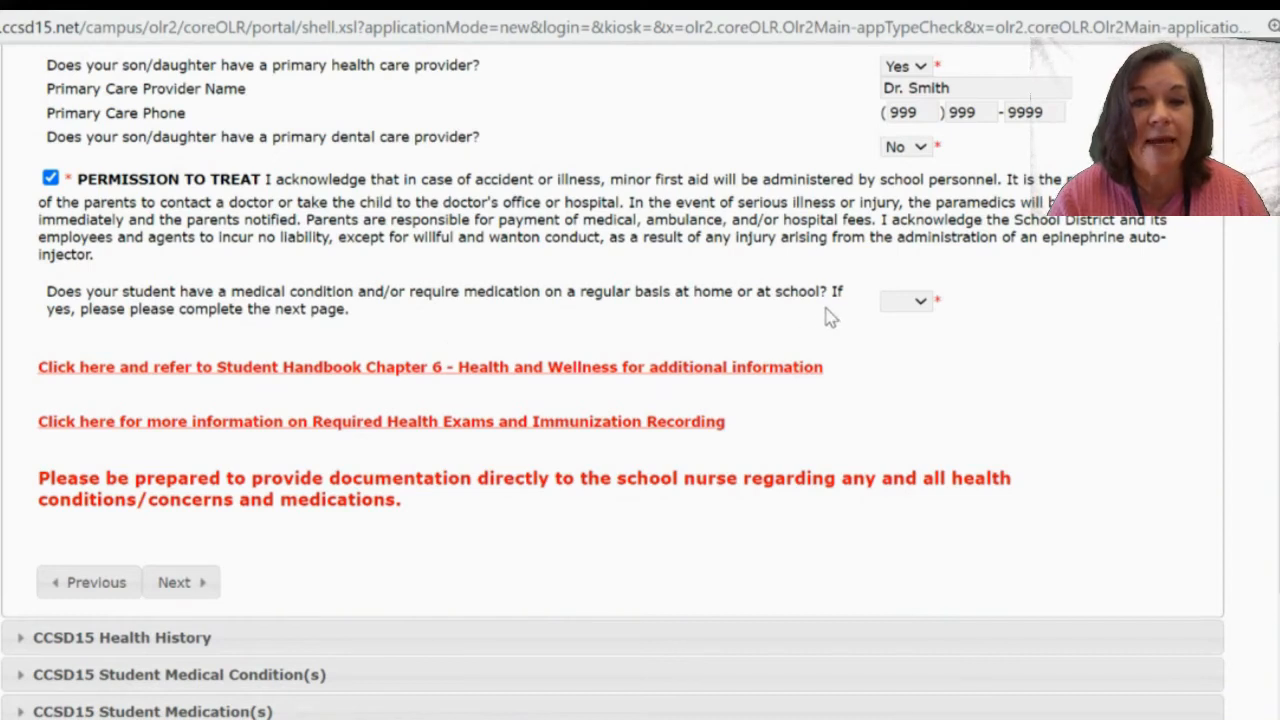
click(905, 312)
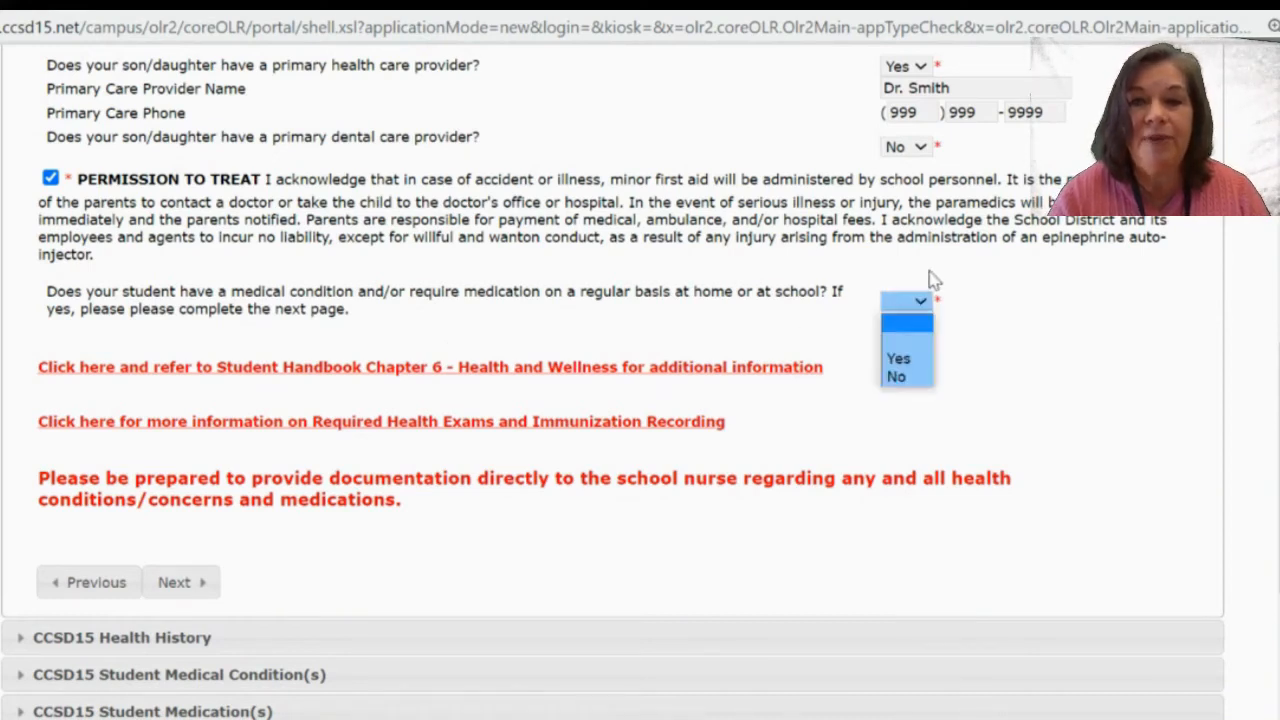
click(903, 360)
scroll(877, 428, down, 1)
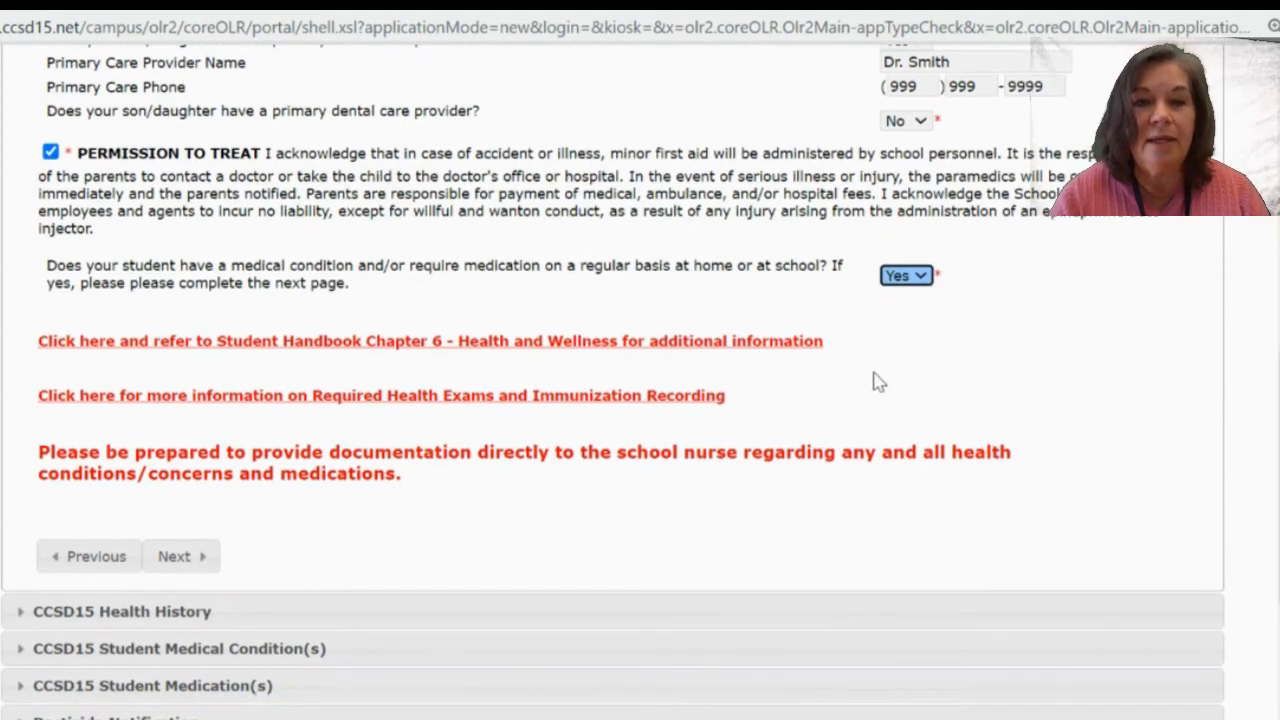
scroll(877, 382, down, 3)
scroll(875, 382, up, 1)
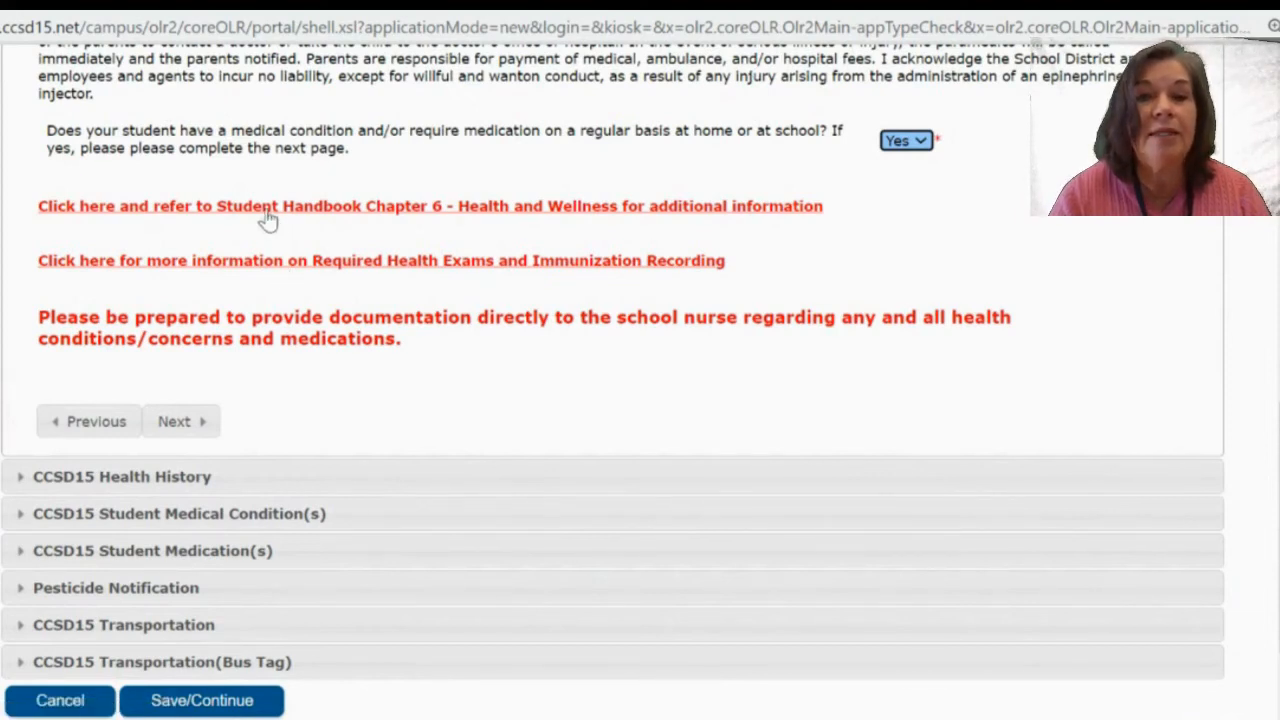
scroll(329, 406, down, 2)
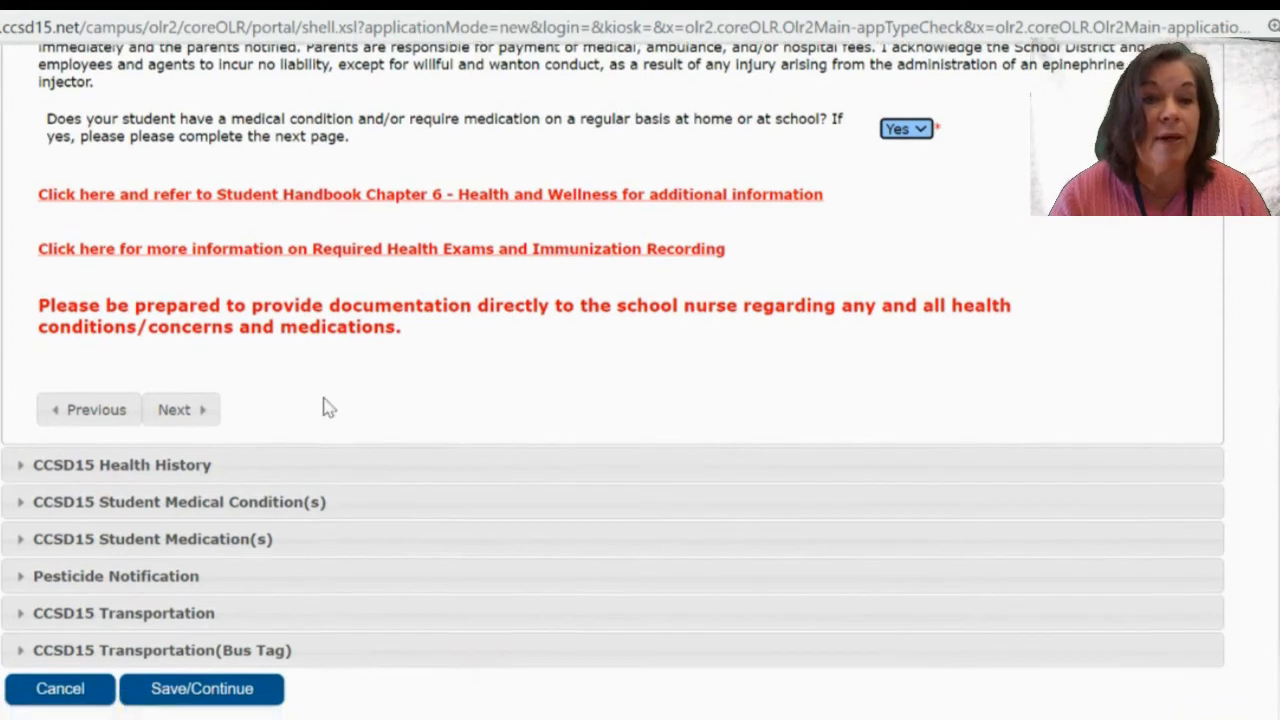
On Health History, set Allergies to Yes and continue to the Medical Condition(s) section.
click(203, 342)
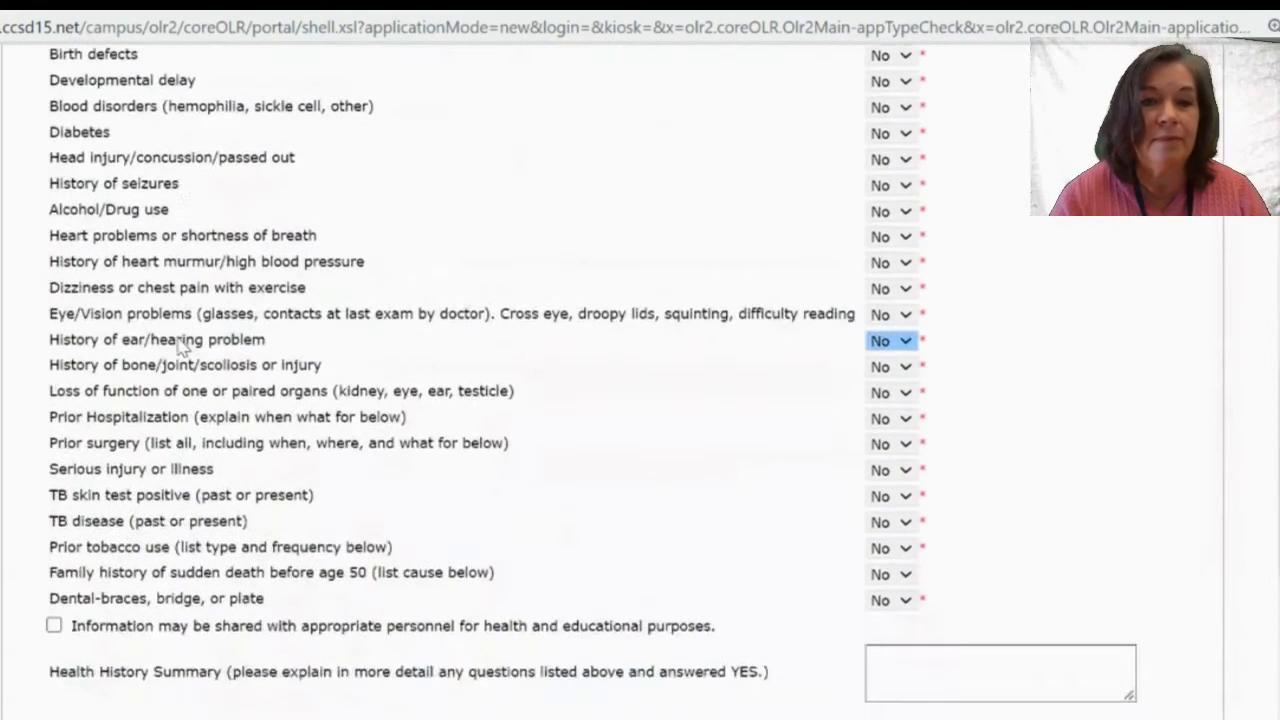
scroll(620, 423, down, 4)
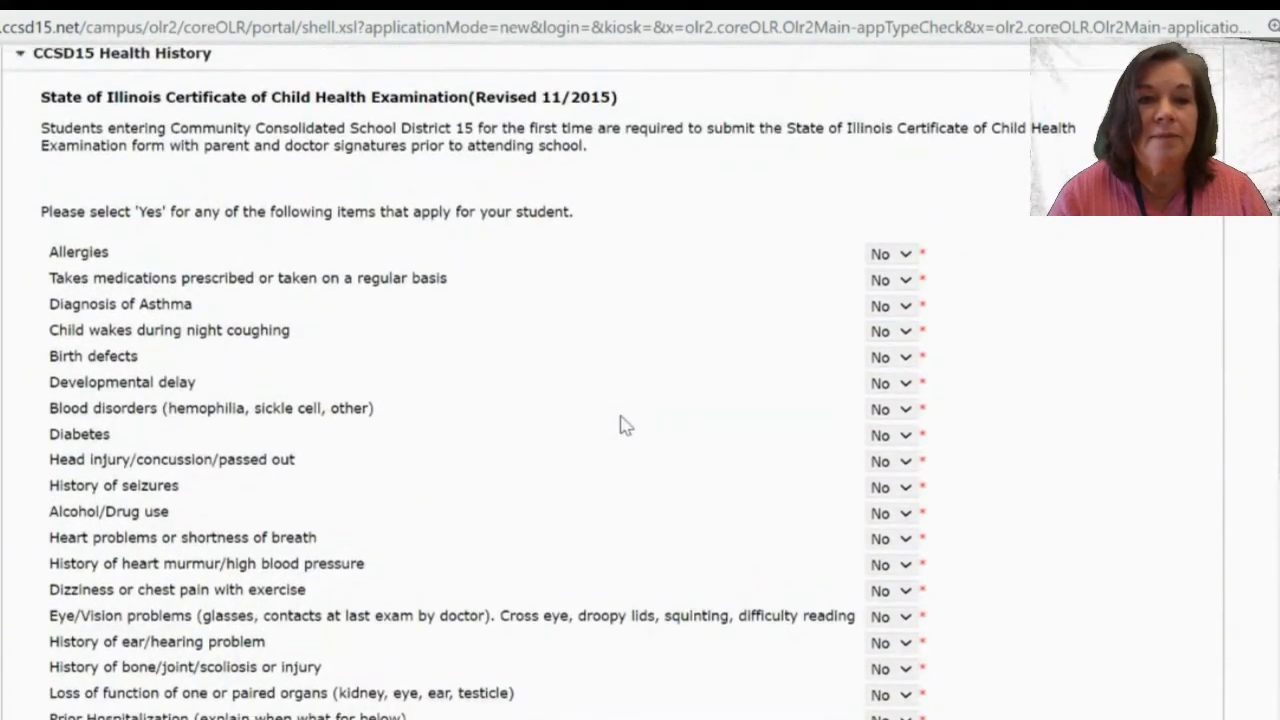
scroll(620, 423, down, 5)
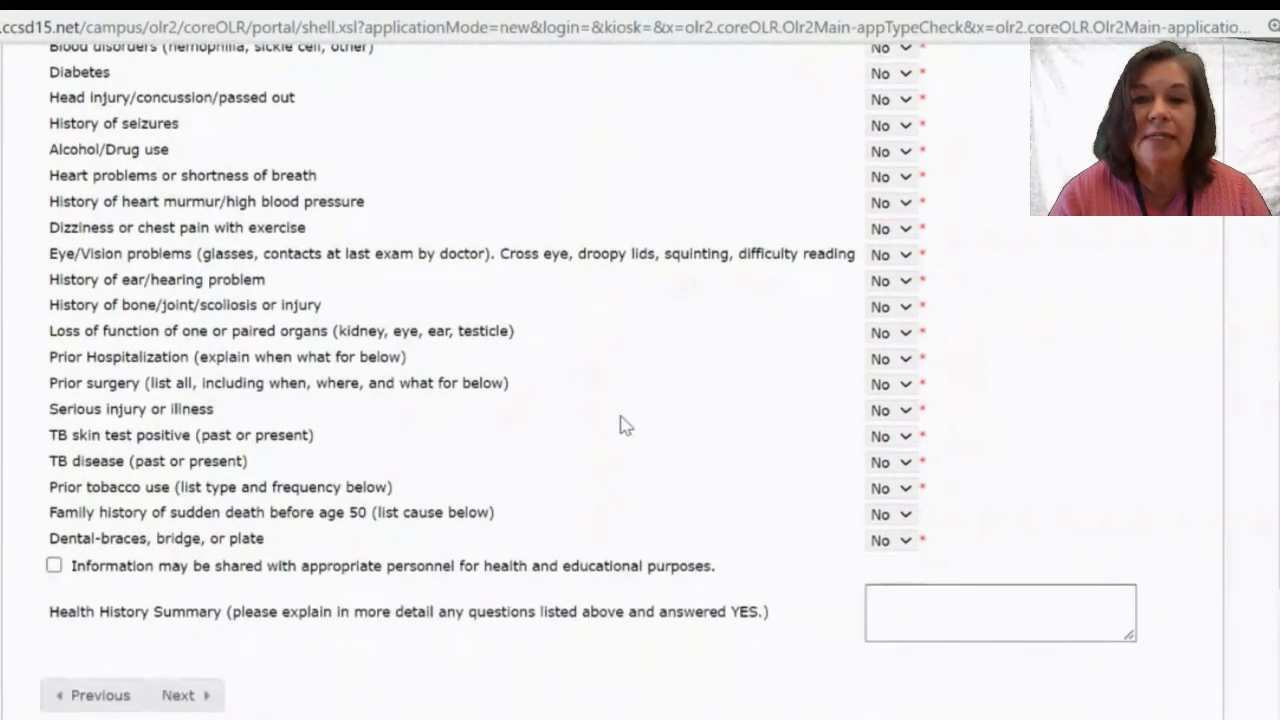
scroll(620, 425, up, 10)
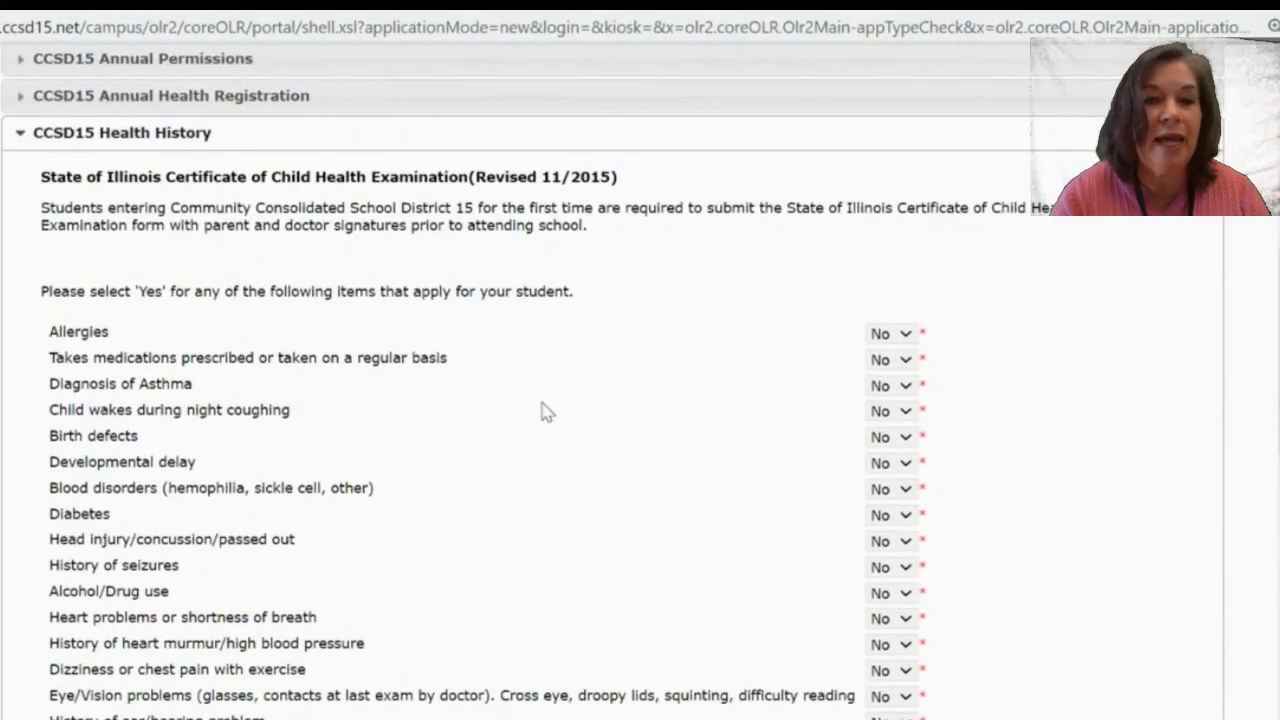
scroll(541, 411, down, 5)
scroll(541, 411, up, 3)
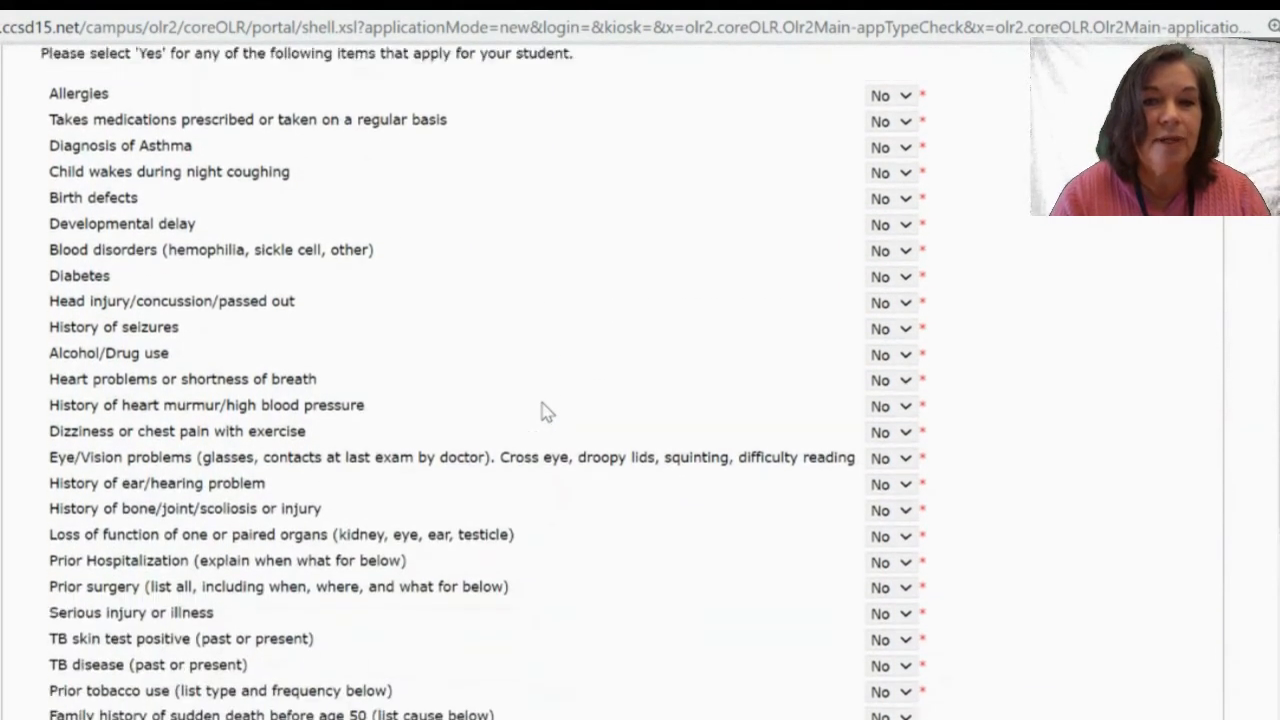
click(903, 250)
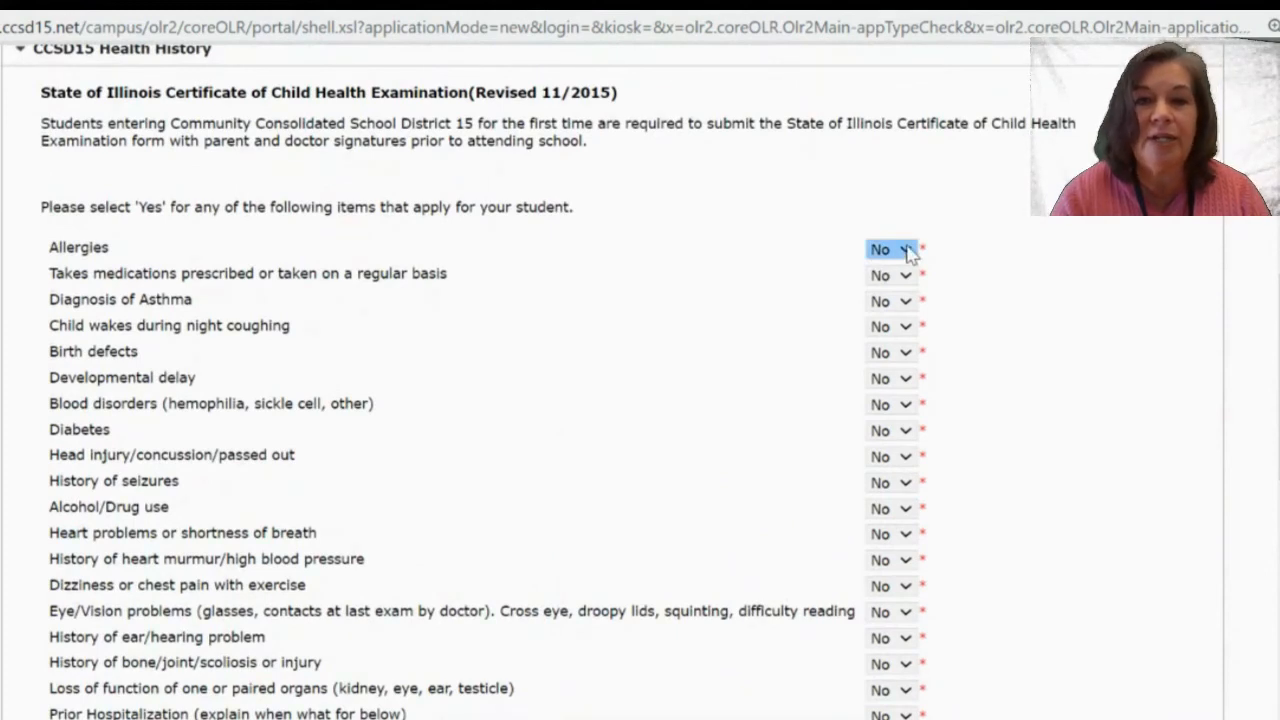
click(907, 250)
click(892, 307)
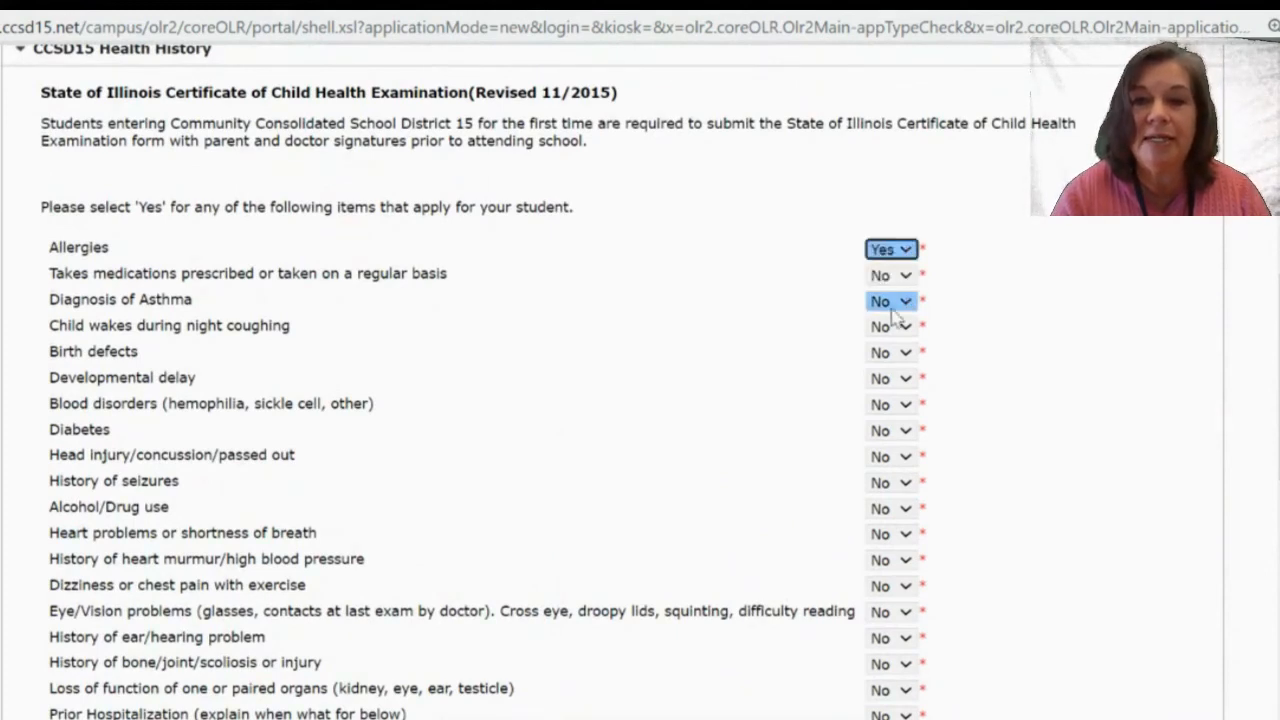
click(737, 358)
scroll(737, 358, down, 5)
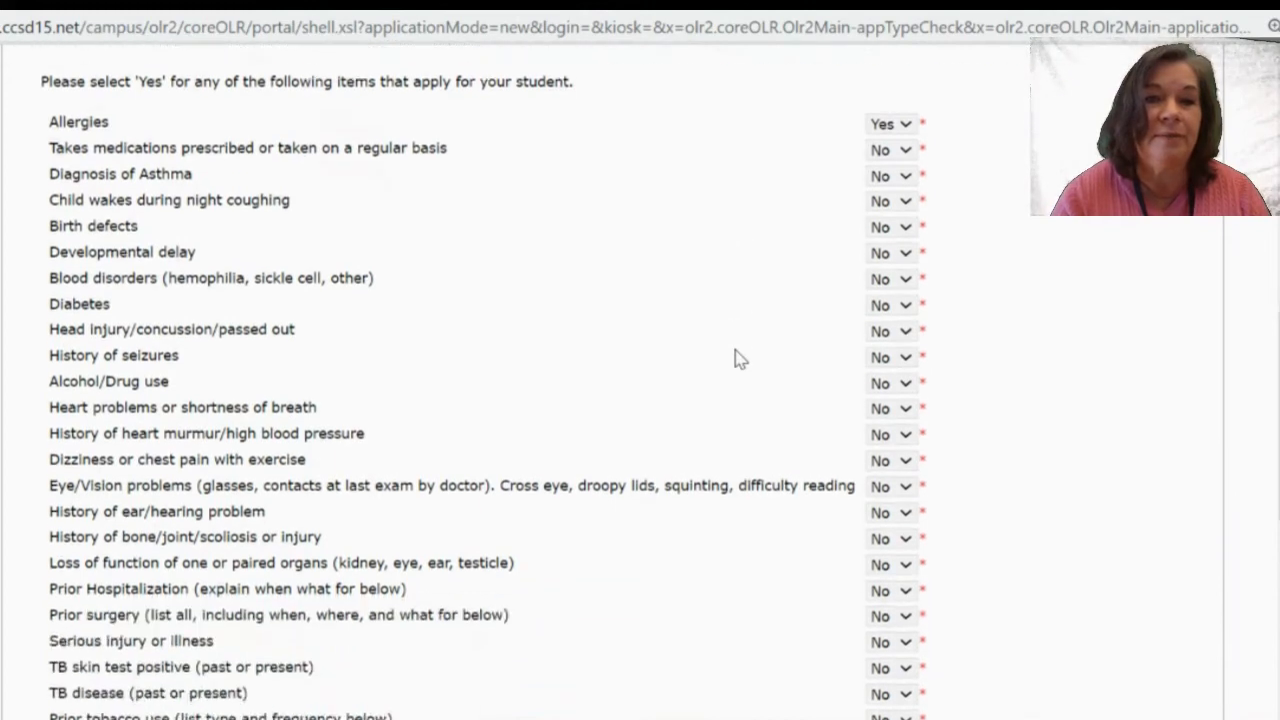
scroll(737, 358, down, 2)
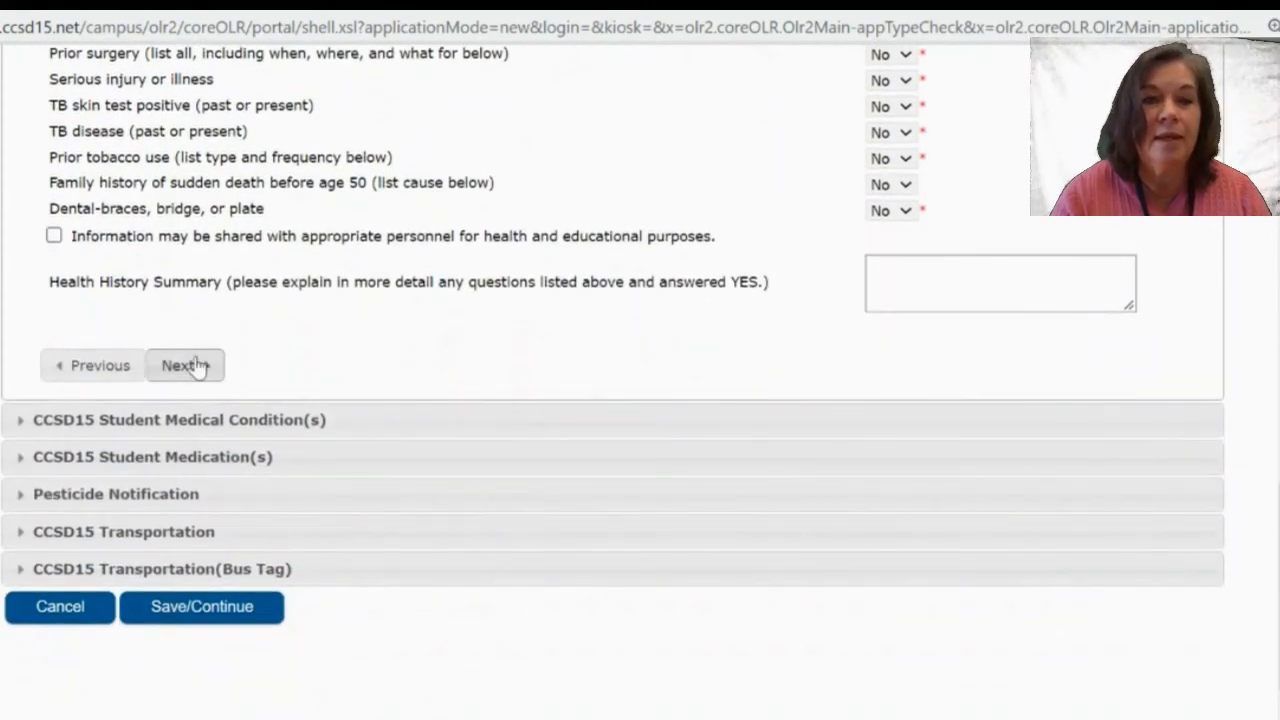
click(194, 365)
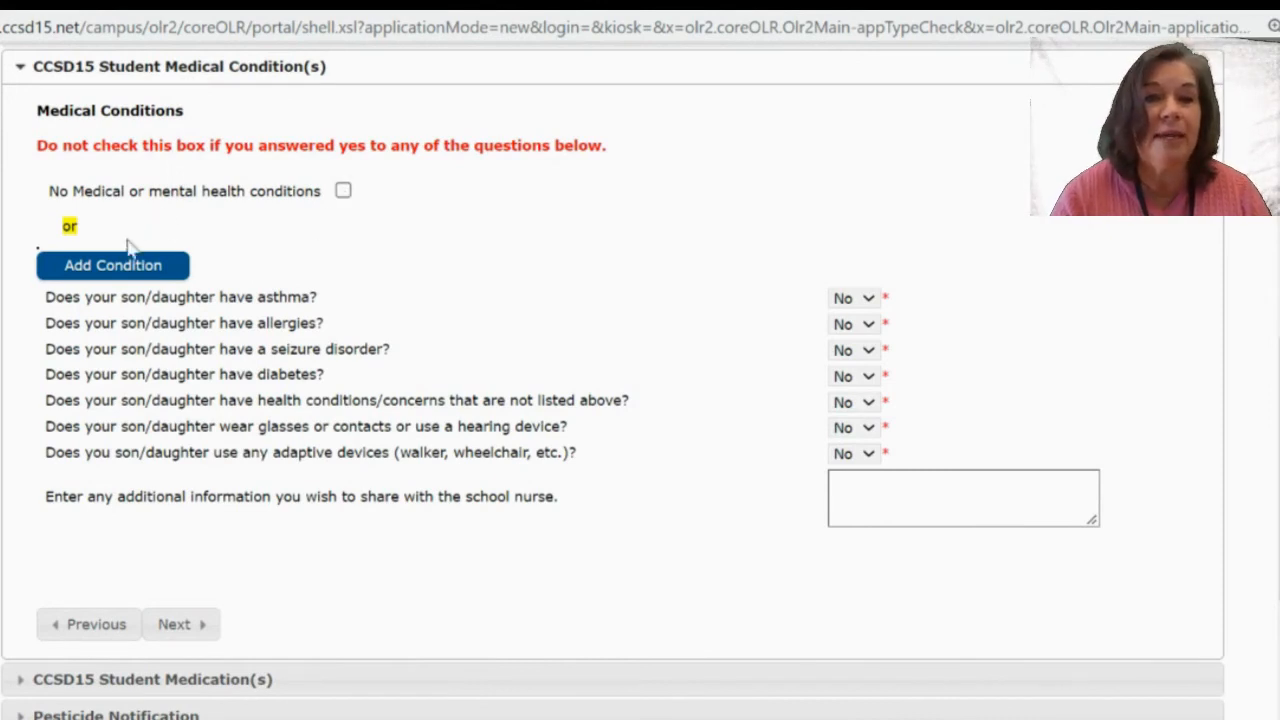
Add an Allergies medical condition and answer Yes to the allergies question.
click(127, 278)
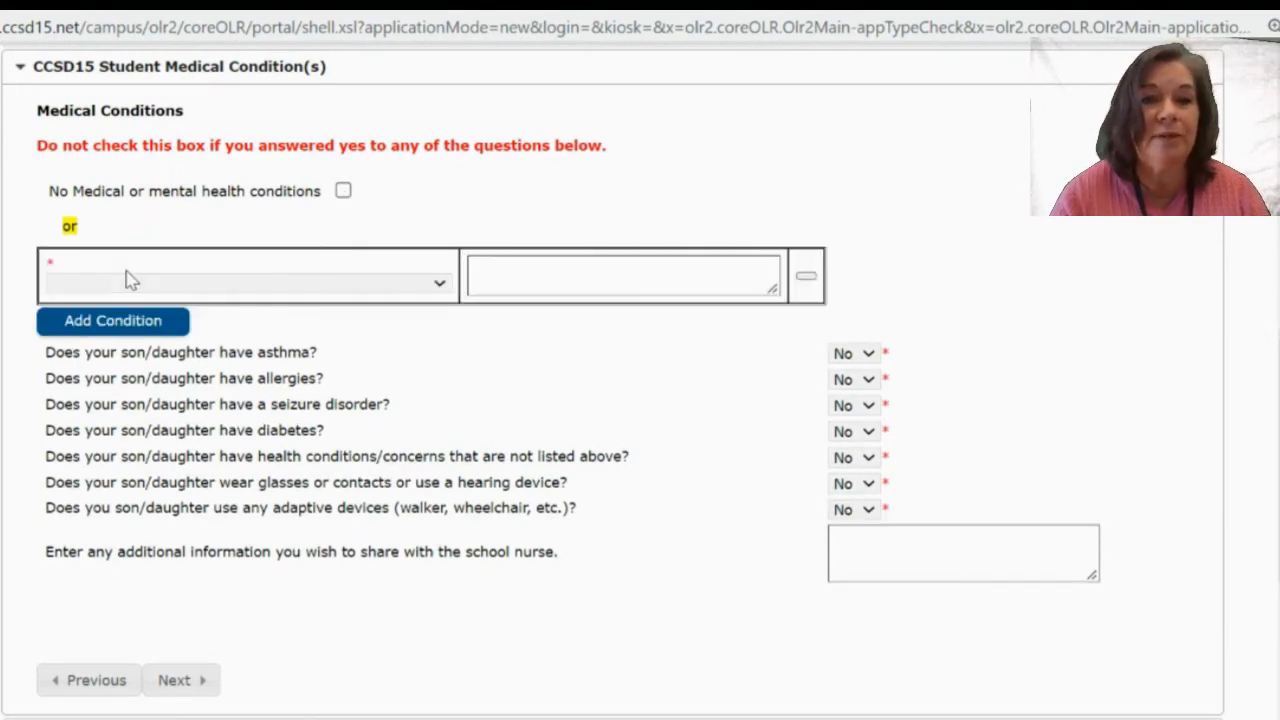
click(199, 281)
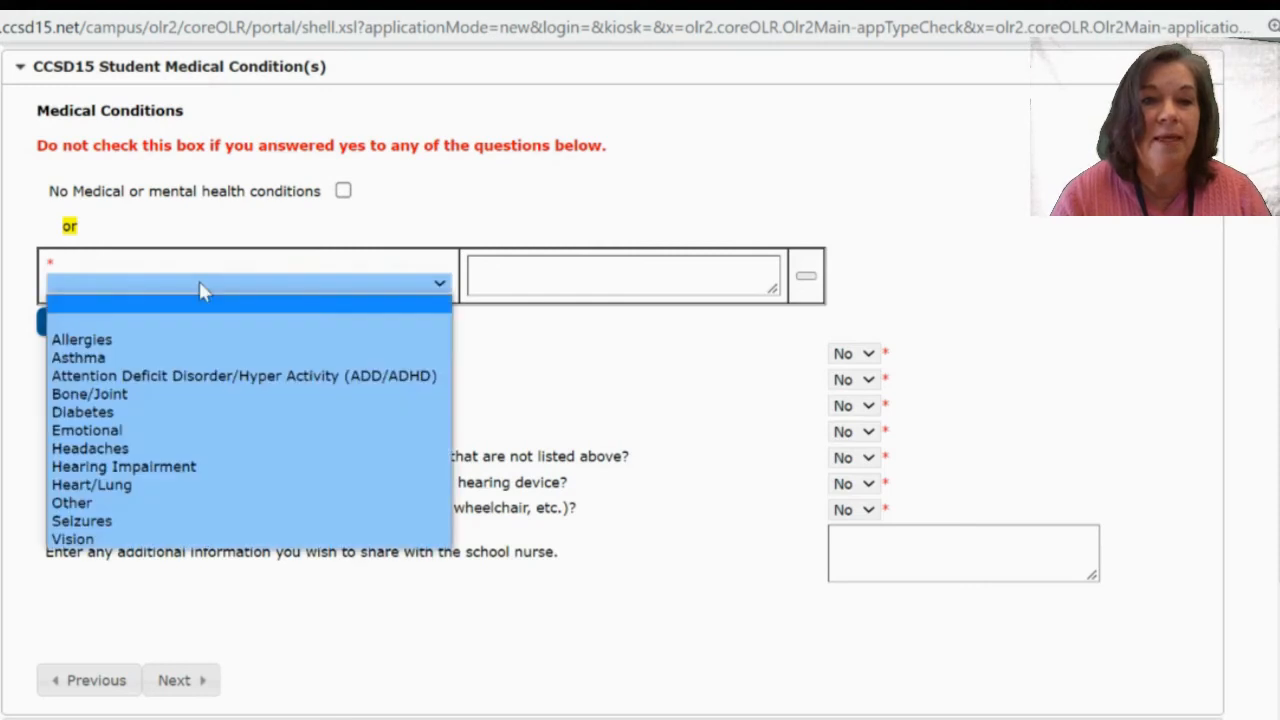
click(150, 322)
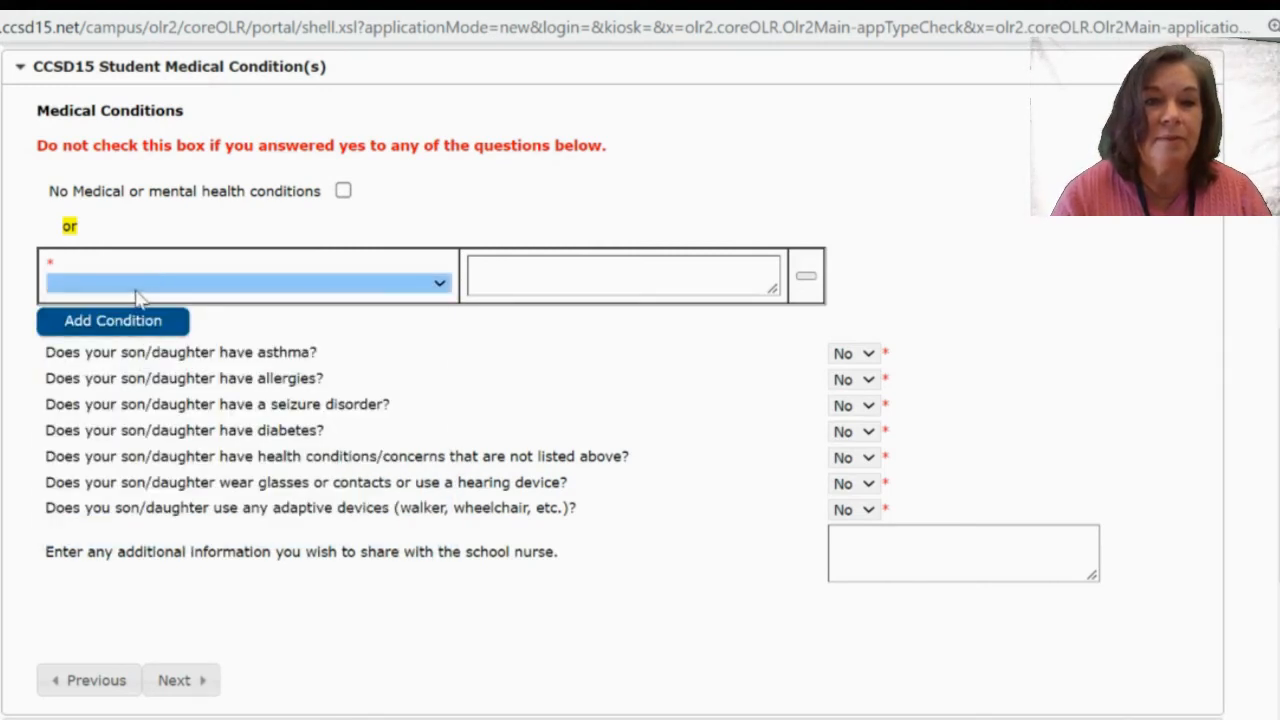
click(134, 288)
click(128, 346)
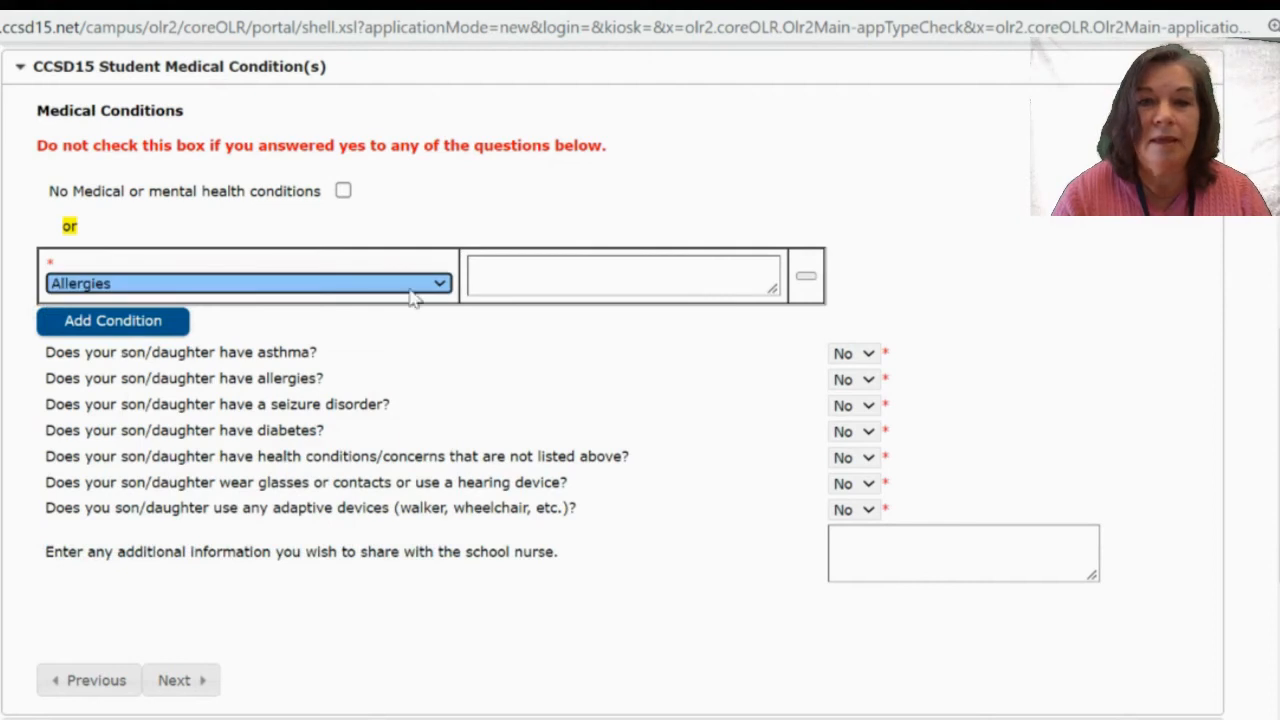
click(506, 275)
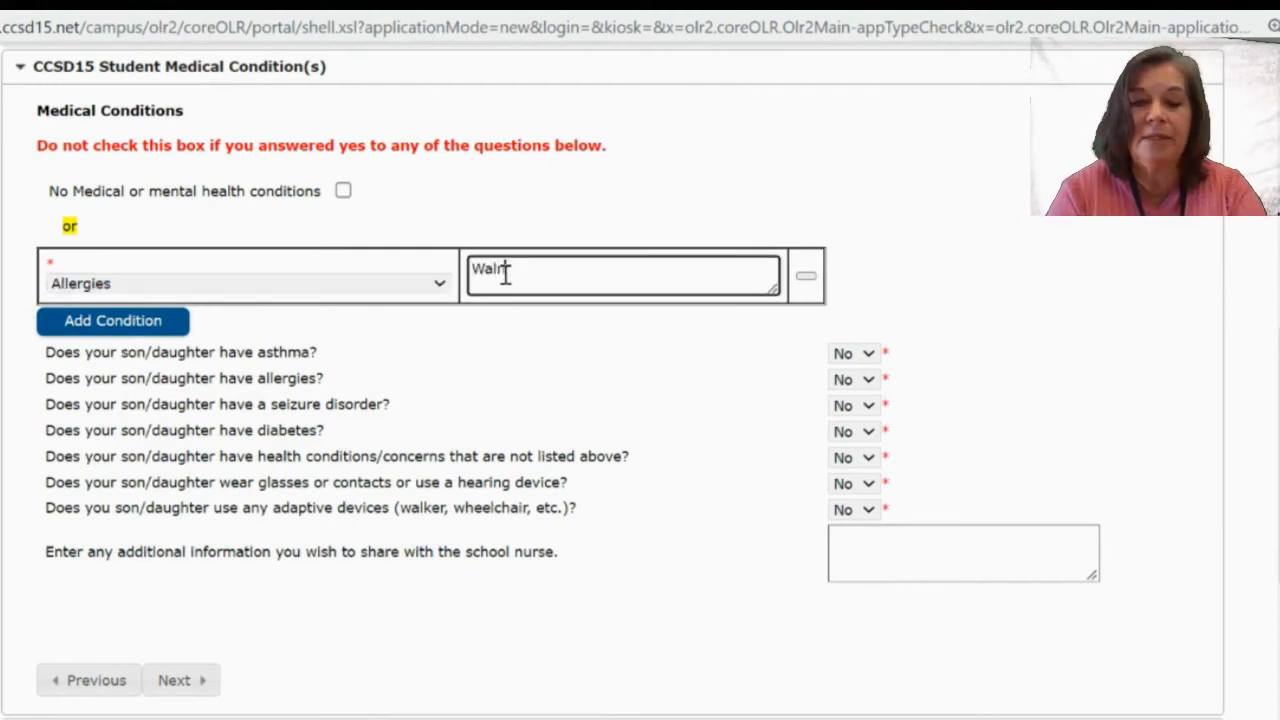
click(508, 323)
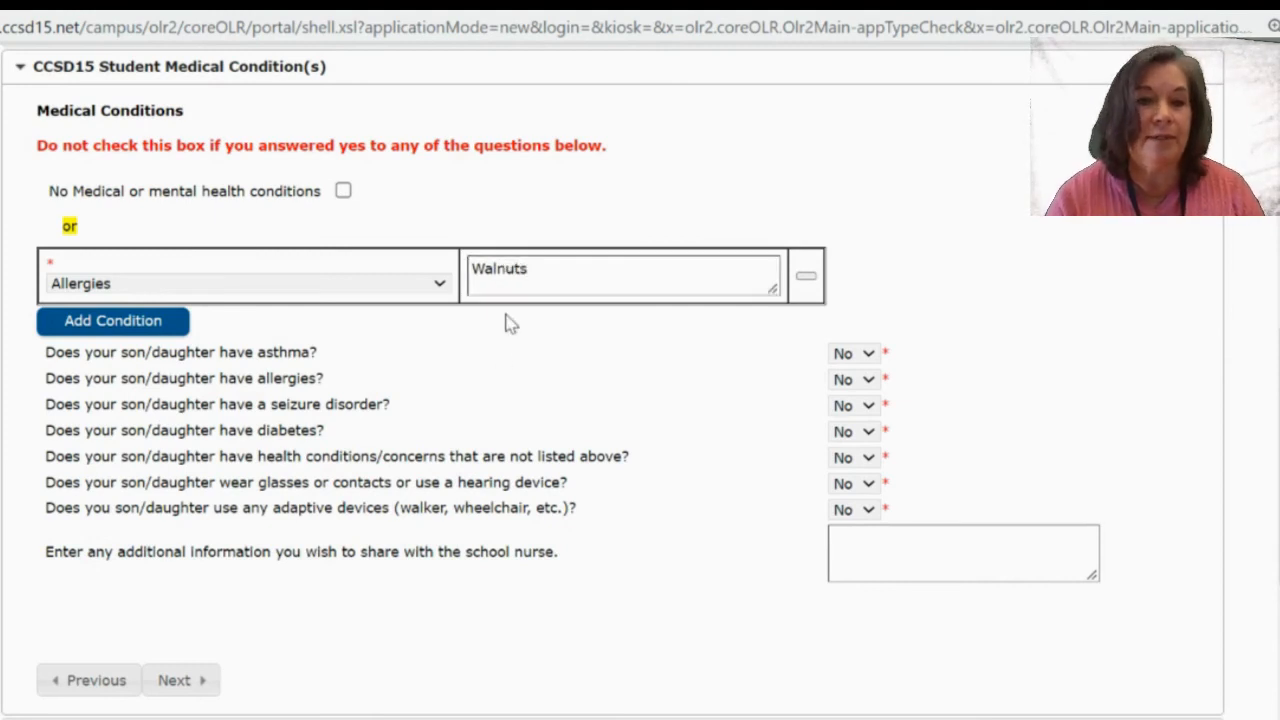
click(862, 388)
click(848, 434)
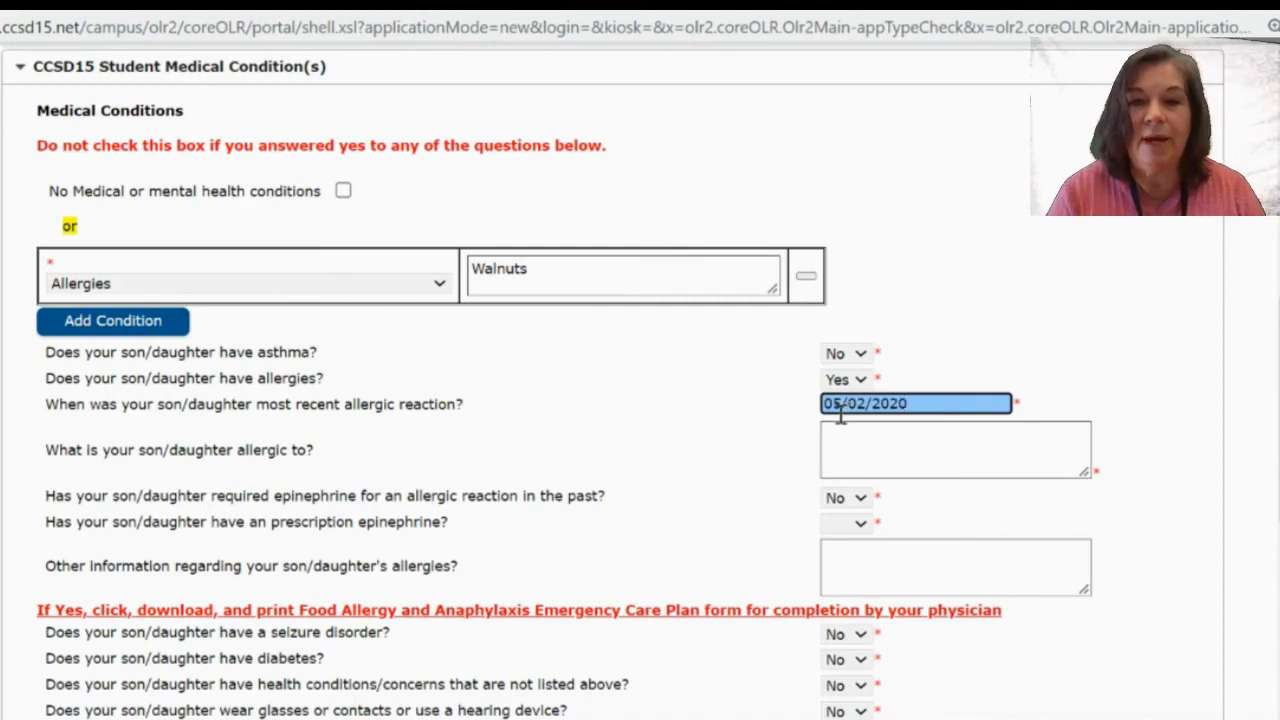
Enter Walnuts as the allergen, answer No to past and prescription epinephrine, and continue.
click(890, 435)
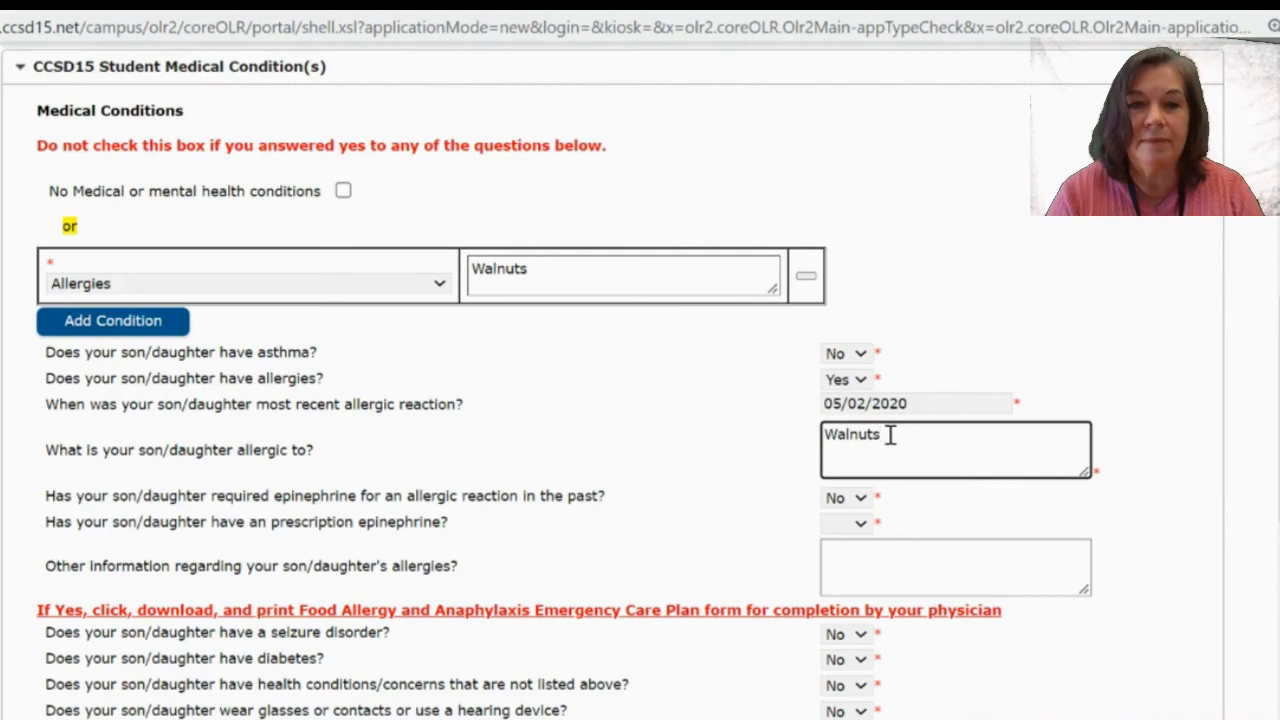
click(855, 503)
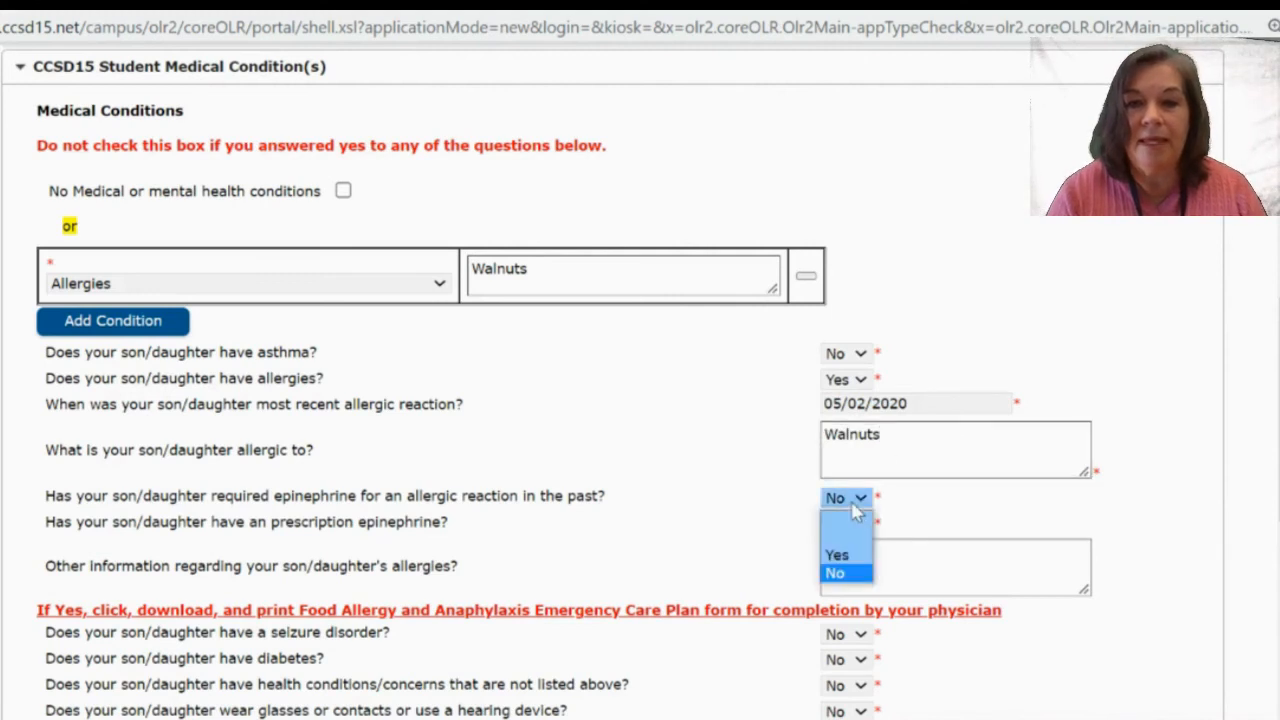
click(843, 572)
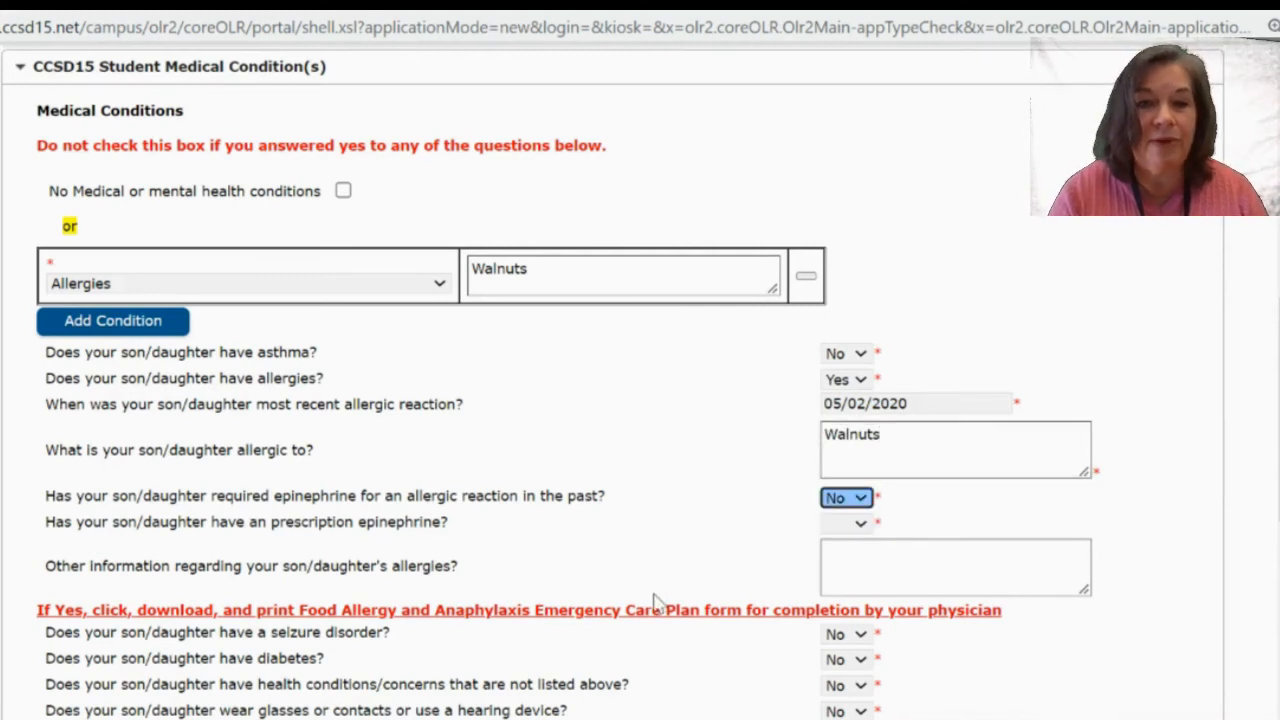
scroll(655, 600, down, 1)
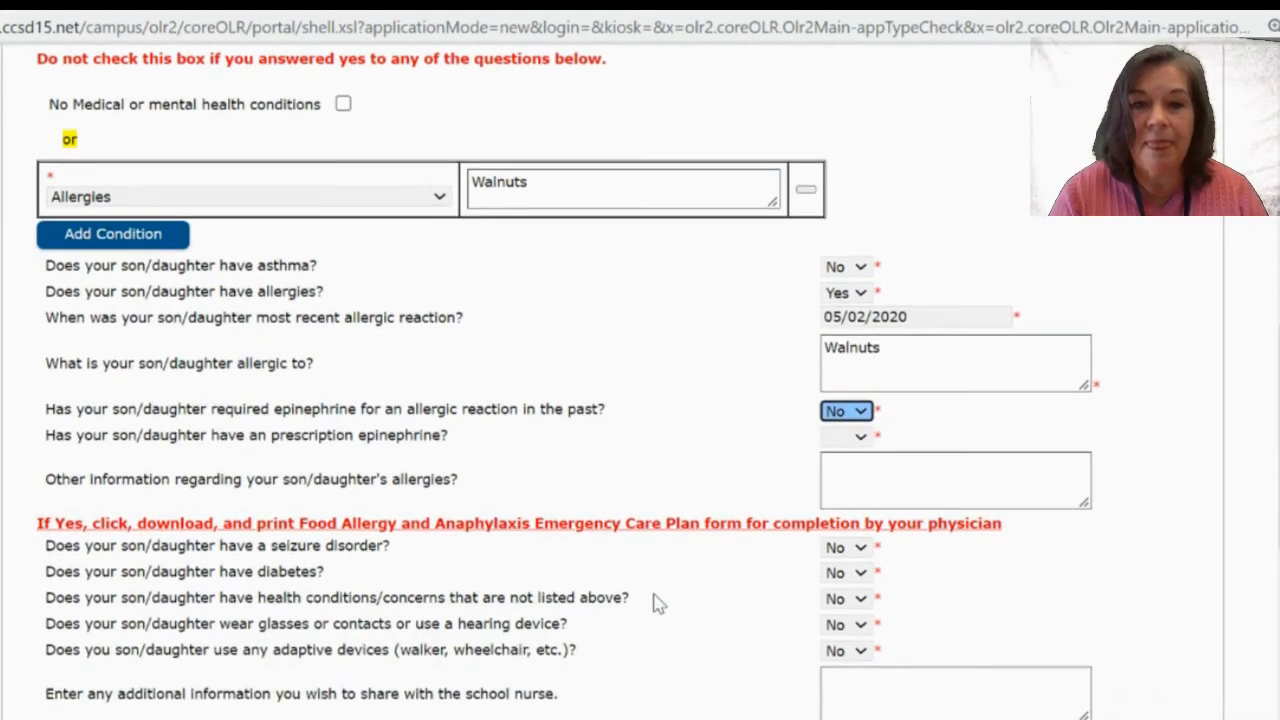
click(843, 441)
click(845, 512)
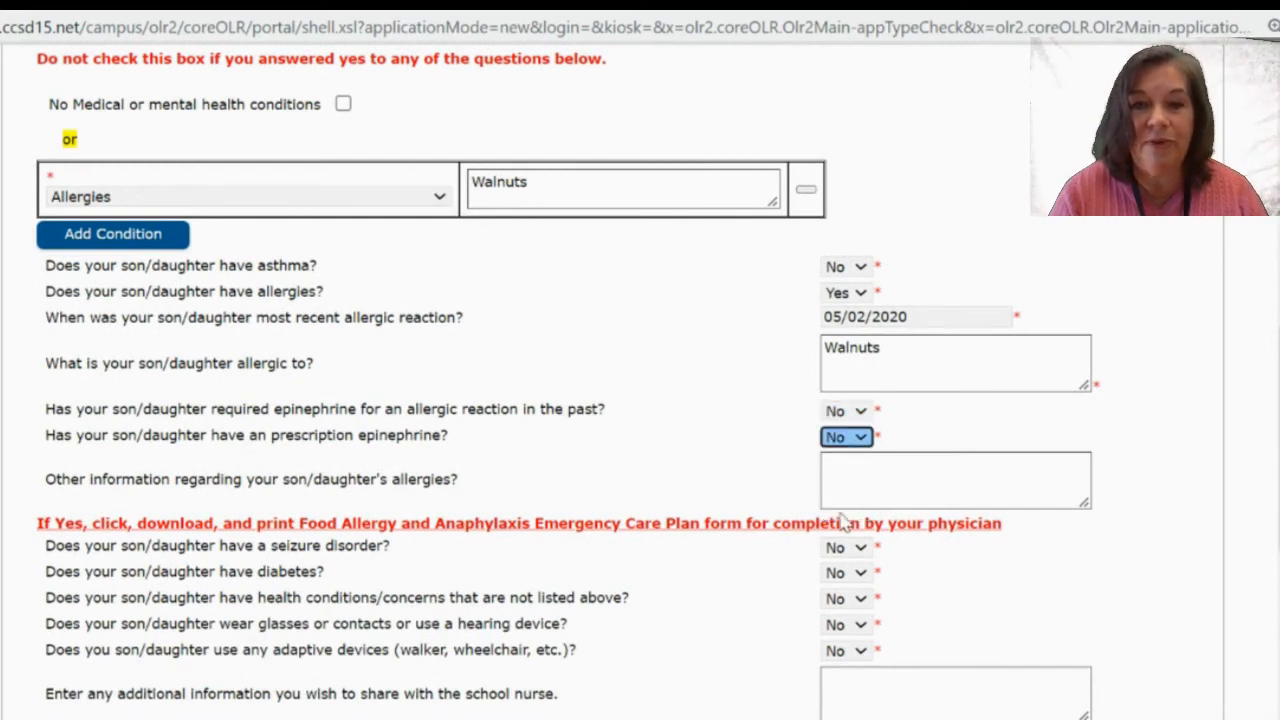
scroll(670, 494, down, 3)
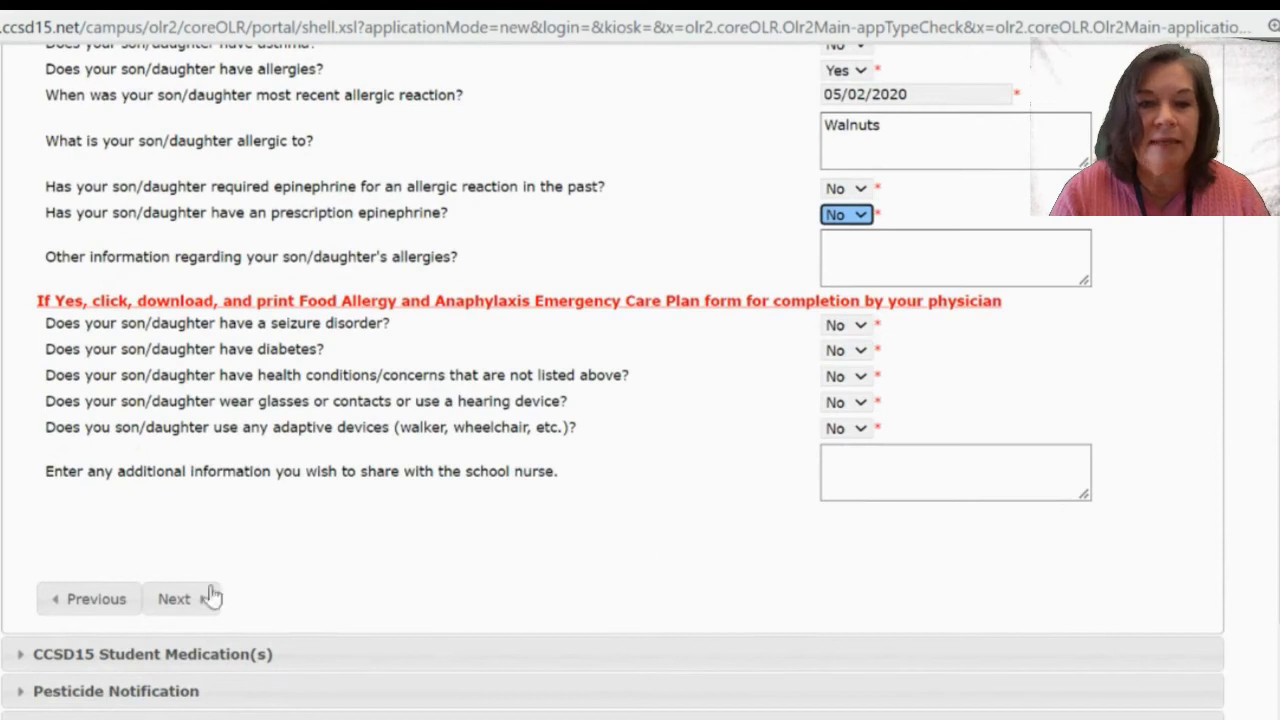
click(178, 599)
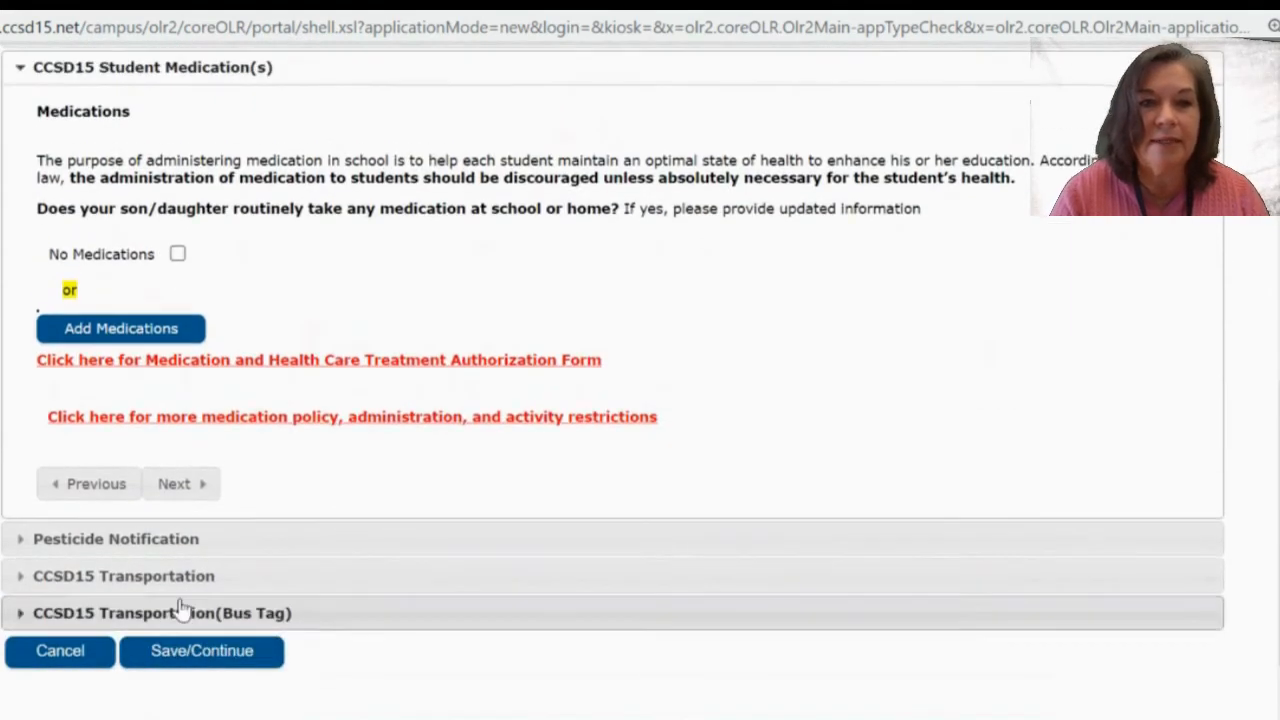
Mark No Medications and confirm discarding the empty medication row.
click(178, 255)
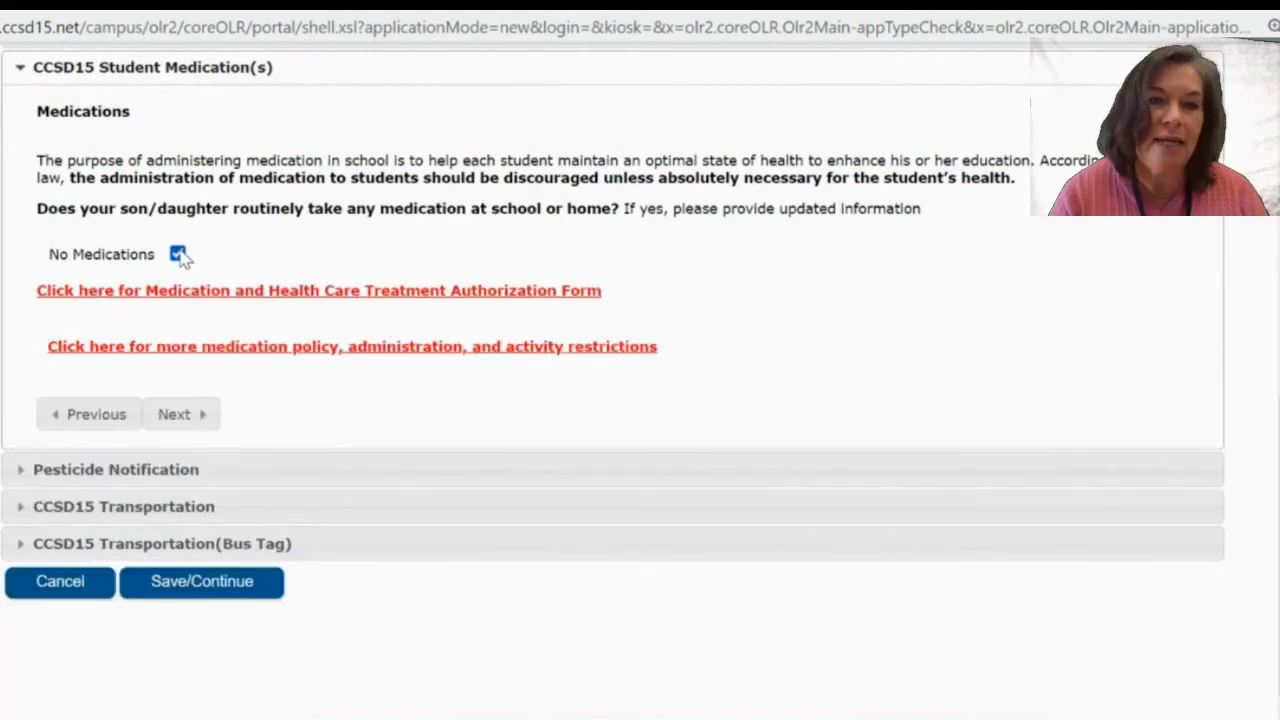
click(178, 255)
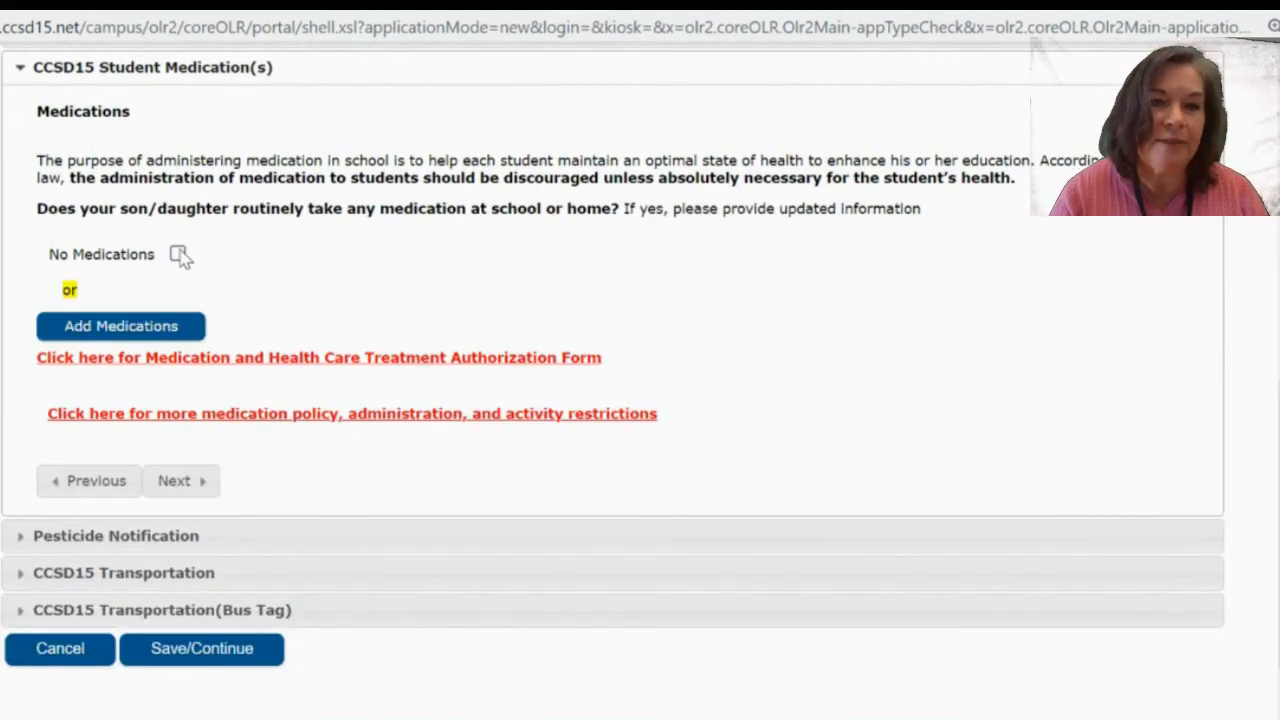
click(125, 326)
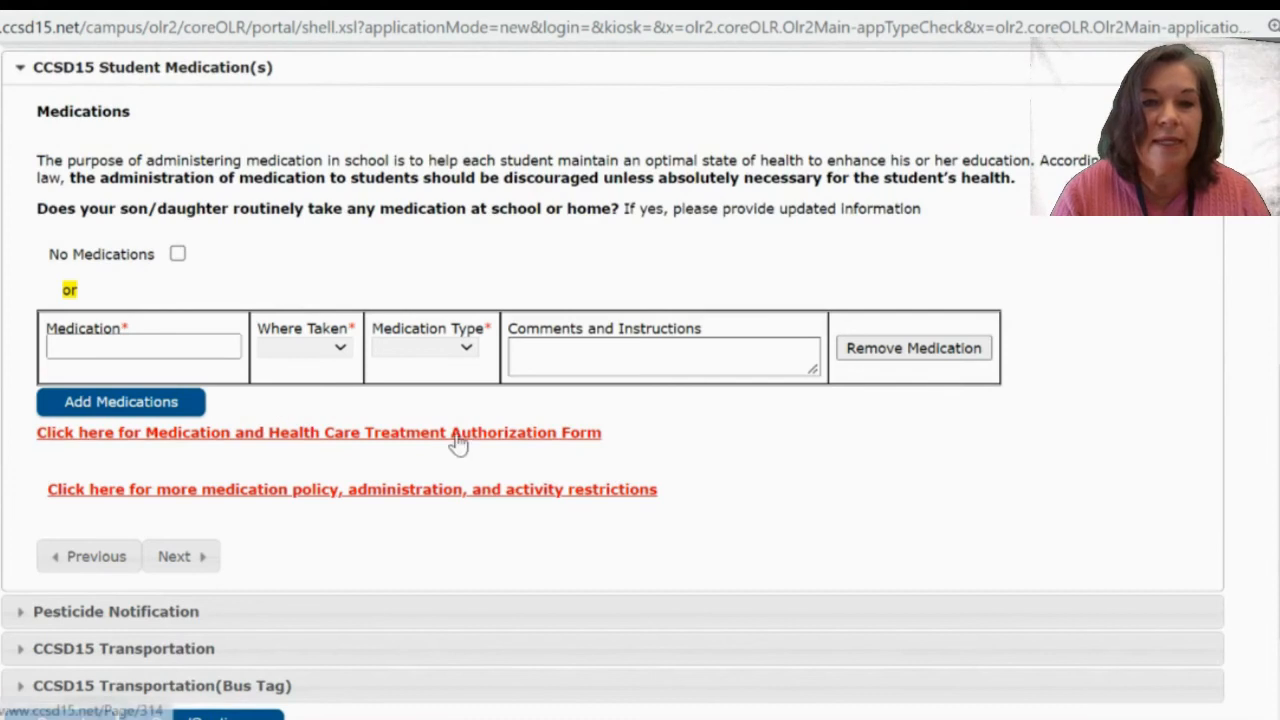
click(177, 255)
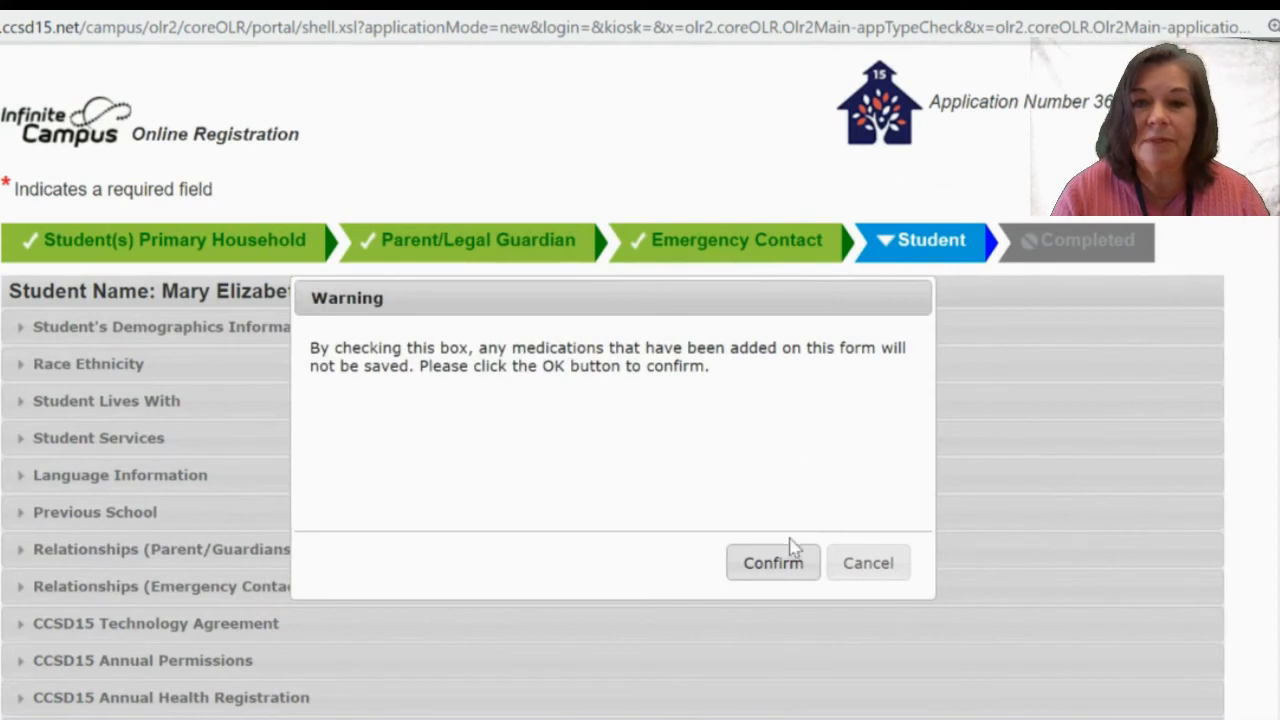
click(870, 563)
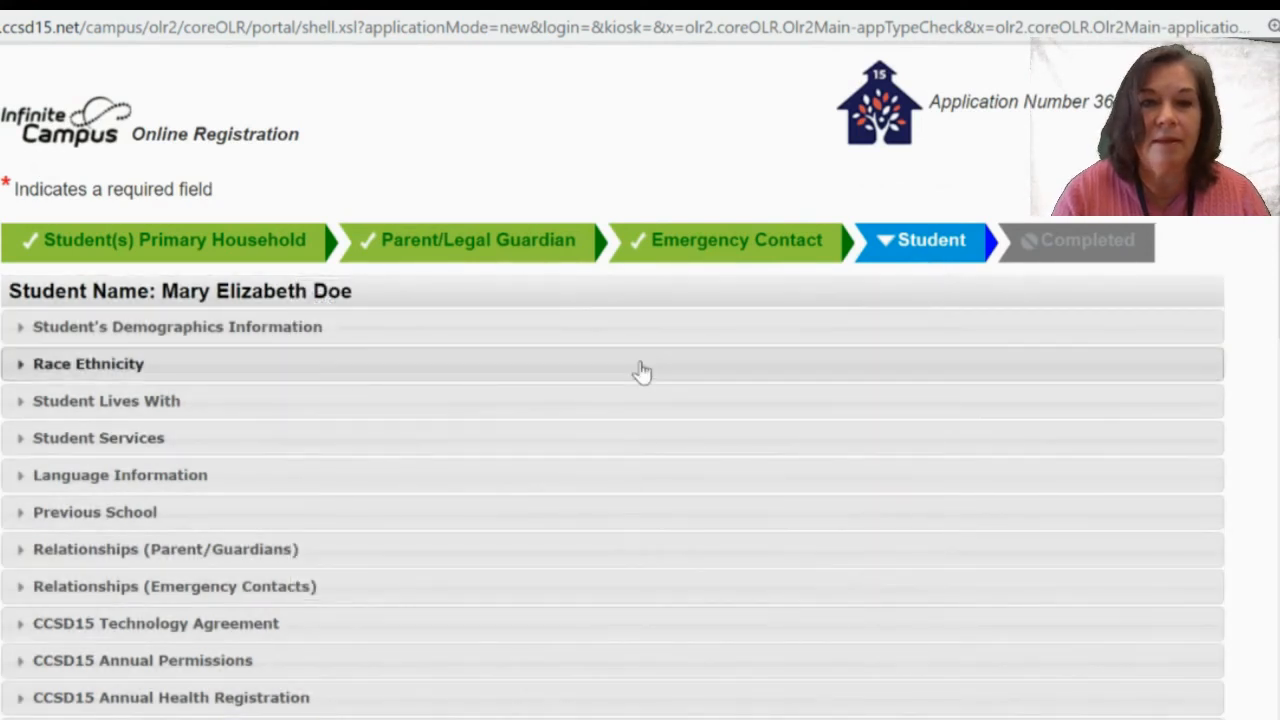
scroll(640, 371, down, 5)
scroll(641, 362, down, 2)
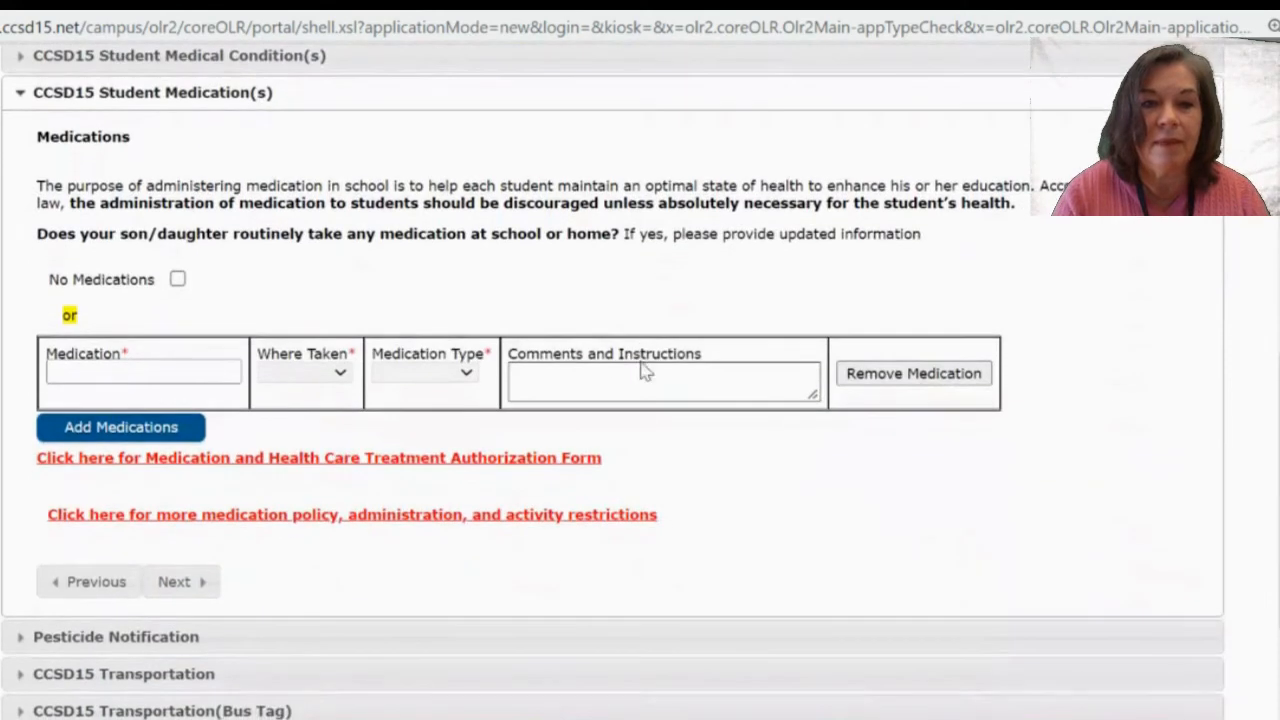
click(177, 280)
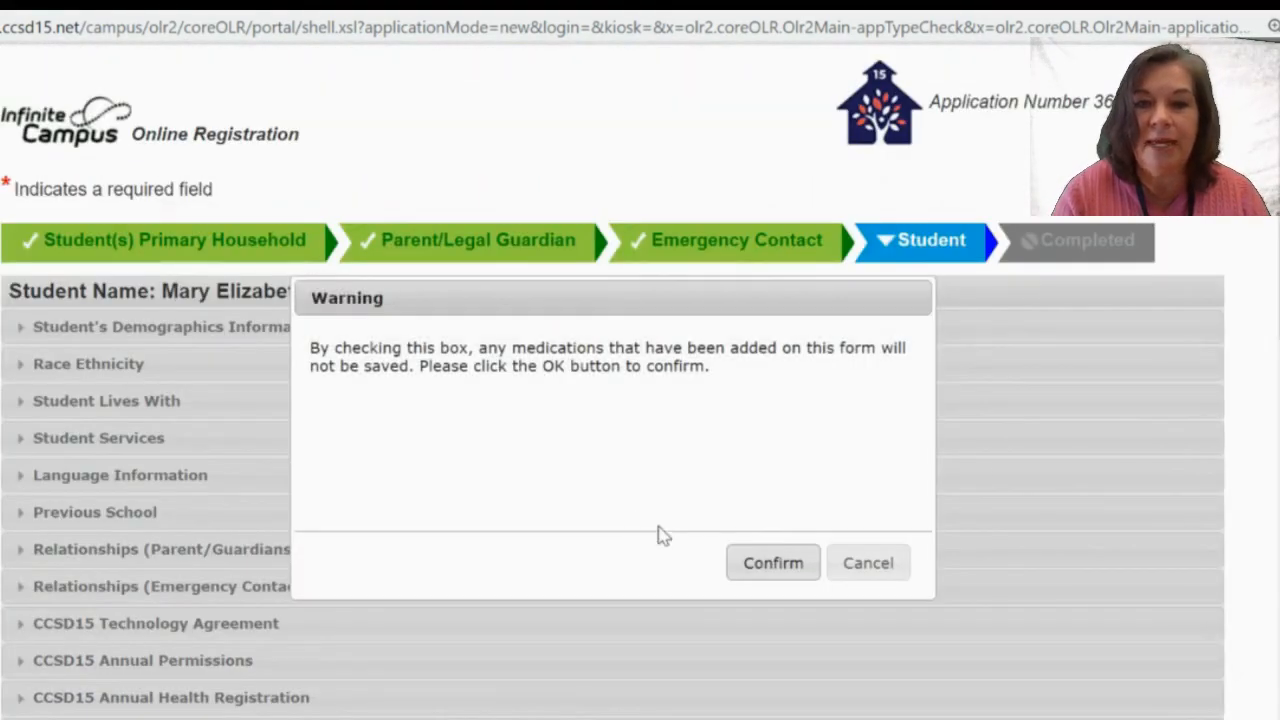
click(766, 566)
scroll(764, 573, down, 9)
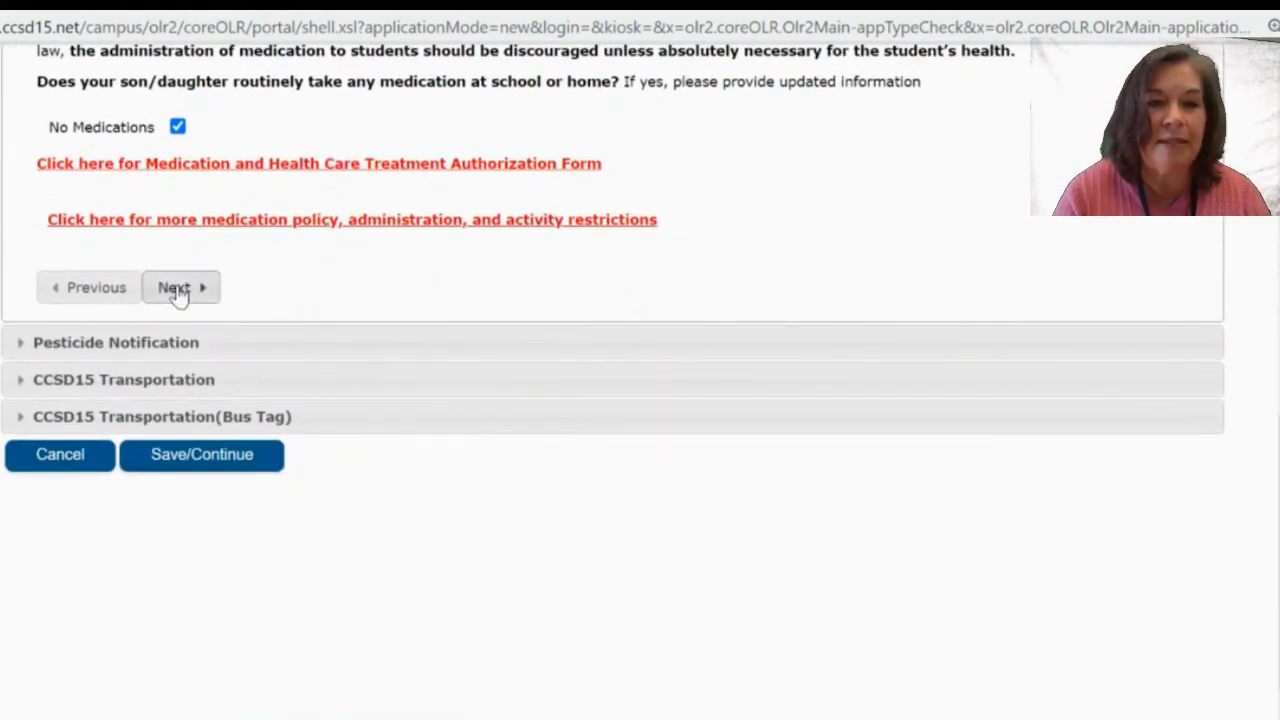
click(176, 288)
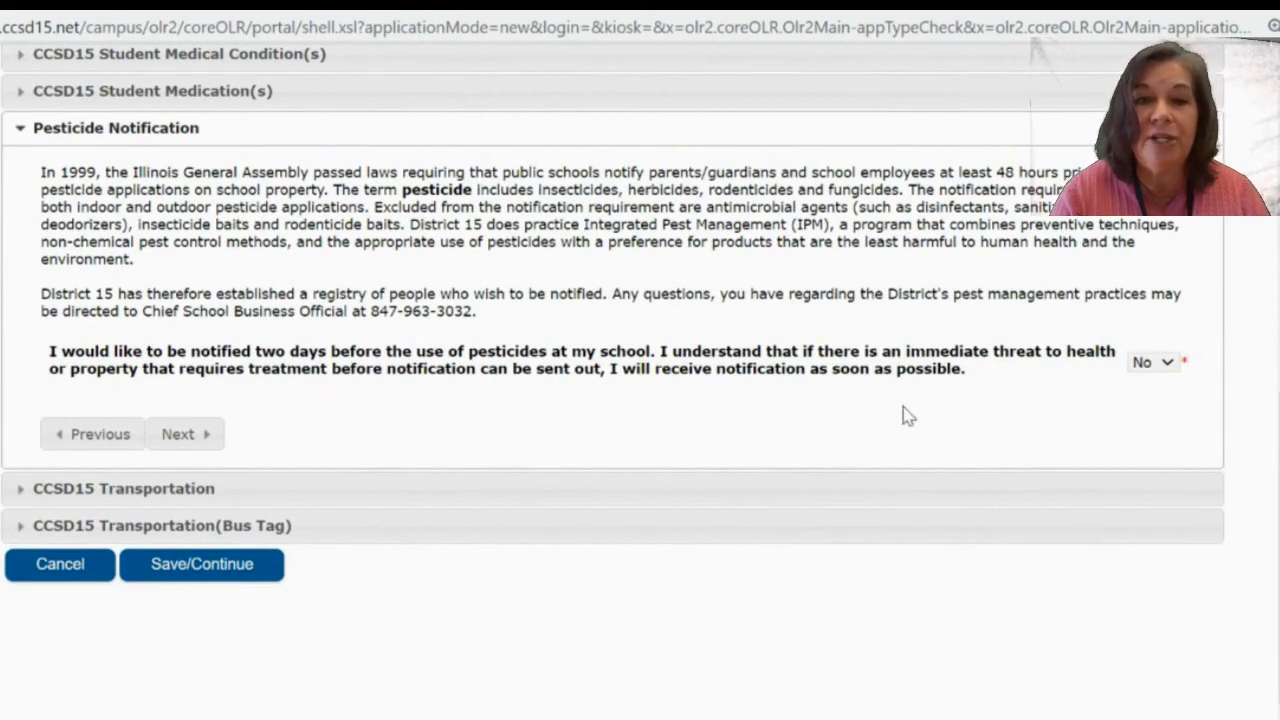
Continue past Pesticide Notification and Transportation to Bus Tag, then save the student sections.
click(181, 436)
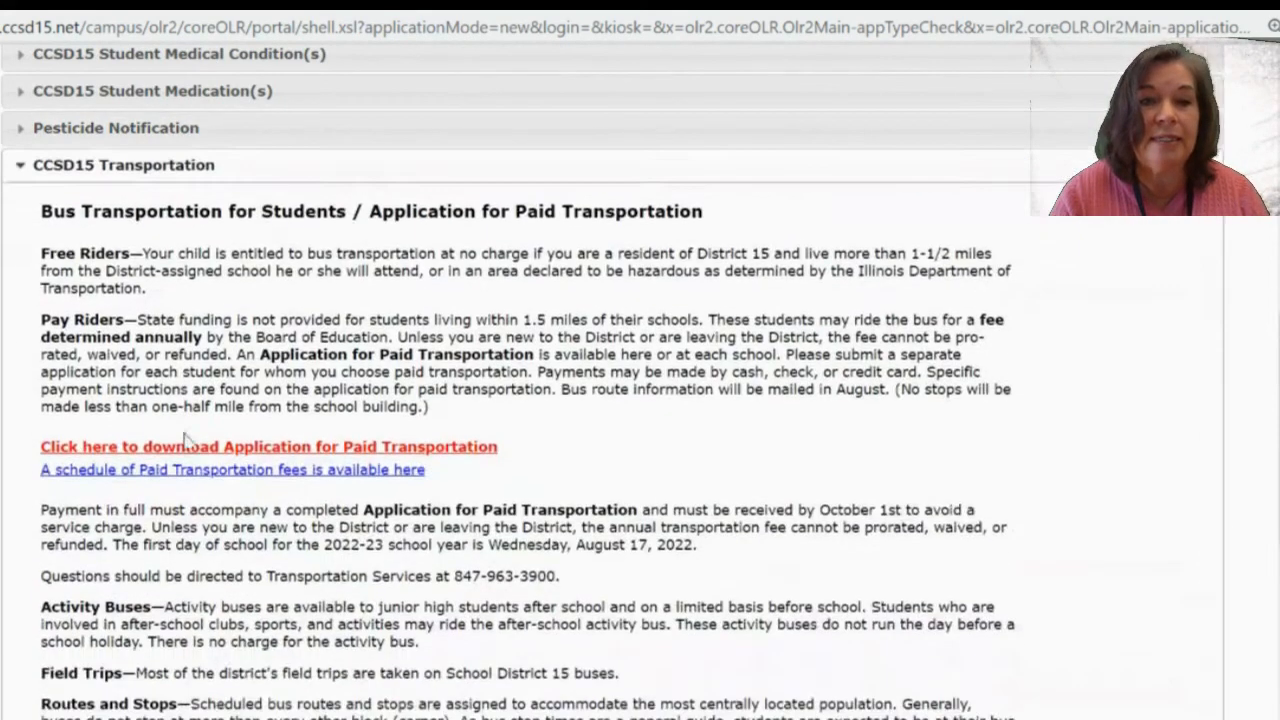
scroll(185, 433, down, 1)
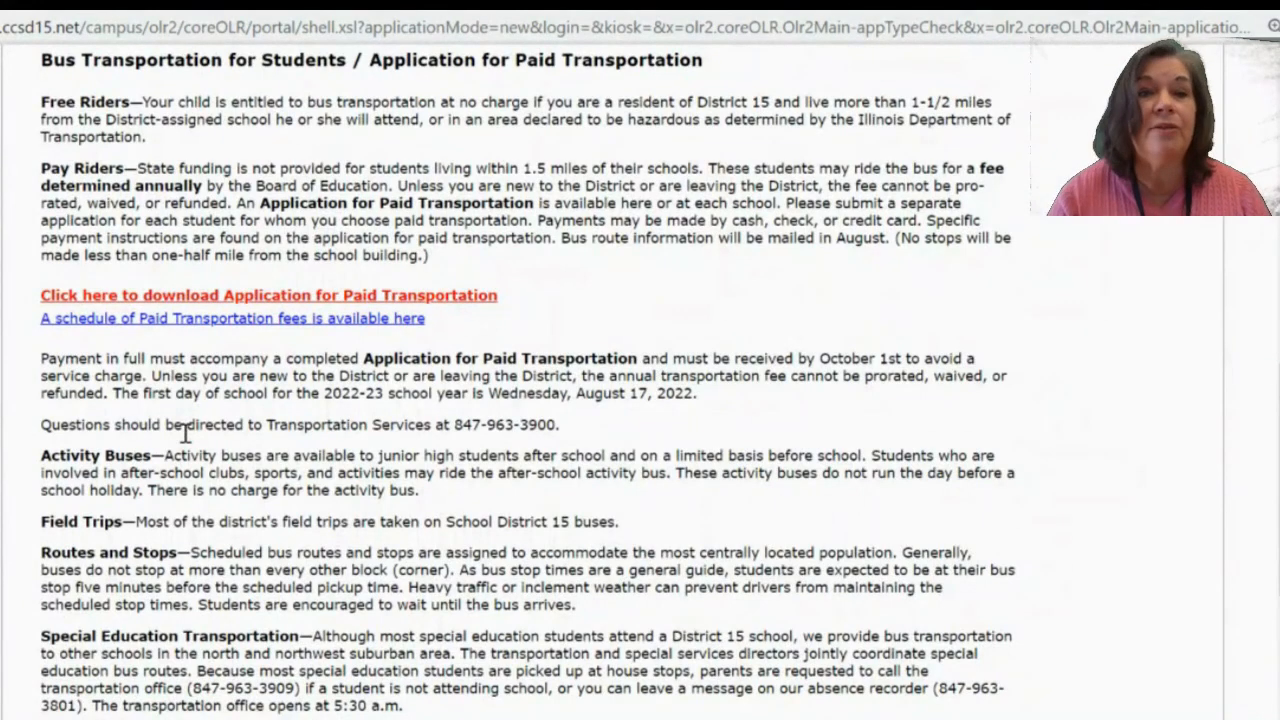
scroll(185, 433, down, 4)
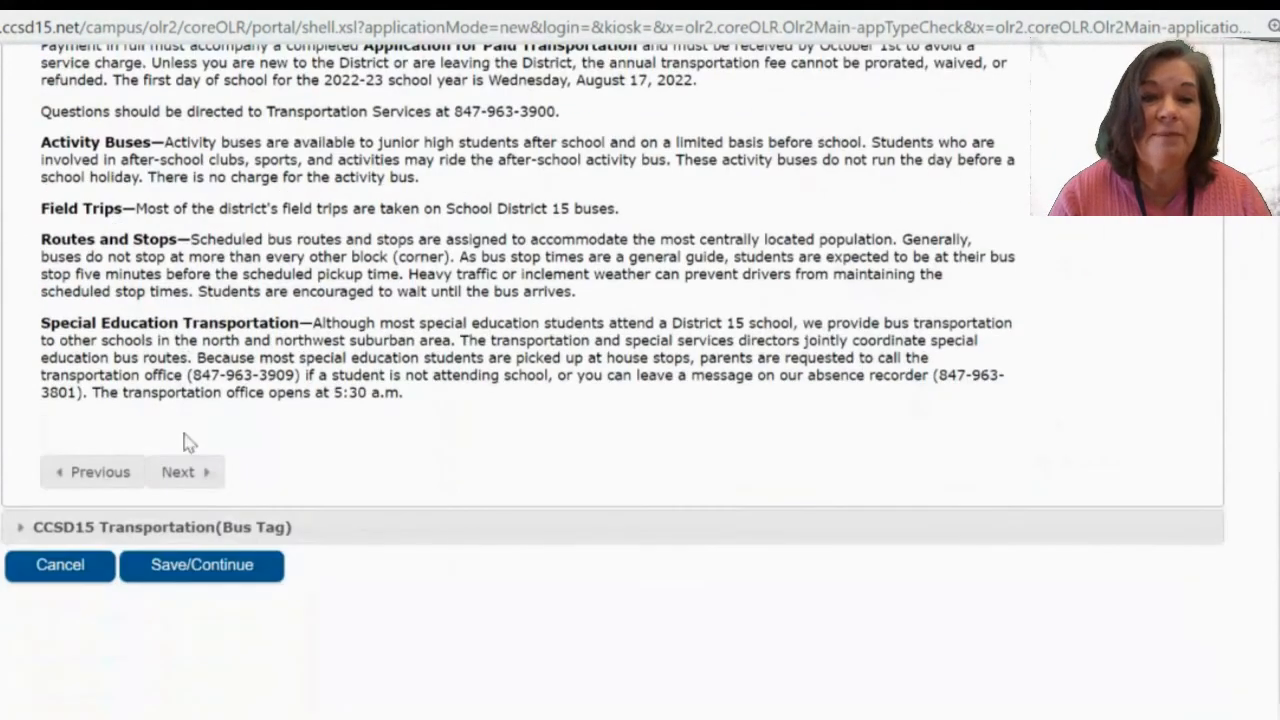
click(184, 476)
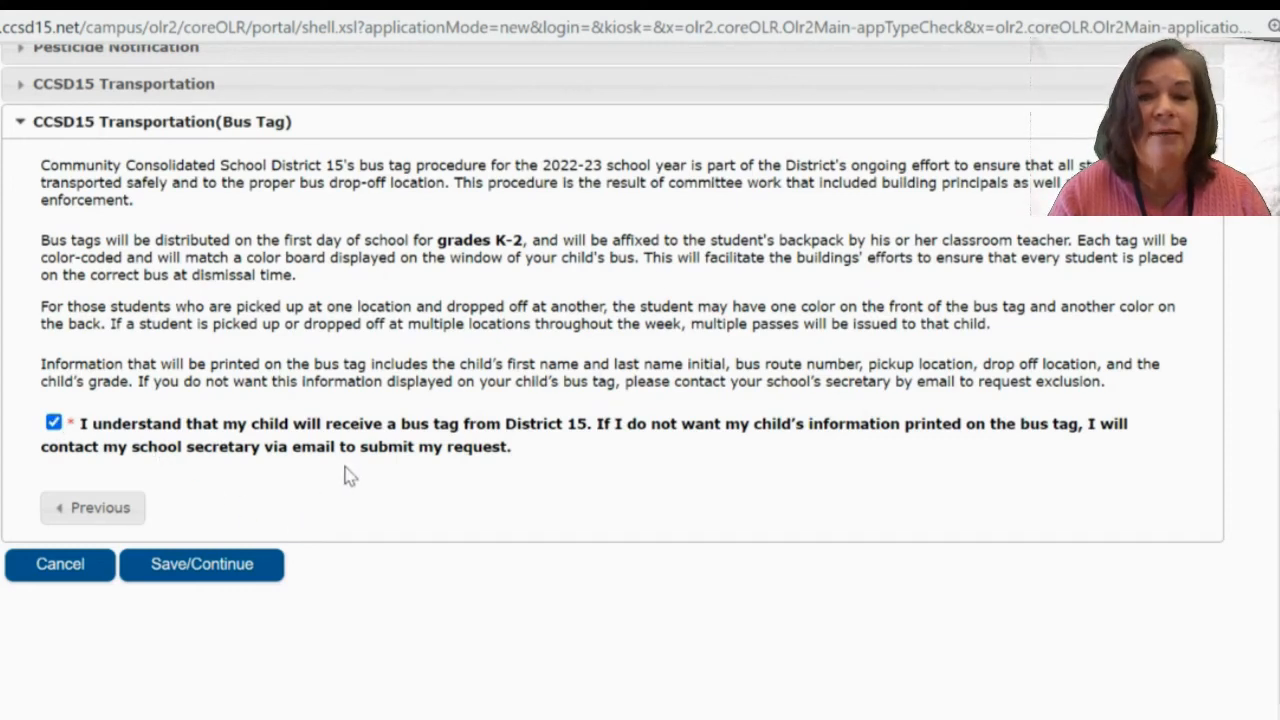
click(214, 570)
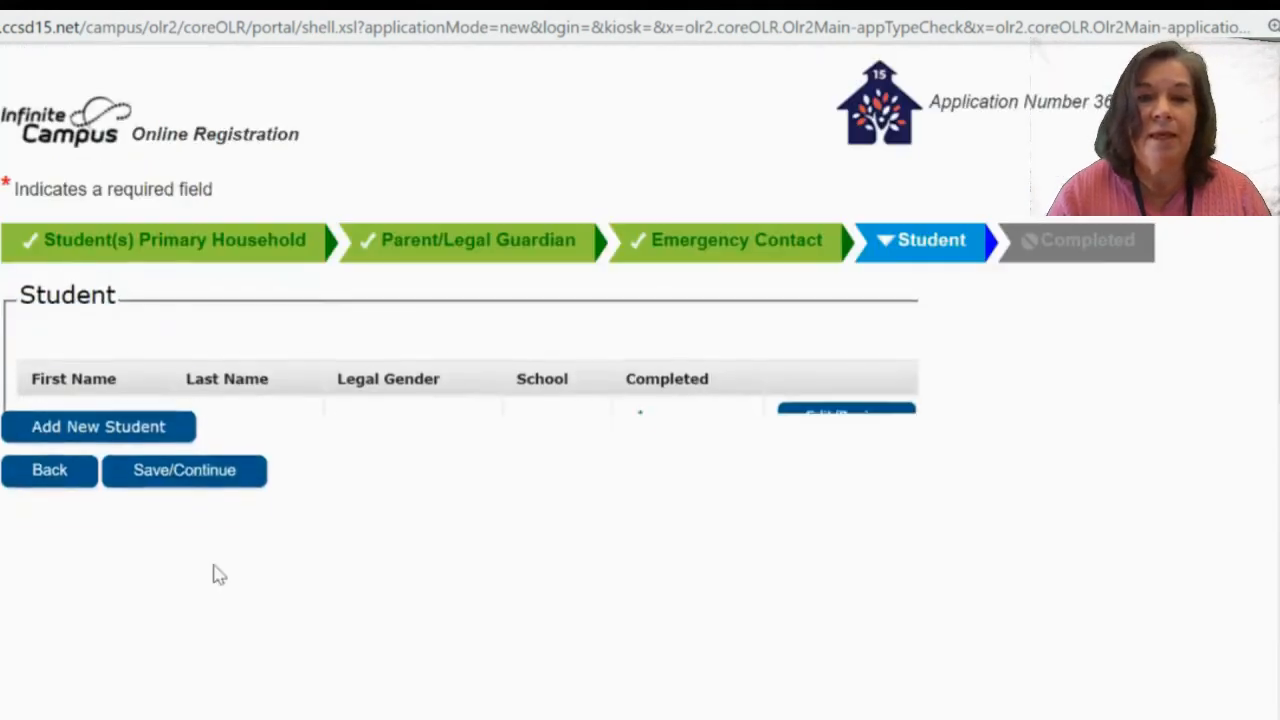
Begin adding another student and try saving the blank new-student form.
scroll(930, 603, down, 2)
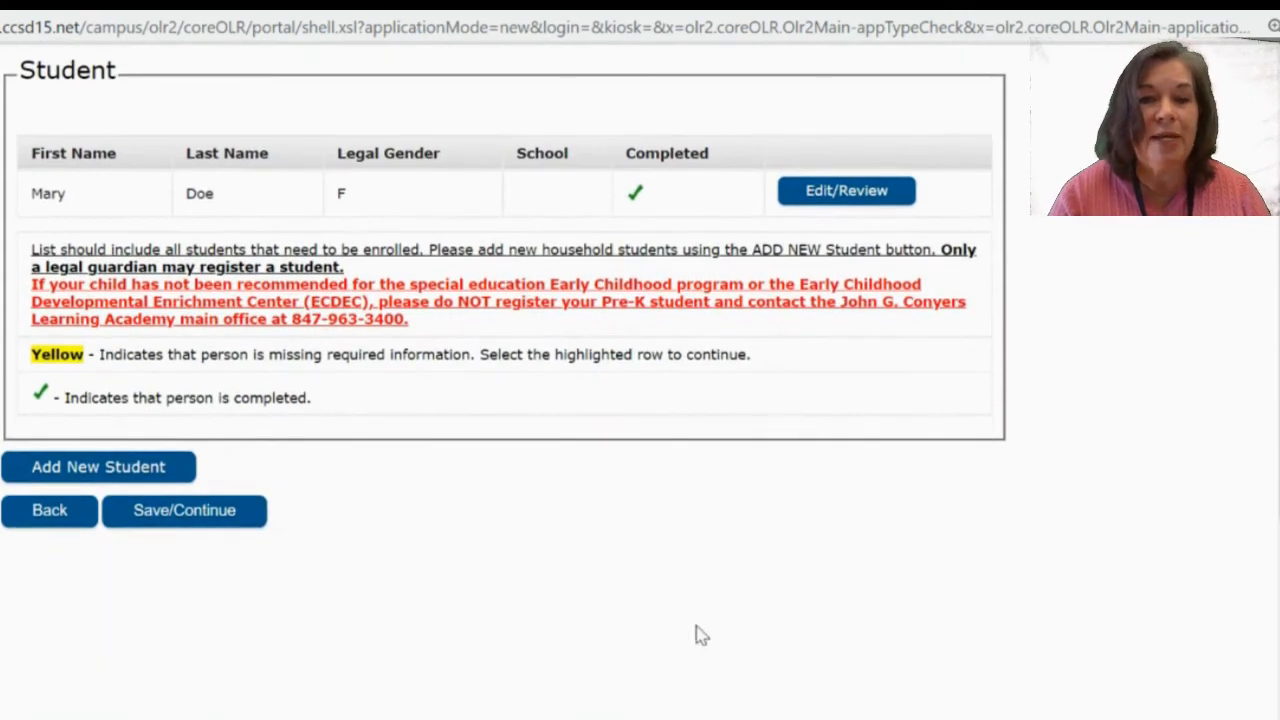
click(118, 478)
scroll(617, 625, down, 2)
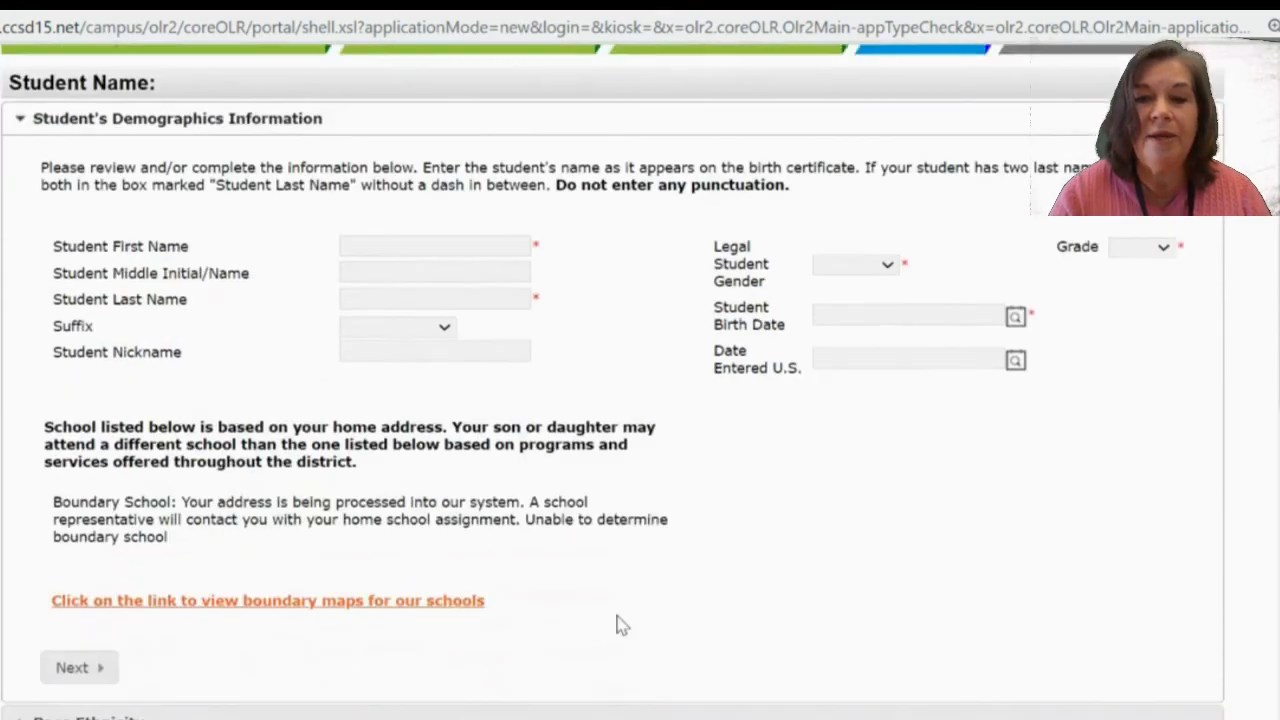
scroll(617, 625, down, 6)
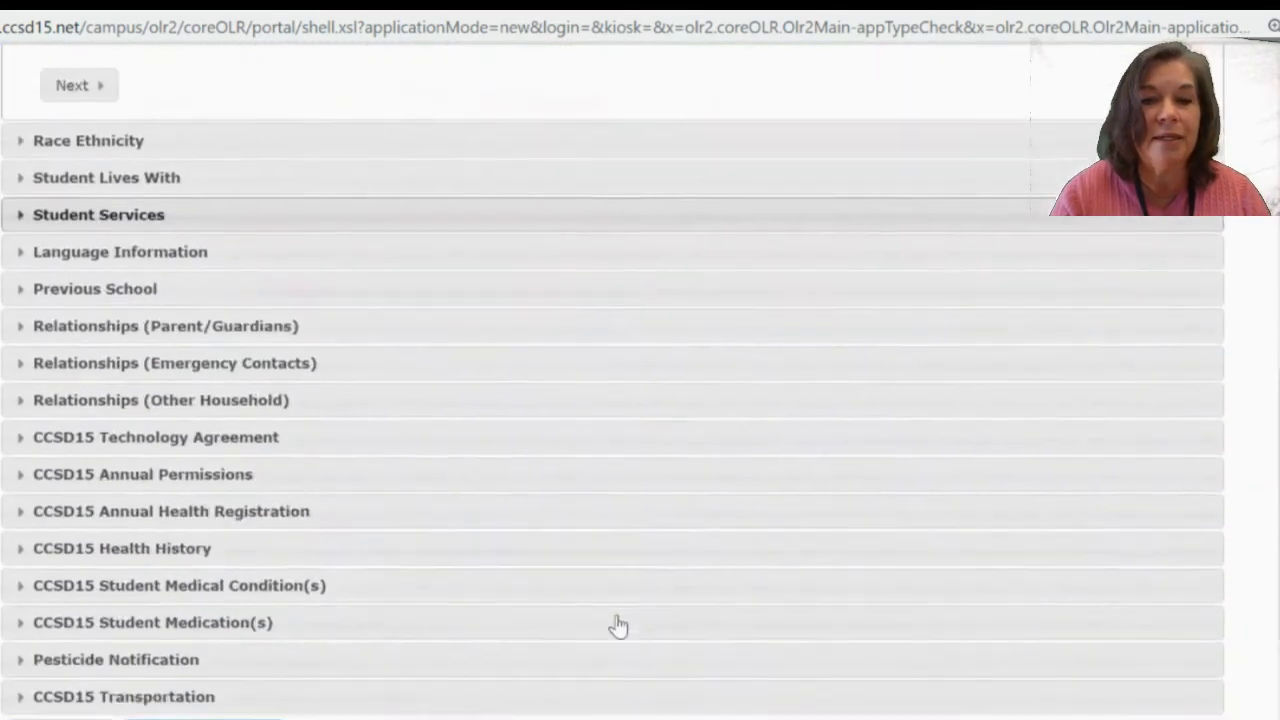
scroll(617, 625, down, 2)
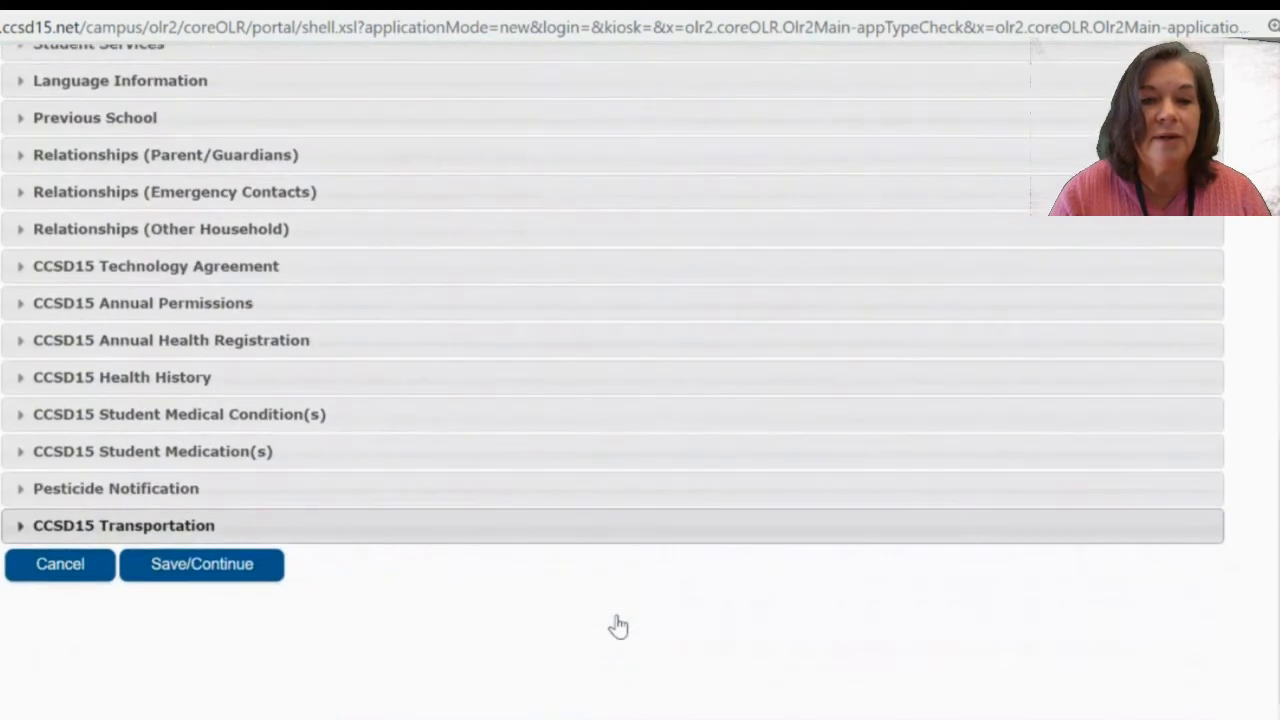
click(244, 568)
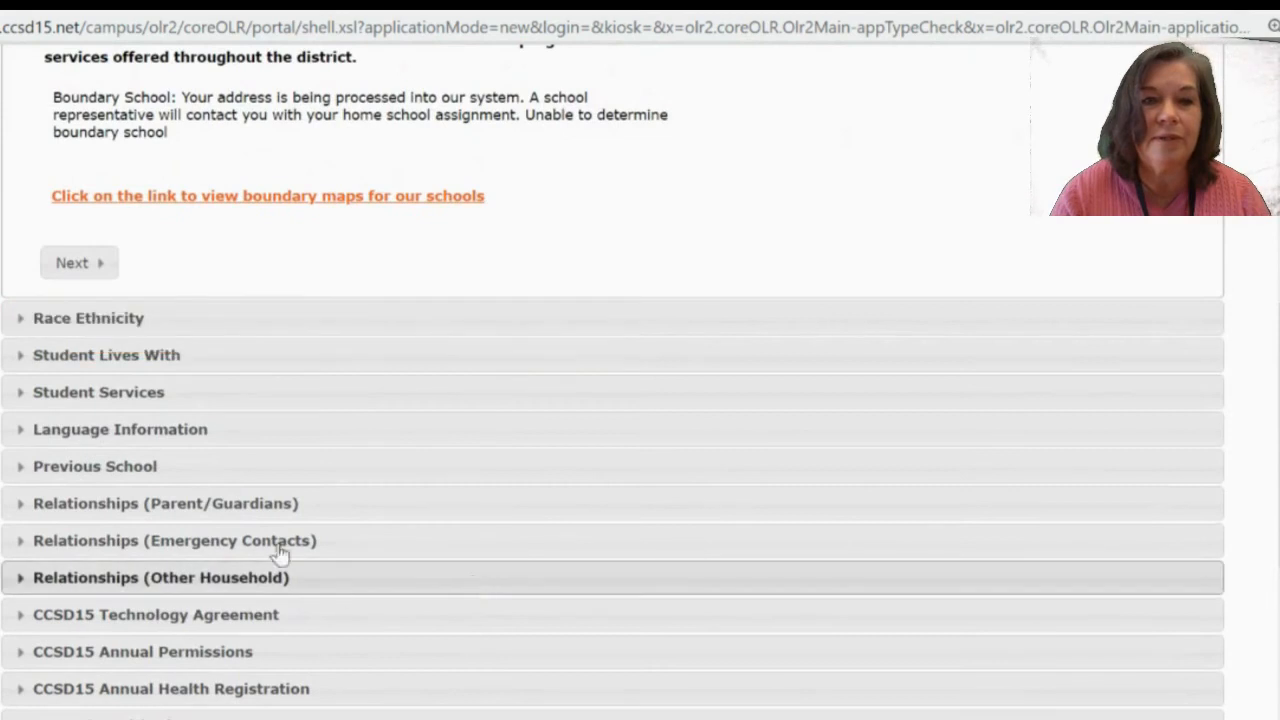
Cancel and confirm discarding the blank student, then save the list to reach Completed.
scroll(314, 279, up, 7)
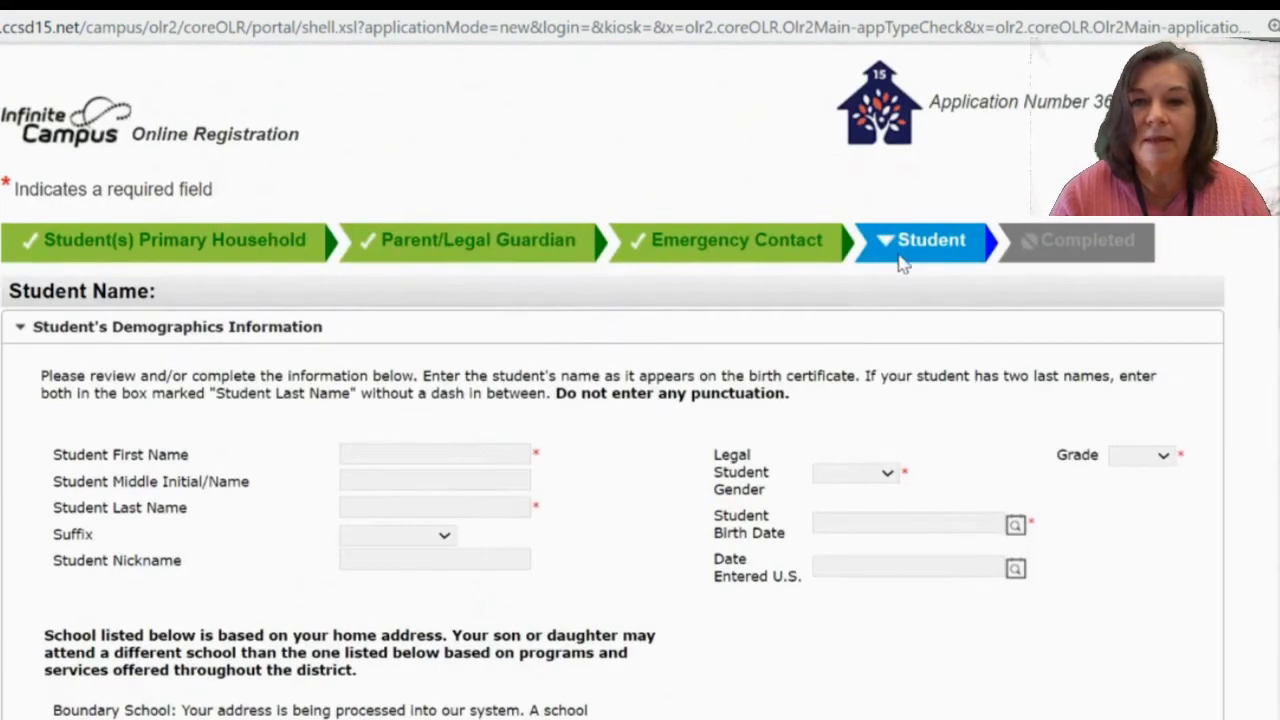
scroll(728, 530, down, 6)
scroll(728, 530, down, 4)
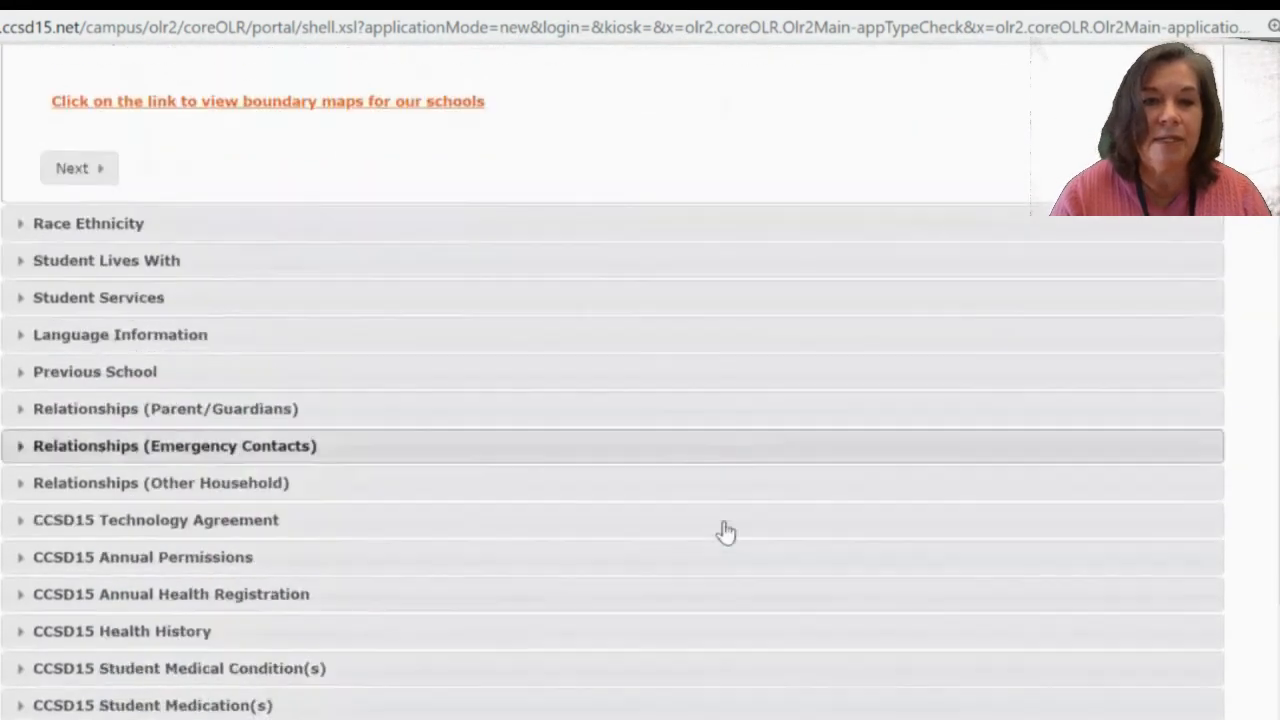
click(83, 566)
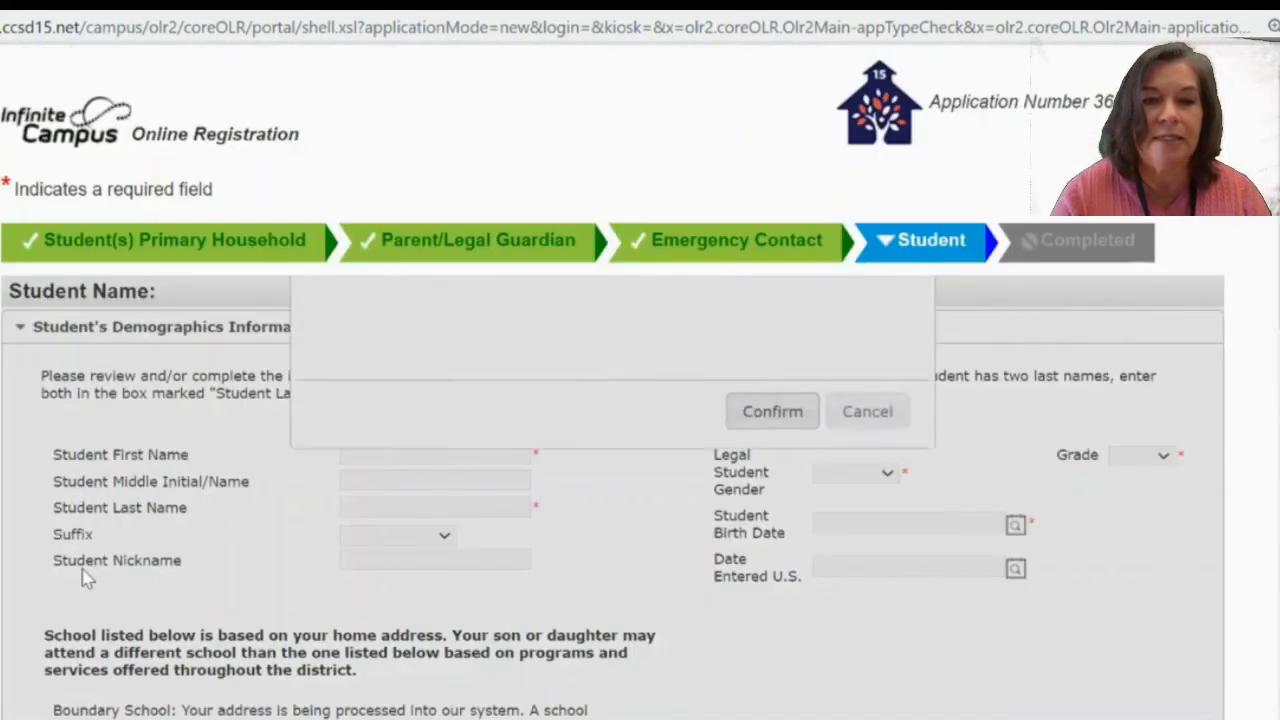
click(800, 565)
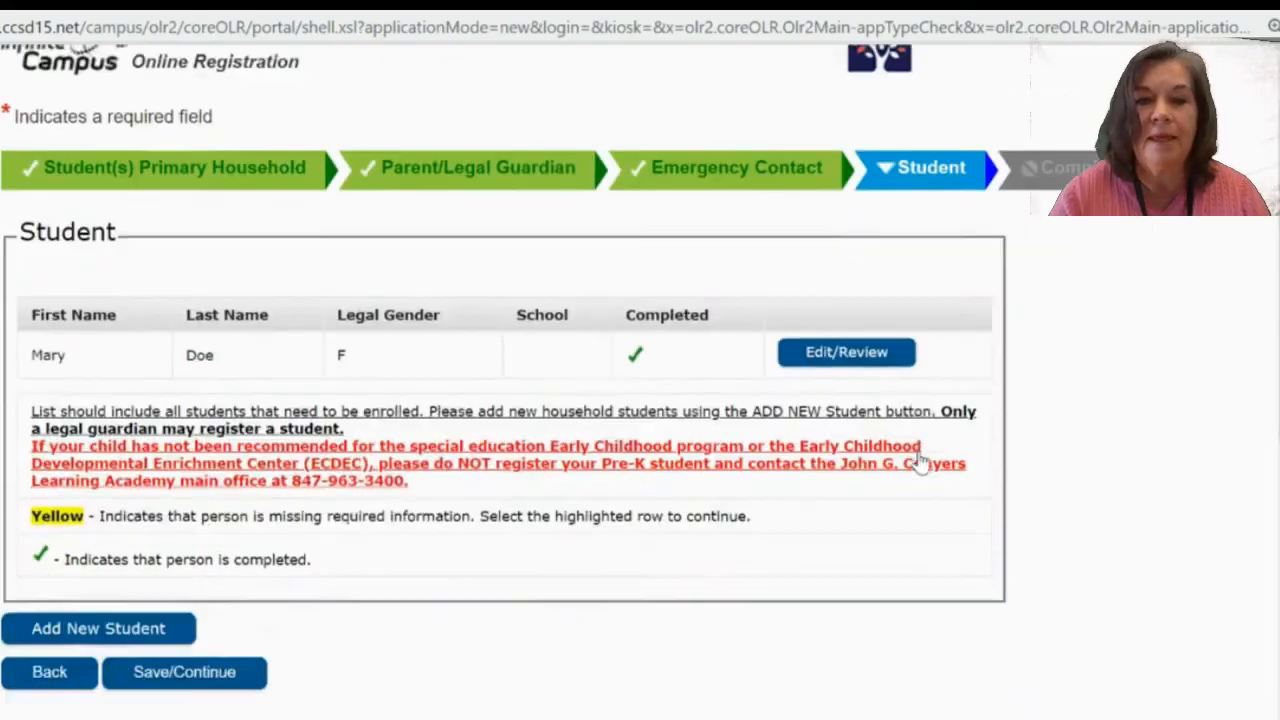
scroll(920, 463, down, 5)
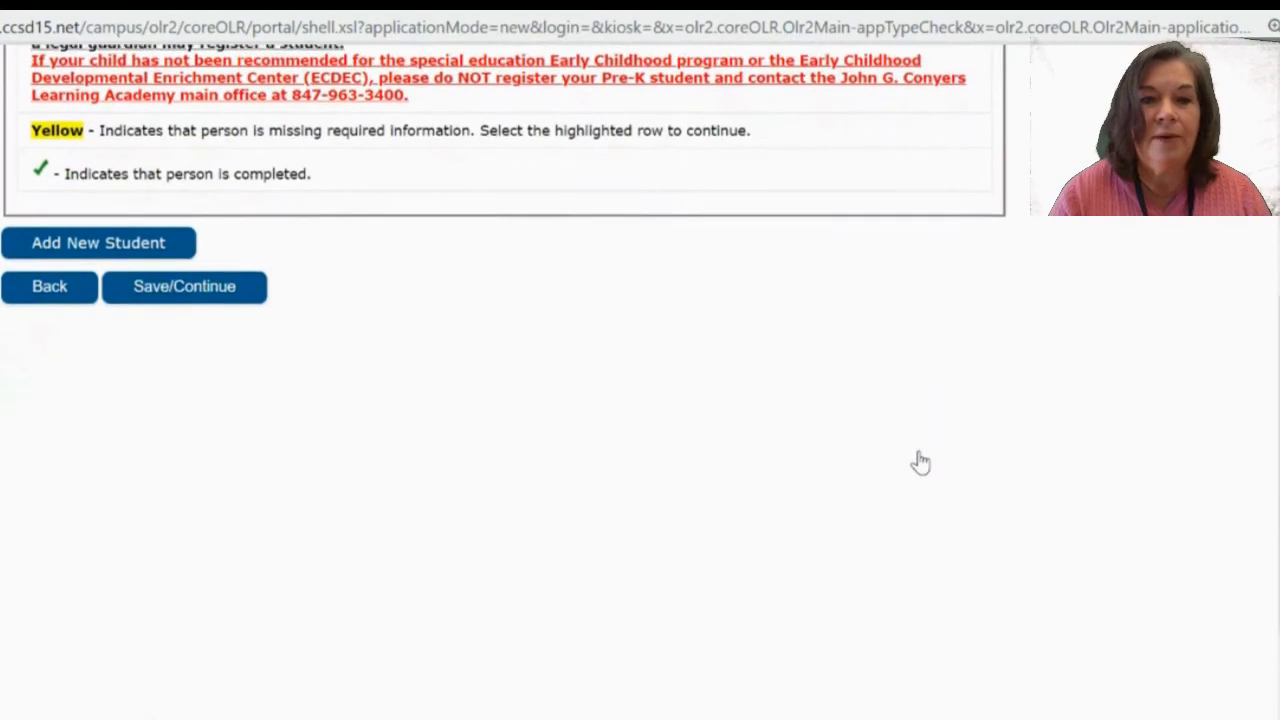
click(216, 284)
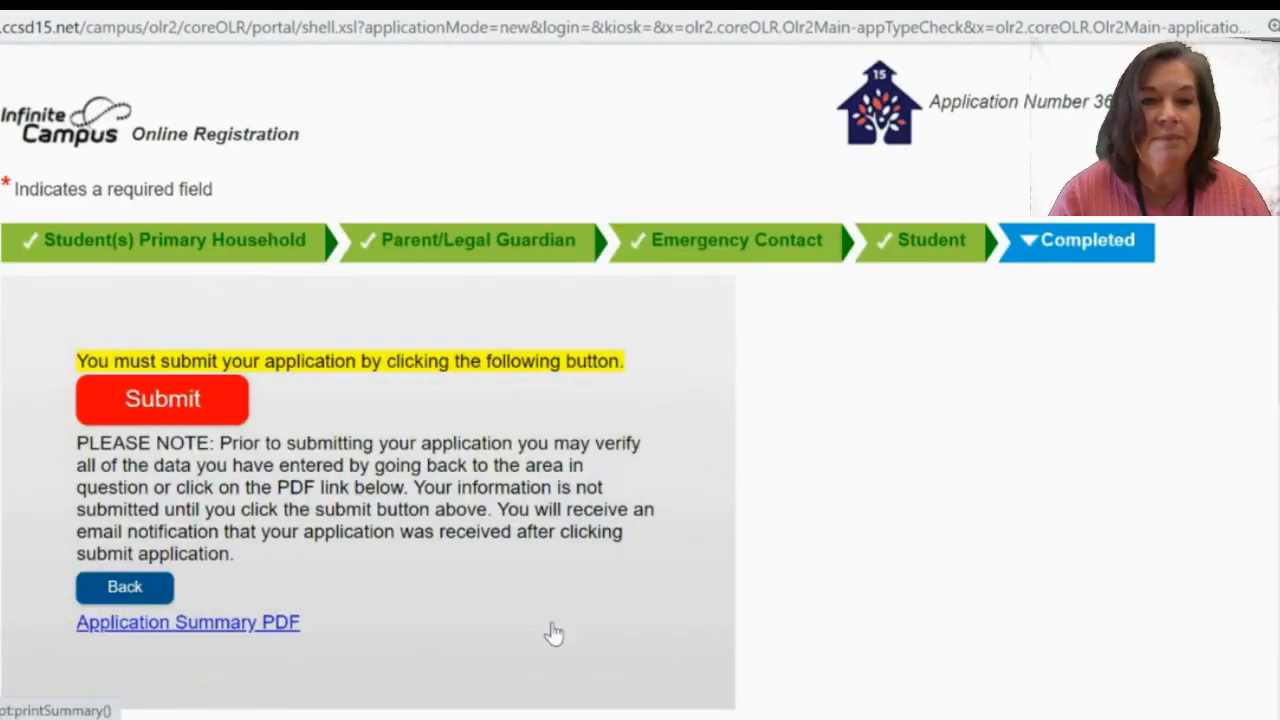
Scroll the Completed step and start submitting the registration application.
scroll(866, 604, down, 1)
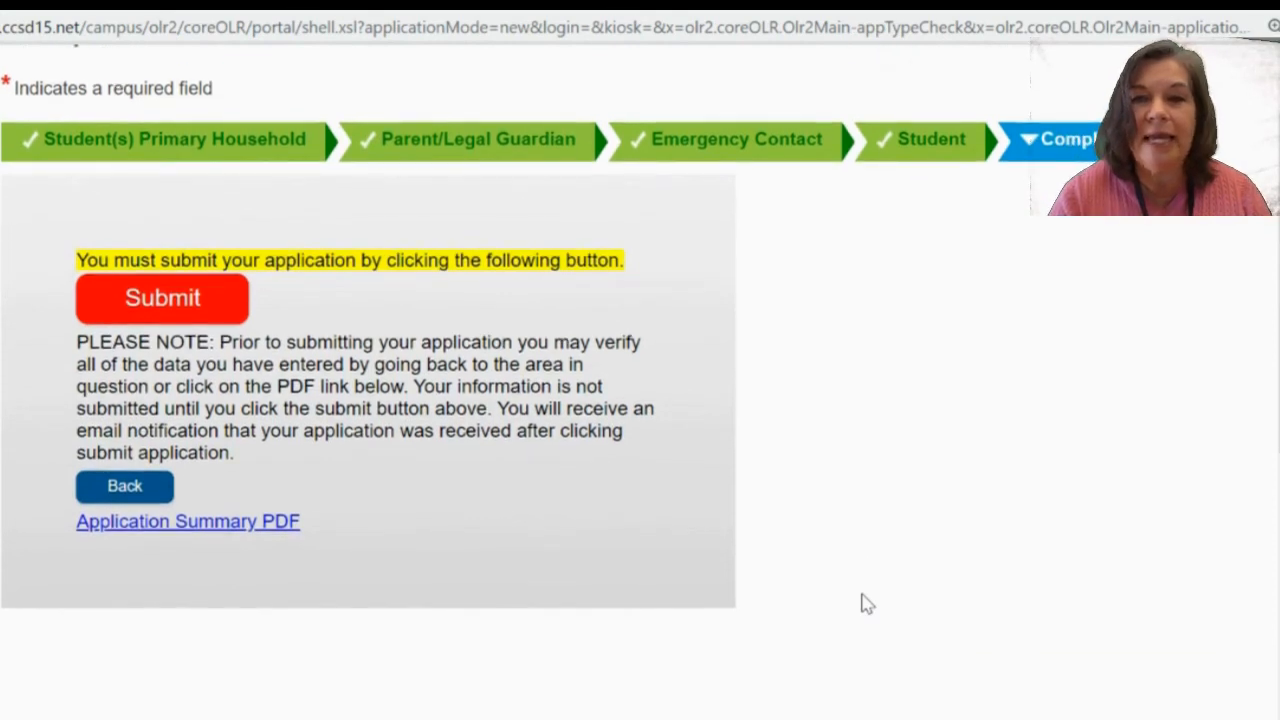
scroll(867, 604, down, 1)
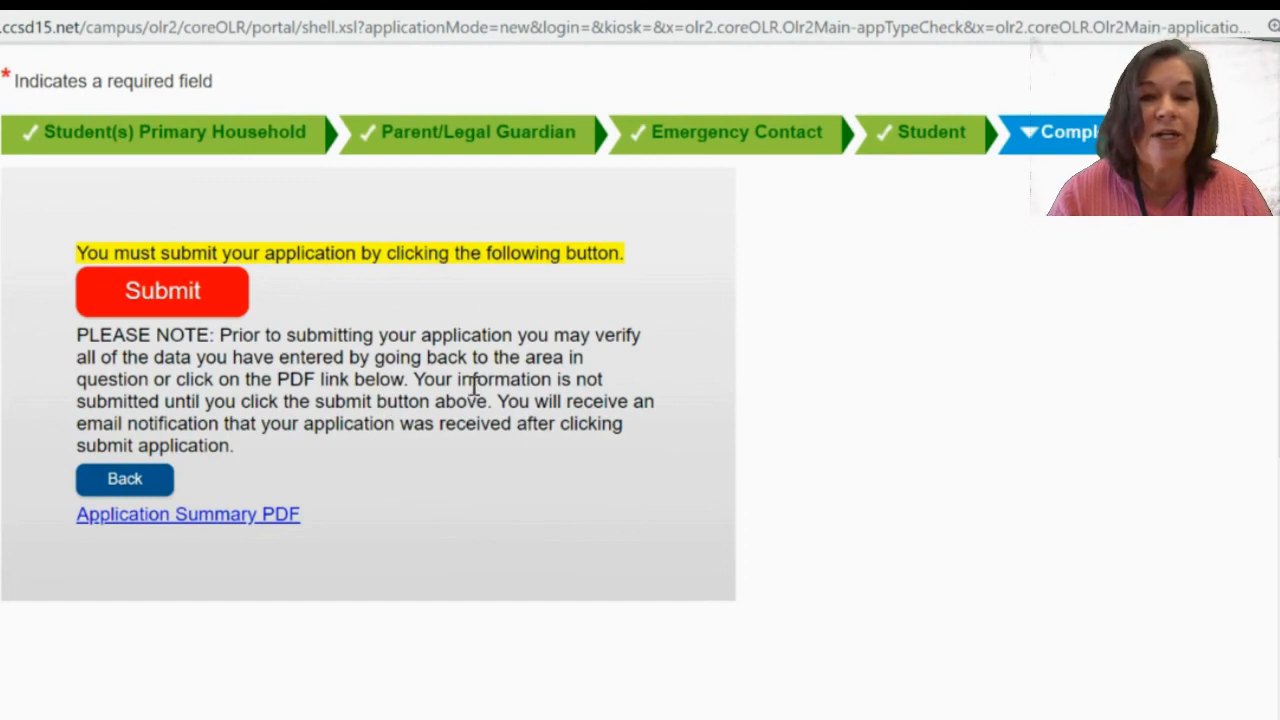
click(161, 300)
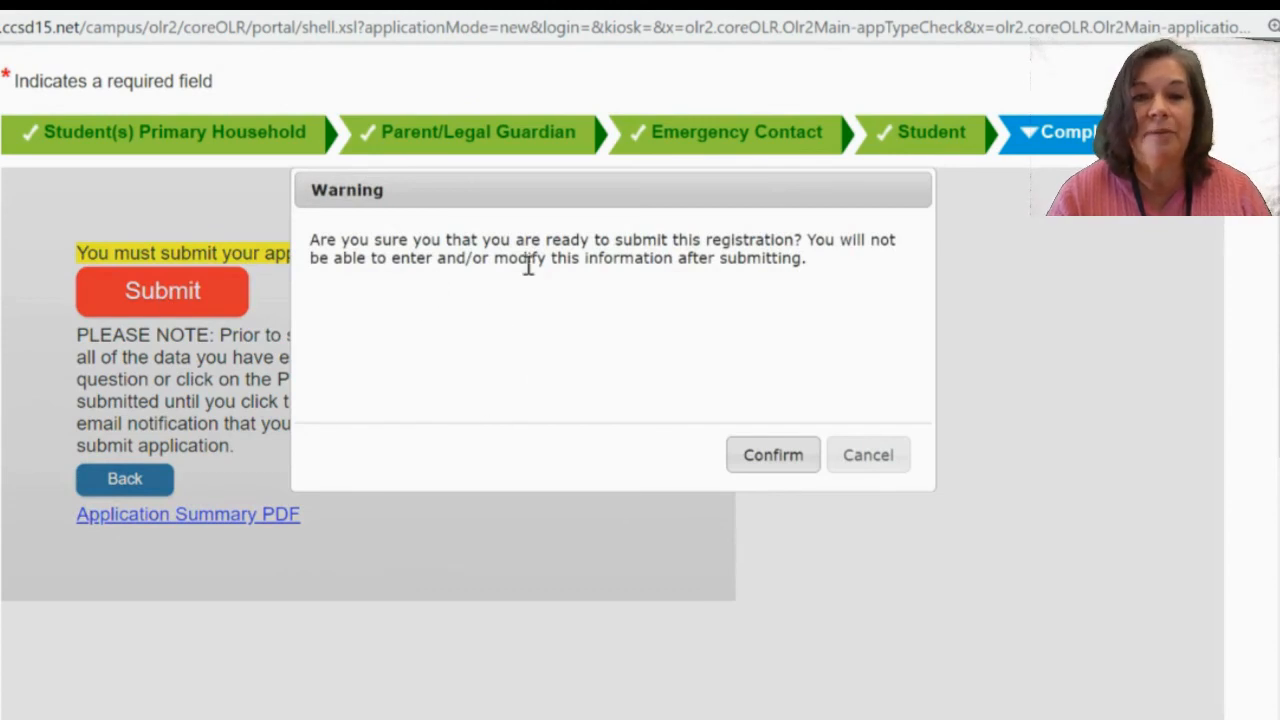
Confirm the submission warning and review the thank-you page with the Application Summary PDF link.
click(775, 458)
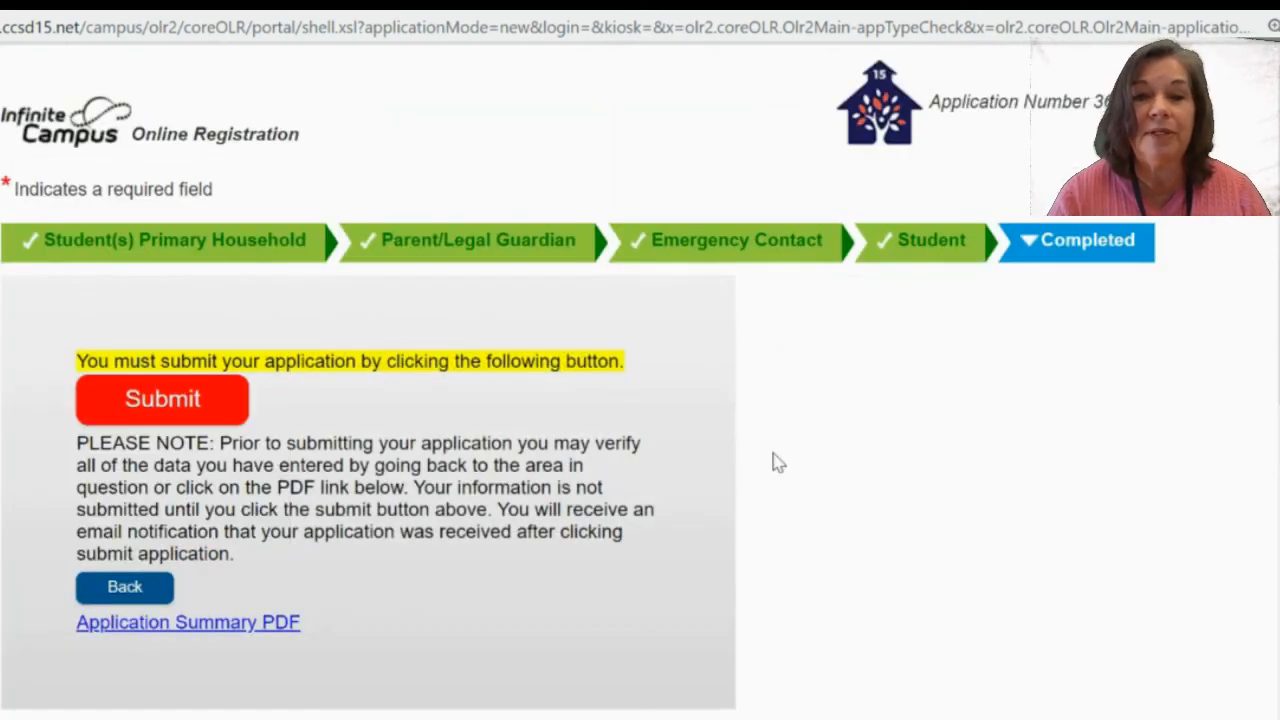
scroll(777, 462, down, 3)
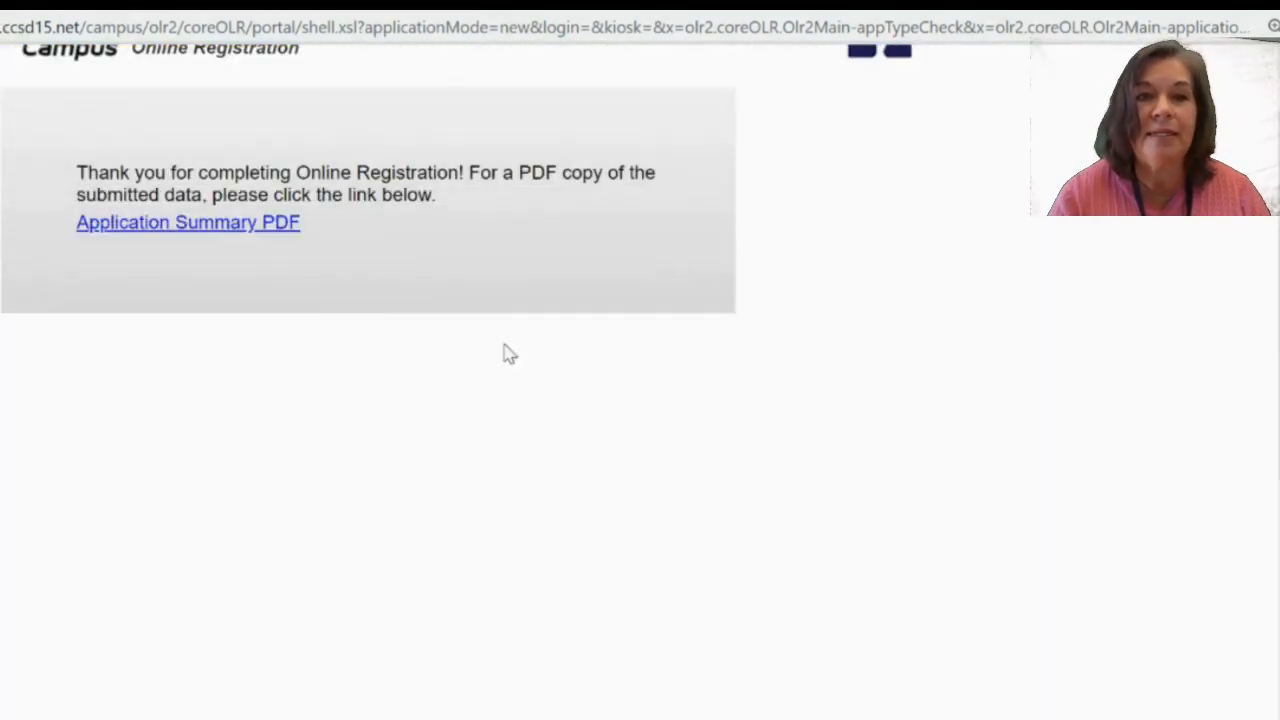
scroll(818, 493, up, 1)
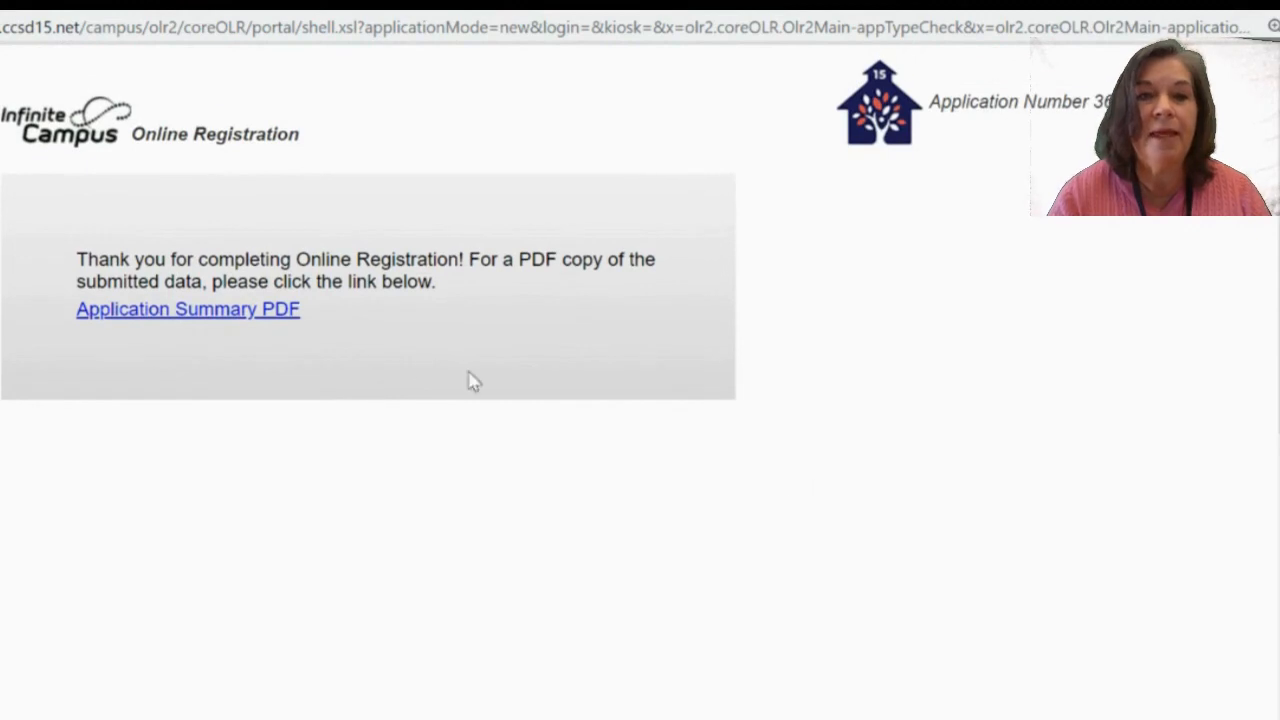